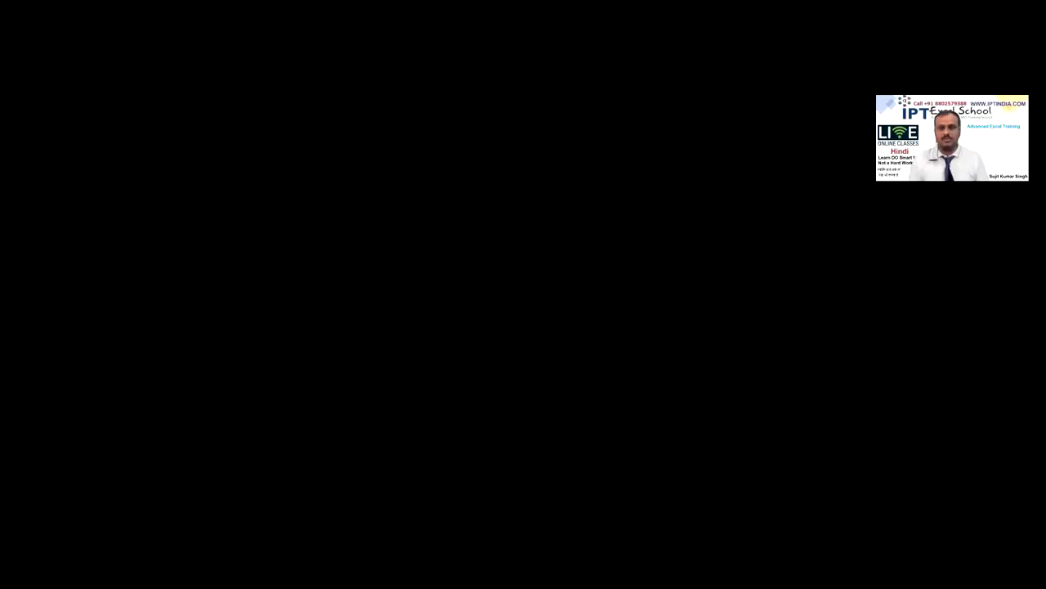
Minimise the browser to reveal the Windows desktop with the open Excel workbooks.
key(super+d)
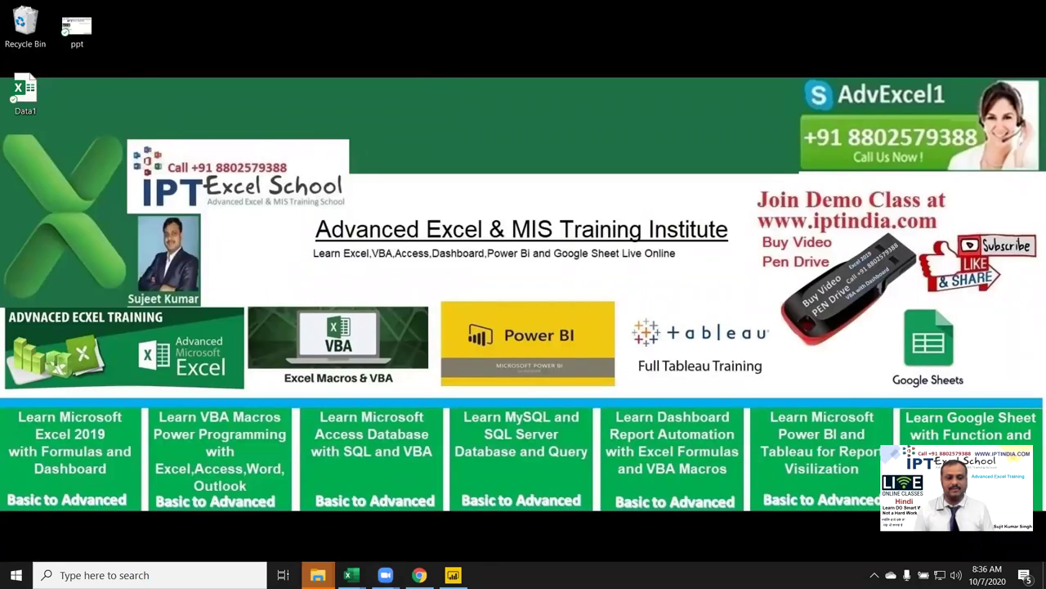
mouse_move(350, 575)
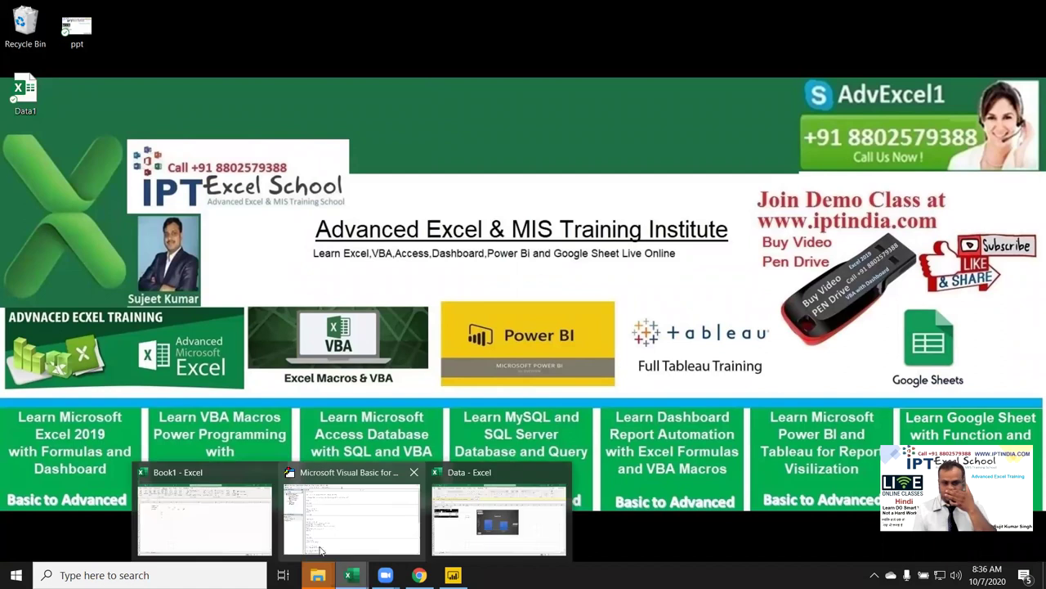
Bring the Data workbook forward and enable its external content.
click(449, 522)
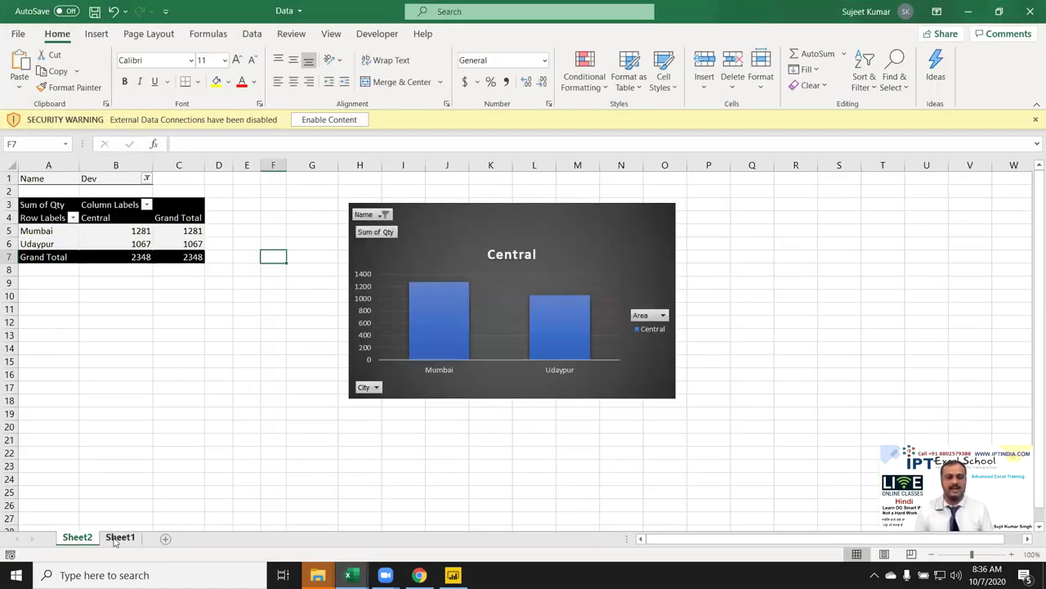
click(120, 537)
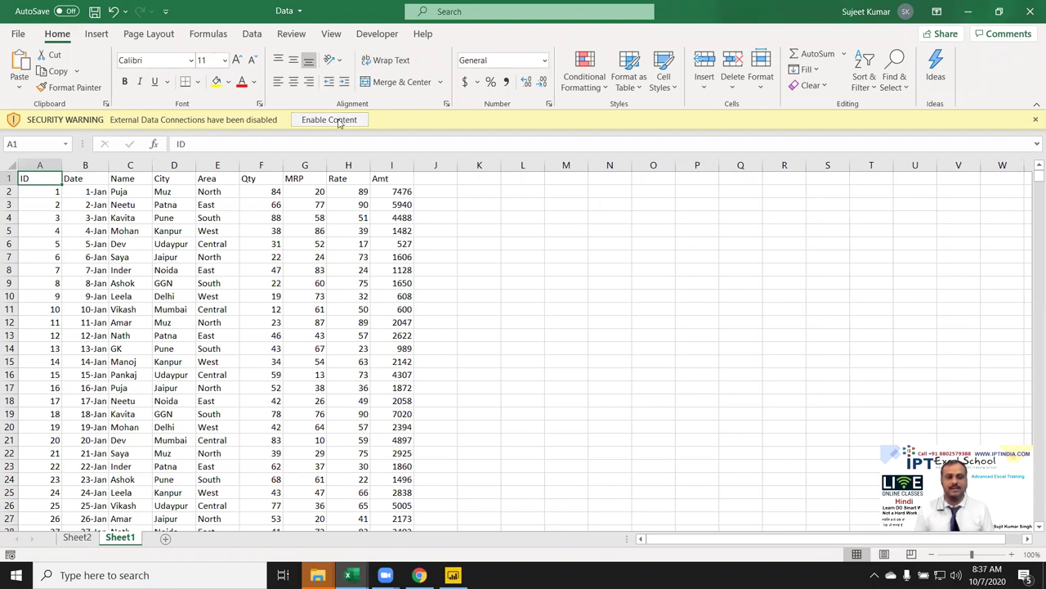
click(330, 120)
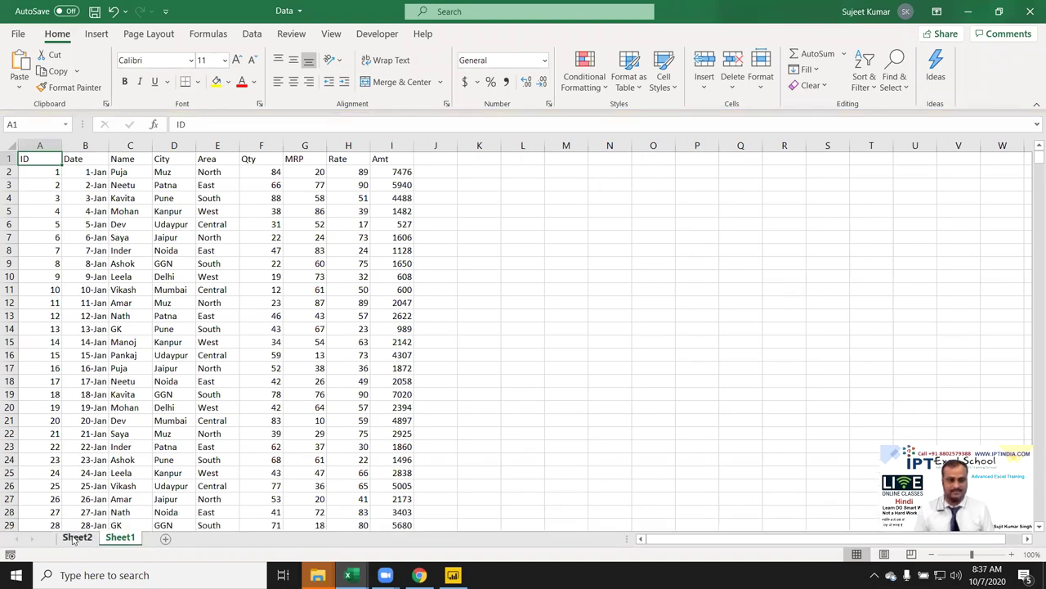
Delete Sheet2 with the old pivot, then review Sheet1's Qty, MRP and Rate columns.
click(76, 537)
right_click(76, 537)
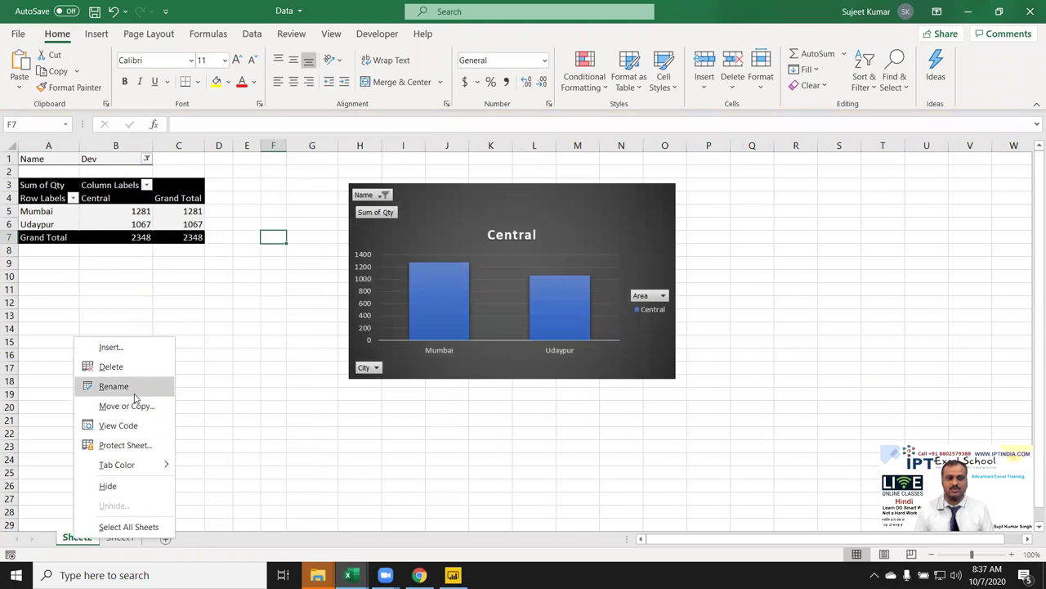
click(121, 371)
click(504, 324)
click(252, 161)
click(302, 161)
click(341, 163)
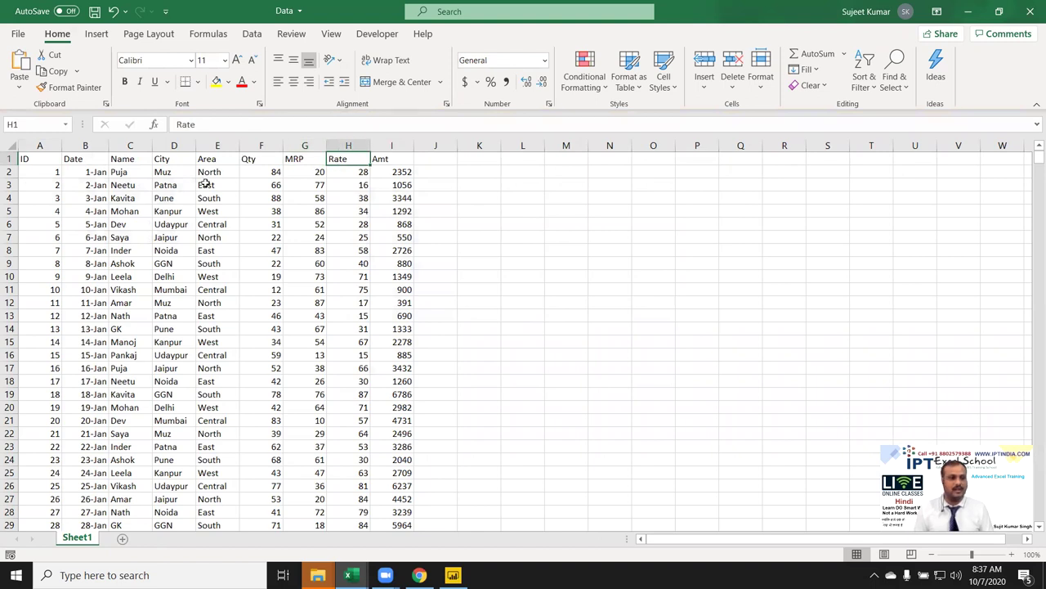
Insert a pivot table from the sales data on a new sheet.
click(82, 163)
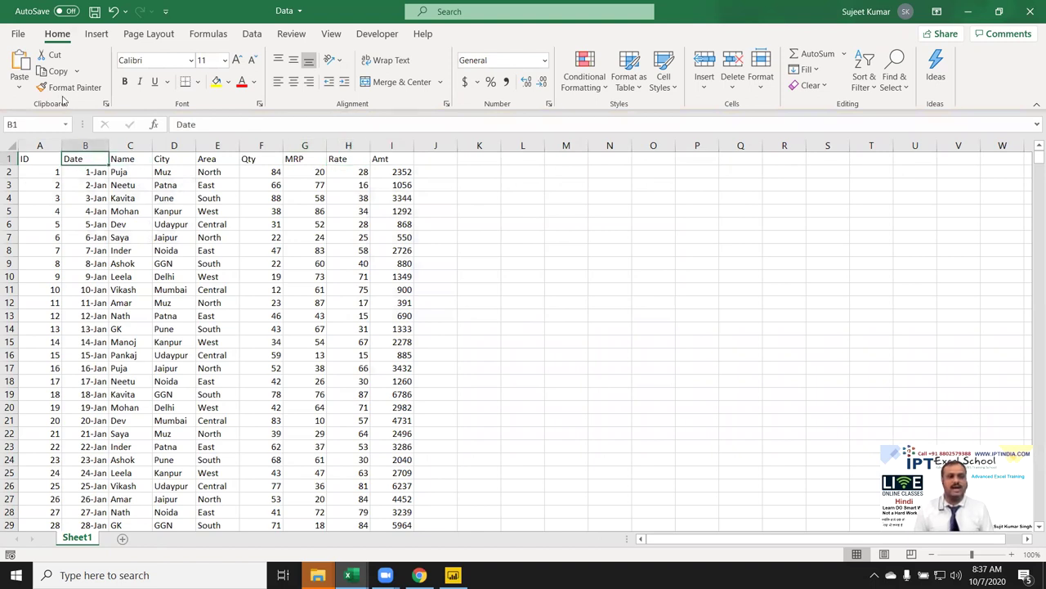
click(91, 34)
click(36, 61)
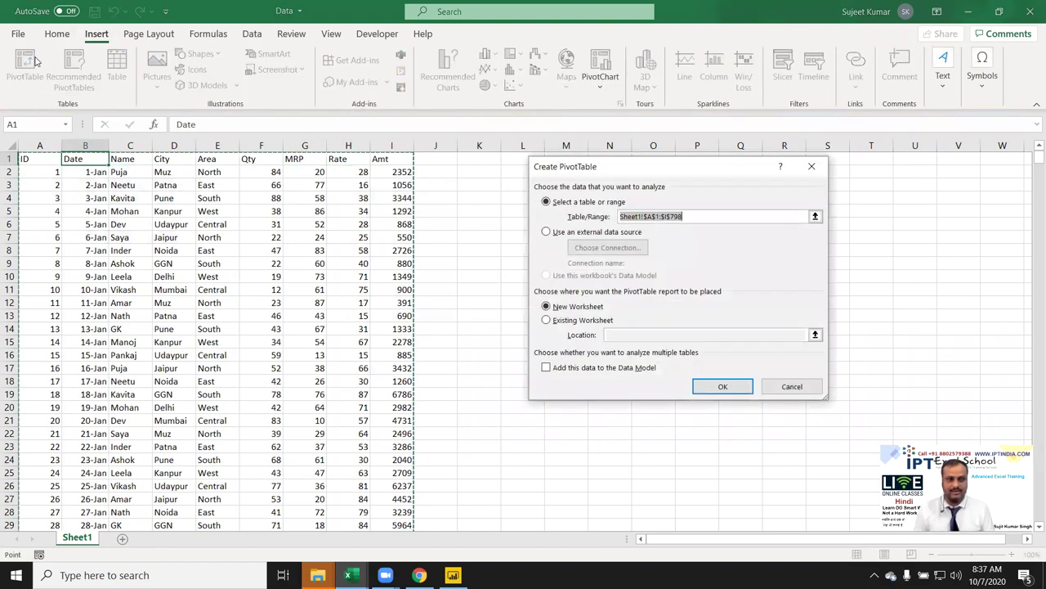
click(727, 387)
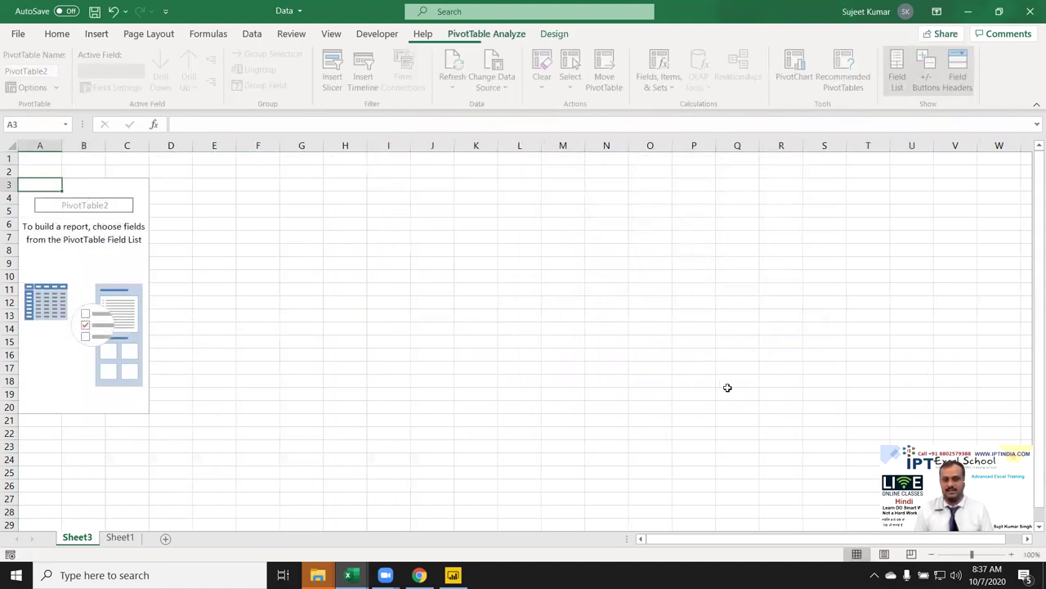
Sum Qty by Name in the pivot, then return to Sheet1's raw data.
drag(864, 254, 858, 474)
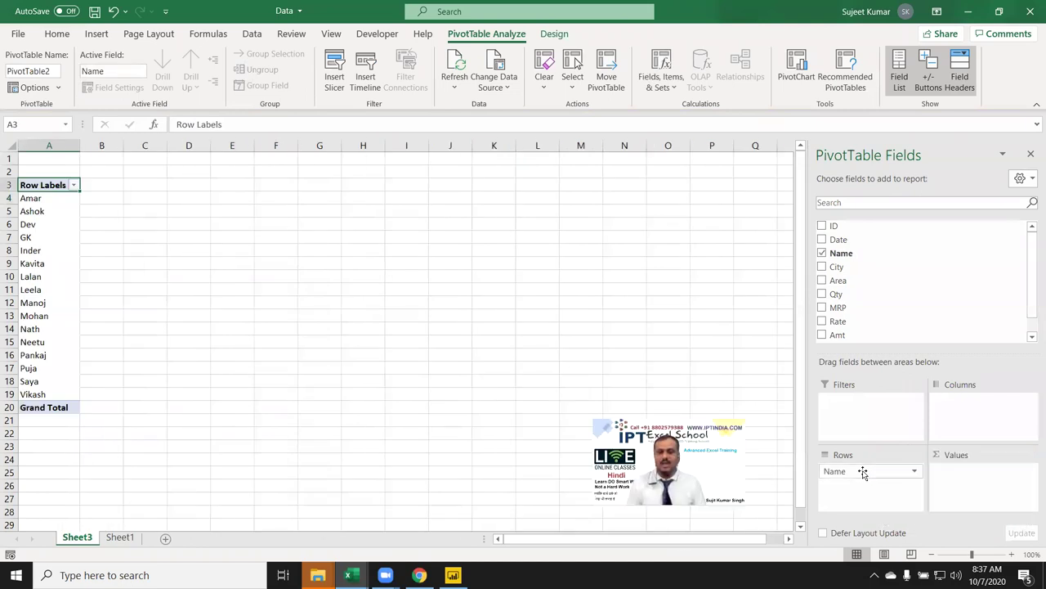
mouse_move(855, 292)
mouse_down()
mouse_move(979, 497)
mouse_move(964, 486)
mouse_up()
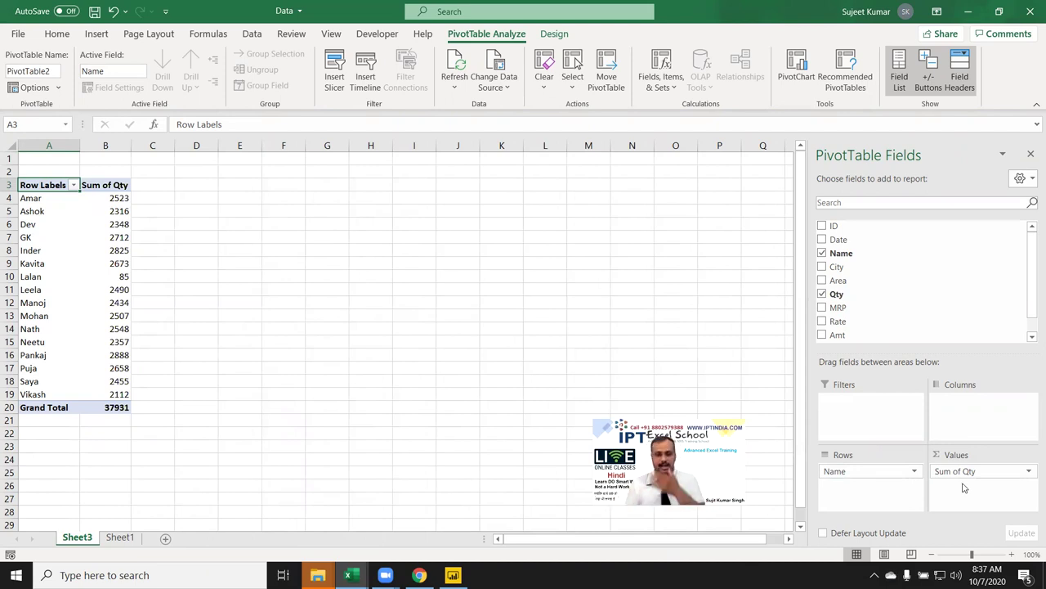
mouse_move(838, 281)
mouse_down()
mouse_move(916, 495)
mouse_move(899, 488)
mouse_up()
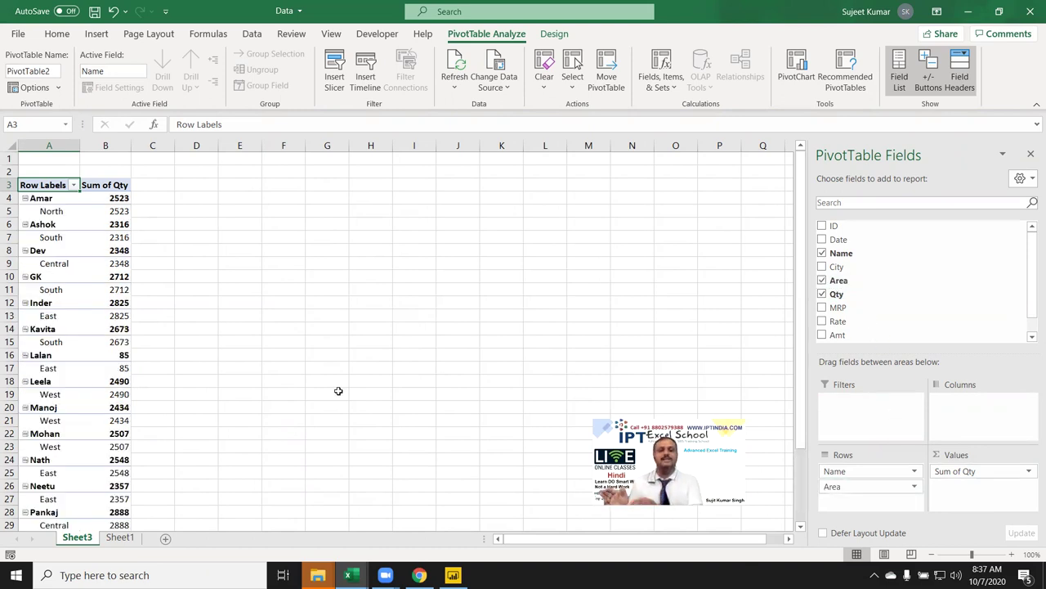
key(ctrl+z)
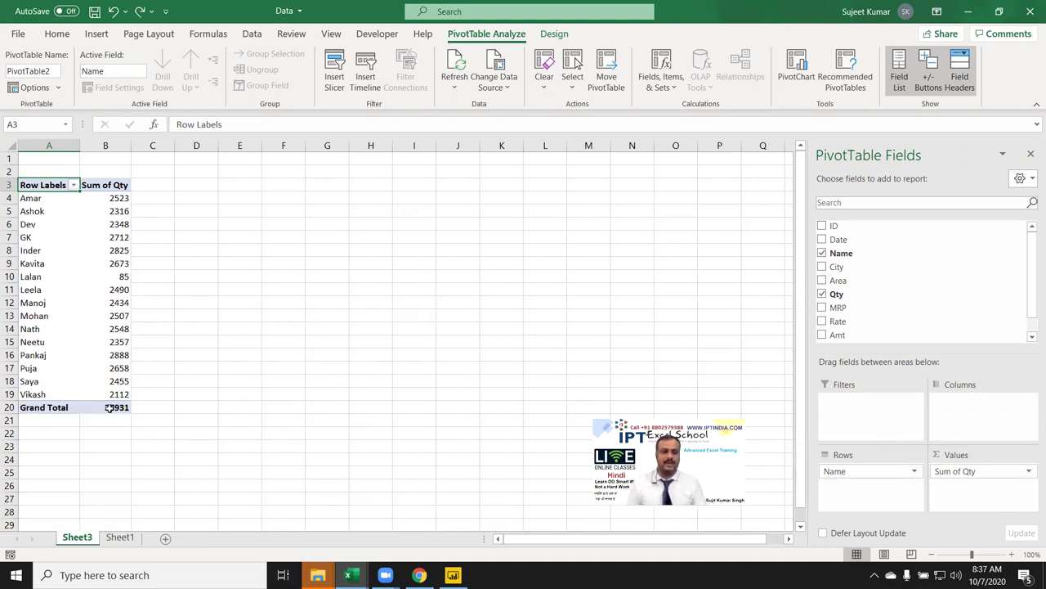
click(130, 540)
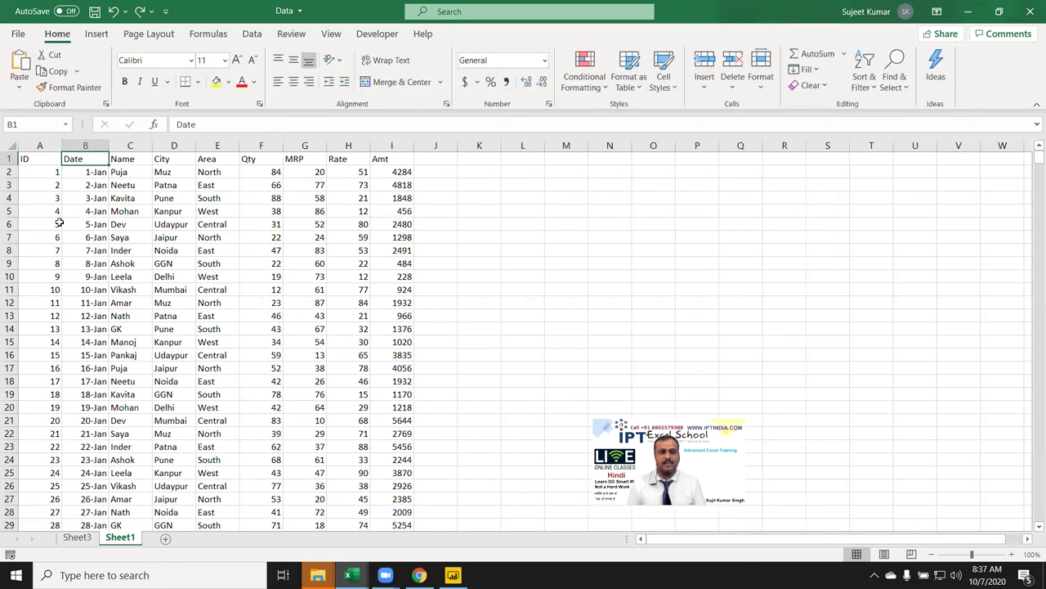
Insert a second pivot table on the existing Sheet3 at cell F3.
click(98, 35)
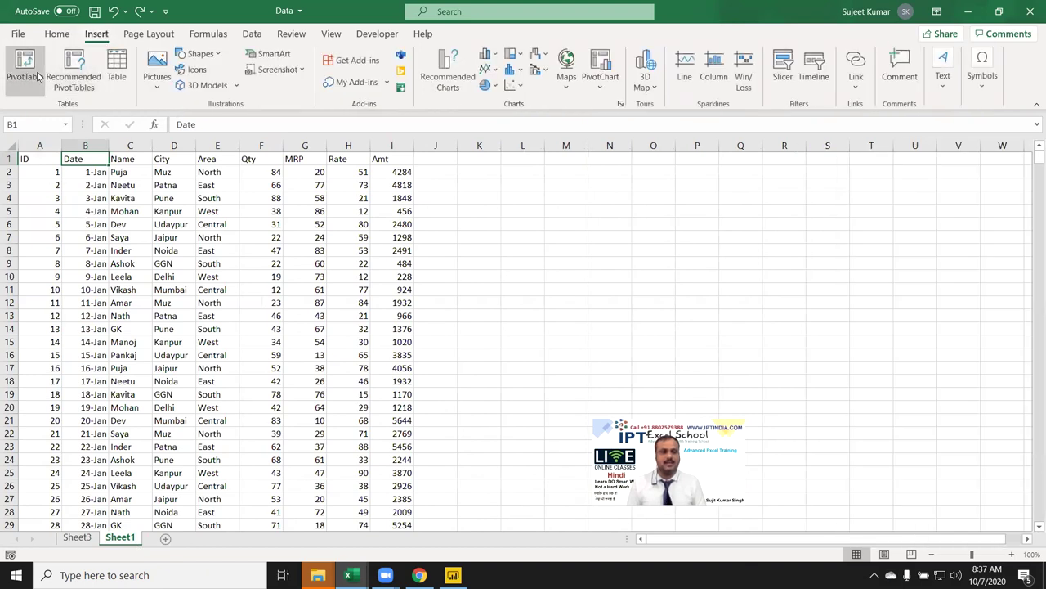
click(38, 76)
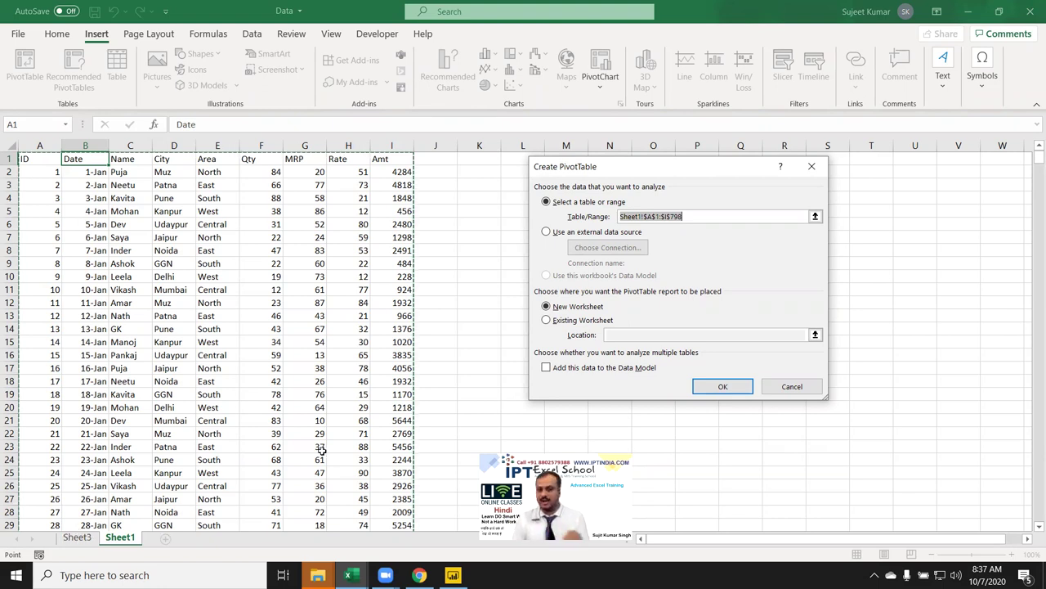
click(547, 320)
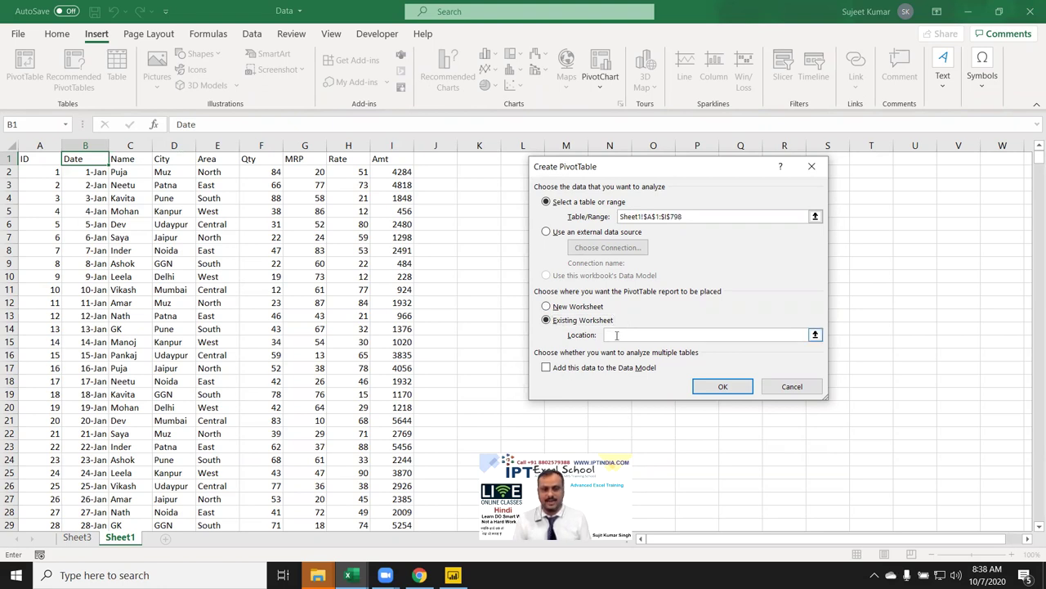
click(83, 541)
click(278, 186)
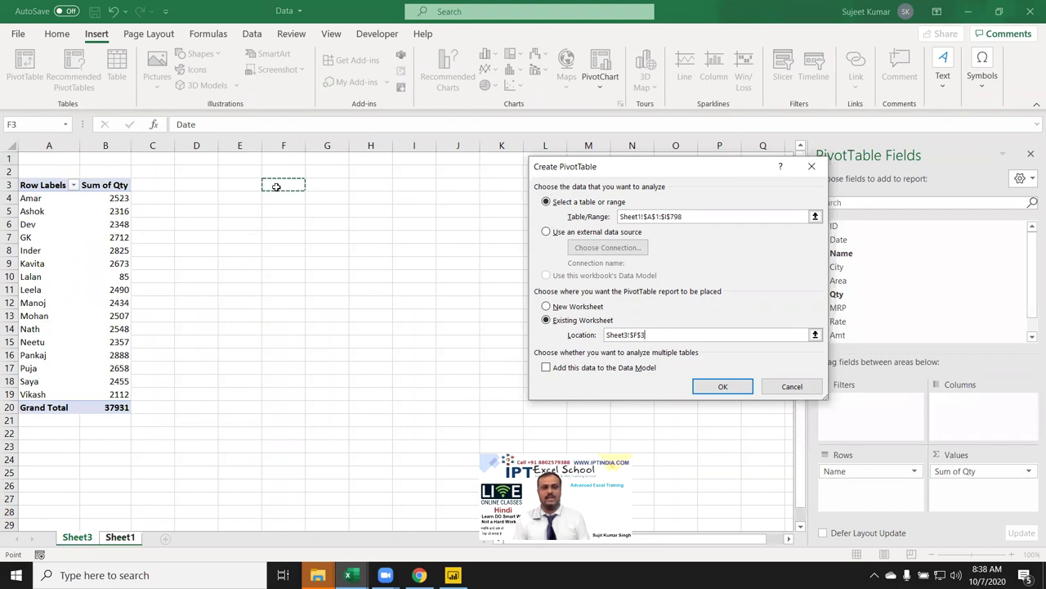
click(723, 387)
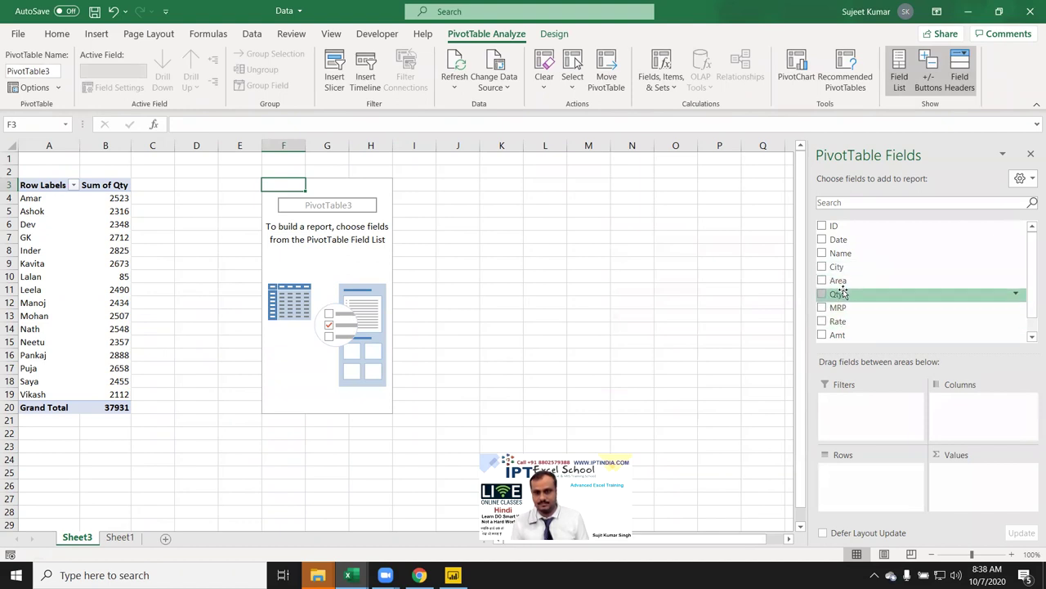
Sum Qty by City in the F3 pivot and select the whole table.
drag(847, 273, 870, 482)
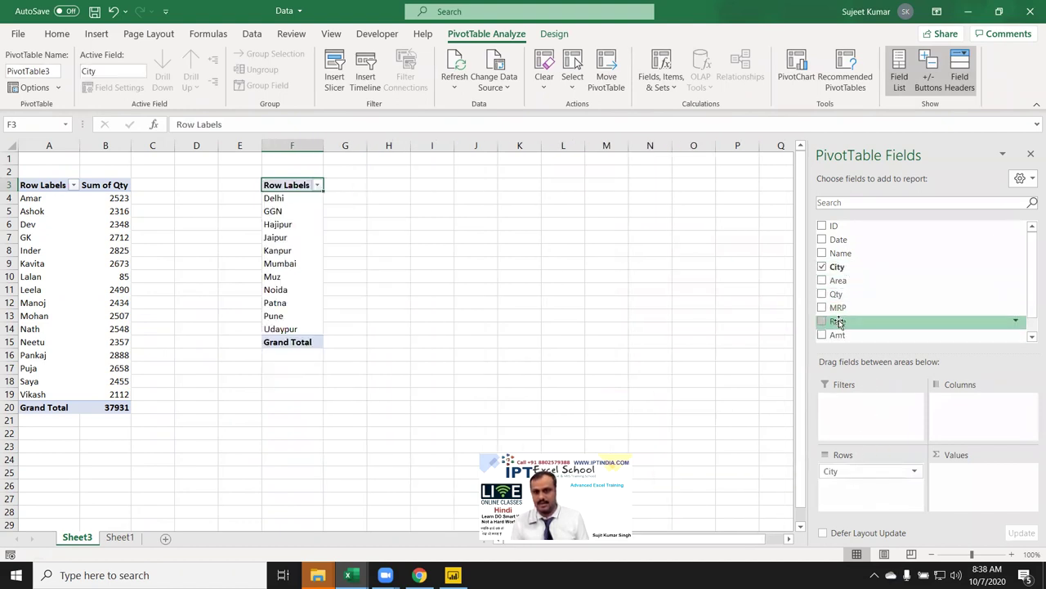
drag(837, 293, 948, 485)
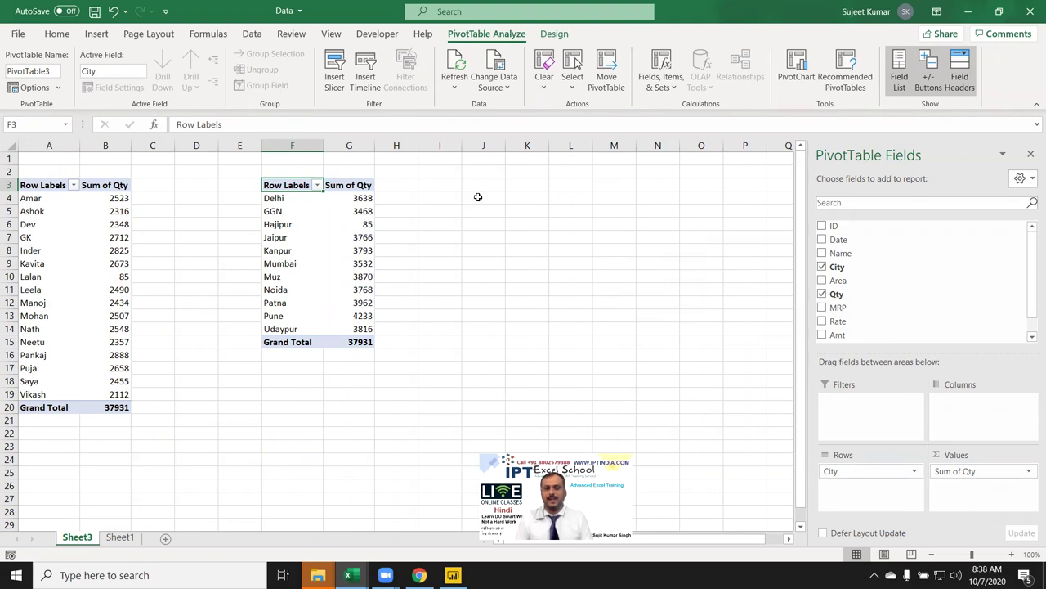
click(119, 537)
click(78, 537)
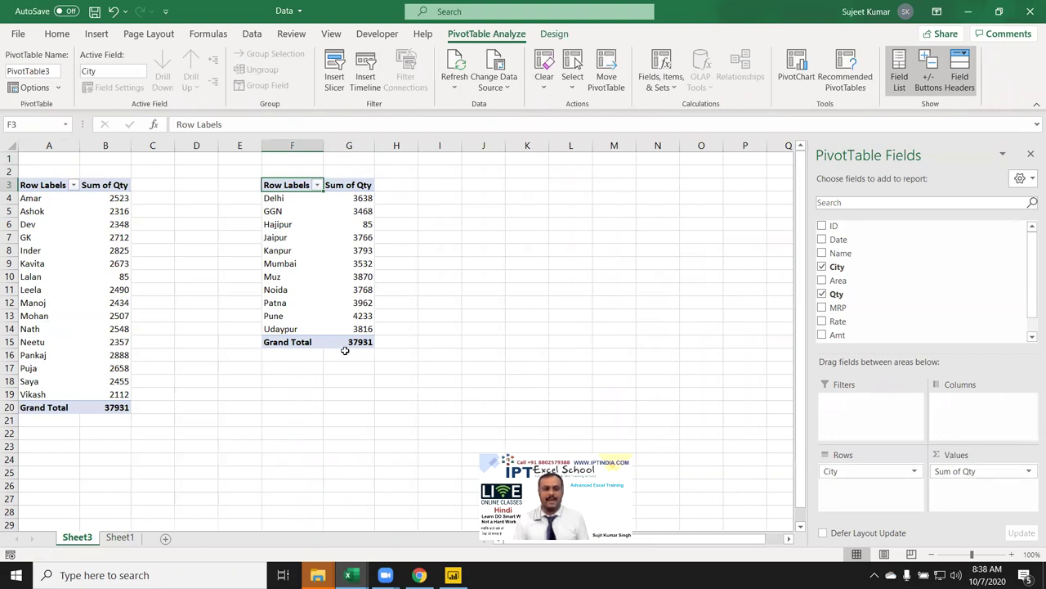
key(ctrl+a)
Paste a copy of the City pivot table at cell K3.
key(ctrl+c)
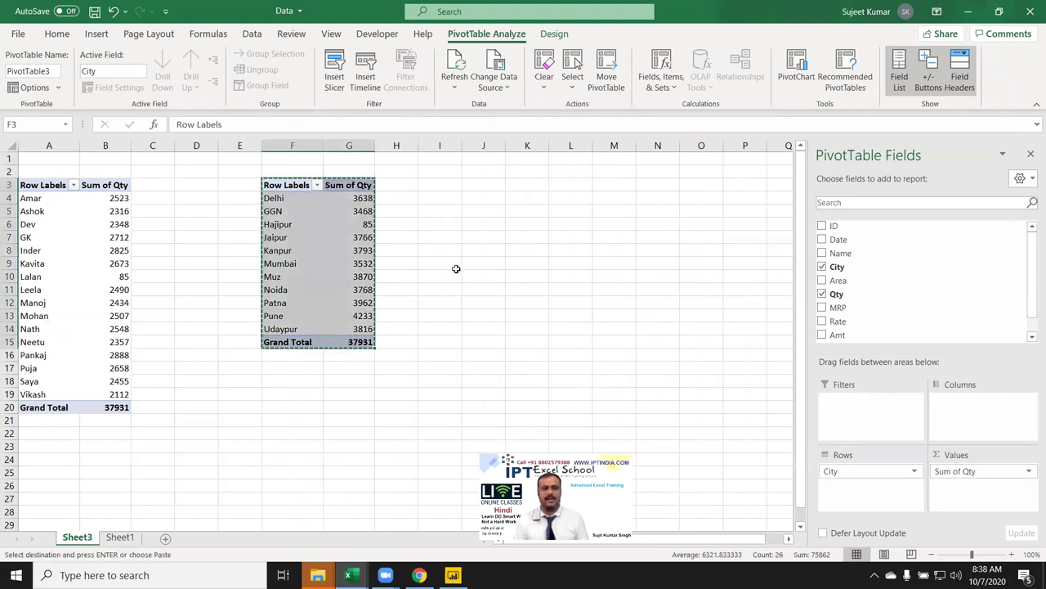
click(511, 188)
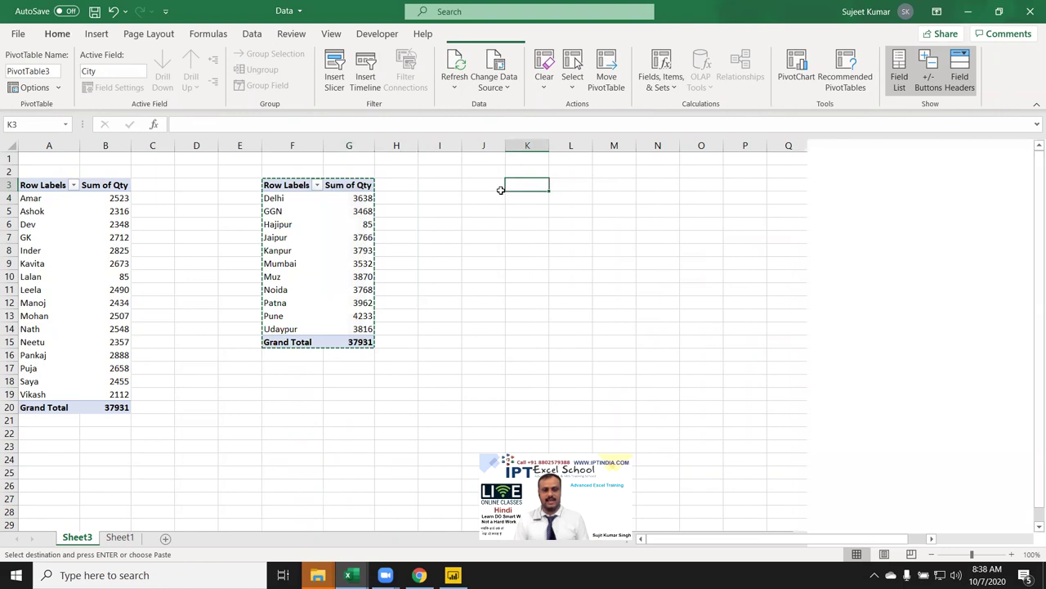
key(ctrl+v)
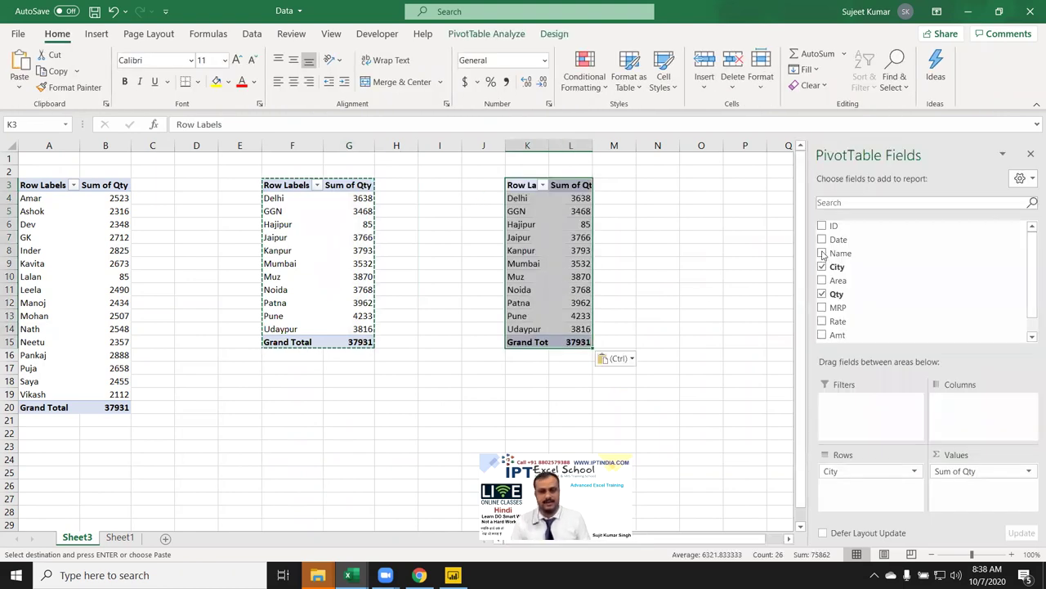
Switch the K3 copy from City to Area rows, then select columns C to F.
click(822, 267)
drag(840, 280, 863, 469)
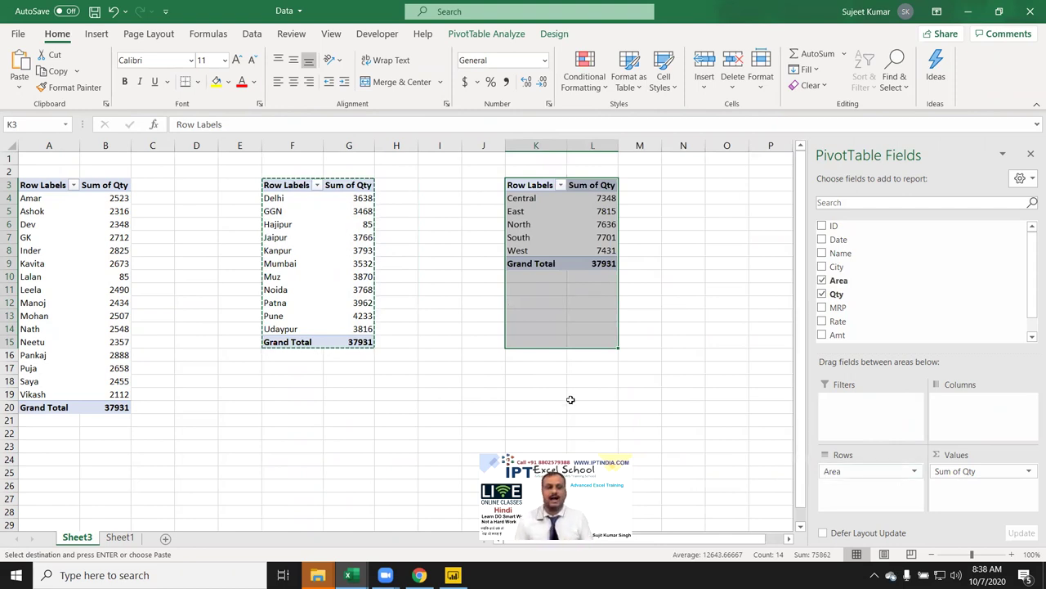
click(350, 279)
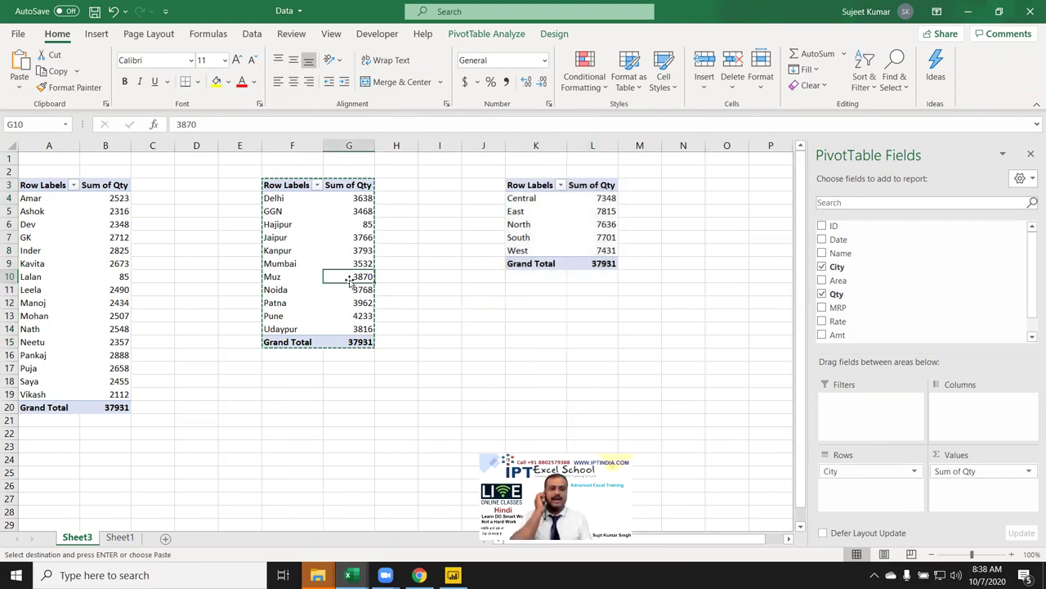
click(103, 265)
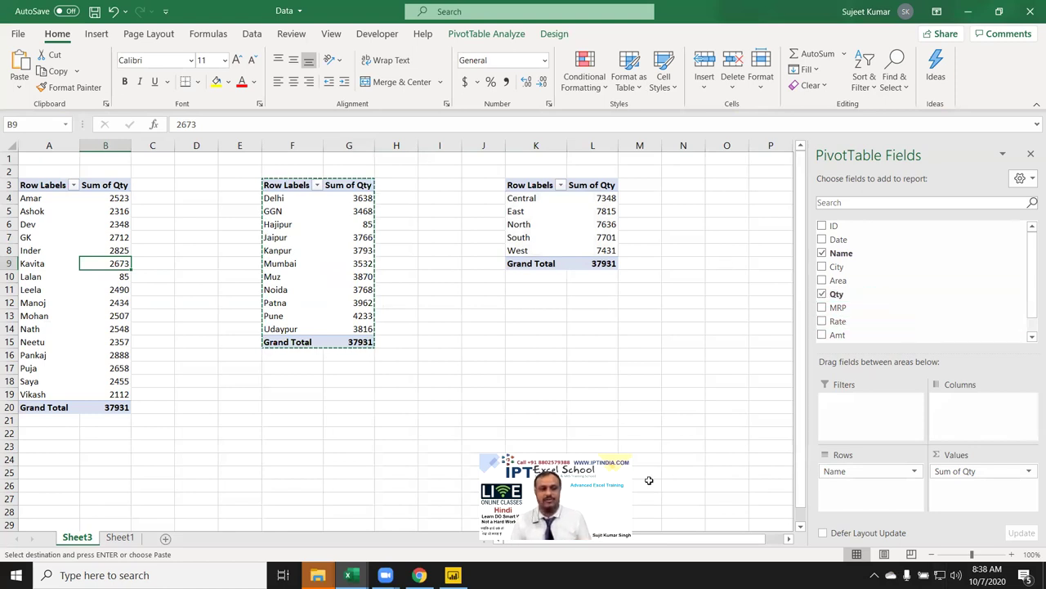
drag(164, 141, 292, 137)
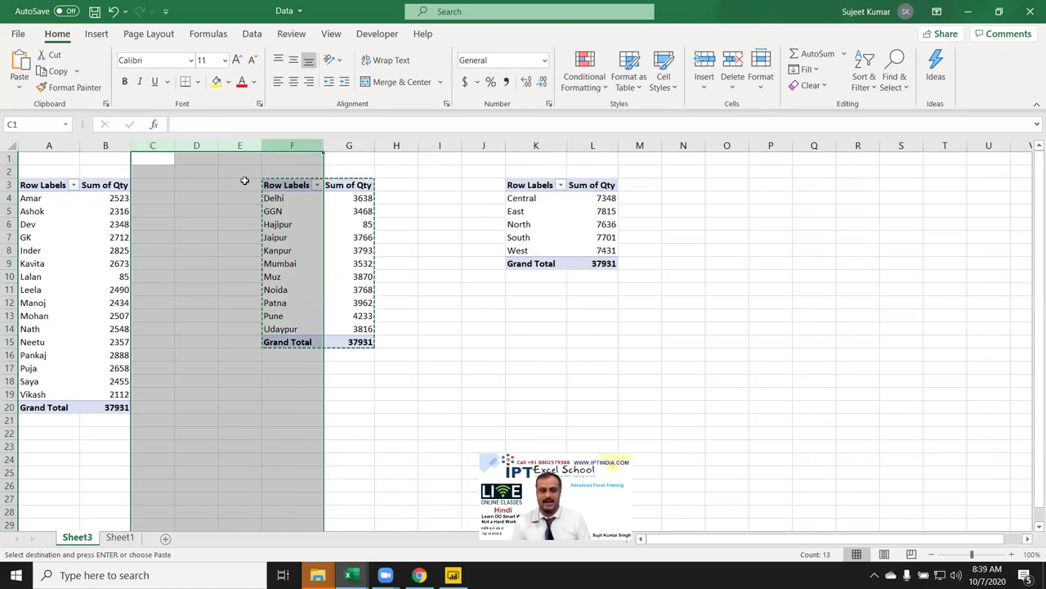
Delete the empty columns D and H between the pivot tables.
click(226, 221)
key(Escape)
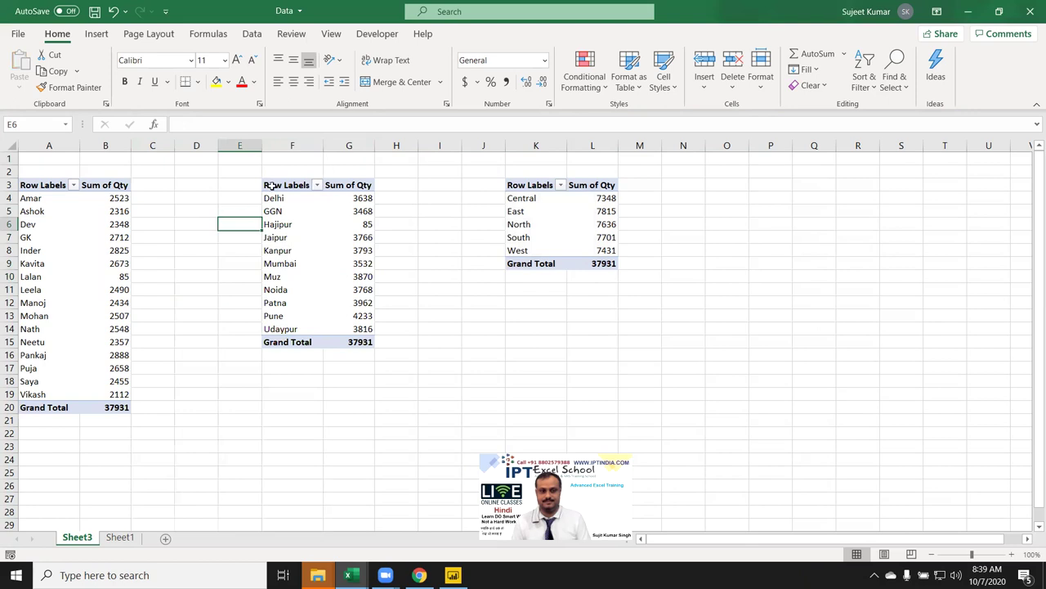
click(196, 144)
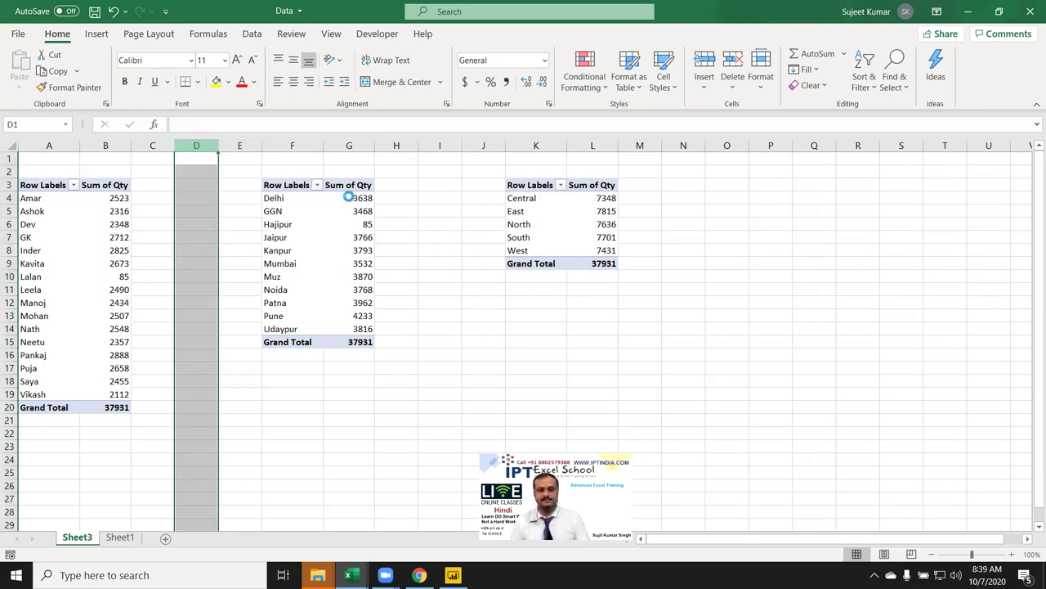
key(ctrl+minus)
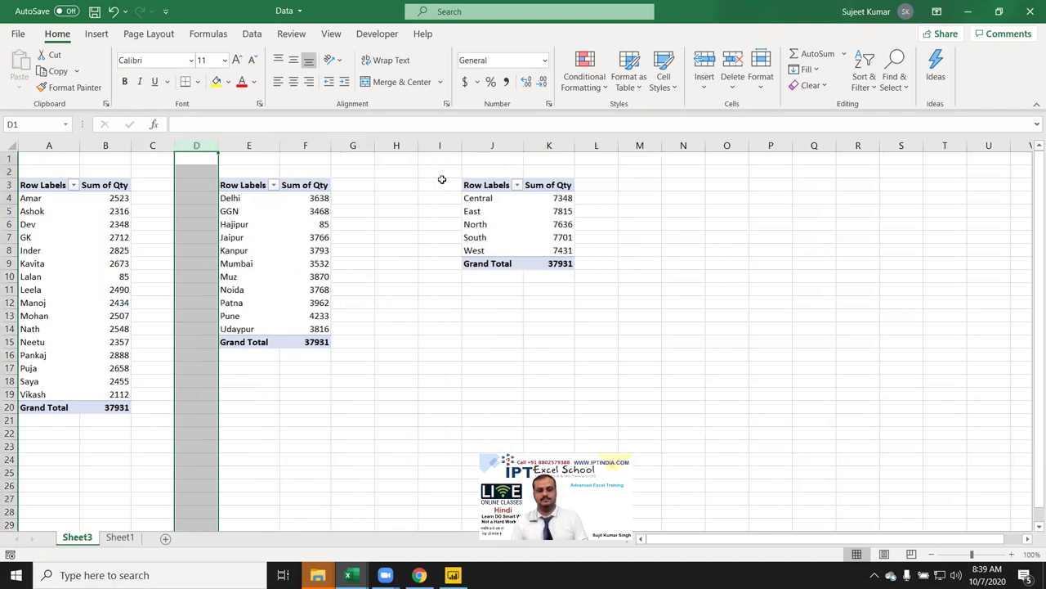
click(397, 145)
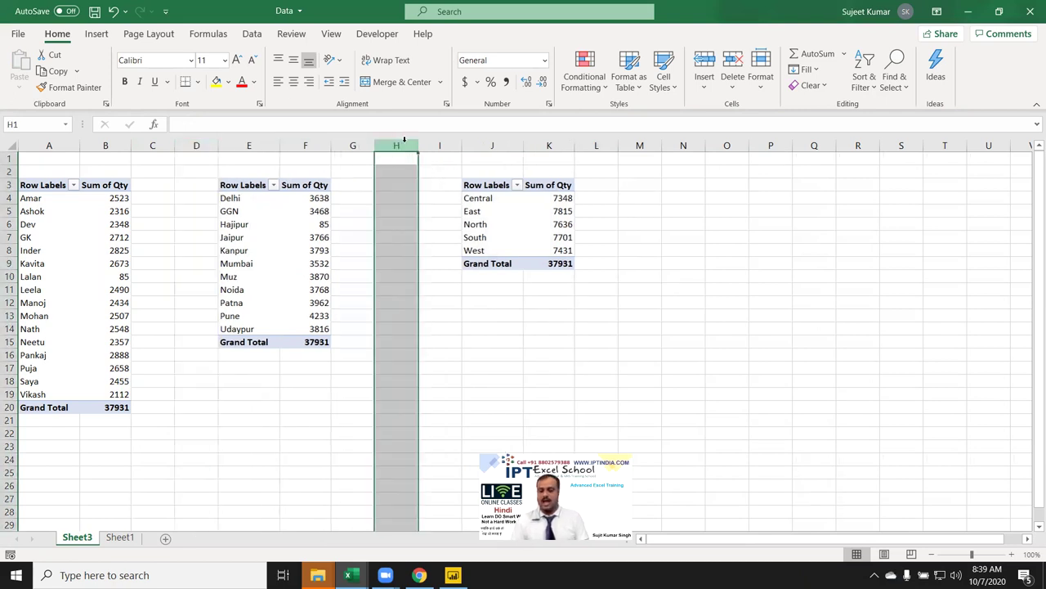
key(ctrl+minus)
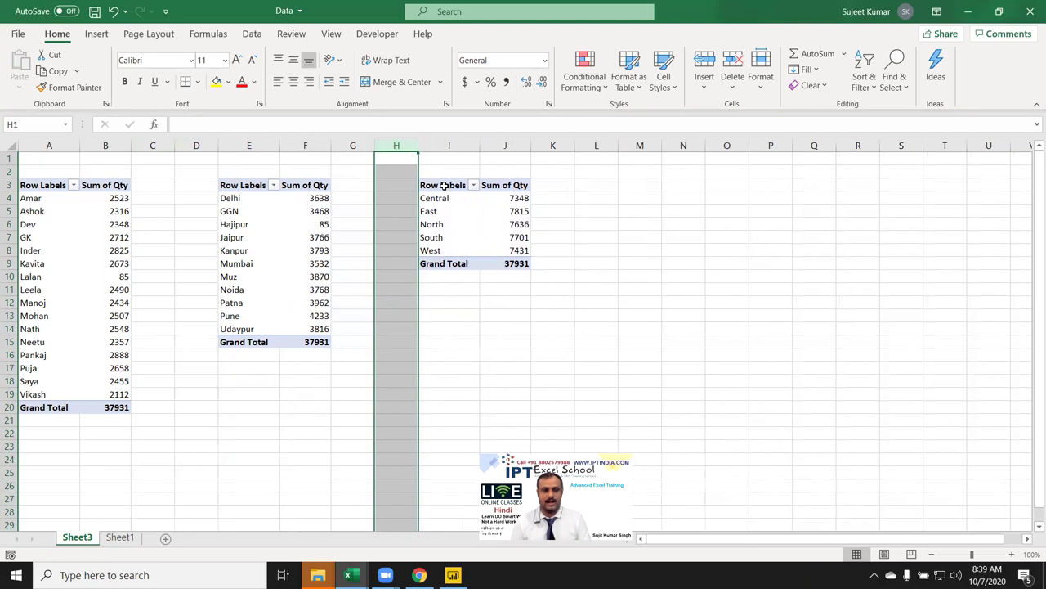
Copy the Area pivot table and paste it at M3.
drag(442, 185, 516, 262)
key(ctrl+c)
click(633, 187)
key(ctrl+v)
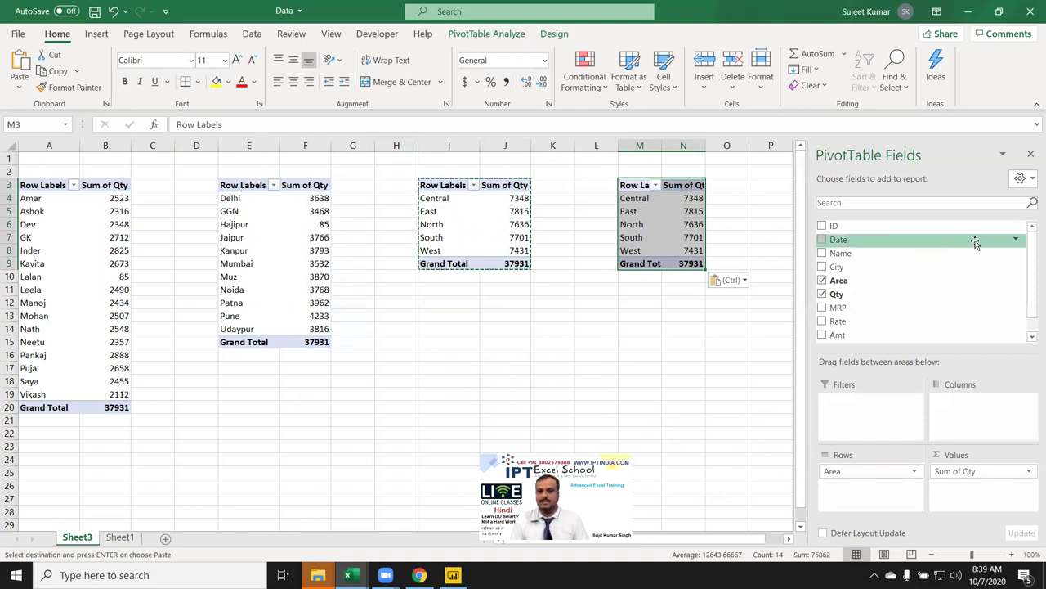
Replace Area with Date in the M3 pivot, grouped by Months and Years.
click(822, 280)
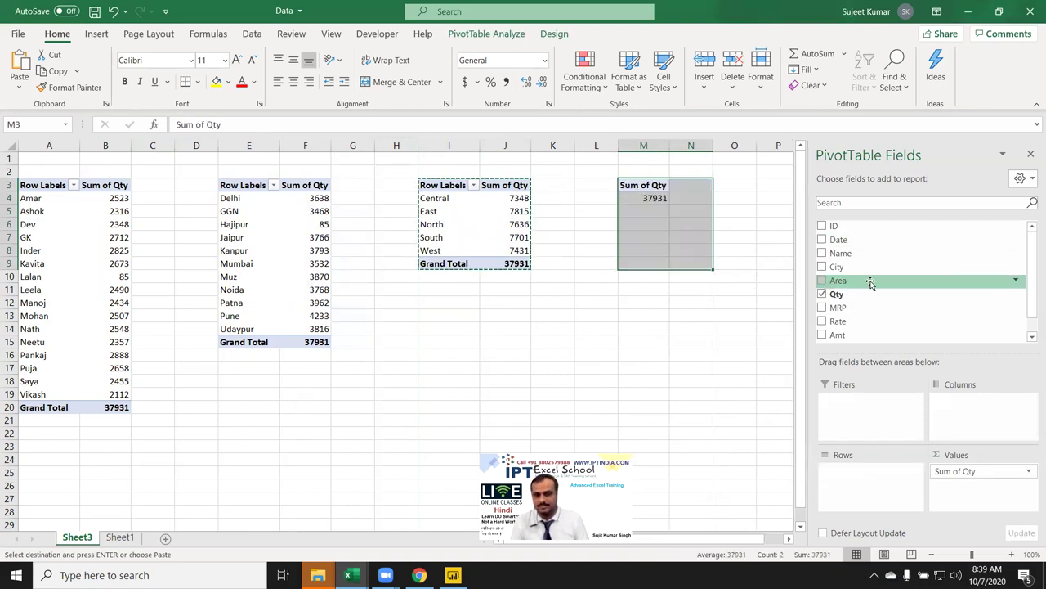
click(822, 240)
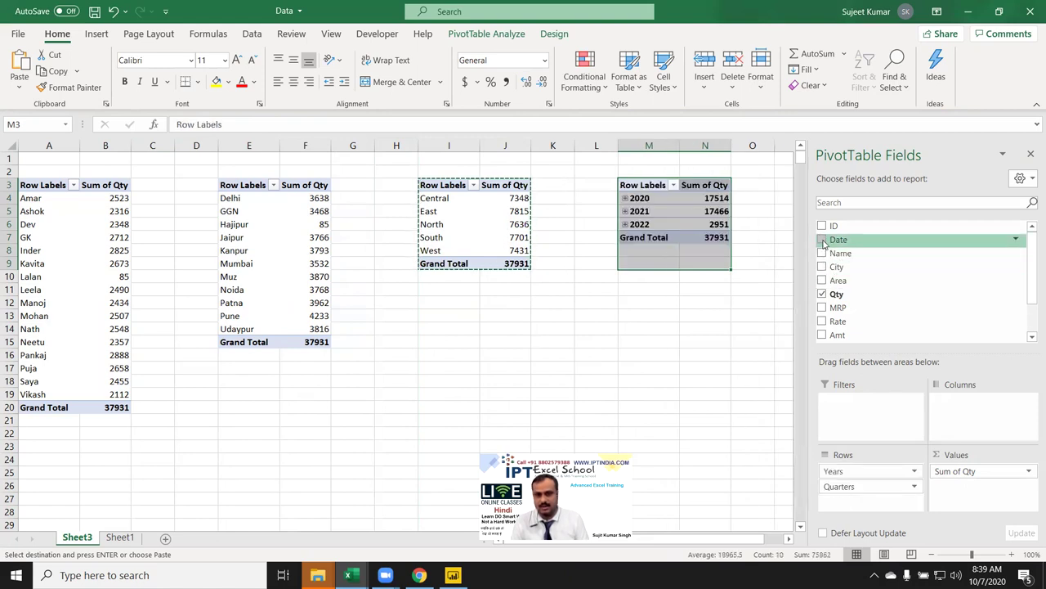
right_click(645, 214)
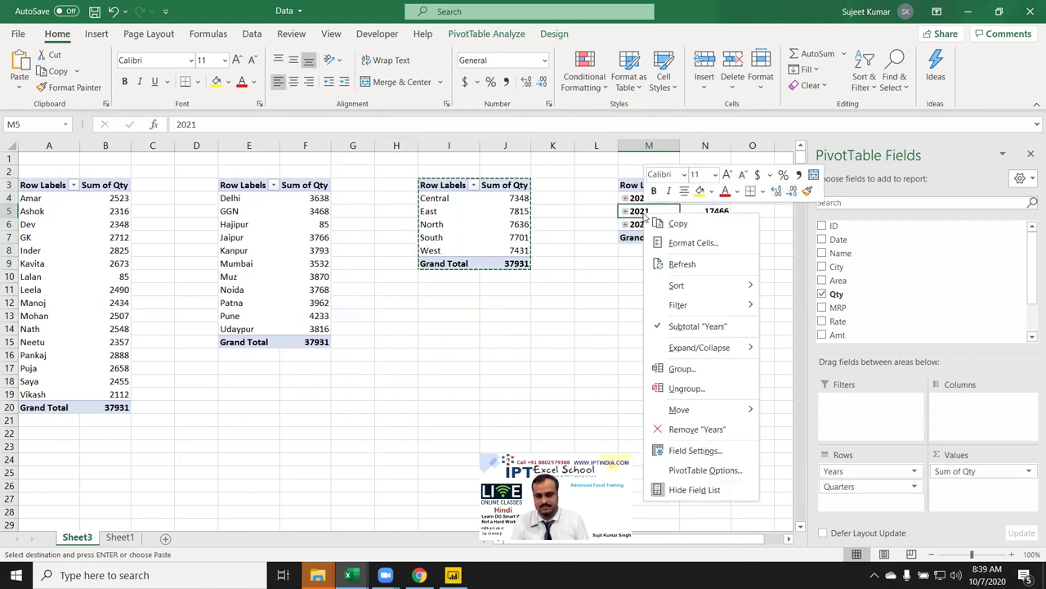
click(669, 372)
click(599, 388)
click(608, 398)
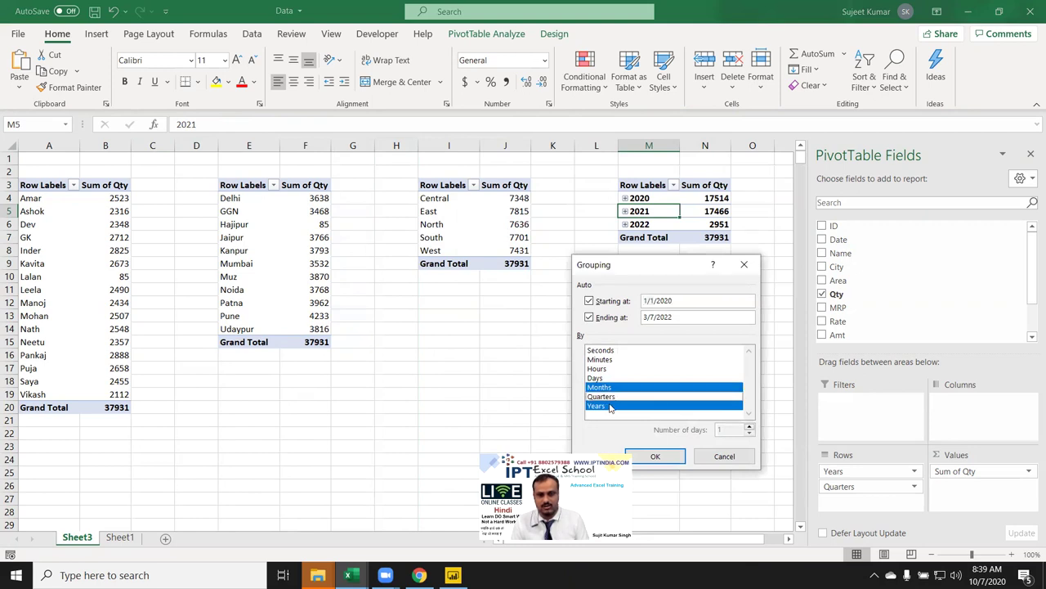
click(672, 456)
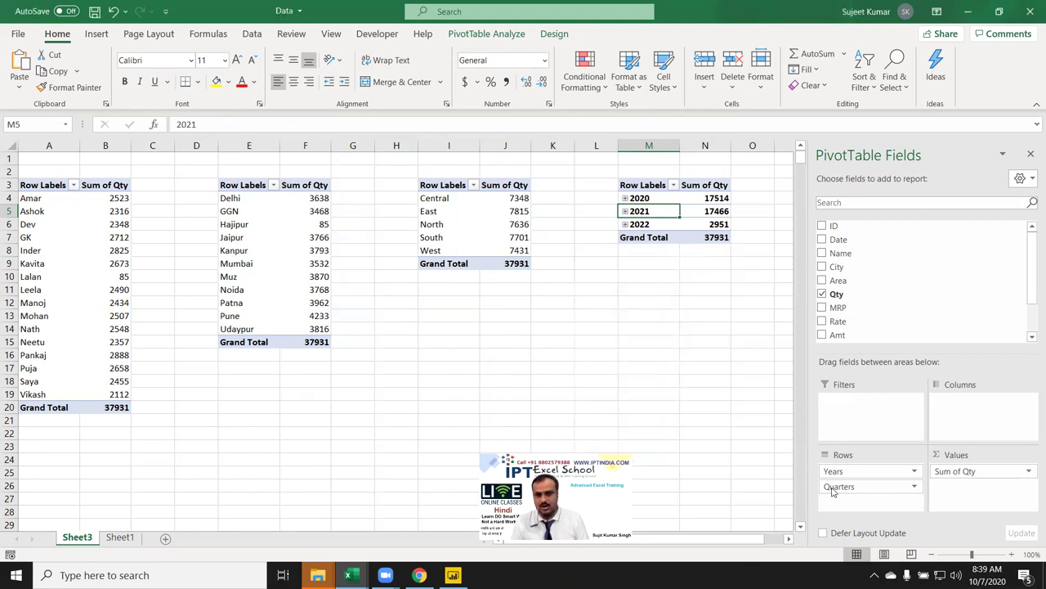
Lay out Years as columns so 2020, 2021 and 2022 sit side by side.
drag(855, 474, 970, 423)
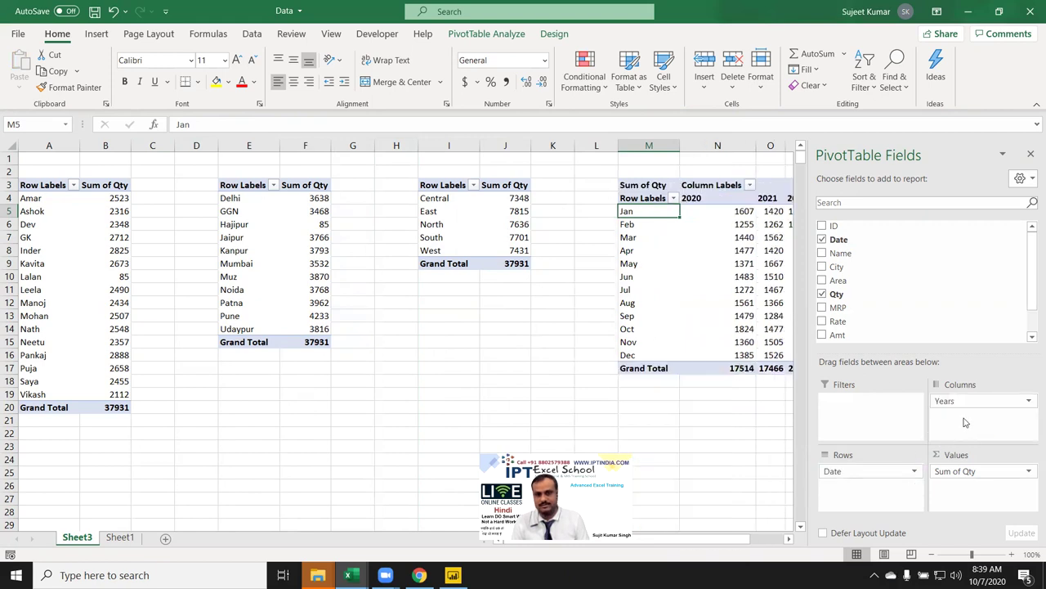
click(712, 273)
click(725, 409)
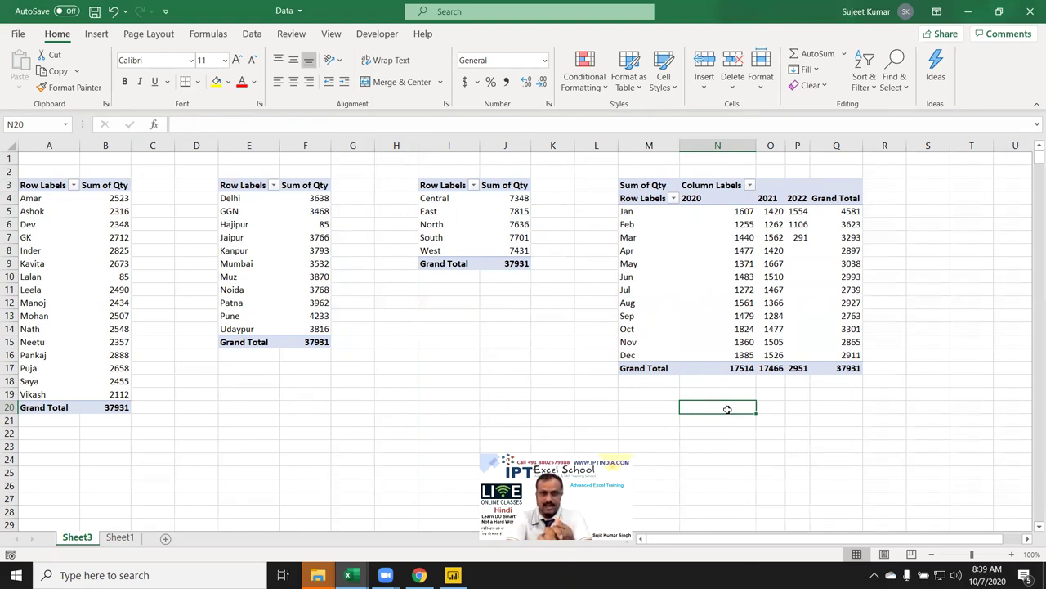
Filter the salesperson pivot by City to show only Delhi.
click(106, 254)
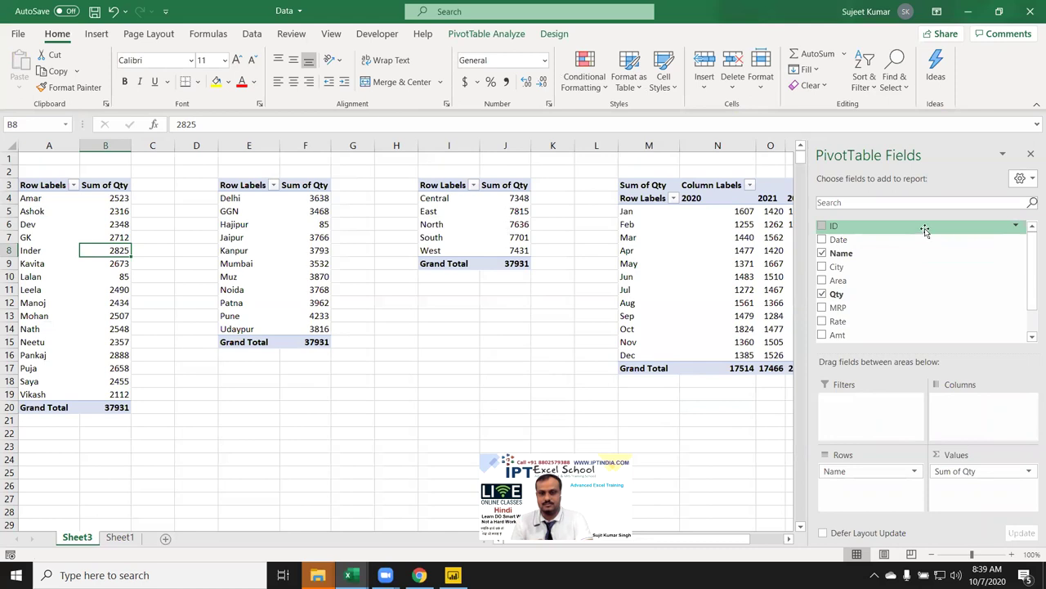
scroll(834, 335, down, 1)
mouse_move(922, 316)
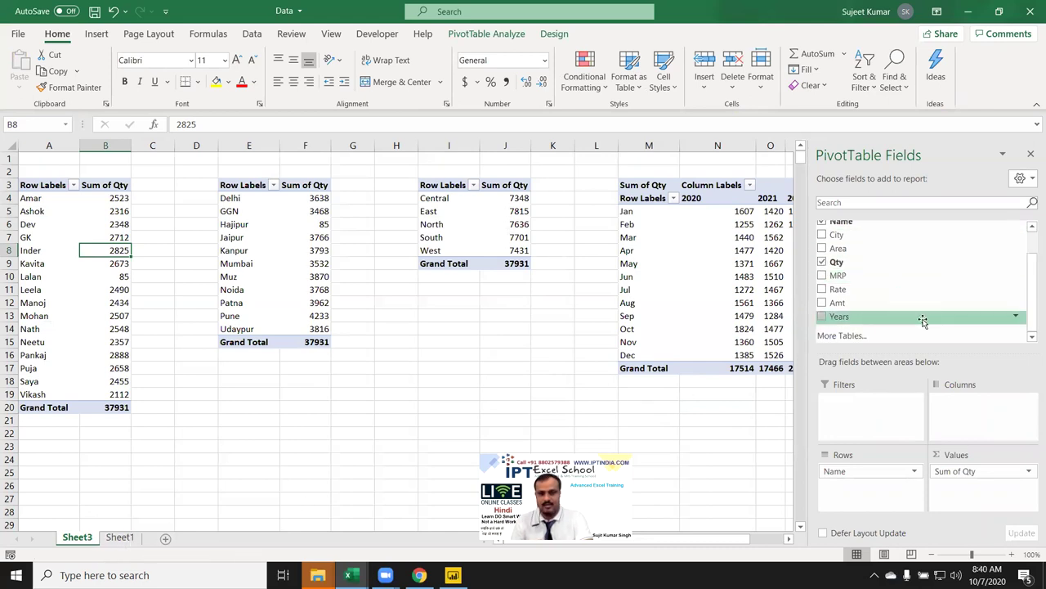
scroll(883, 323, up, 1)
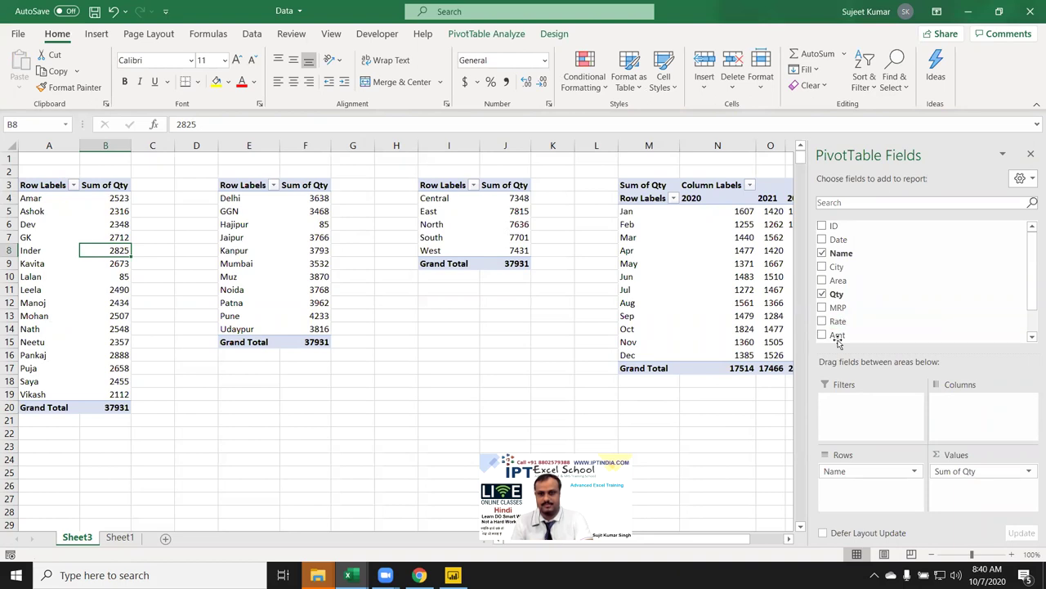
drag(848, 311, 901, 415)
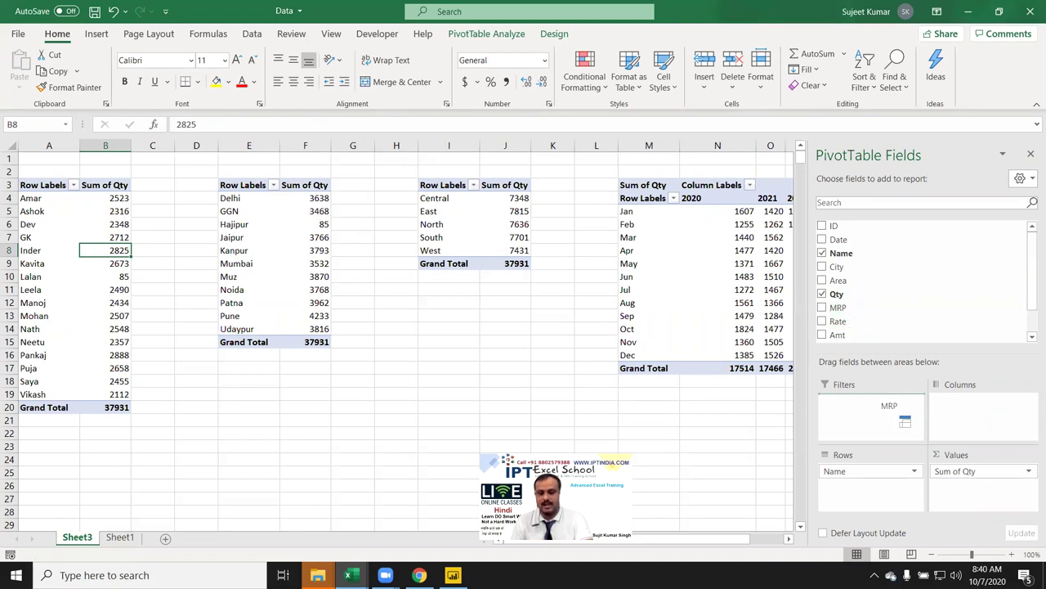
mouse_move(901, 415)
mouse_down()
mouse_move(850, 279)
mouse_move(860, 415)
mouse_up()
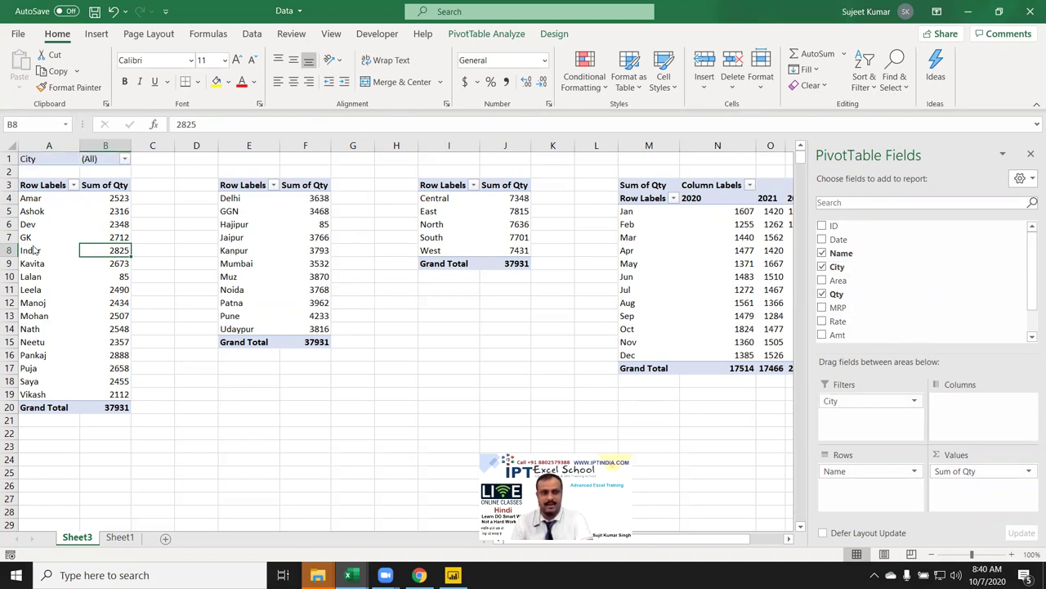
key(alt+Down)
key(Down)
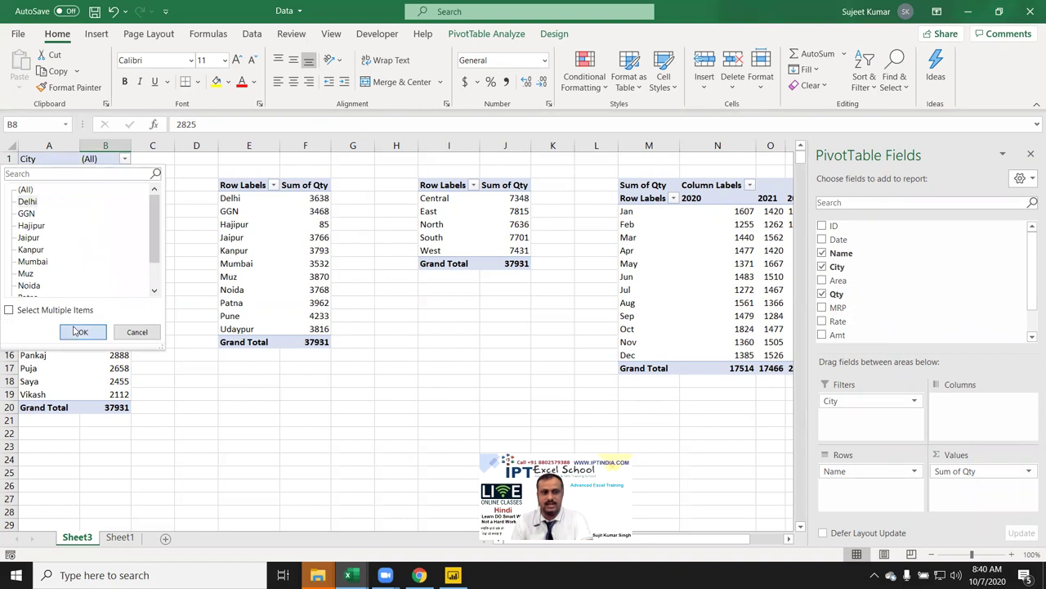
click(74, 328)
Review the Delhi, city and area pivot tables, undoing a trial City filter on the city pivot.
drag(26, 186, 99, 232)
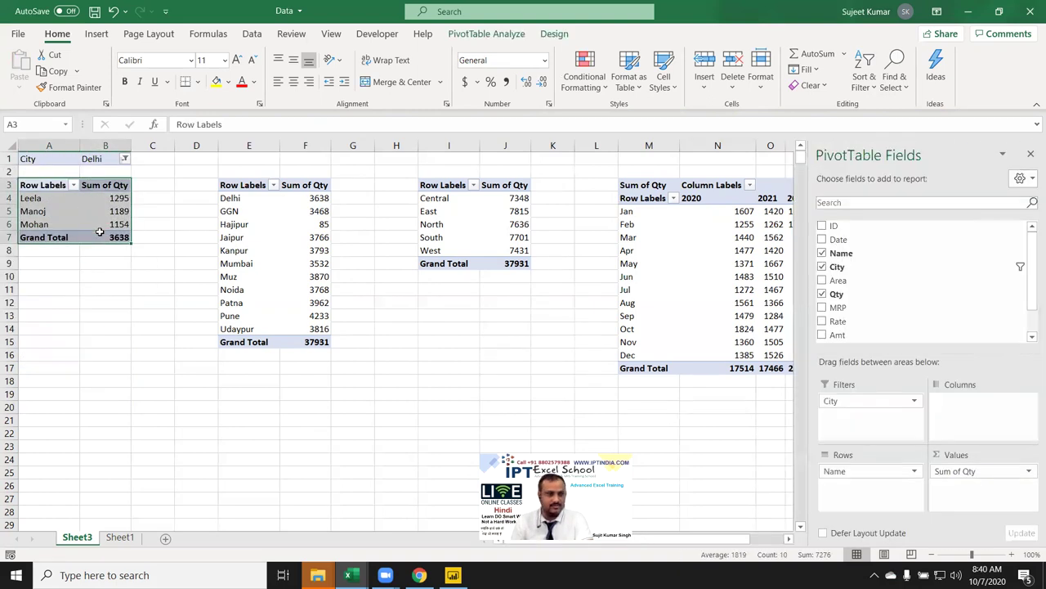
click(290, 248)
click(419, 224)
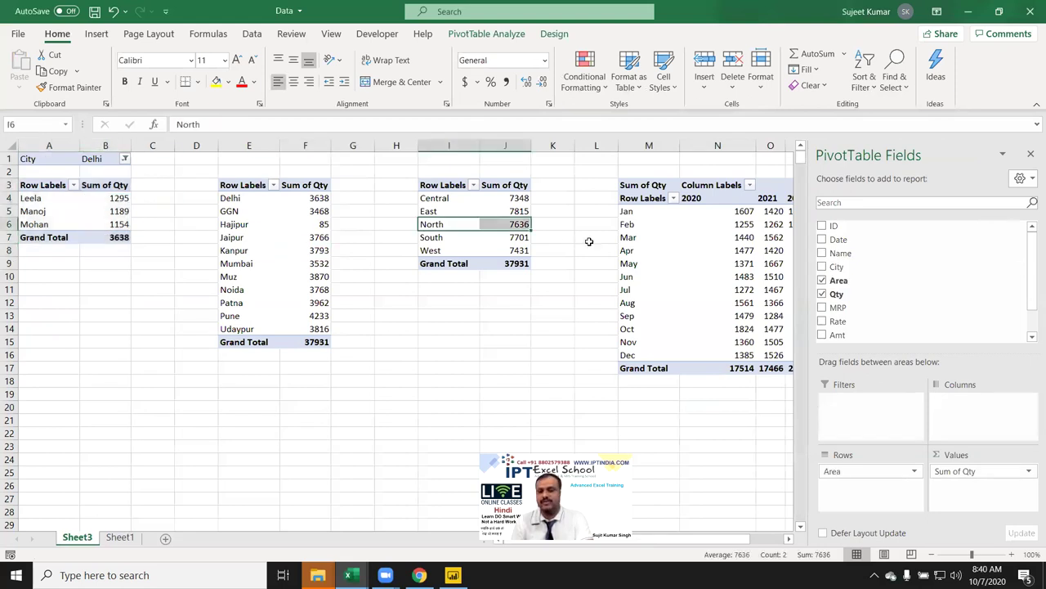
click(327, 239)
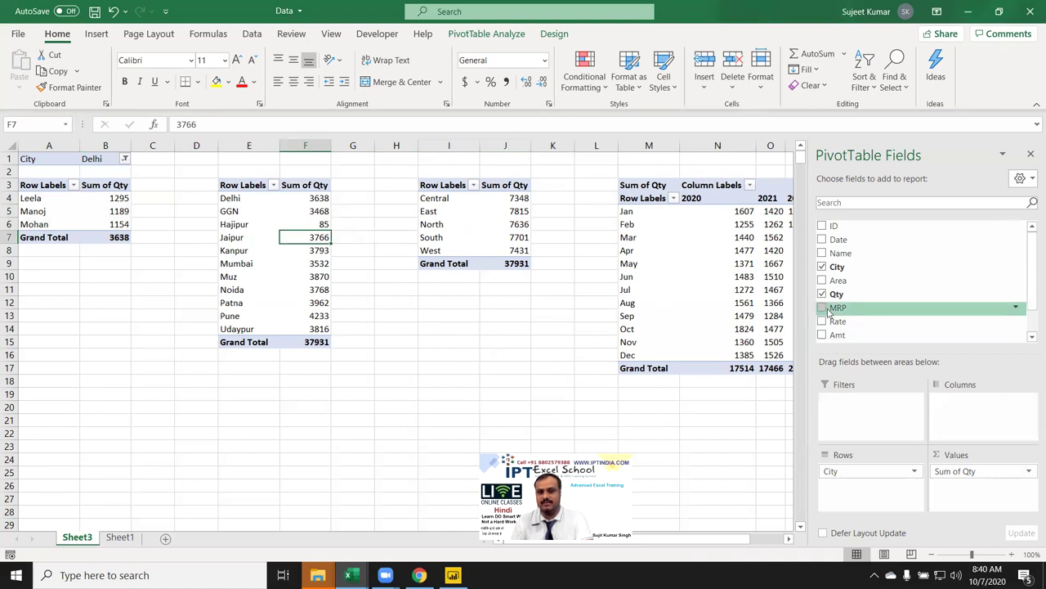
drag(837, 266, 860, 400)
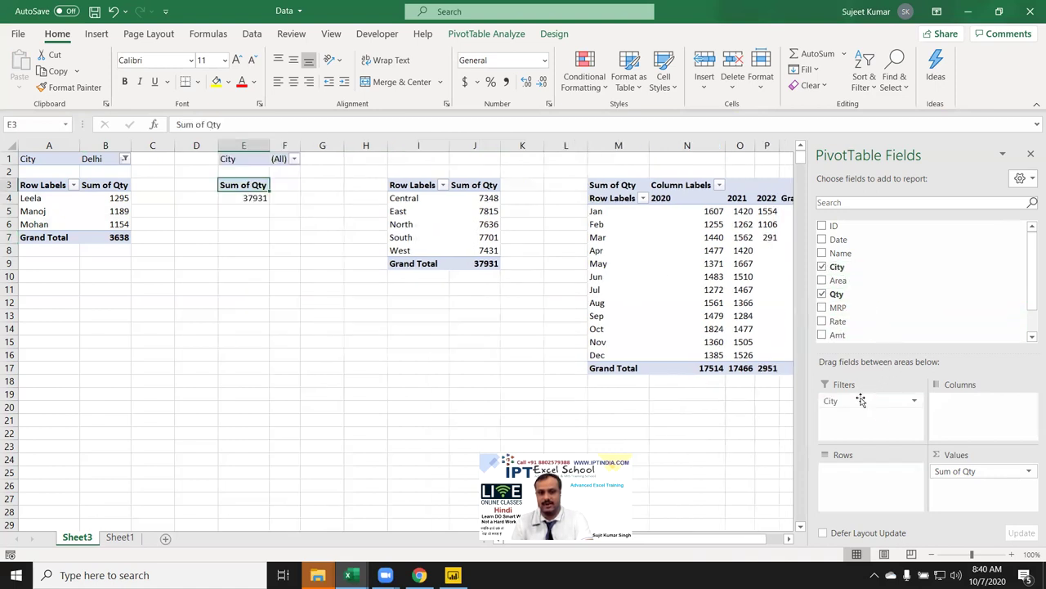
key(ctrl+z)
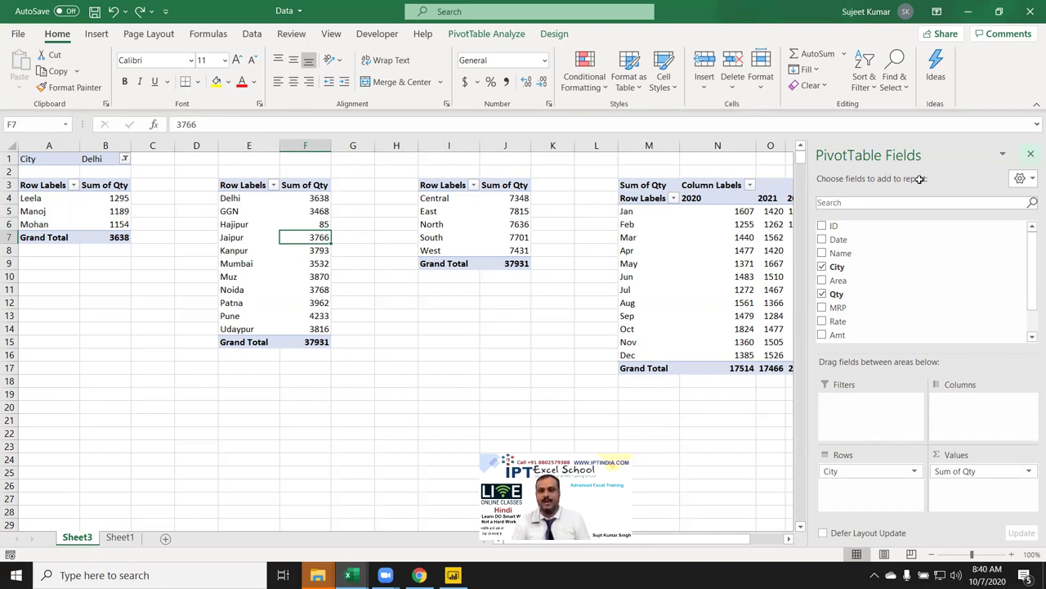
Hide the field list and check a salesperson's value options in the Delhi pivot.
click(1030, 154)
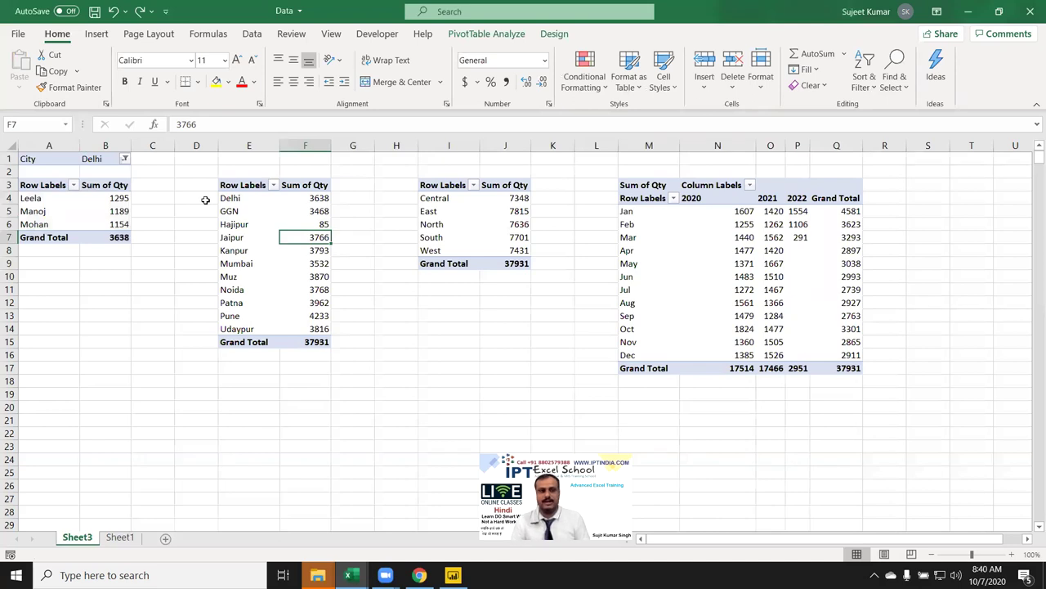
click(122, 211)
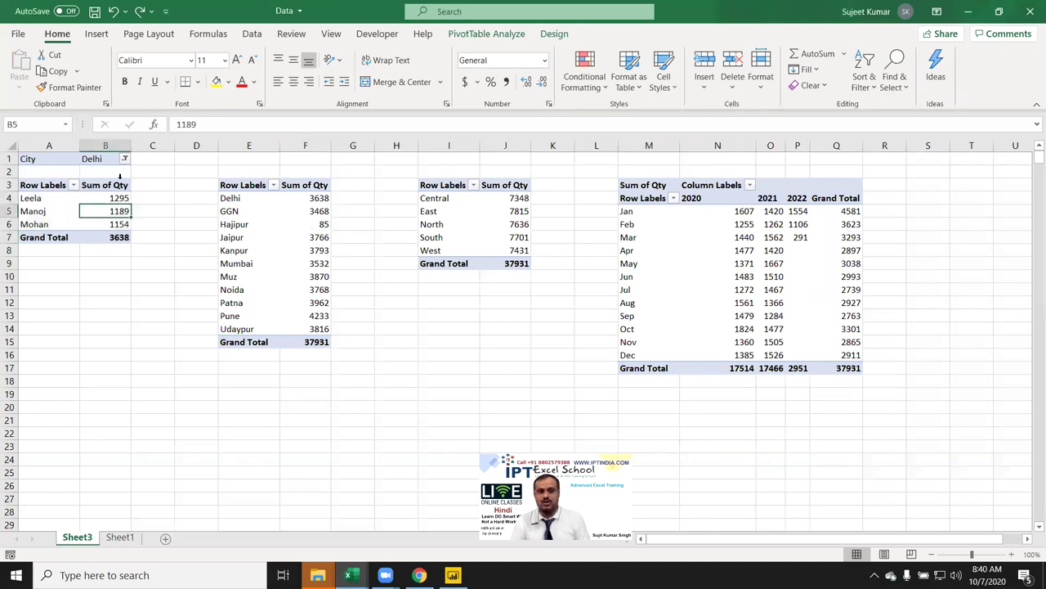
right_click(119, 211)
key(Escape)
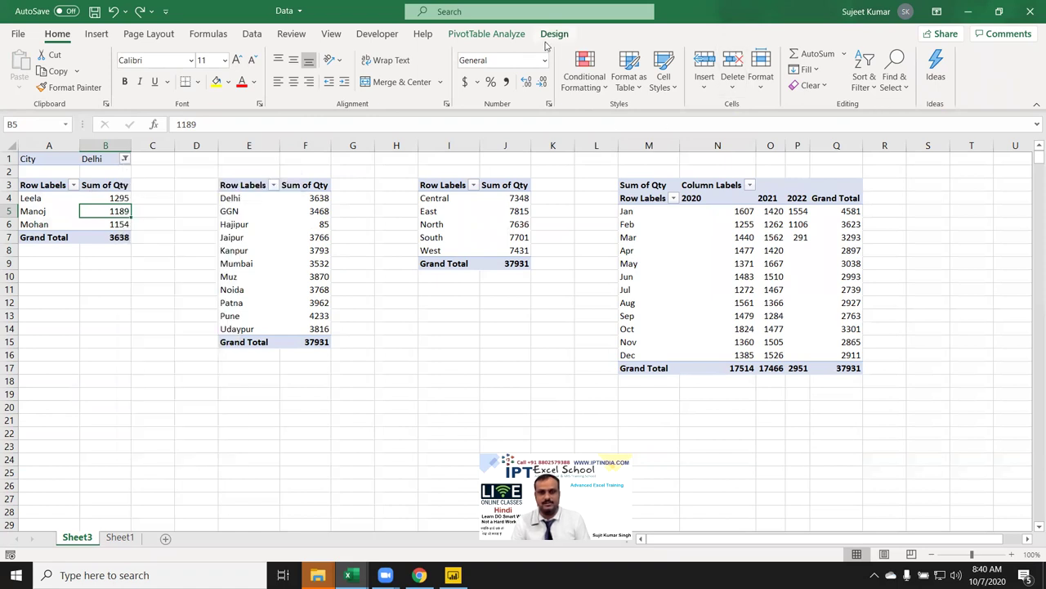
click(494, 33)
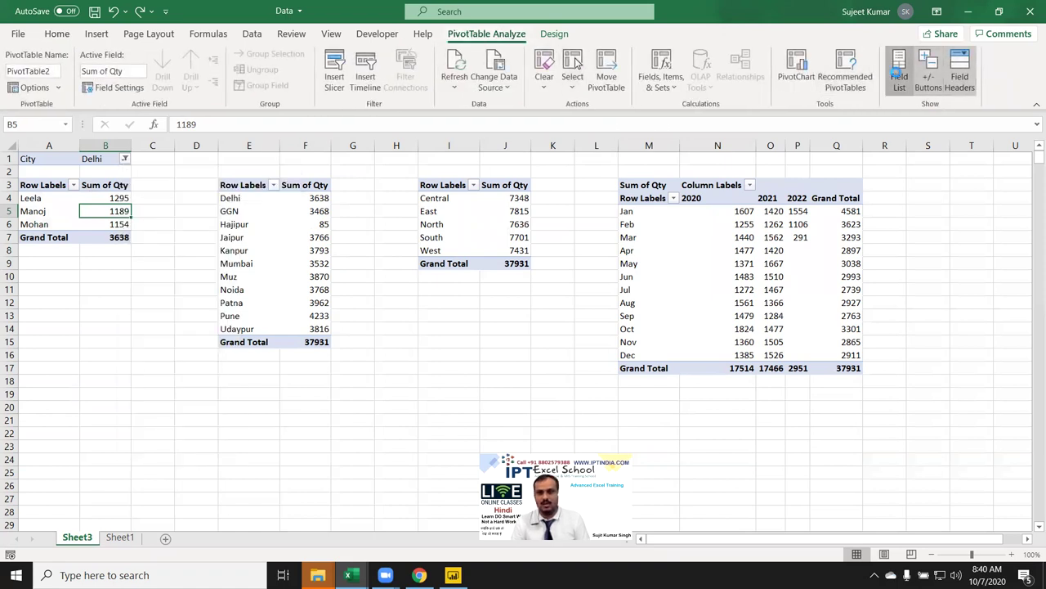
Remove the City filter so the salesperson pivot totals 37931 again.
click(898, 72)
drag(866, 400, 539, 318)
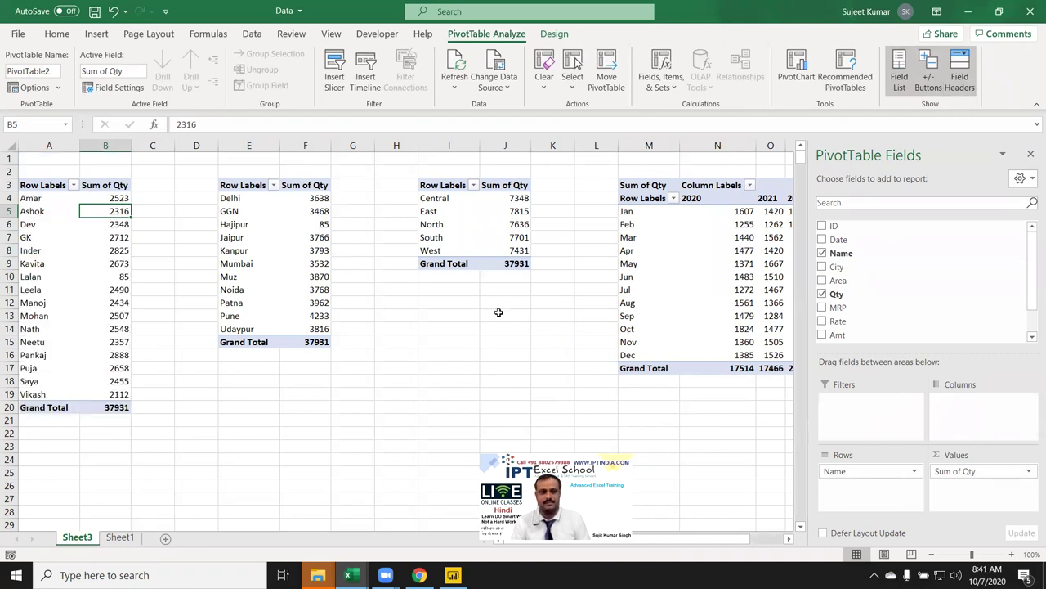
click(58, 244)
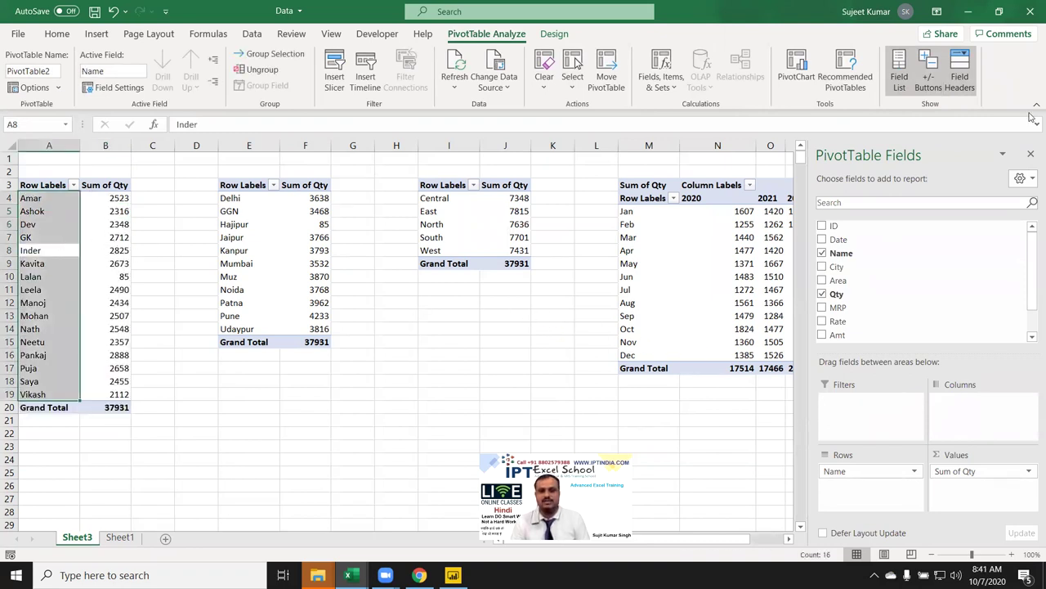
click(1030, 154)
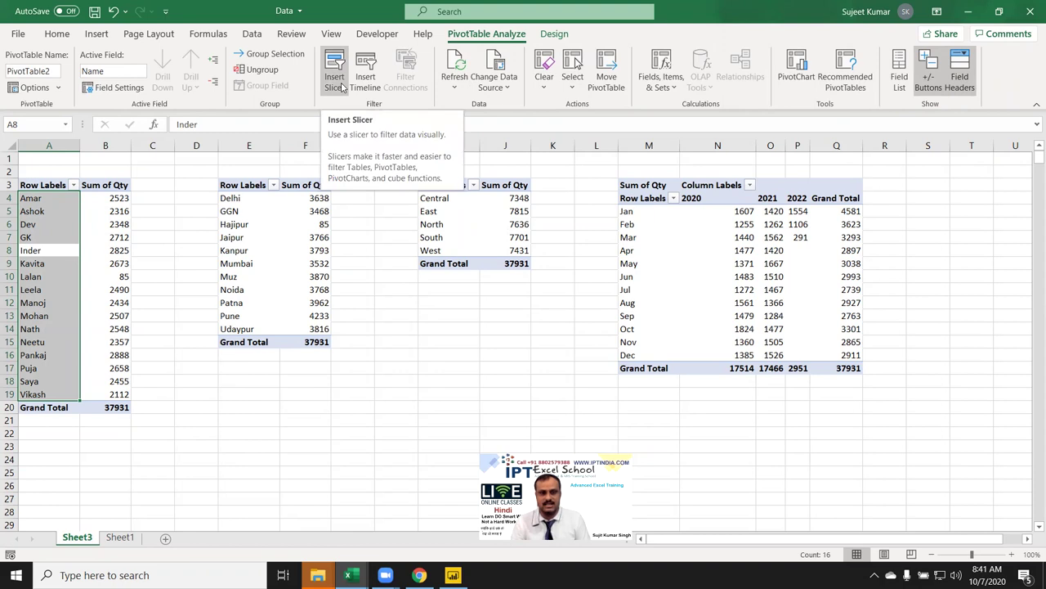
Insert slicers for the Name, City and Area fields.
click(341, 86)
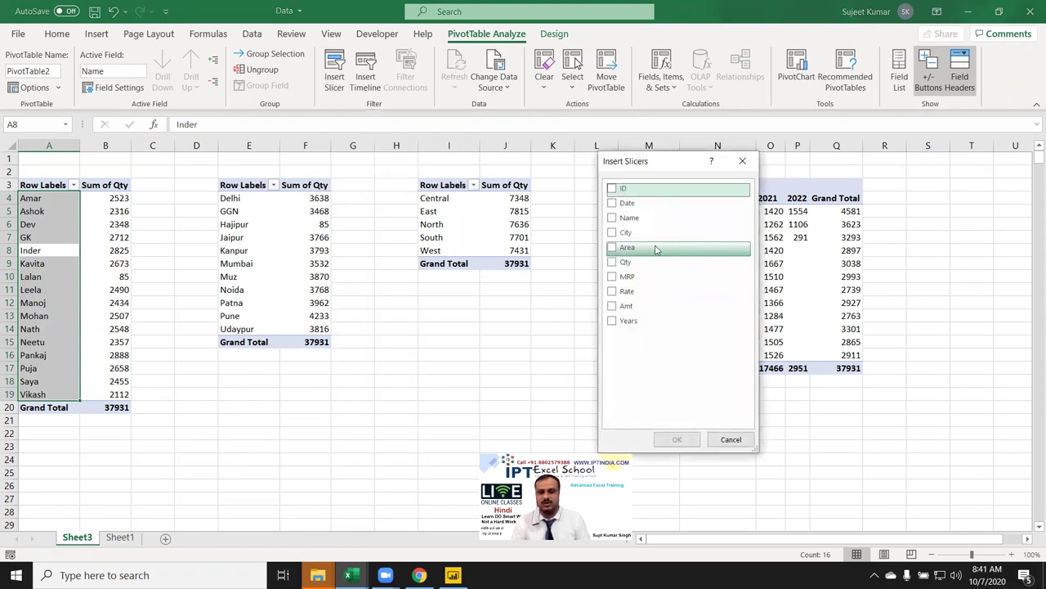
click(613, 218)
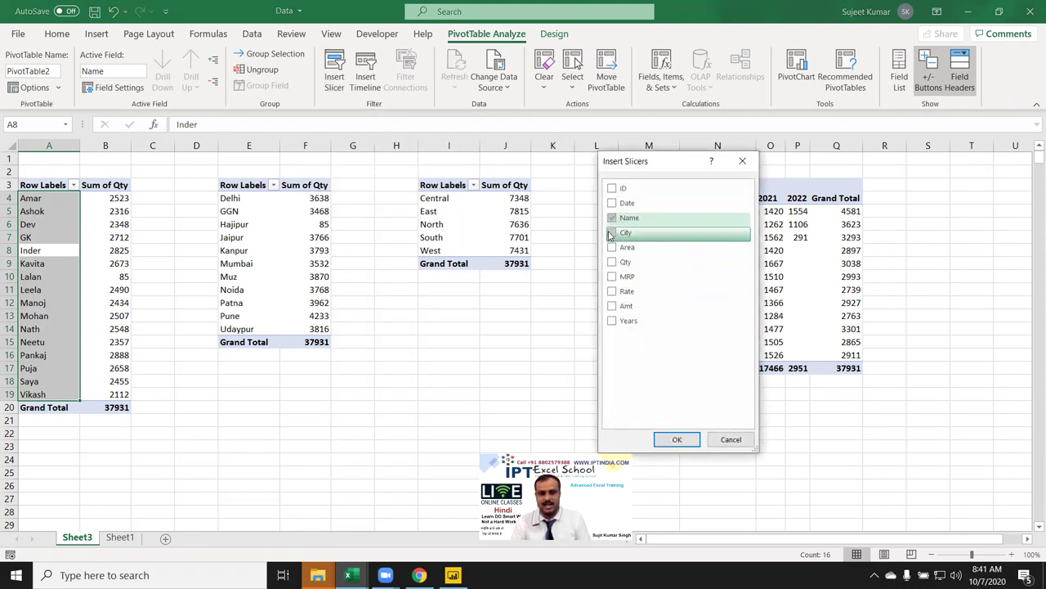
click(611, 233)
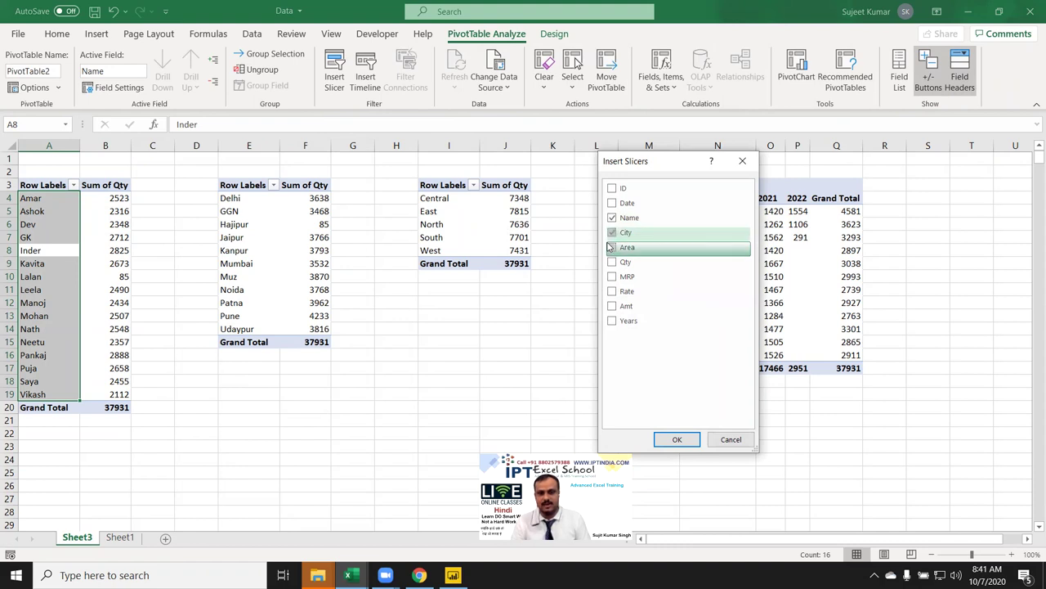
click(611, 247)
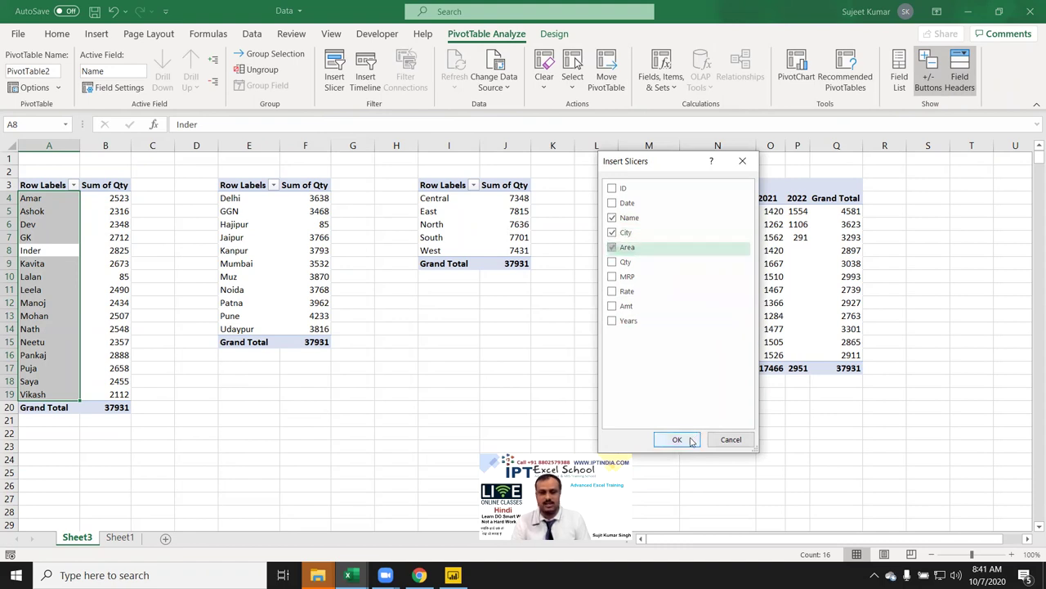
click(691, 442)
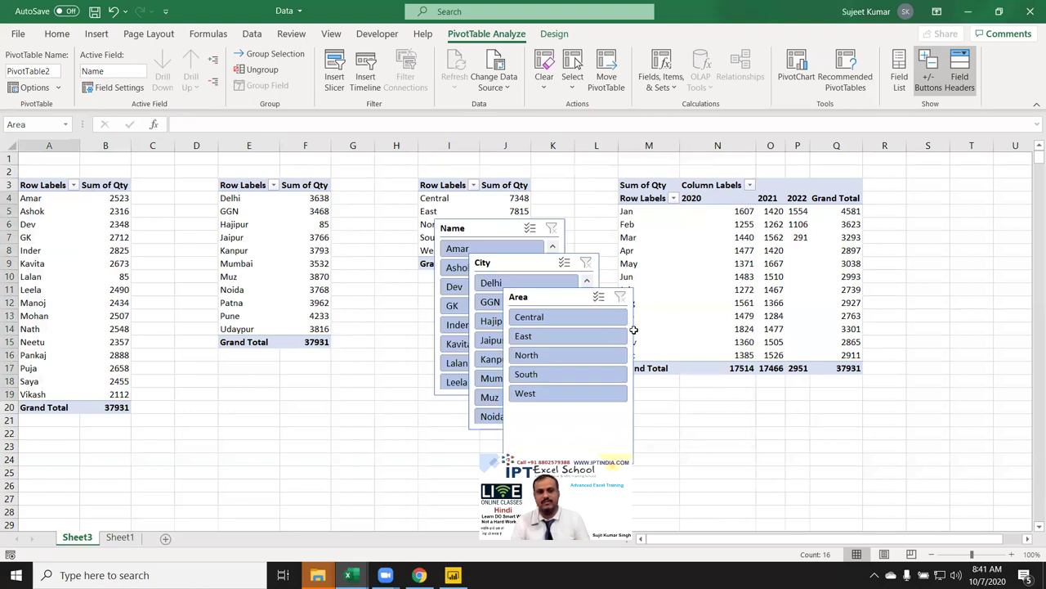
Spread the Name, Area and City slicers to separate spots on the sheet.
click(464, 233)
drag(464, 233, 365, 296)
mouse_move(532, 299)
mouse_down()
mouse_move(871, 275)
mouse_move(857, 323)
mouse_up()
drag(516, 273, 530, 305)
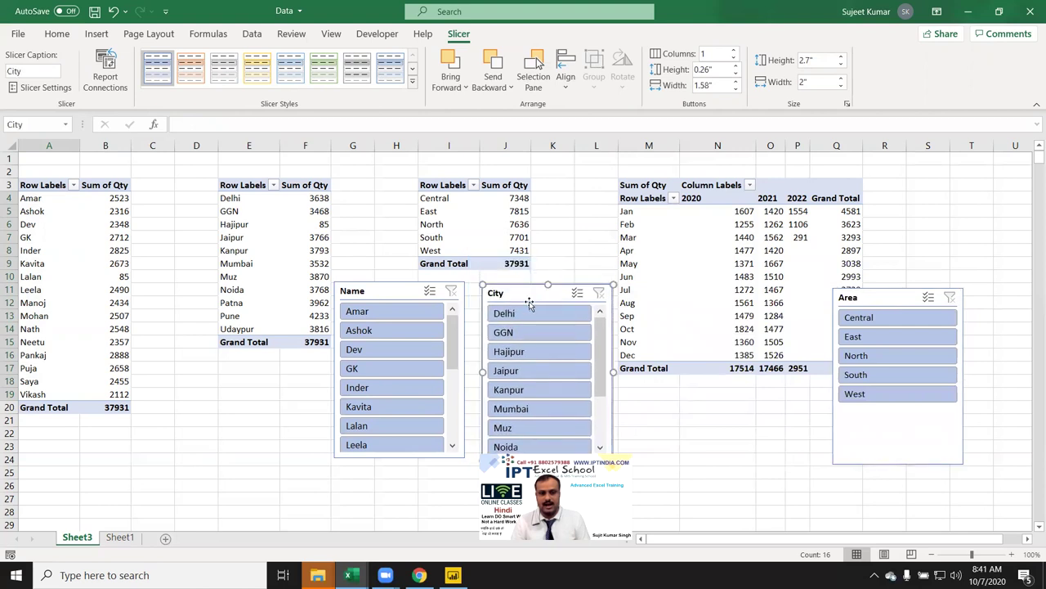
Test the slicers with Delhi and East, then clear the Area filter.
click(523, 314)
click(599, 293)
click(893, 338)
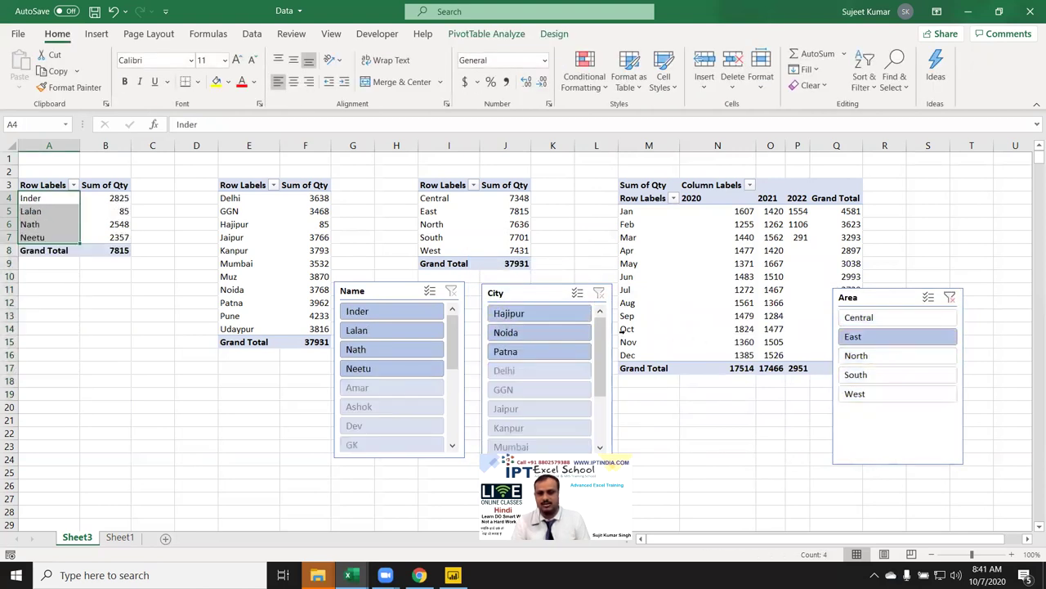
click(950, 296)
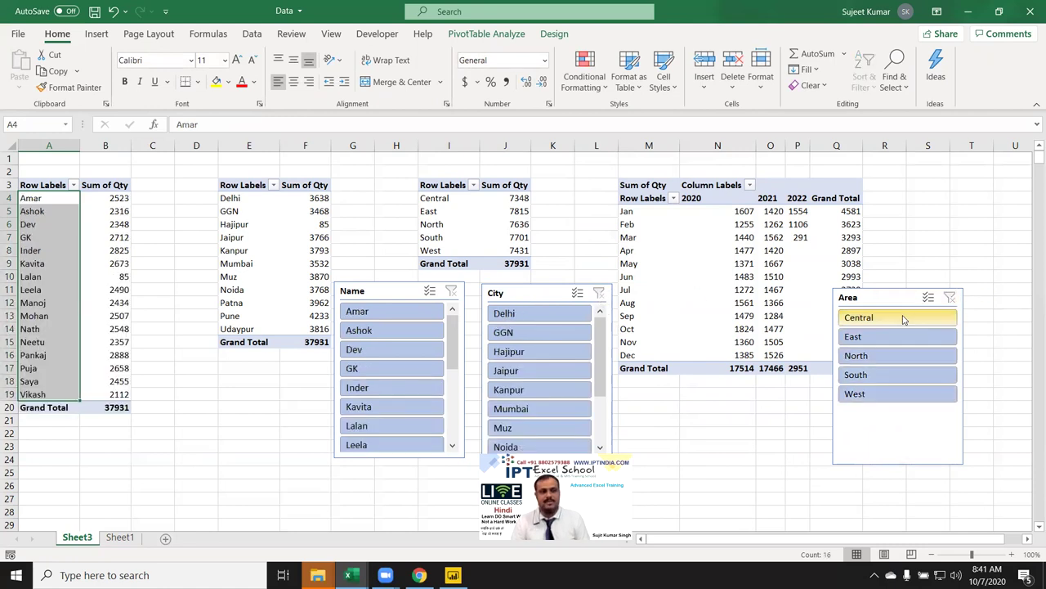
click(84, 236)
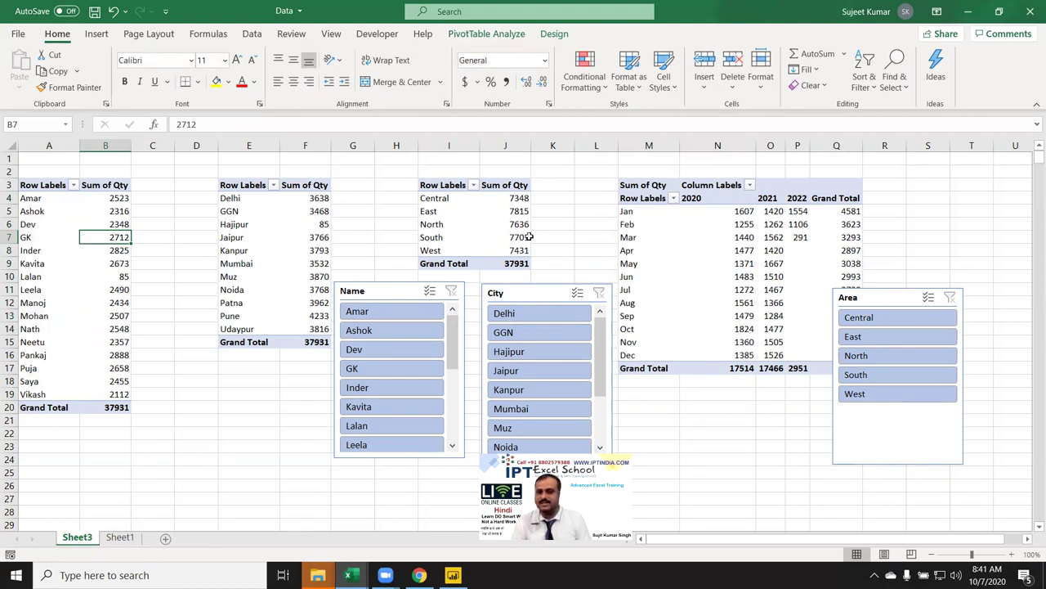
Place the Name slicer below the first pivot table and select the City pivot.
mouse_move(402, 301)
mouse_down()
mouse_move(271, 375)
mouse_move(253, 367)
mouse_up()
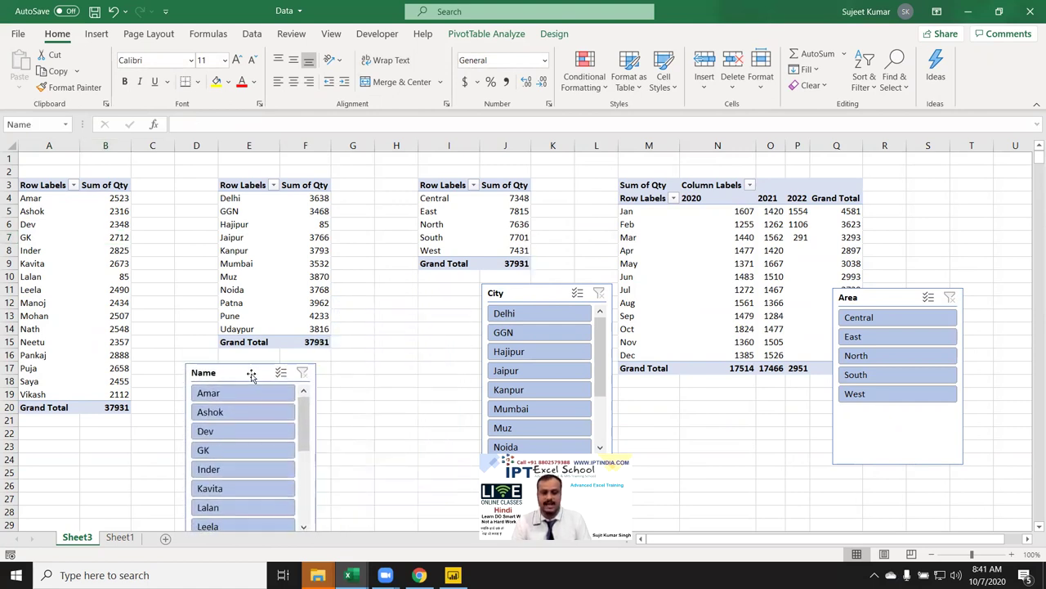
click(252, 225)
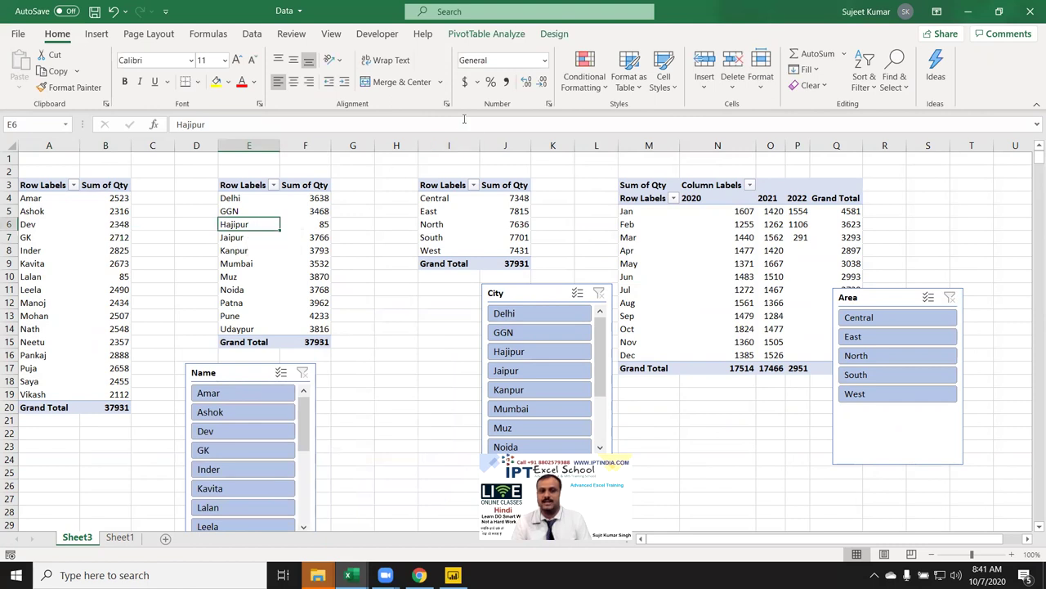
click(482, 34)
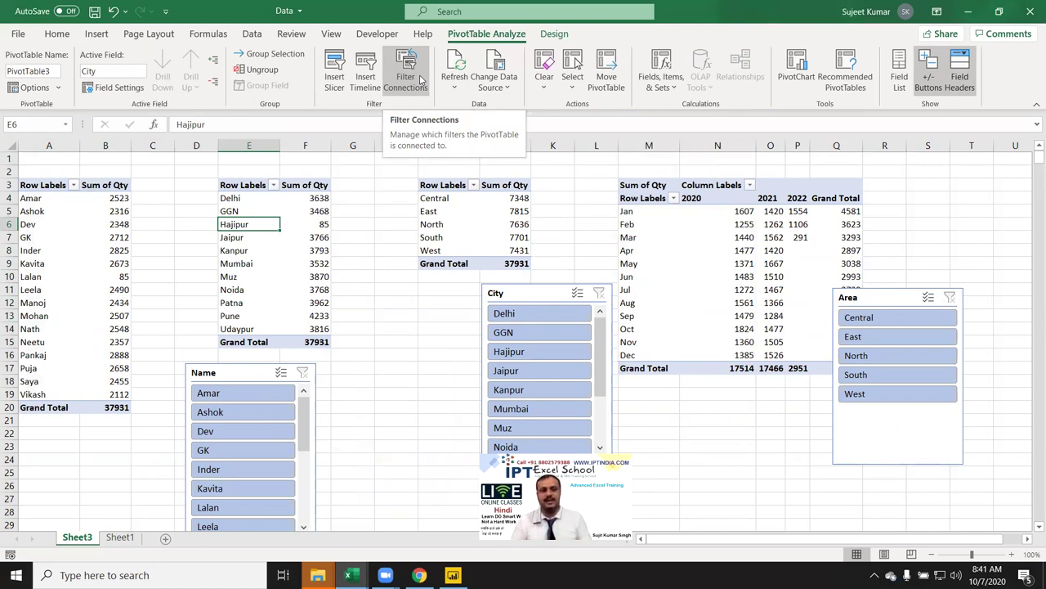
Connect the City pivot table to the City and Name slicers.
click(417, 80)
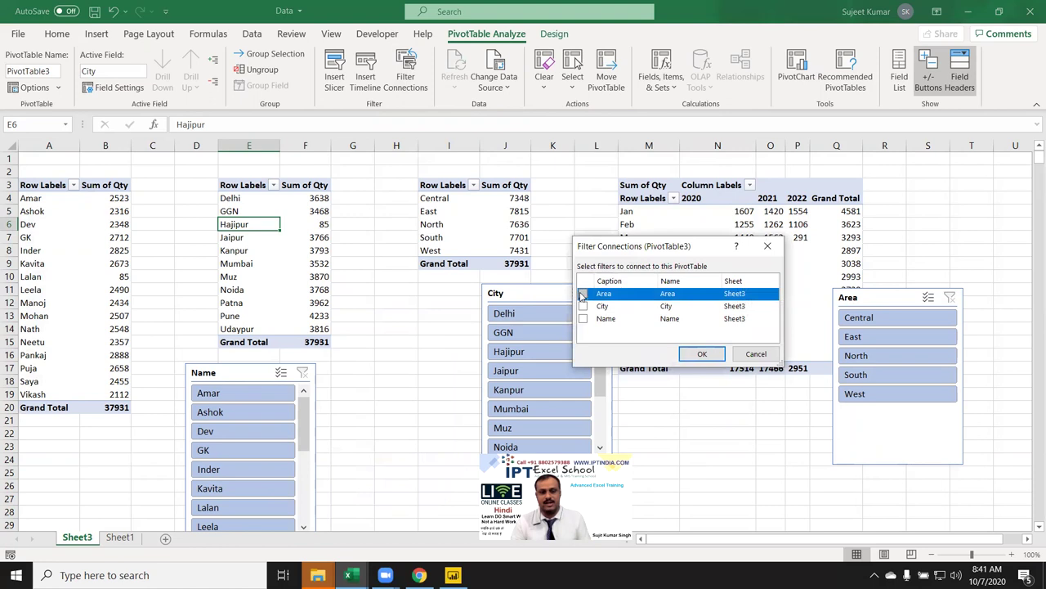
click(582, 306)
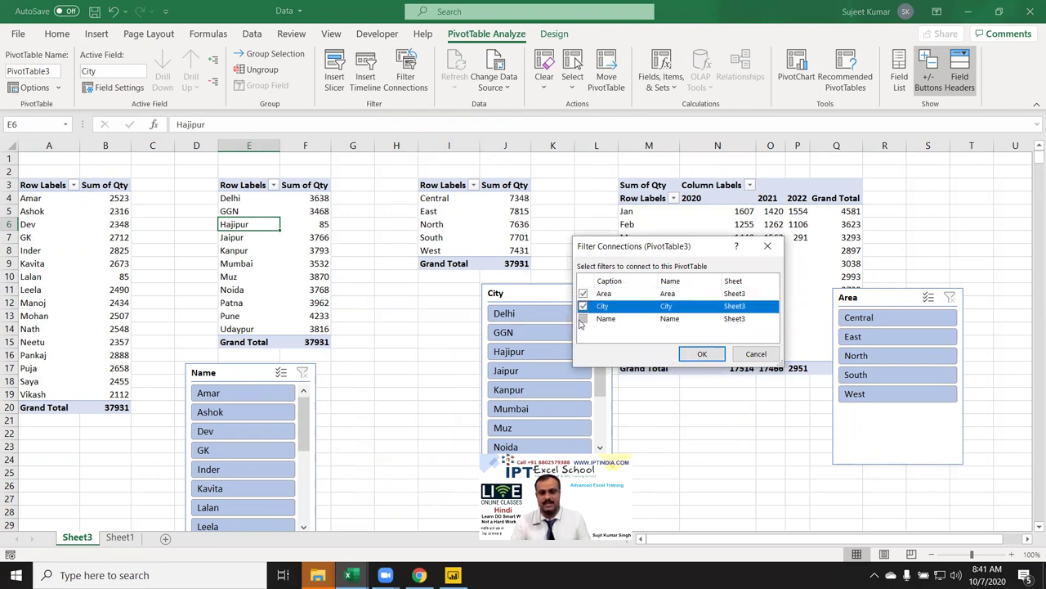
click(582, 318)
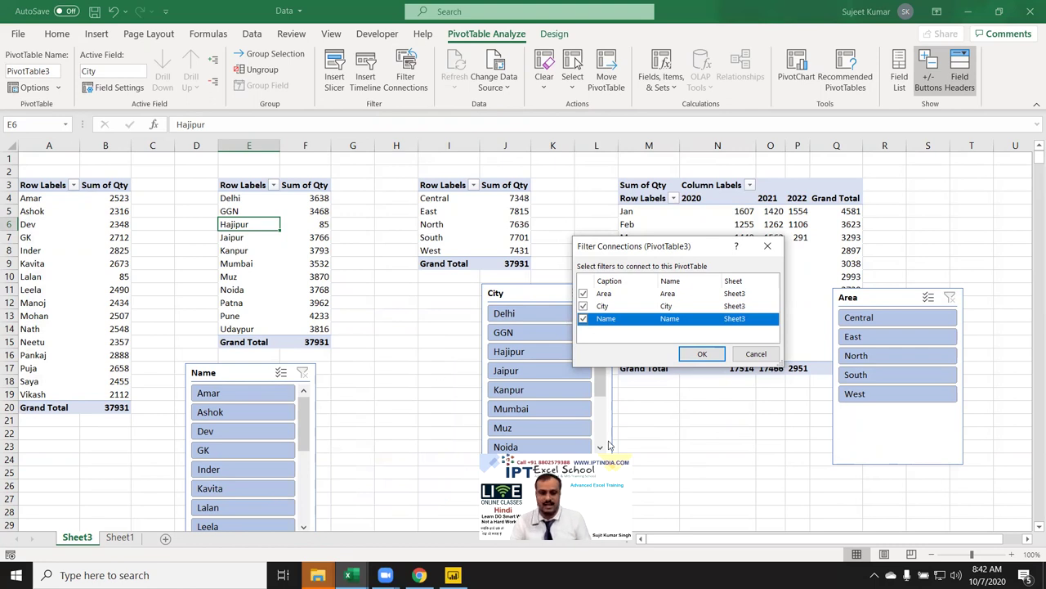
click(722, 356)
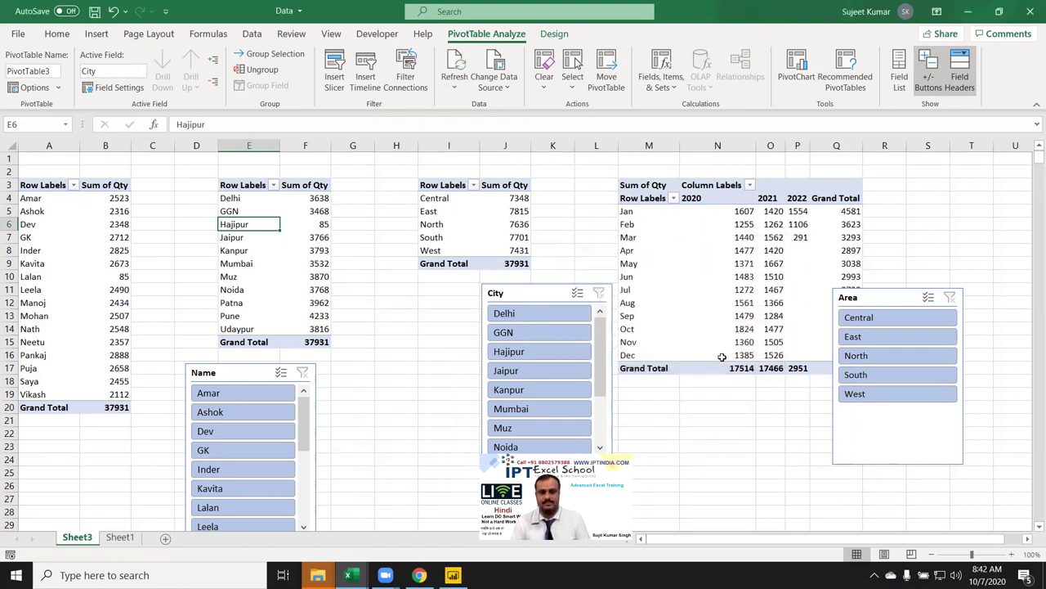
Connect the Area pivot table to the City and Name slicers.
click(519, 237)
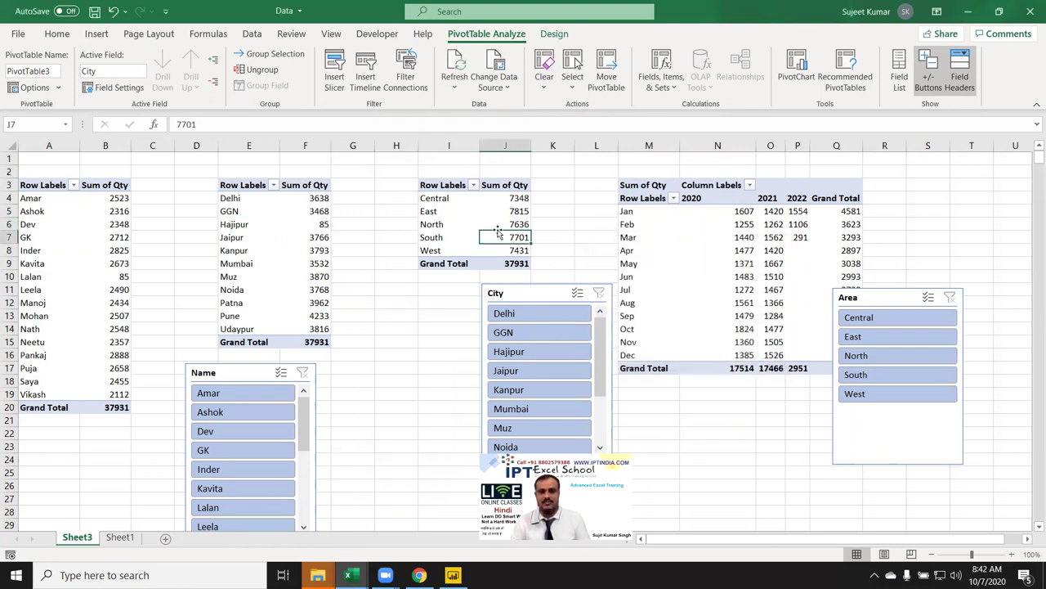
click(406, 81)
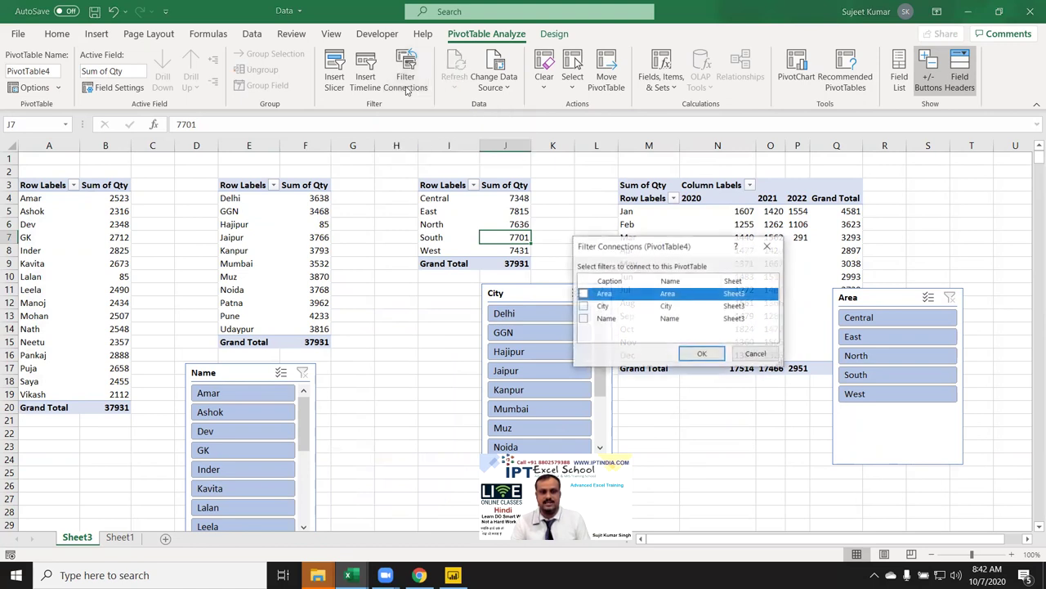
click(583, 306)
click(582, 318)
click(701, 354)
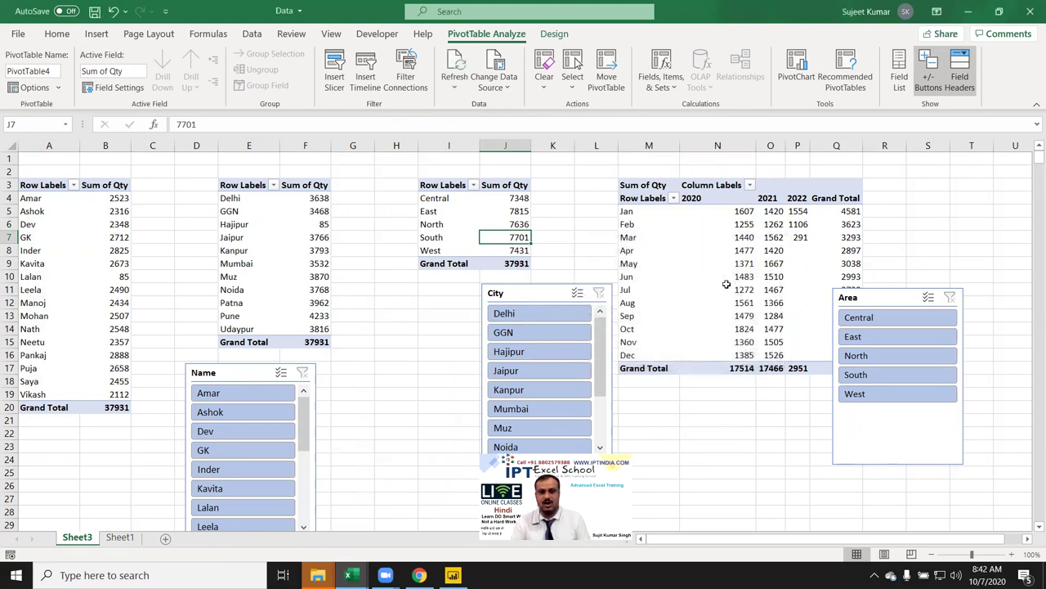
Connect the monthly quantity pivot table to the Area, City and Name slicers.
click(726, 284)
click(406, 82)
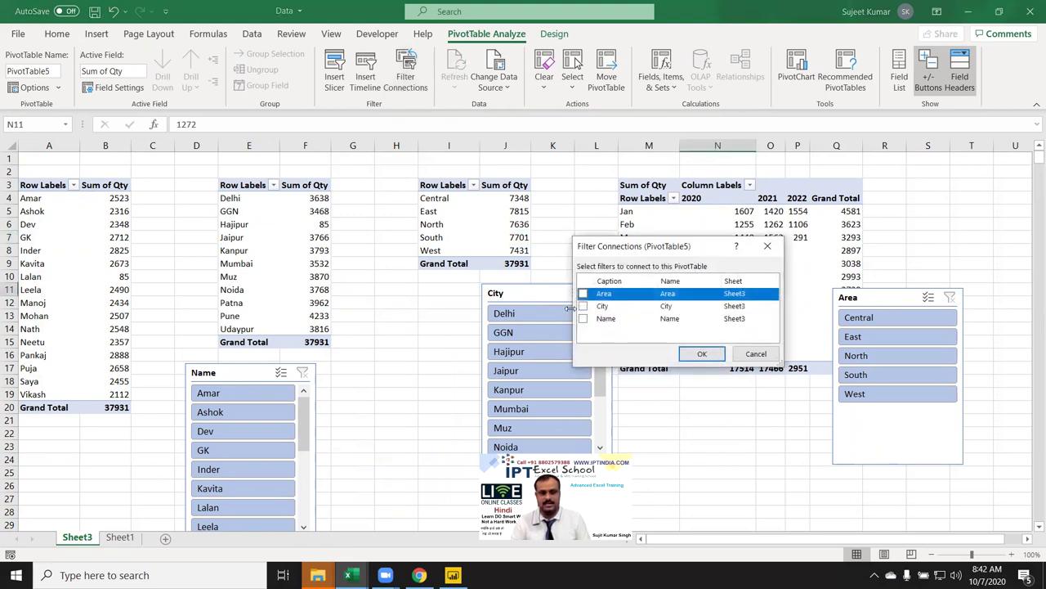
click(583, 293)
click(583, 306)
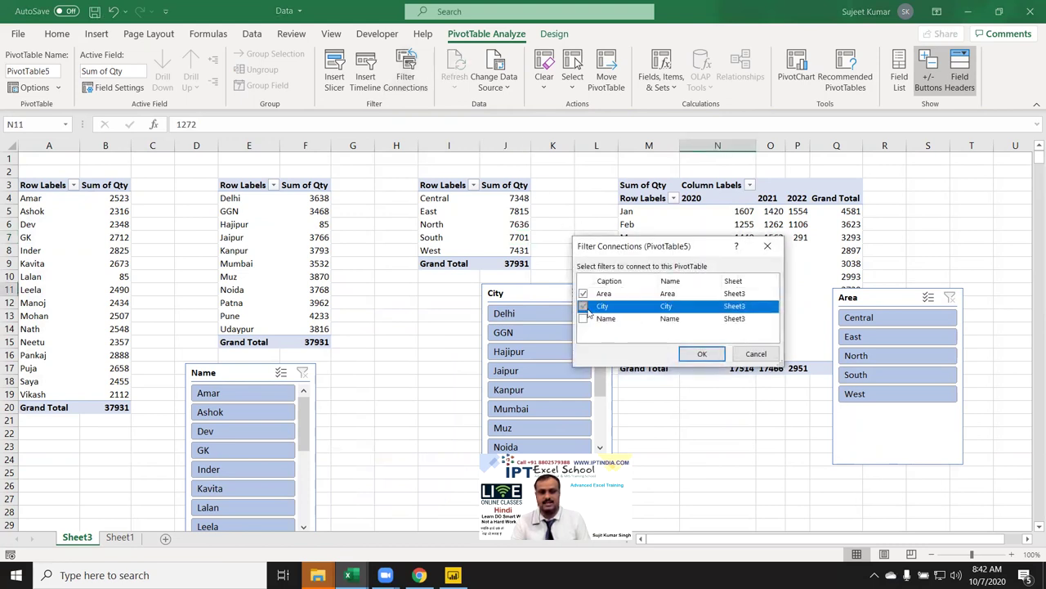
click(583, 318)
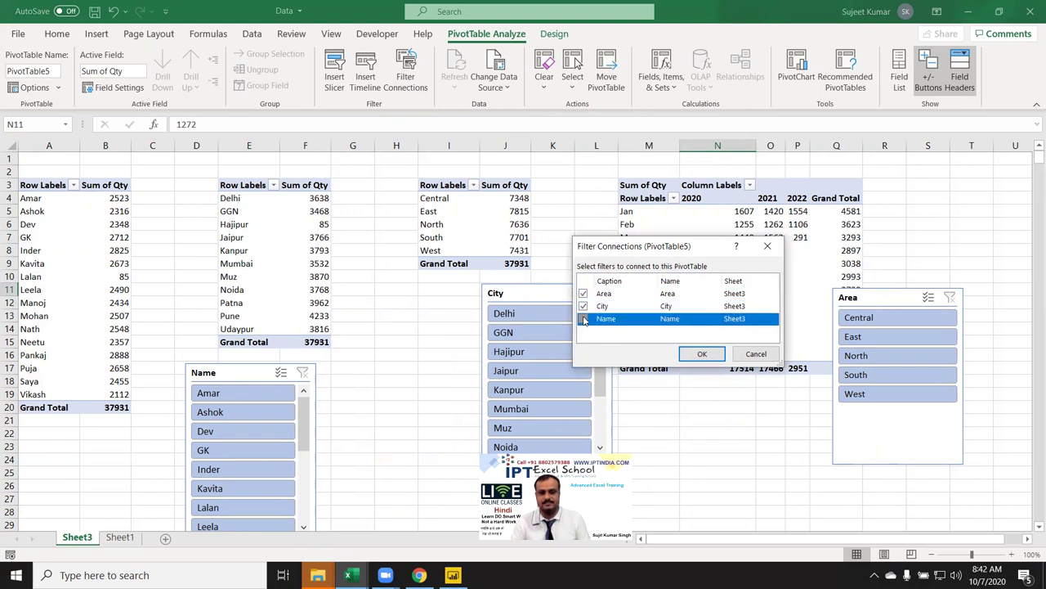
click(695, 353)
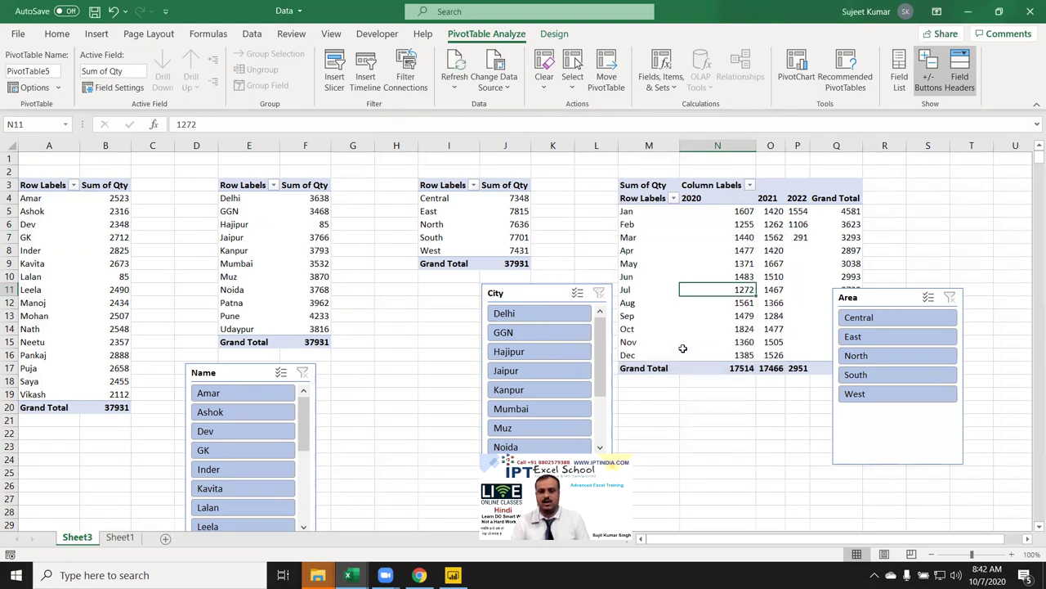
Filter the pivots to East and move the City, Name and Area slicers below the tables.
click(875, 342)
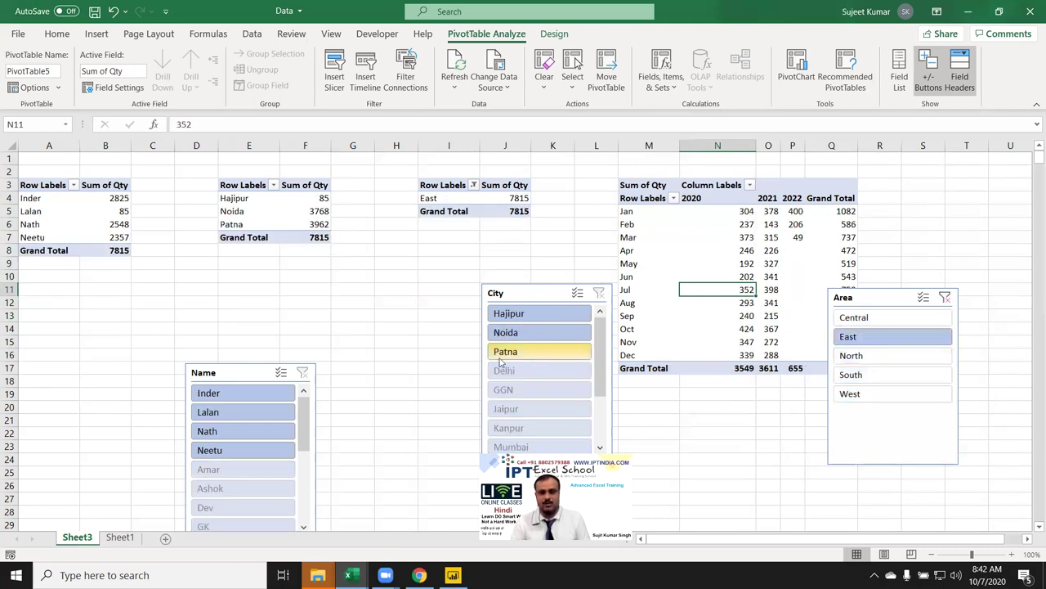
drag(523, 293, 413, 256)
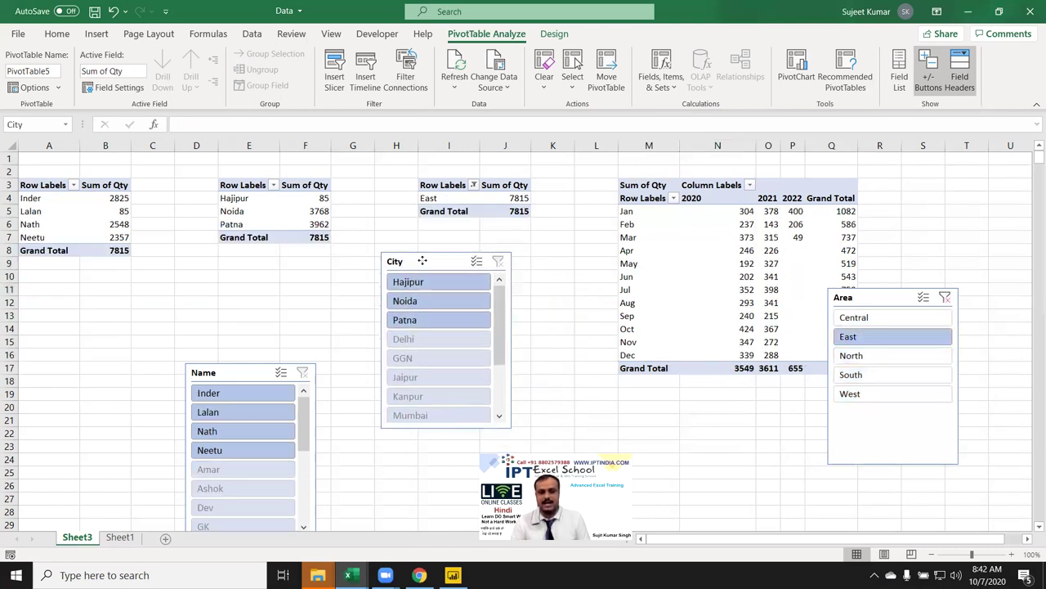
drag(222, 377, 226, 263)
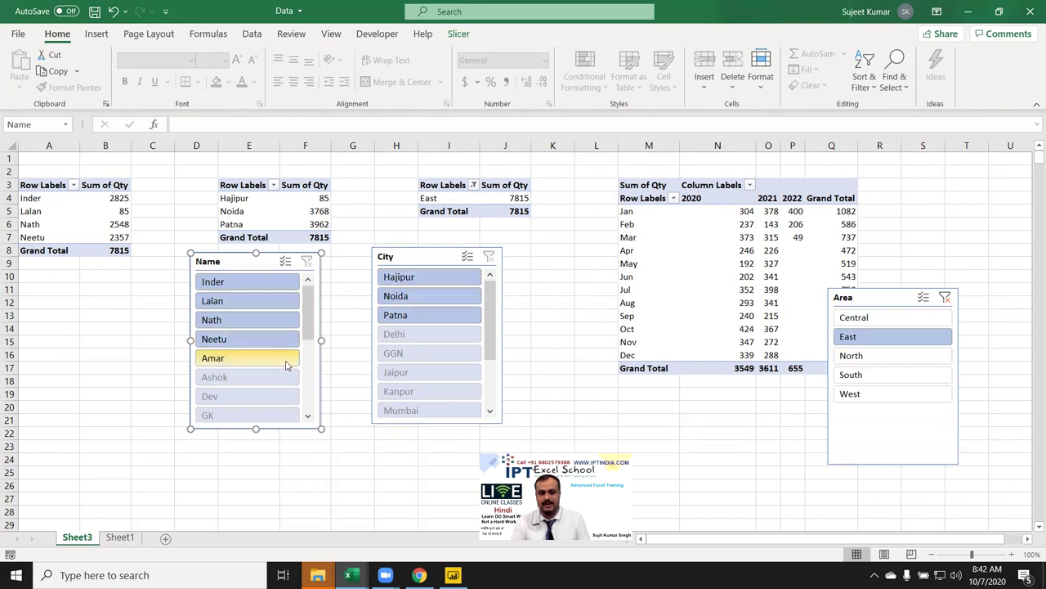
scroll(274, 360, down, 5)
scroll(273, 409, up, 5)
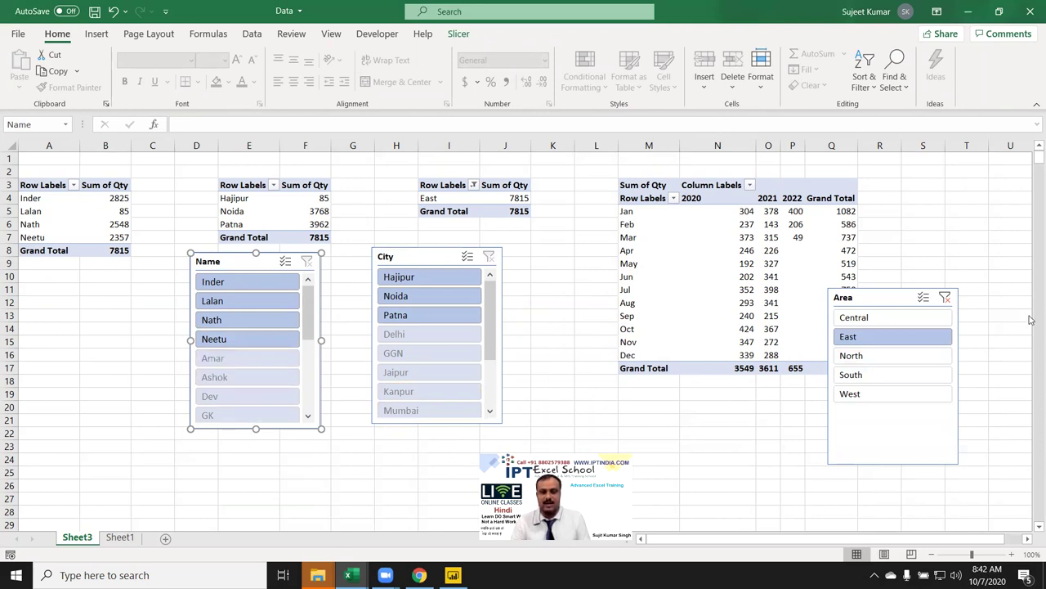
mouse_move(882, 296)
mouse_down()
mouse_move(547, 285)
mouse_move(563, 257)
mouse_up()
drag(415, 258, 385, 262)
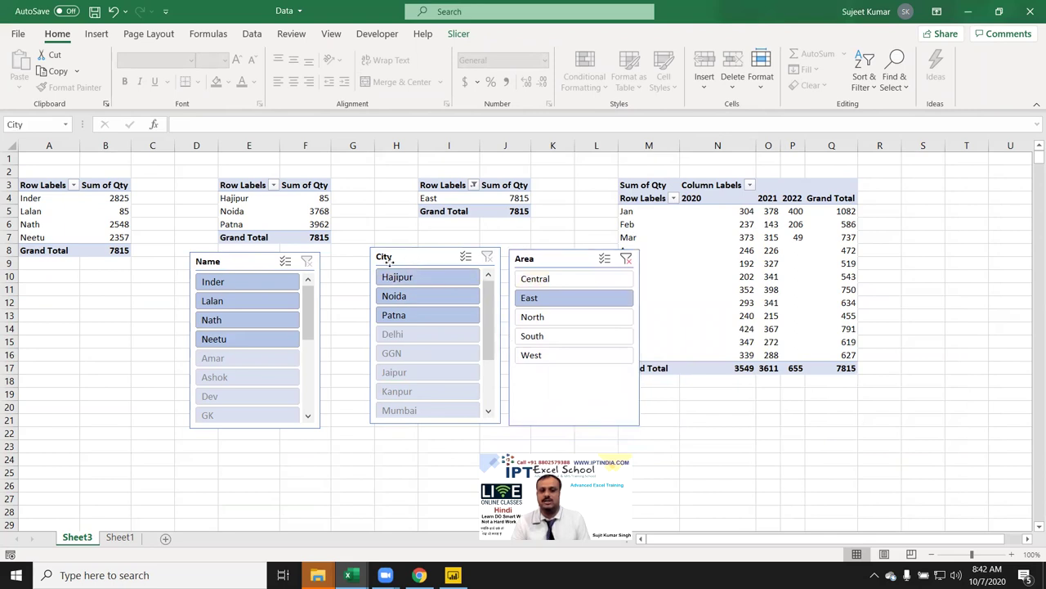
Clear the Area filter, move Area back right, and set City beside the Name slicer.
click(624, 259)
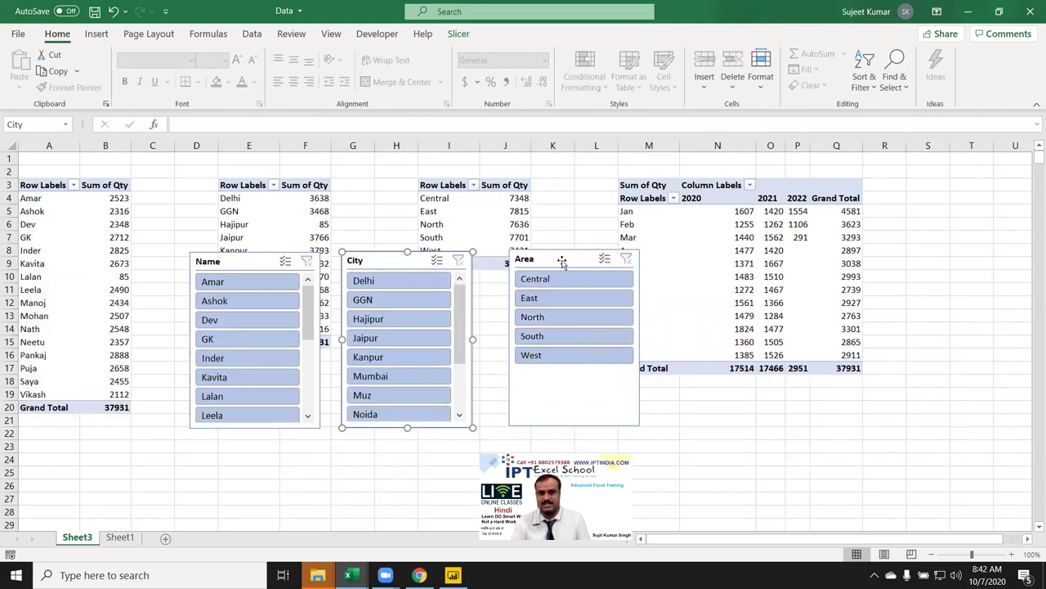
drag(563, 260, 891, 207)
mouse_move(362, 261)
mouse_down()
mouse_move(816, 364)
mouse_move(371, 290)
mouse_up()
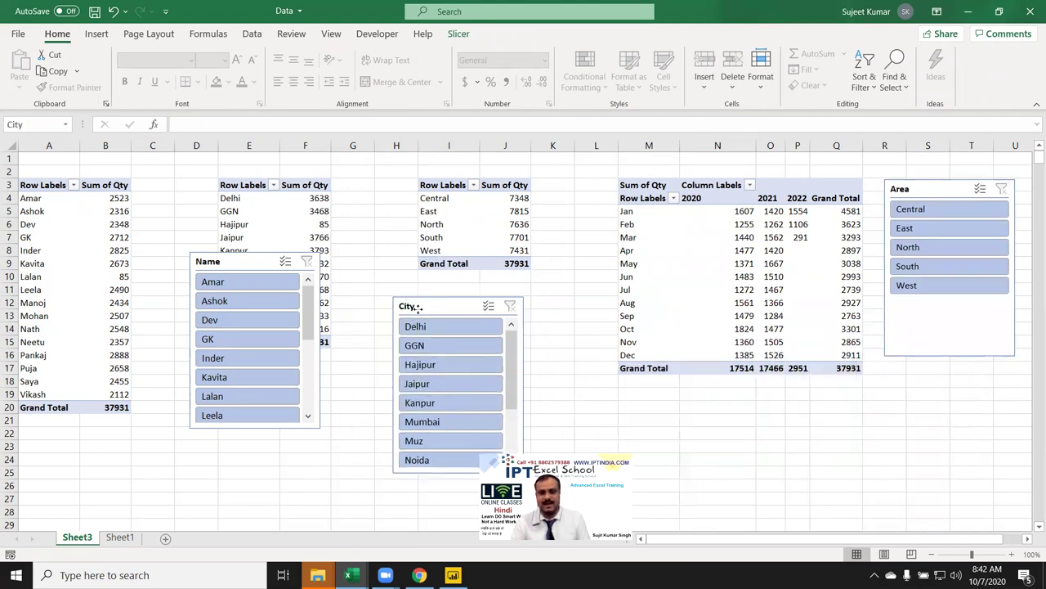
drag(235, 301, 207, 412)
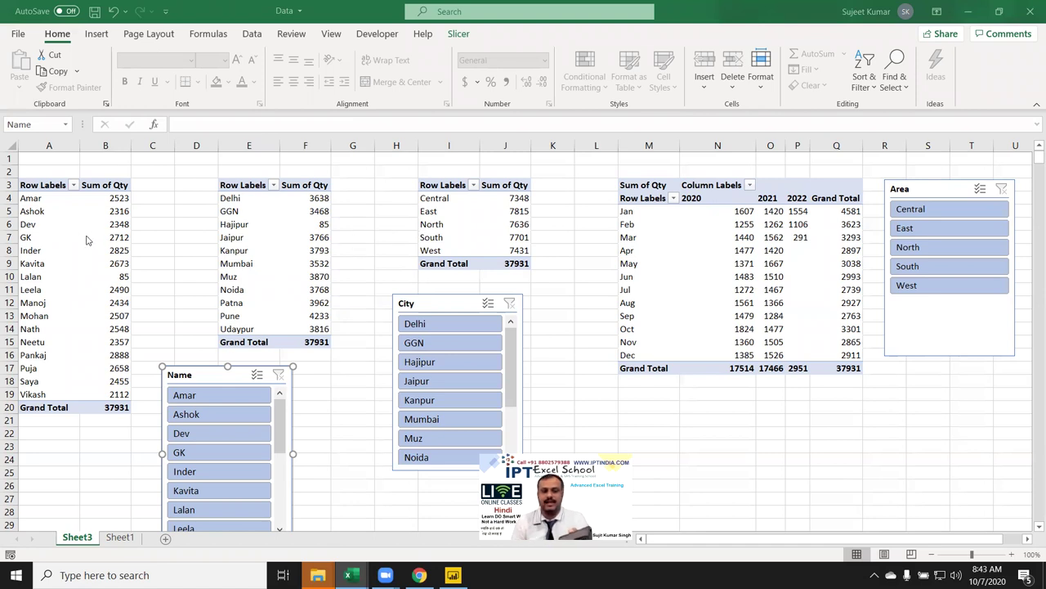
click(117, 237)
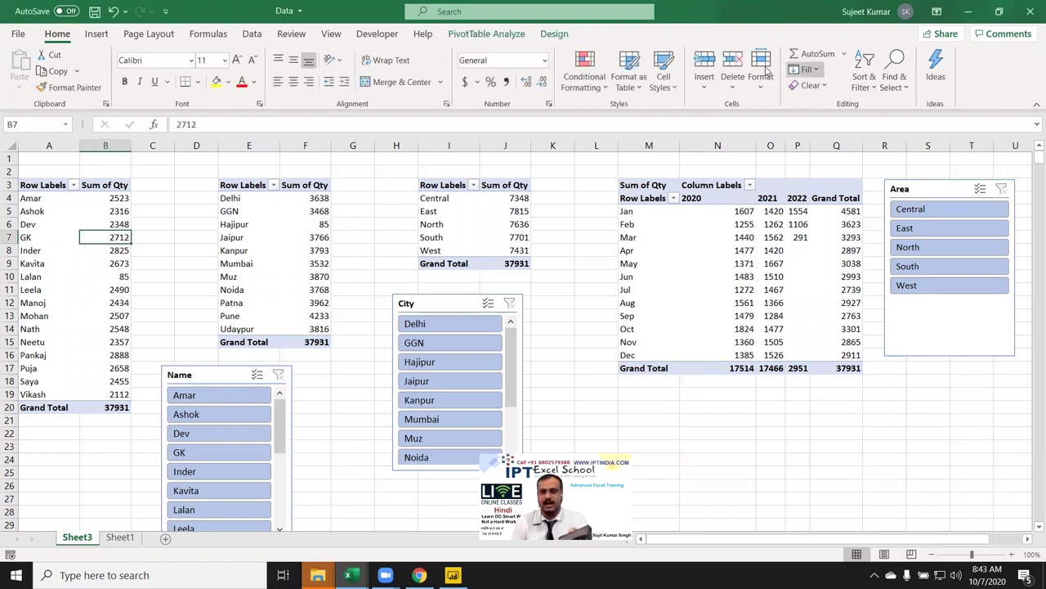
Show the PivotTable Fields list for the Name pivot, checking Sheet1's raw data columns.
click(482, 36)
click(899, 74)
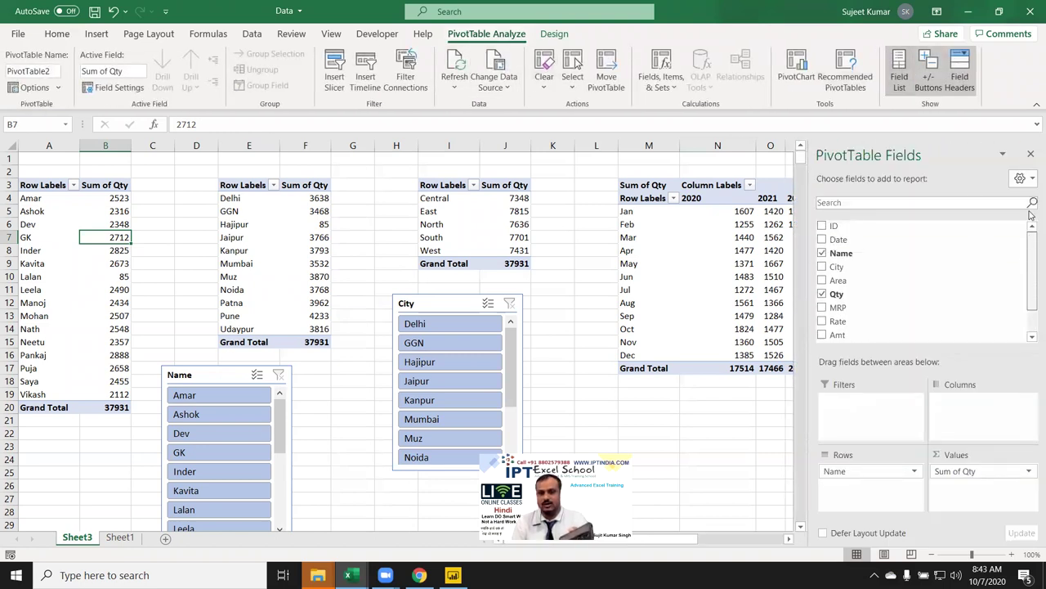
mouse_move(916, 240)
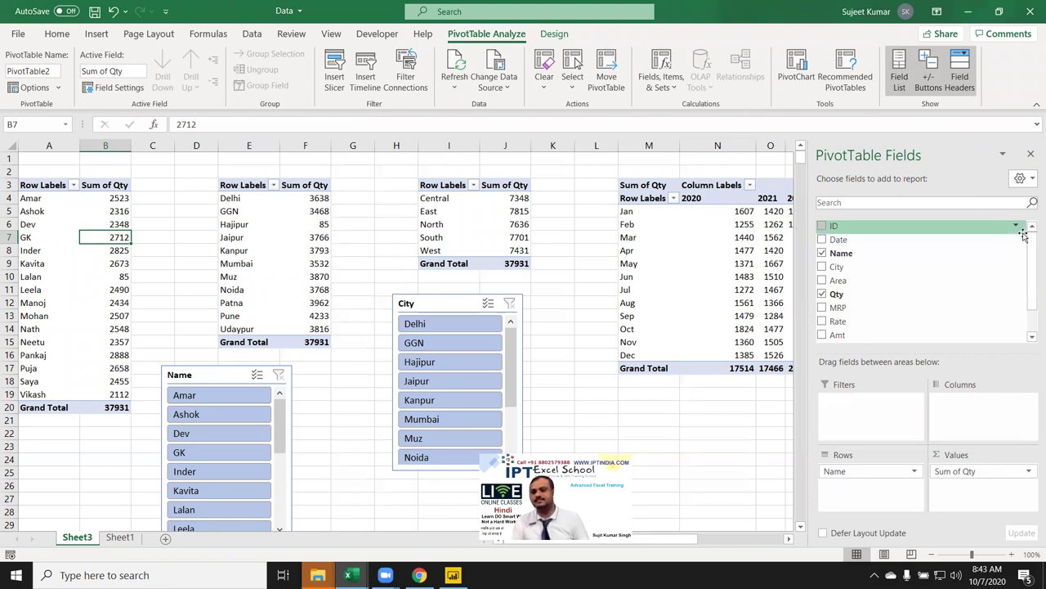
scroll(875, 294, down, 1)
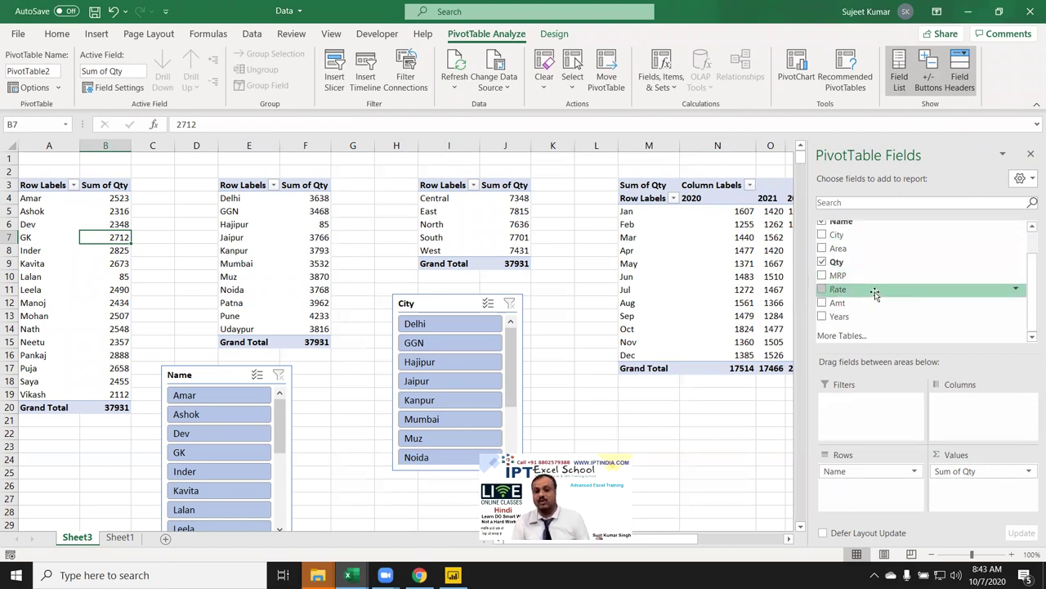
click(119, 537)
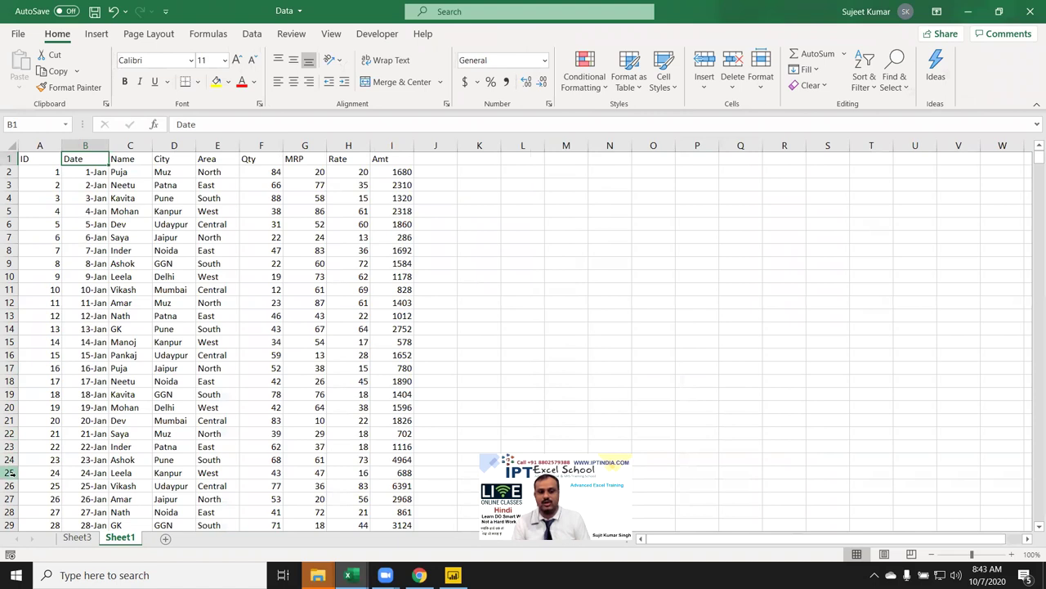
click(77, 537)
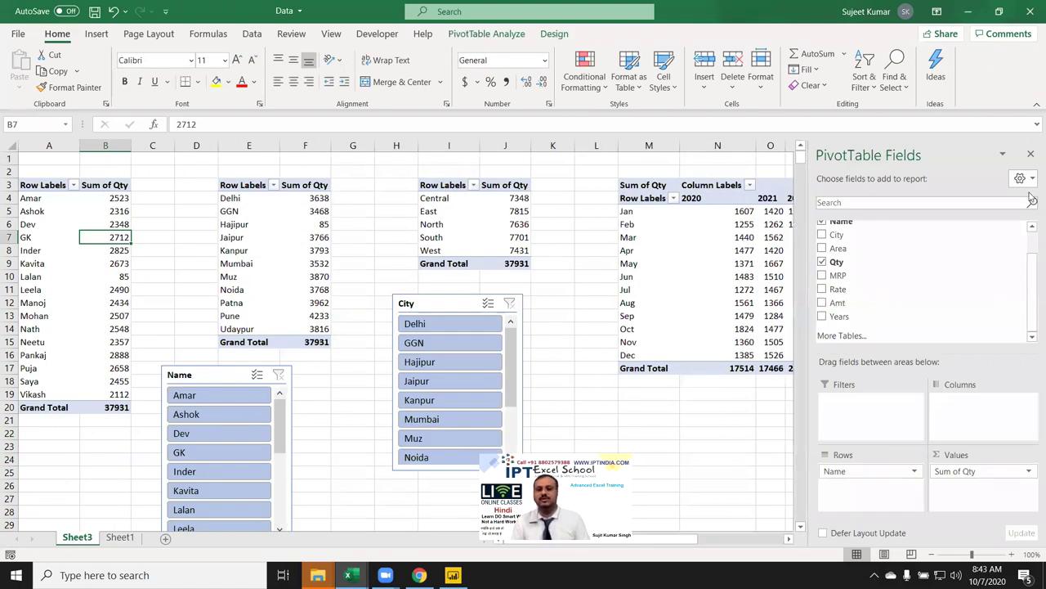
Close the field list and place the City, then Area, slicer beside the Name slicer.
click(1030, 154)
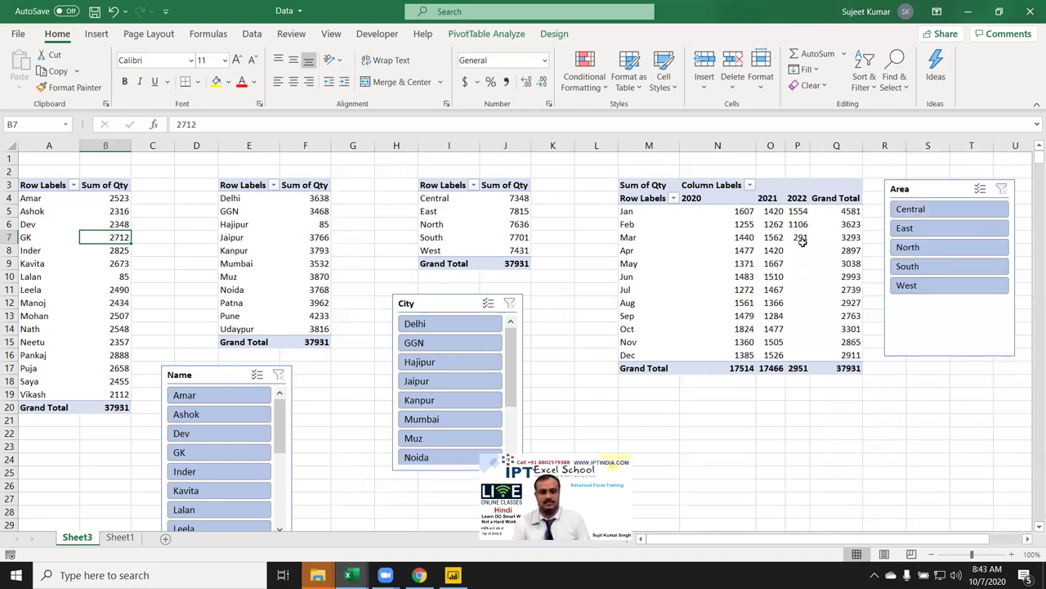
mouse_move(417, 306)
mouse_down()
mouse_move(381, 353)
mouse_move(325, 377)
mouse_up()
drag(951, 196, 502, 376)
click(384, 209)
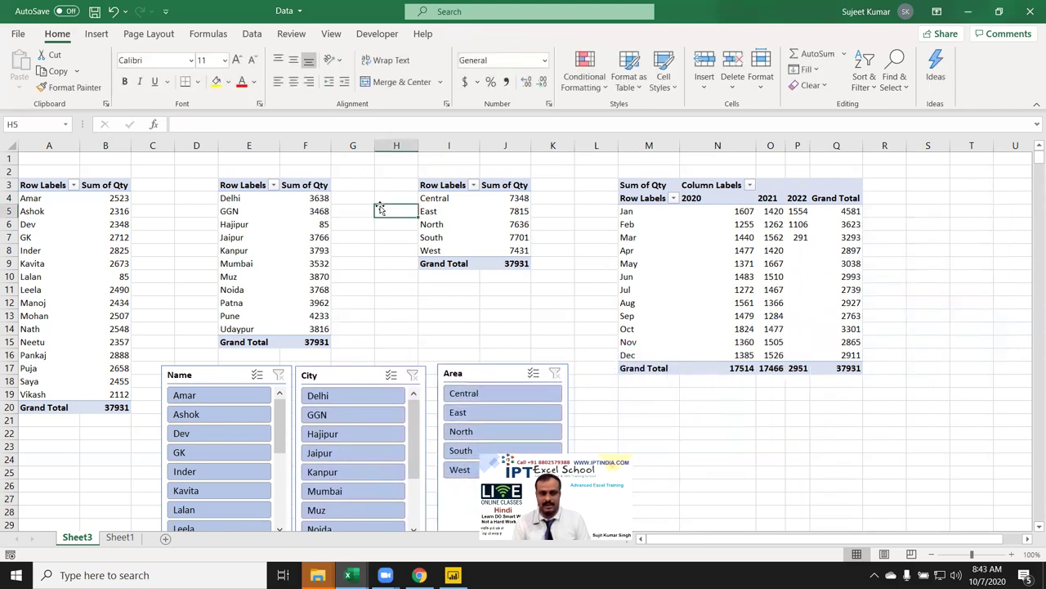
click(380, 38)
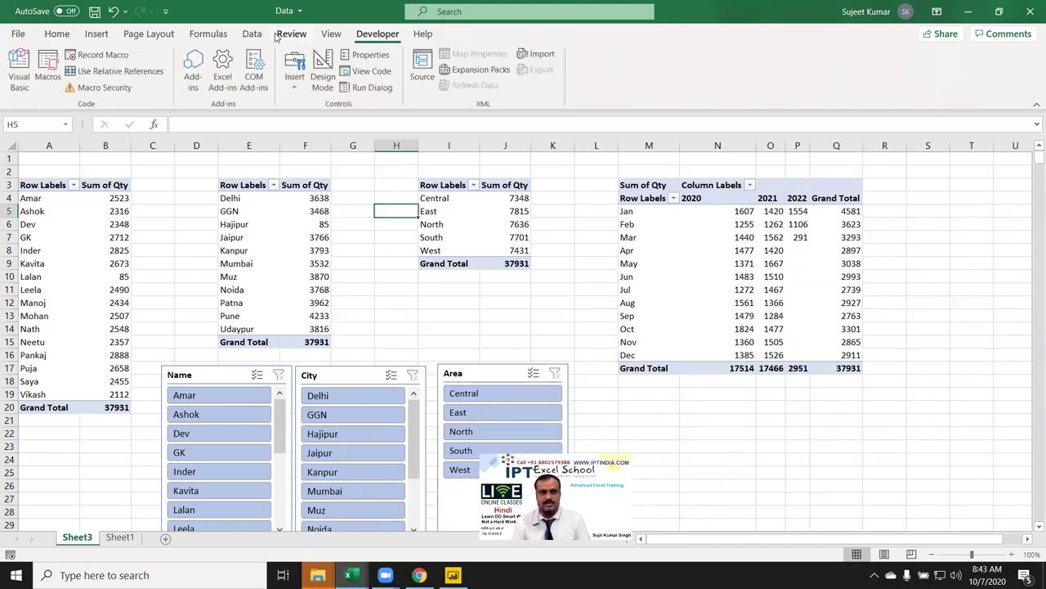
click(72, 232)
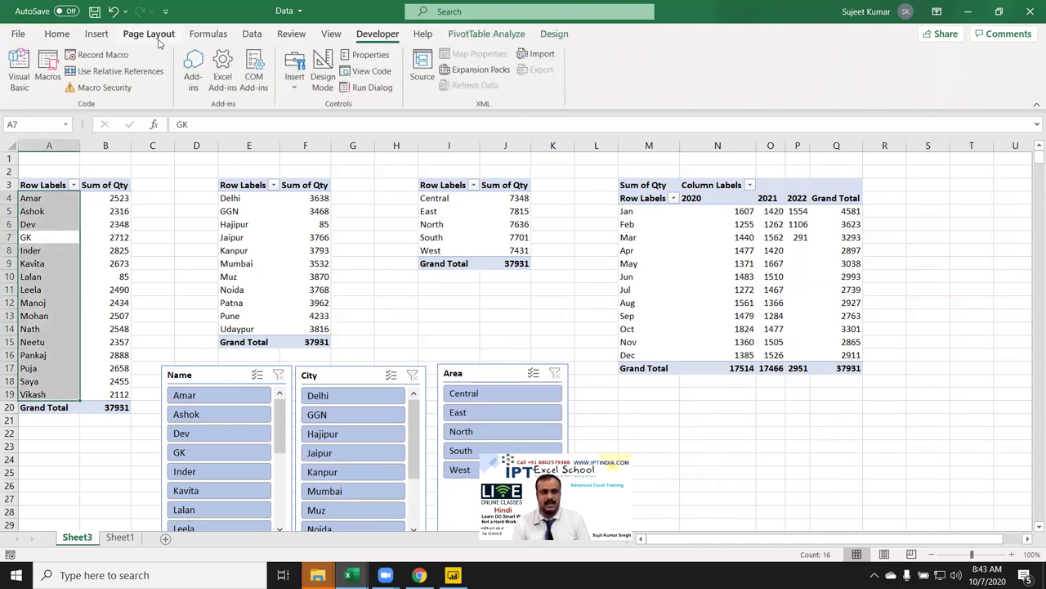
click(498, 39)
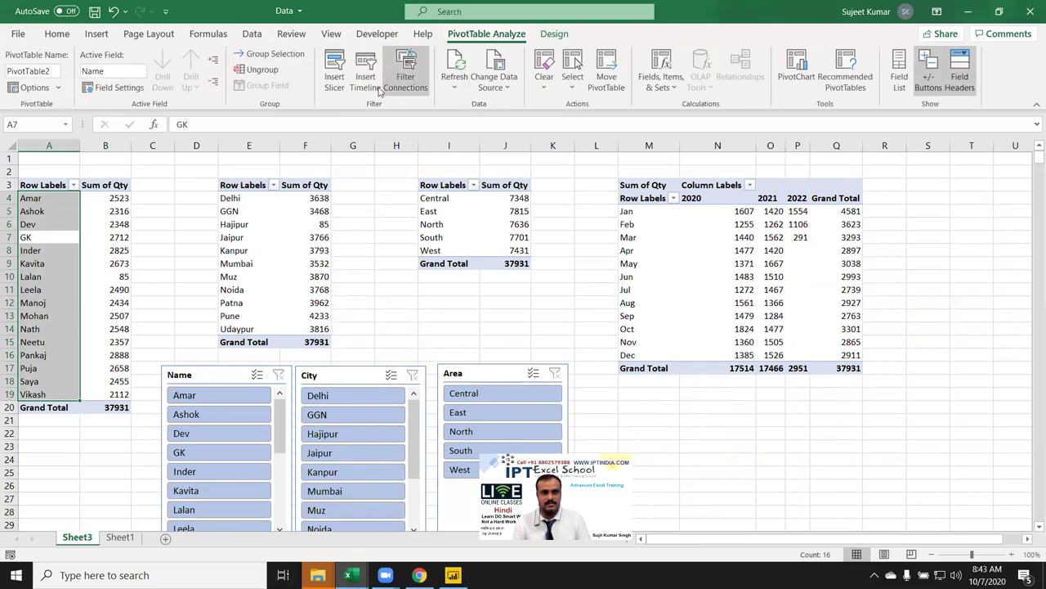
click(335, 82)
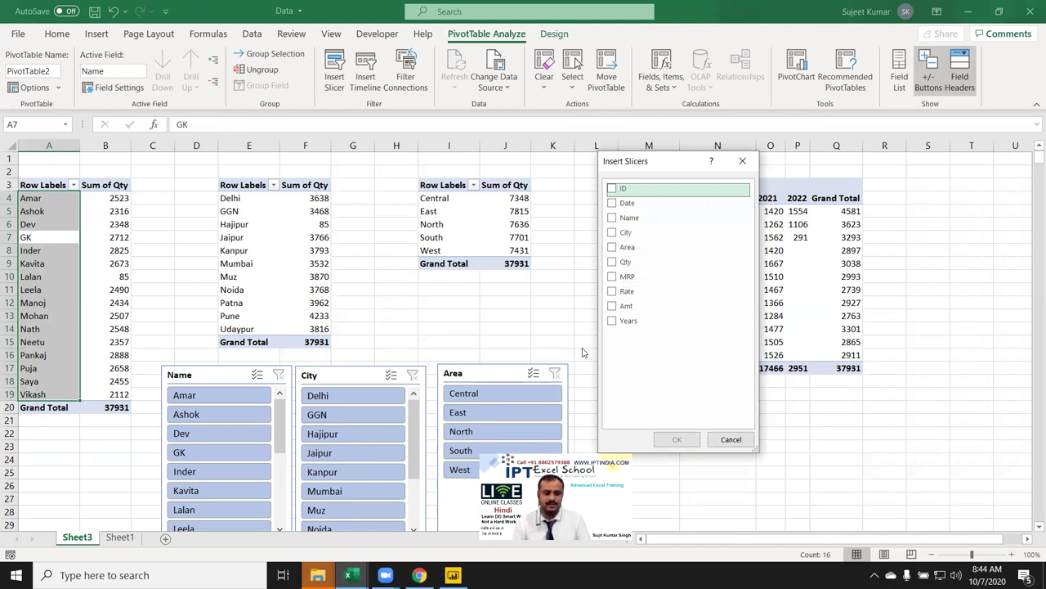
key(Escape)
click(512, 304)
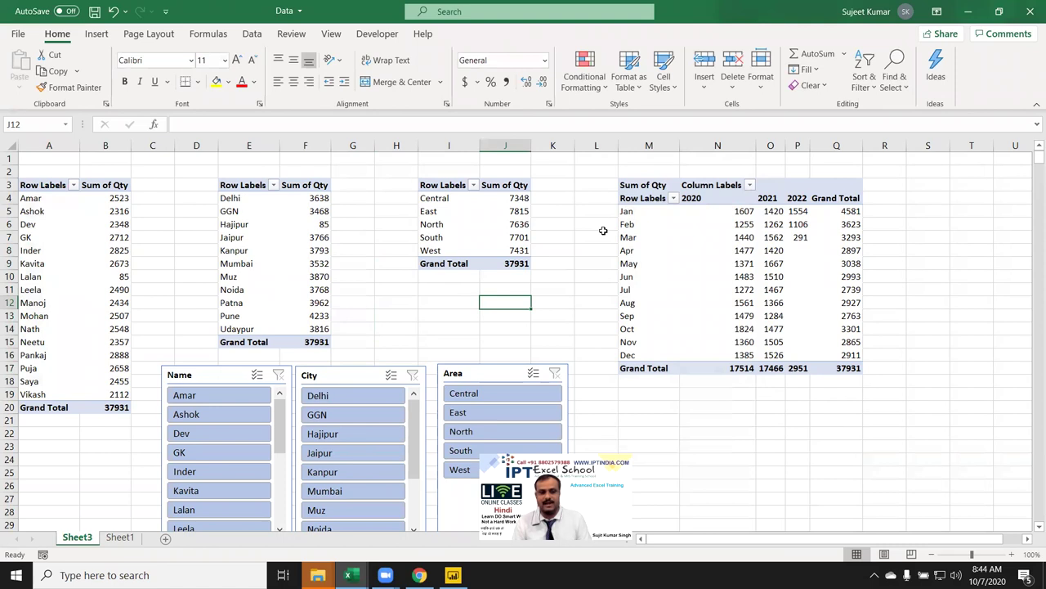
Add a new worksheet named 'Summary'.
click(166, 539)
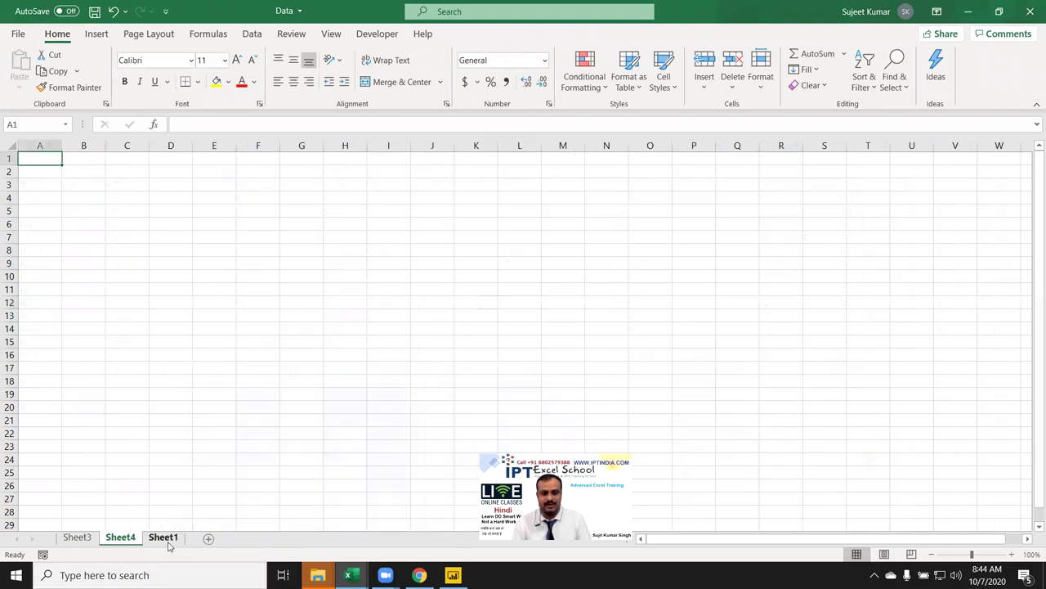
double_click(121, 538)
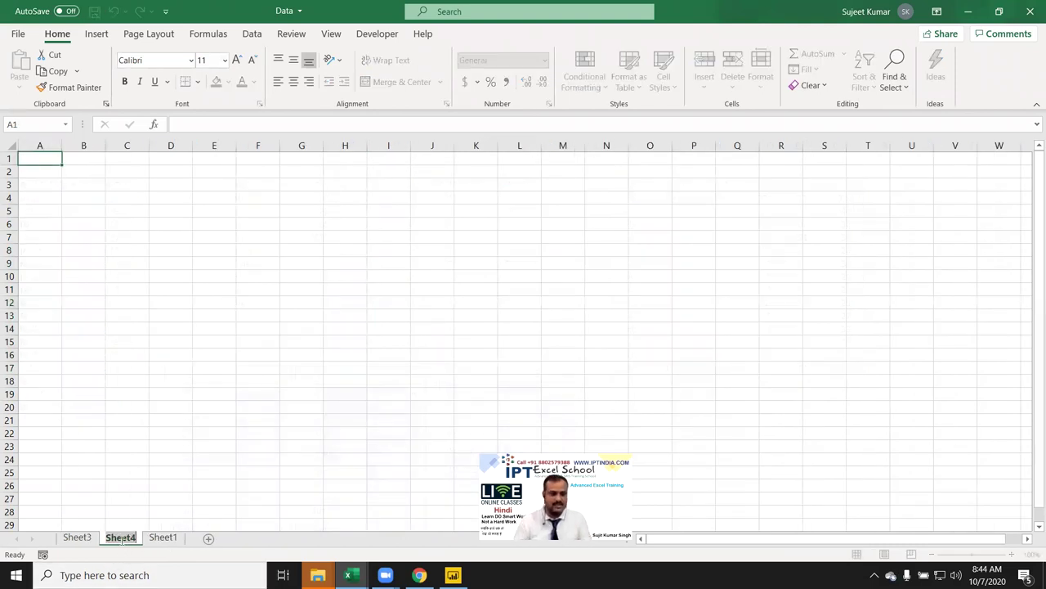
text(Summary)
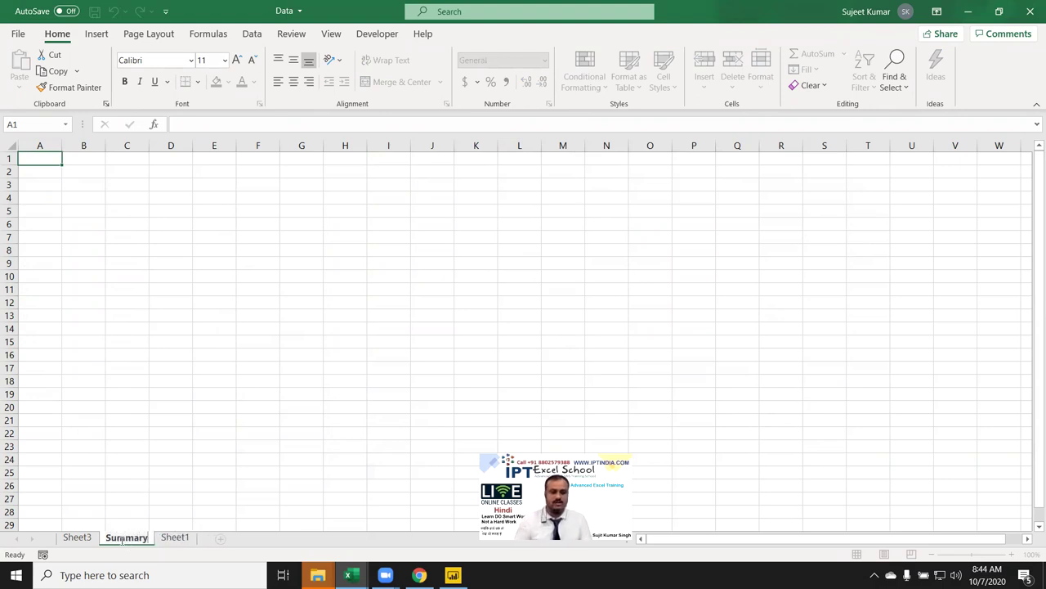
click(141, 474)
Remove the Name, City and Area slicers from Sheet3 and select cell P8 on Summary.
click(78, 538)
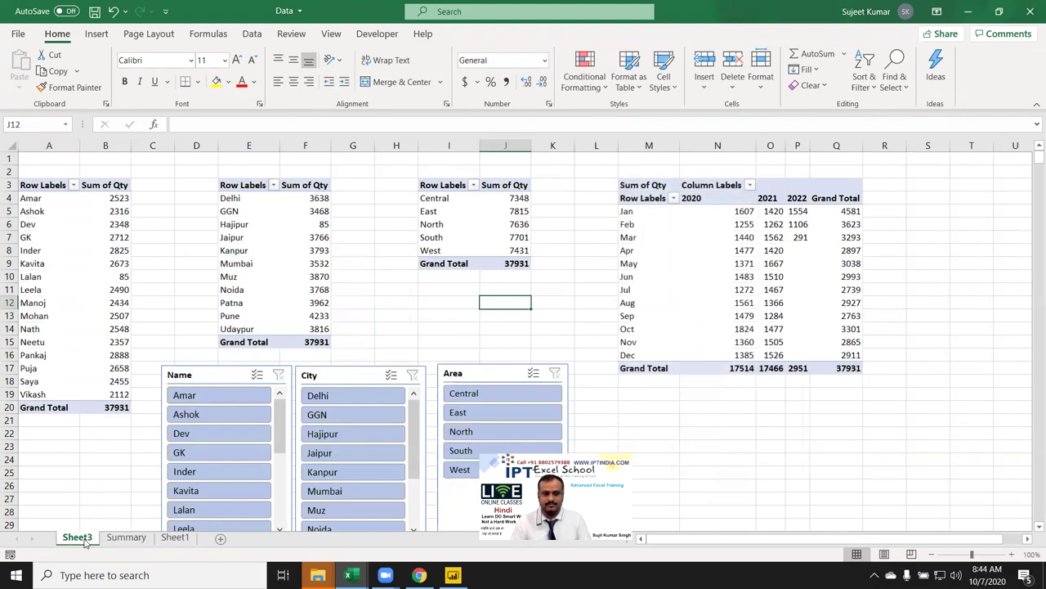
click(193, 367)
ctrl+click(350, 374)
ctrl+click(466, 376)
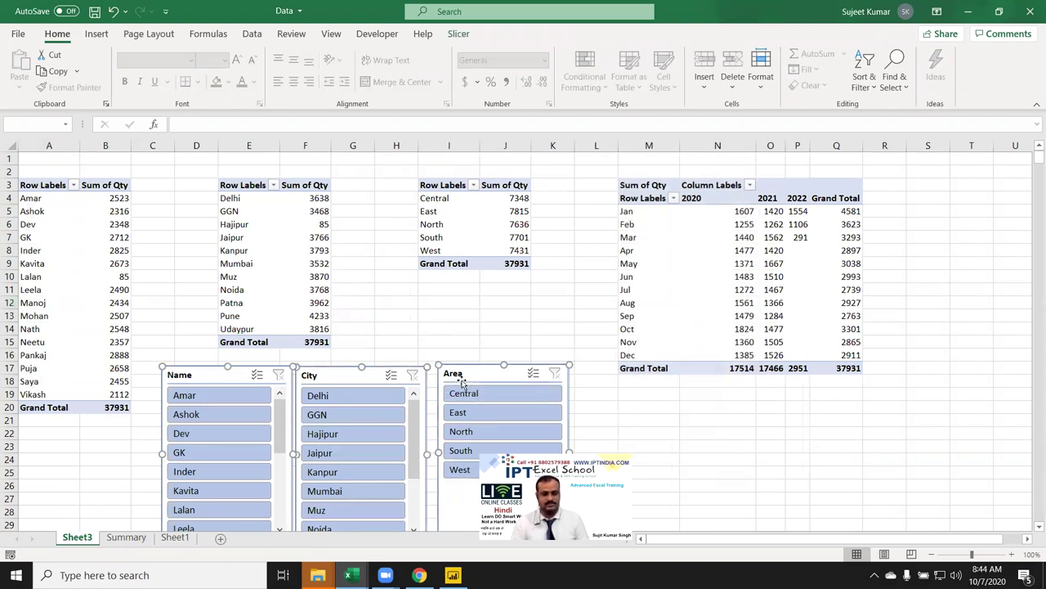
key(Delete)
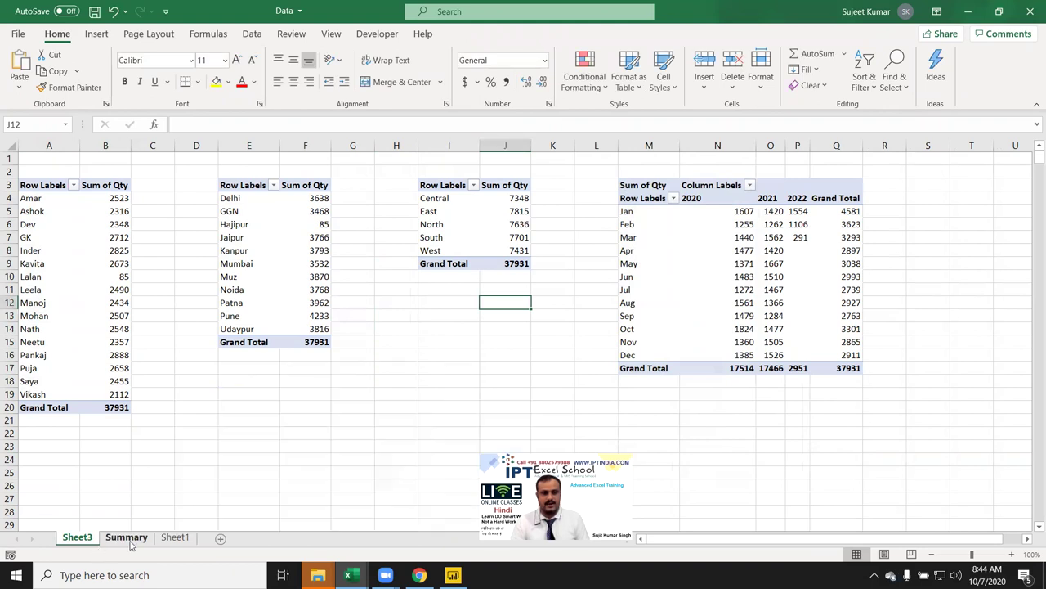
click(128, 538)
click(689, 247)
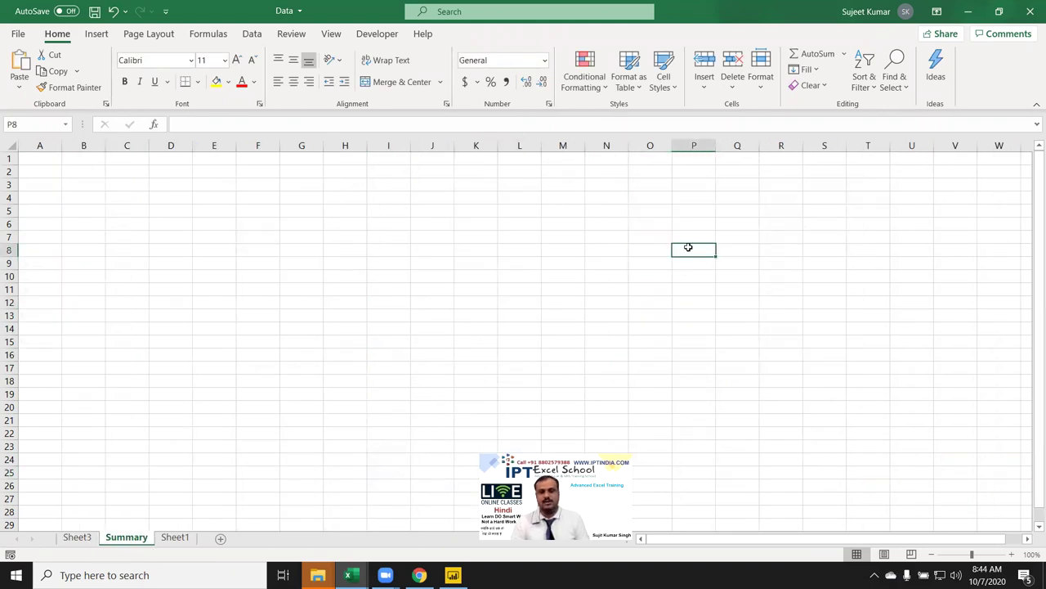
Paste the three slicers onto Summary and arrange them at the top right.
key(ctrl+v)
drag(770, 247, 685, 157)
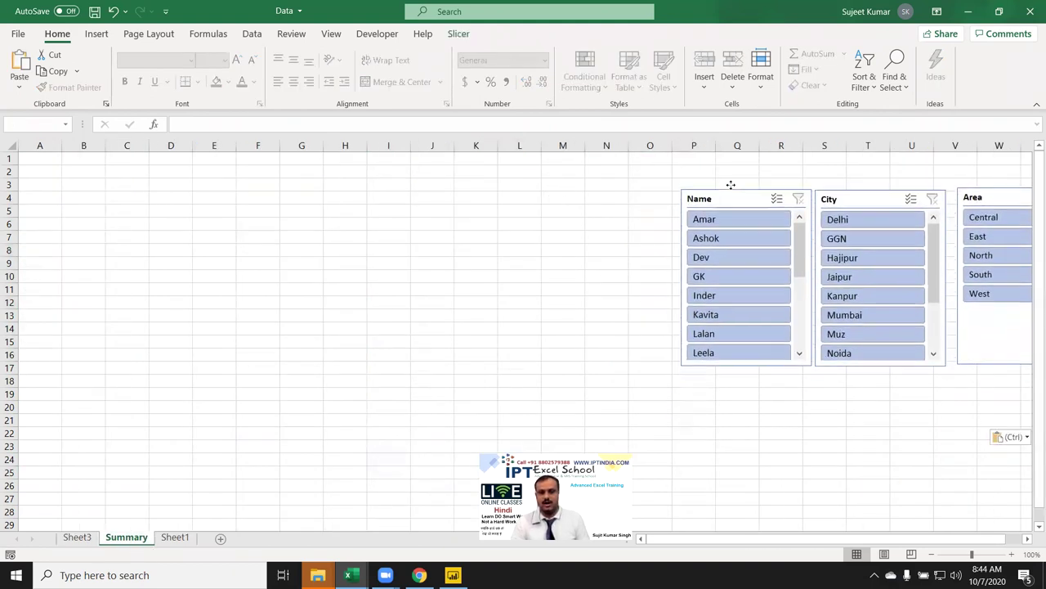
click(769, 422)
mouse_move(775, 165)
mouse_down()
mouse_move(756, 327)
mouse_move(691, 341)
mouse_move(816, 220)
mouse_move(840, 164)
mouse_up()
mouse_move(638, 155)
mouse_down()
mouse_move(671, 311)
mouse_move(881, 366)
mouse_move(936, 339)
mouse_up()
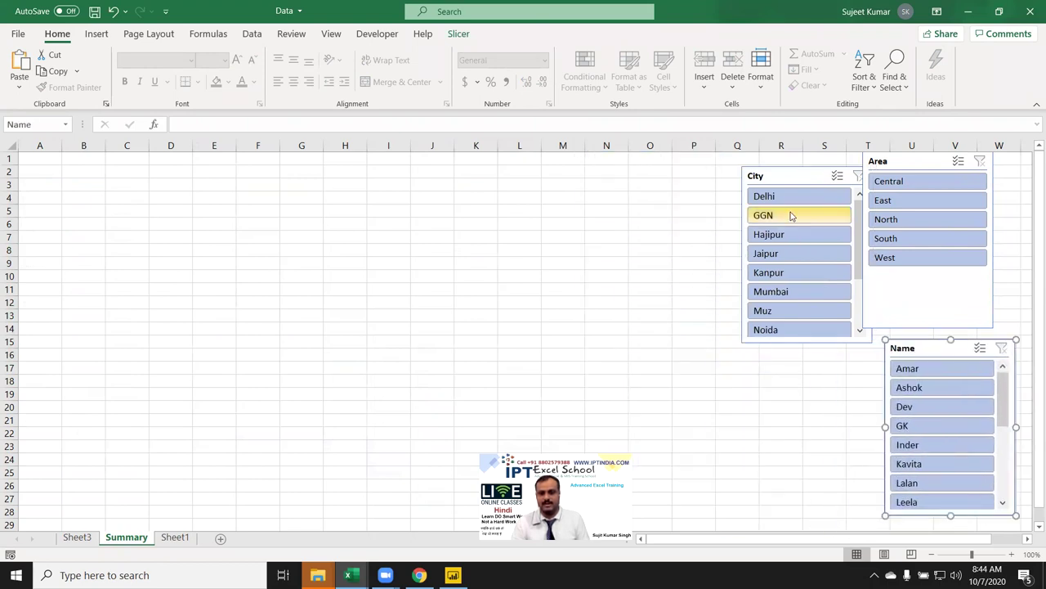
drag(789, 174, 794, 164)
click(77, 538)
Insert a dark-styled column PivotChart of Qty by Name beside the Name table.
click(86, 249)
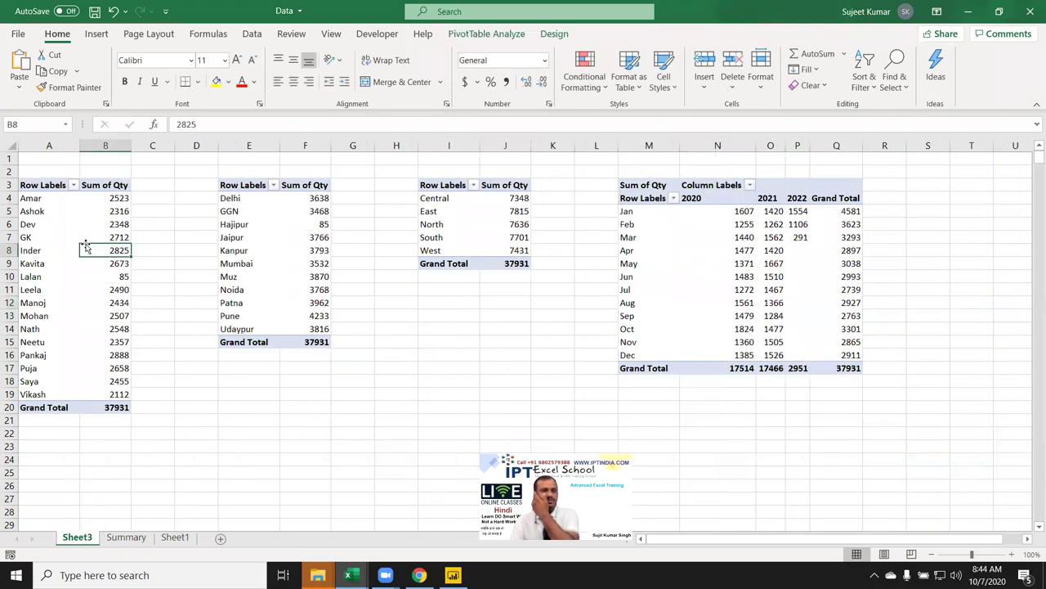
click(97, 34)
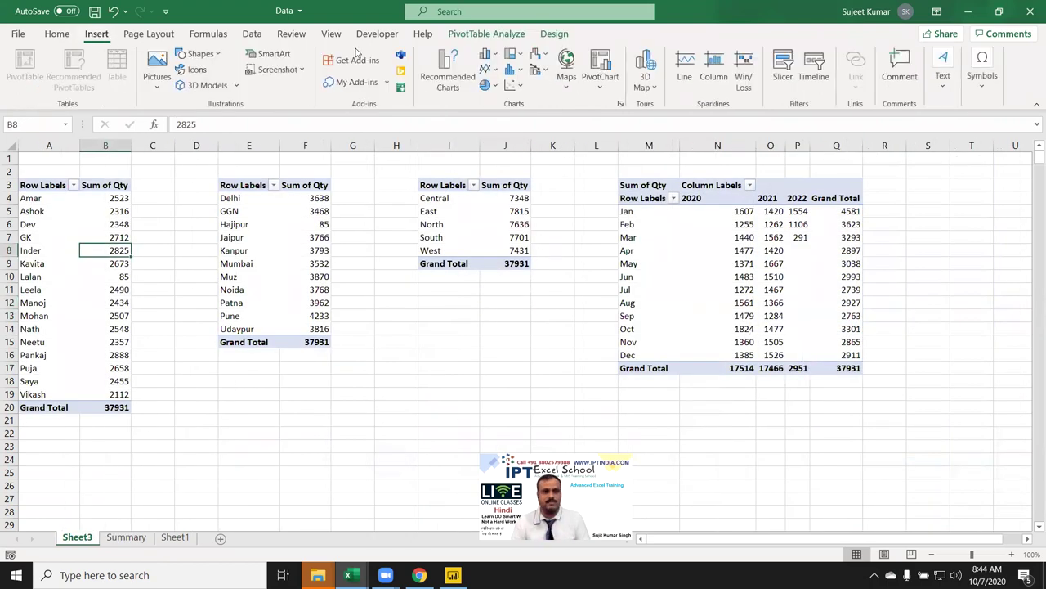
click(483, 57)
click(493, 100)
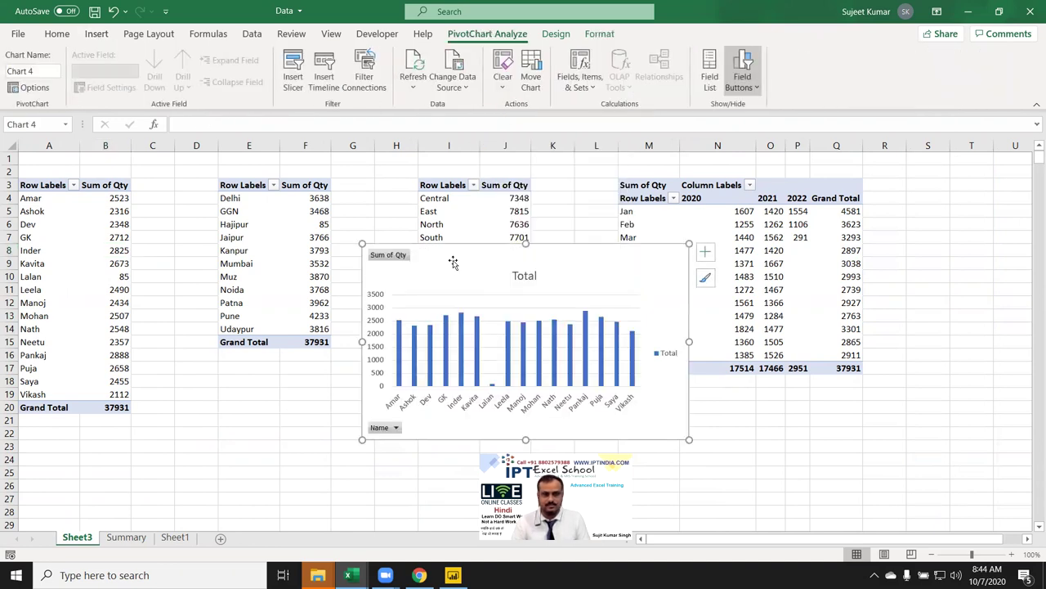
drag(453, 262, 284, 182)
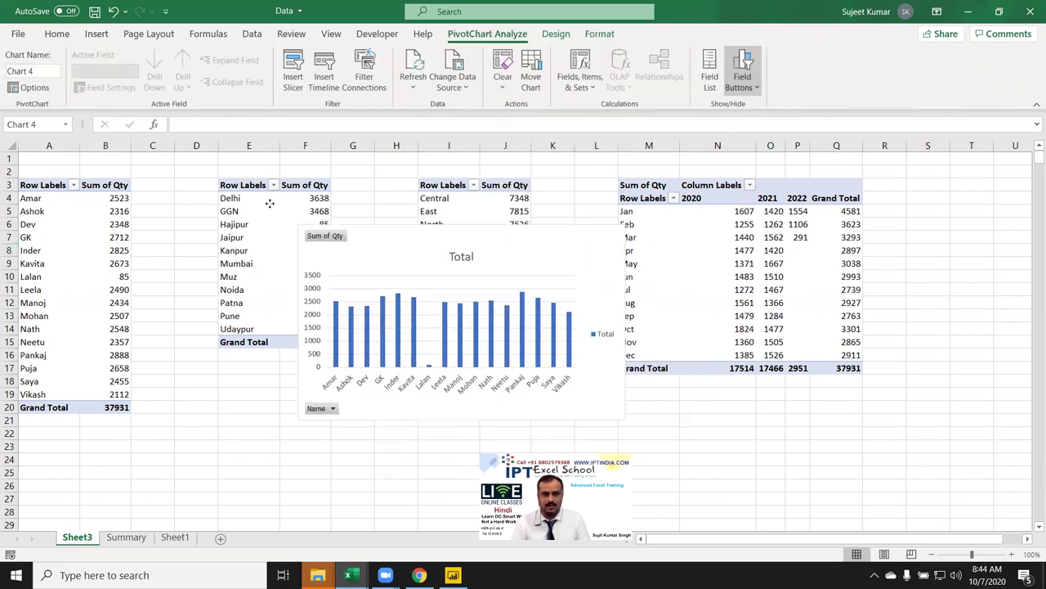
click(556, 33)
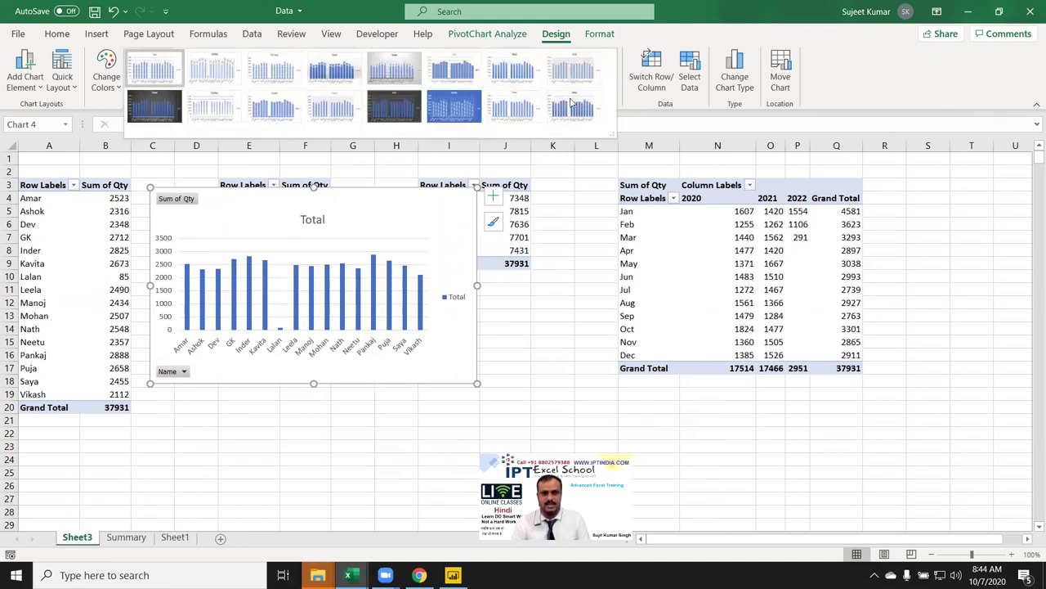
click(394, 67)
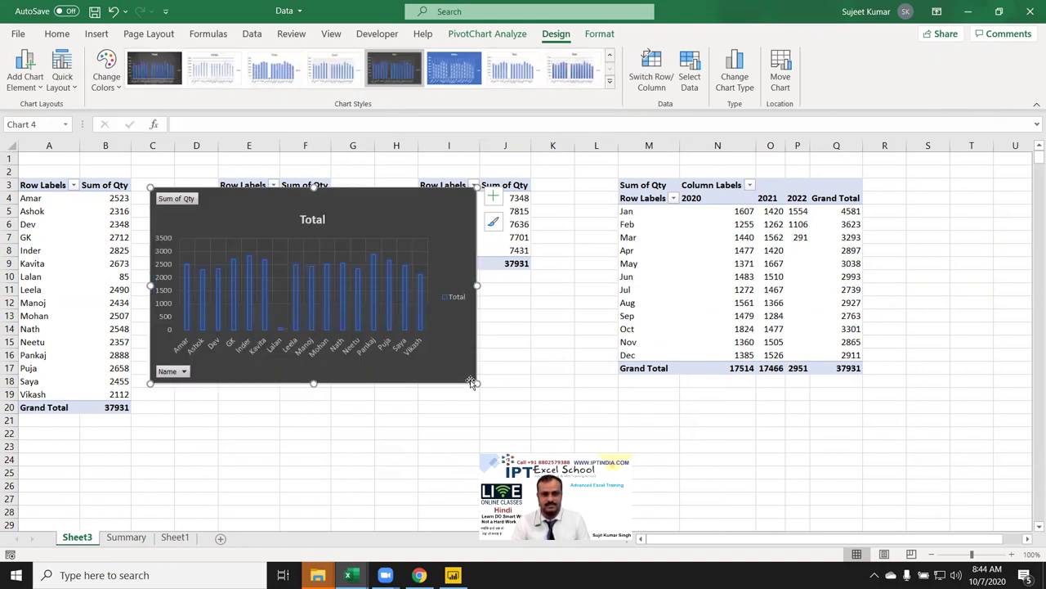
Hide all field buttons, delete the Total legend and enlarge the chart.
right_click(179, 202)
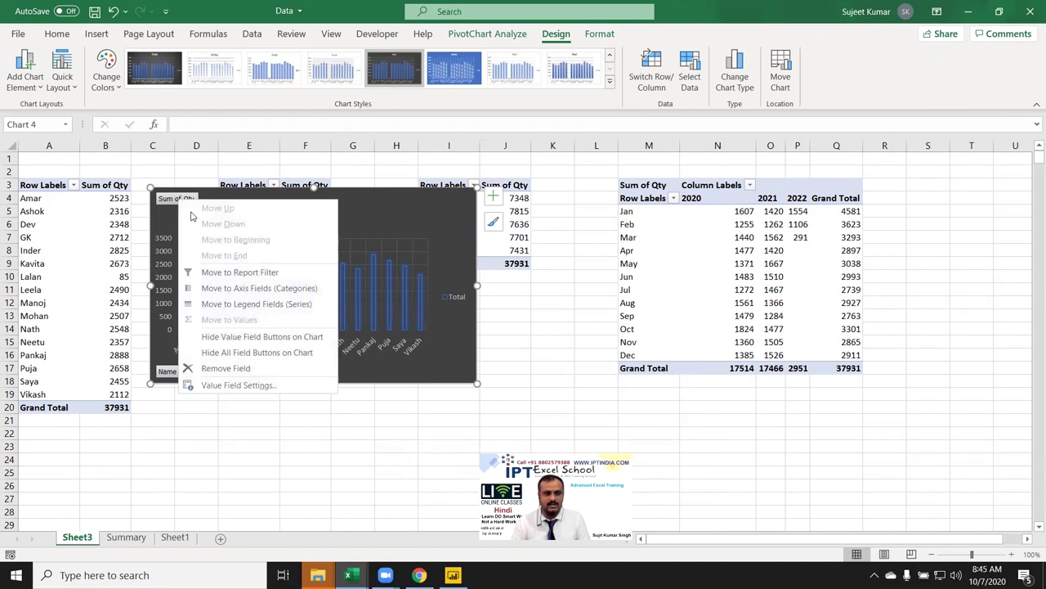
click(246, 351)
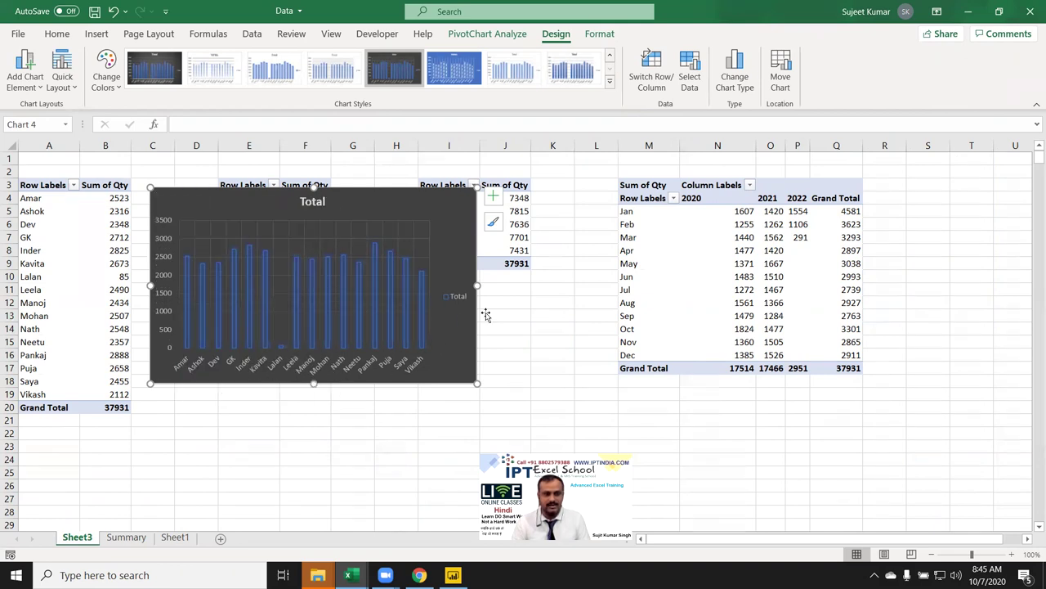
click(463, 303)
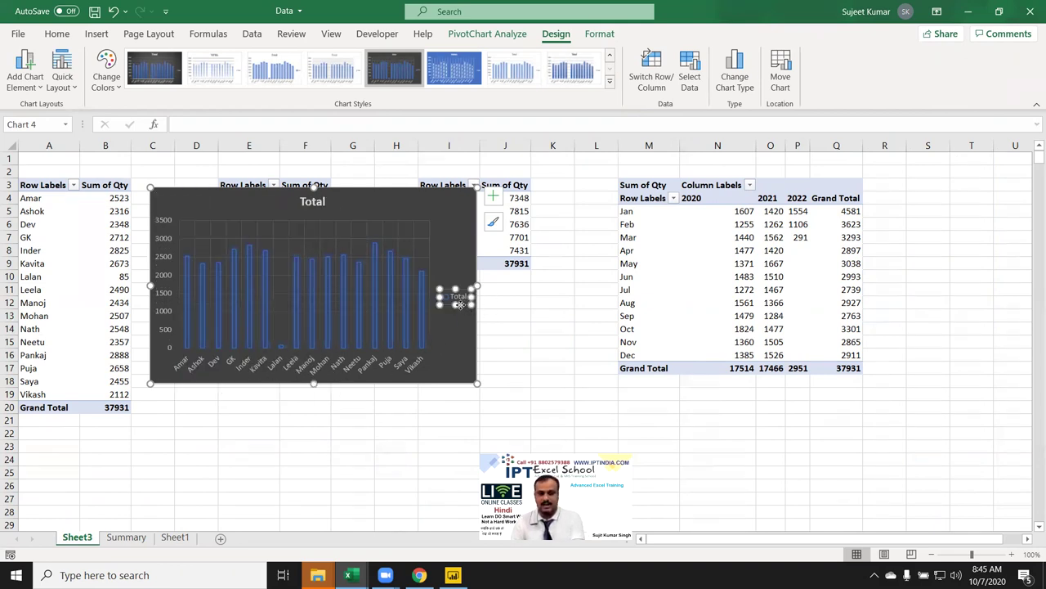
key(Delete)
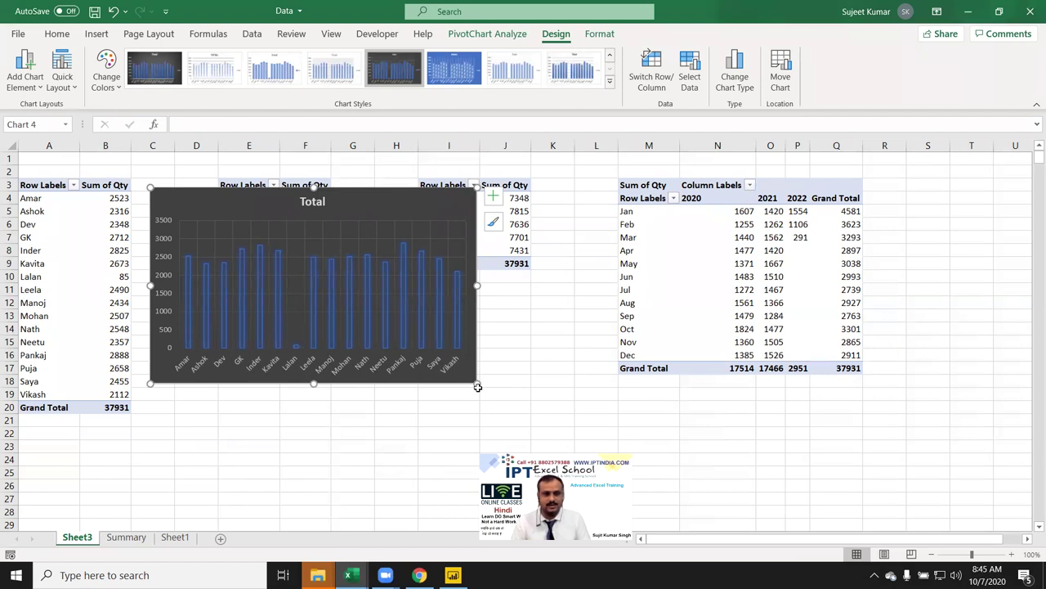
drag(478, 387, 504, 413)
click(330, 207)
Retitle the chart 'Sales Team' and cut it from Sheet3.
double_click(327, 204)
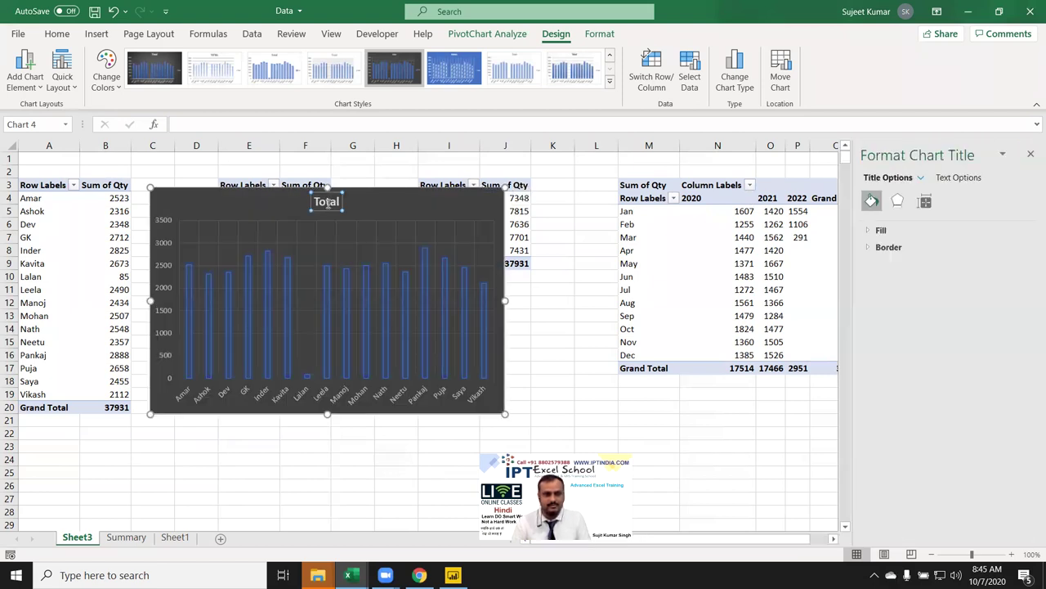
mouse_move(424, 319)
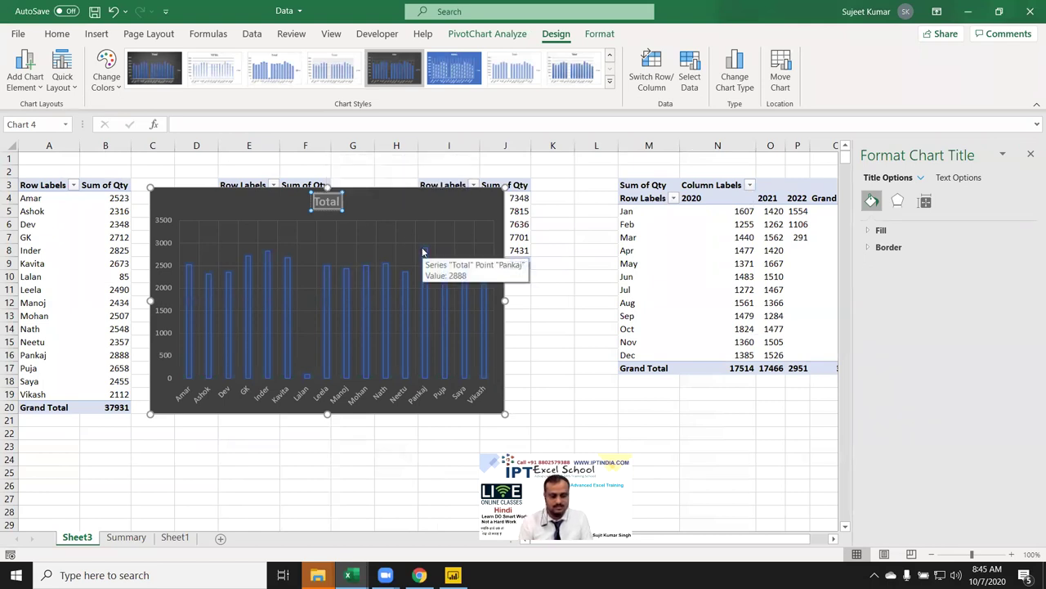
text(Sales)
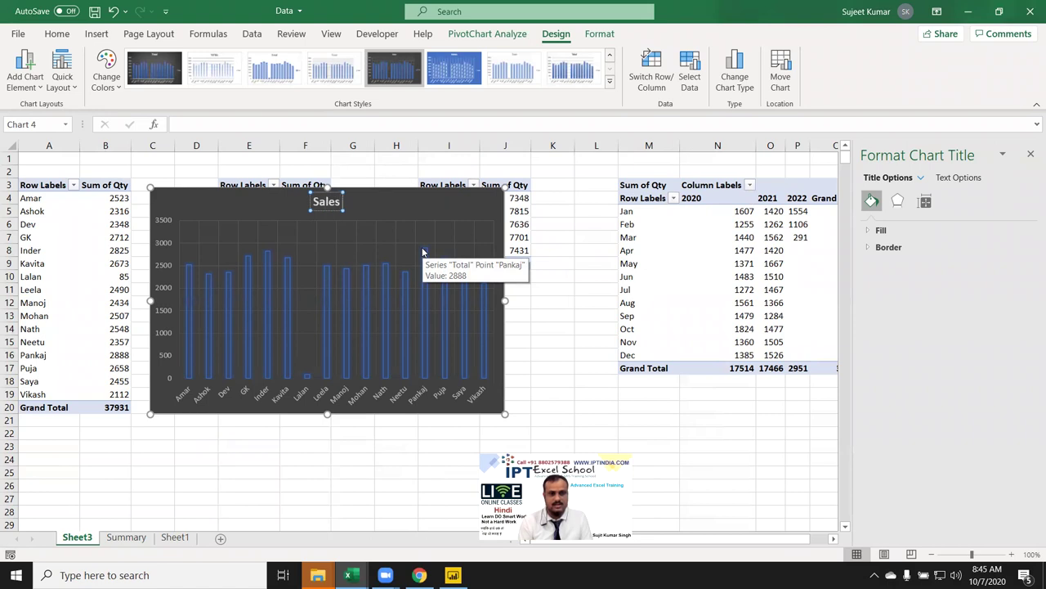
text( Team)
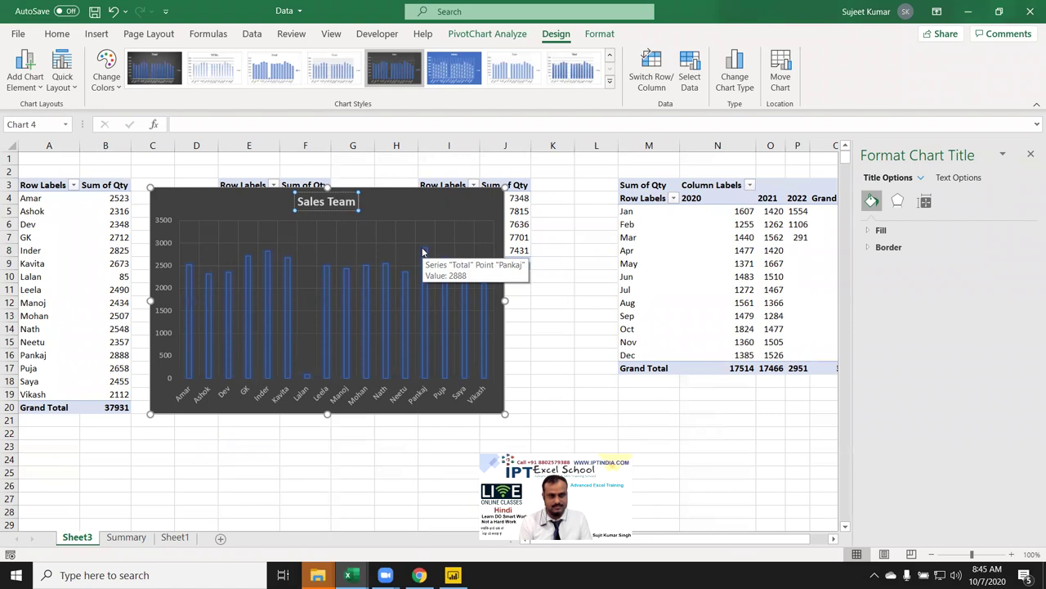
click(347, 460)
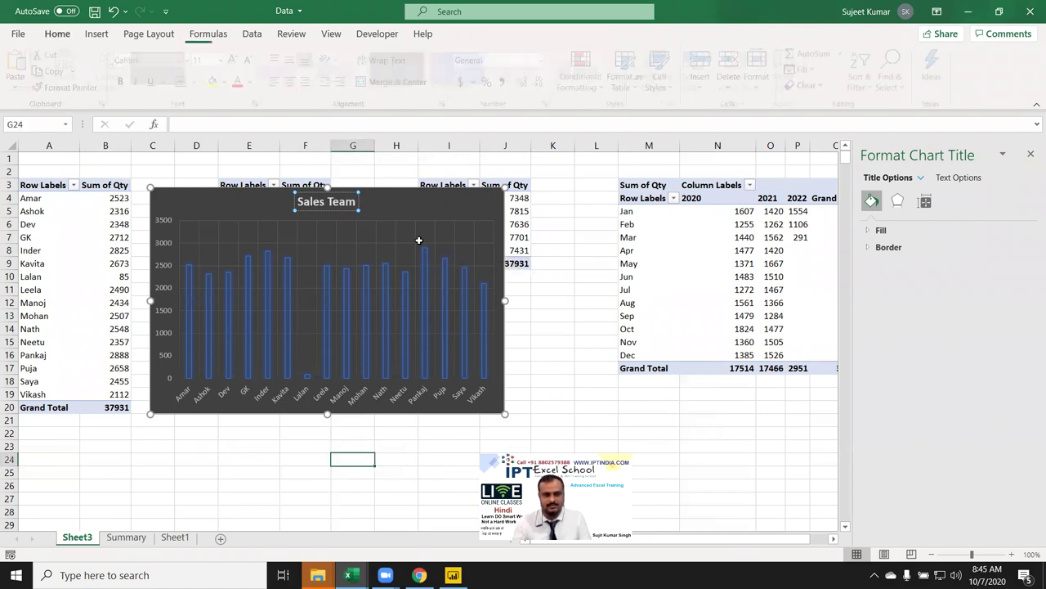
click(412, 211)
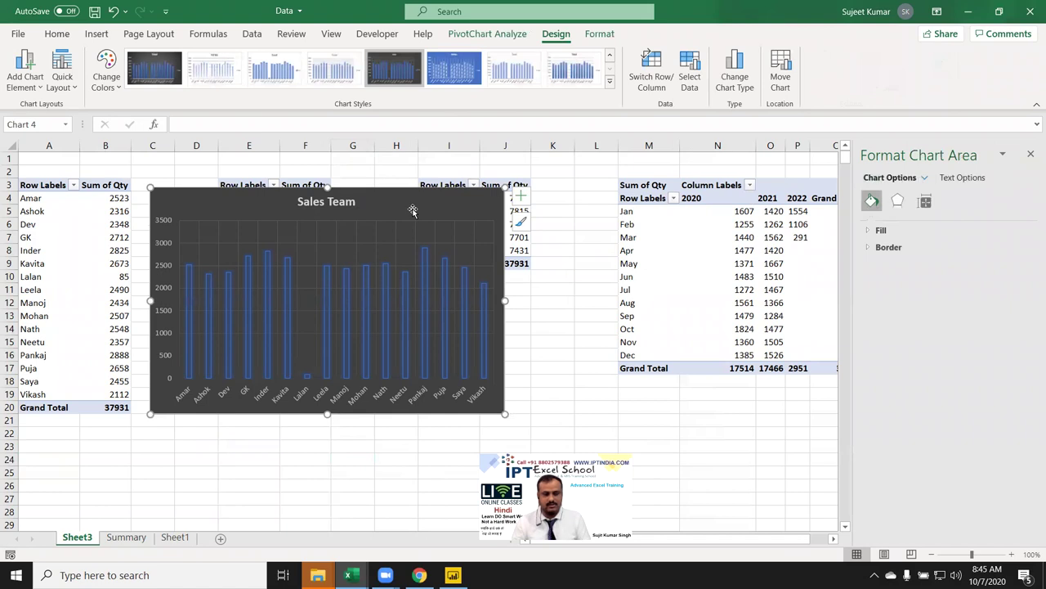
key(ctrl+x)
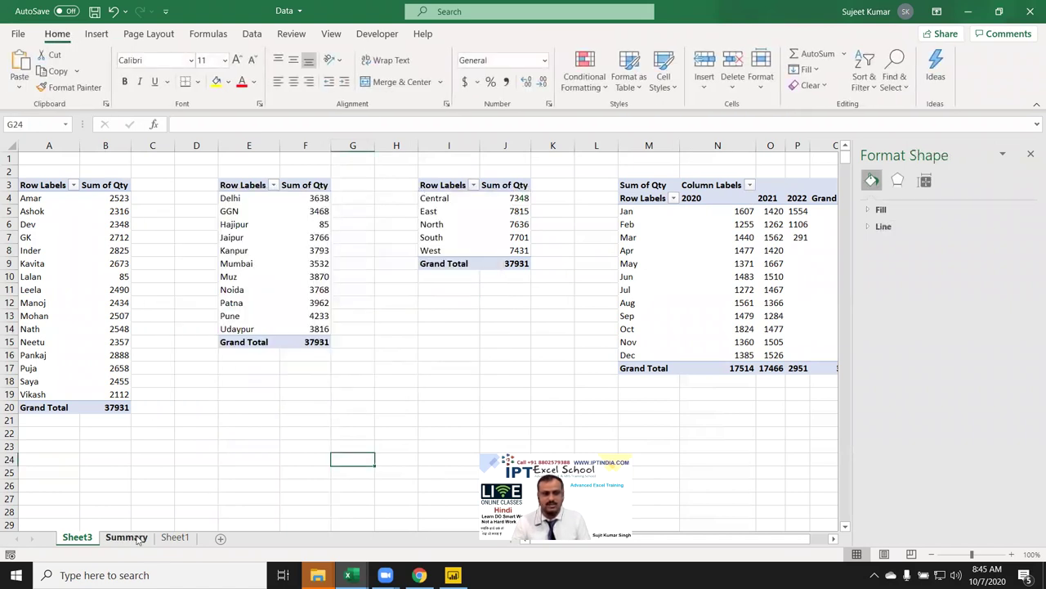
Paste the Sales Team chart at A1 on Summary, sized to column G, narrowing column H and row 14.
click(131, 538)
key(ctrl+v)
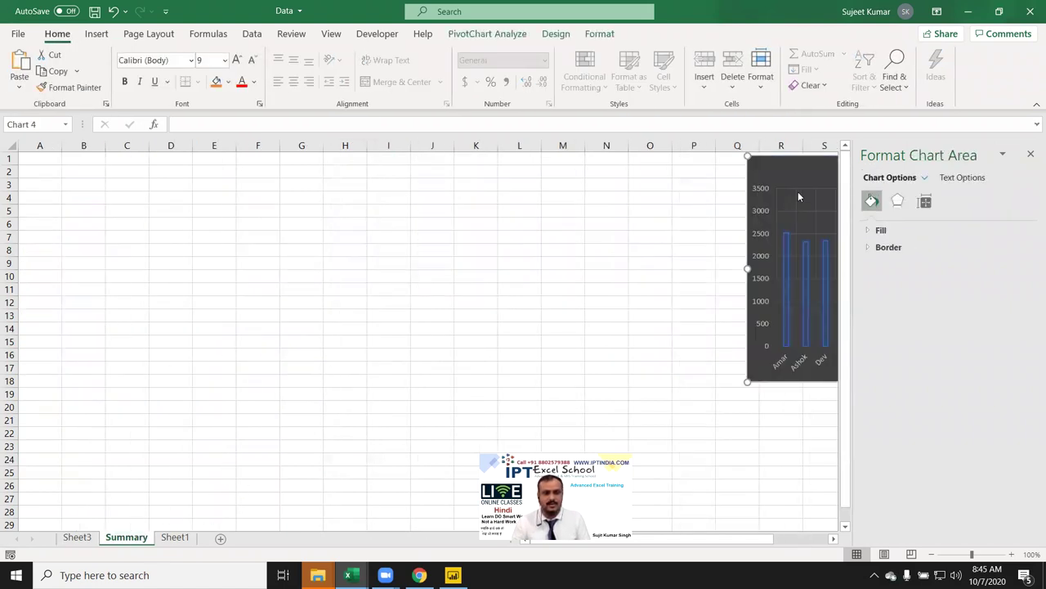
drag(642, 193, 48, 169)
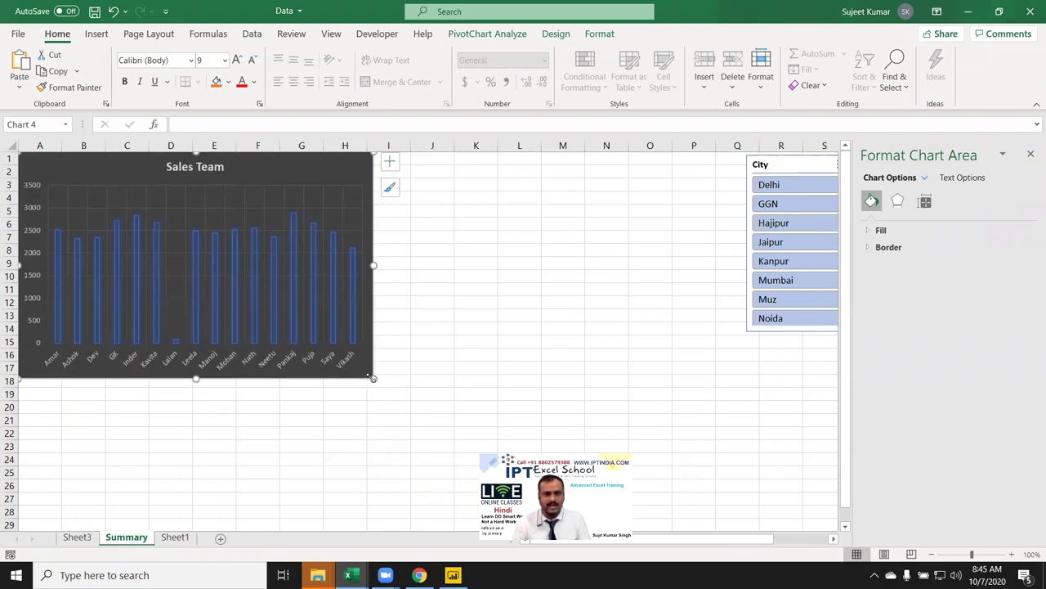
drag(373, 378, 319, 329)
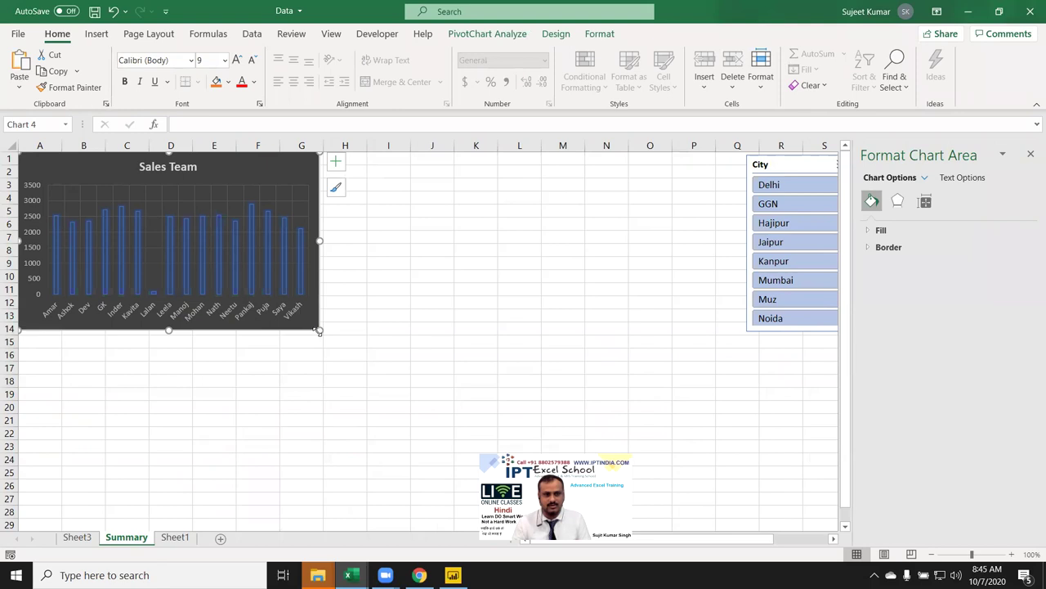
click(378, 317)
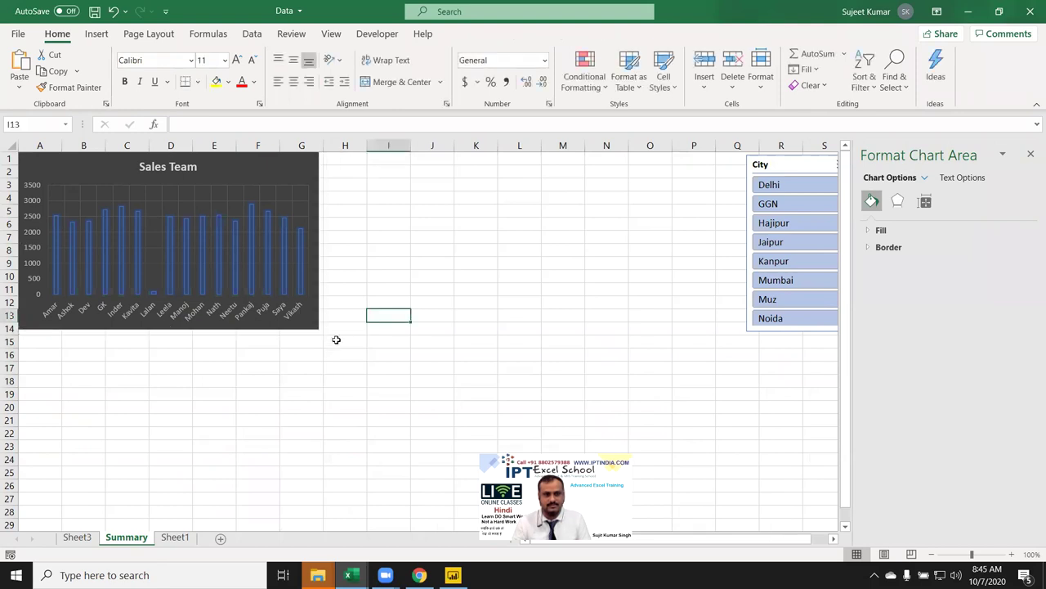
drag(365, 146, 333, 146)
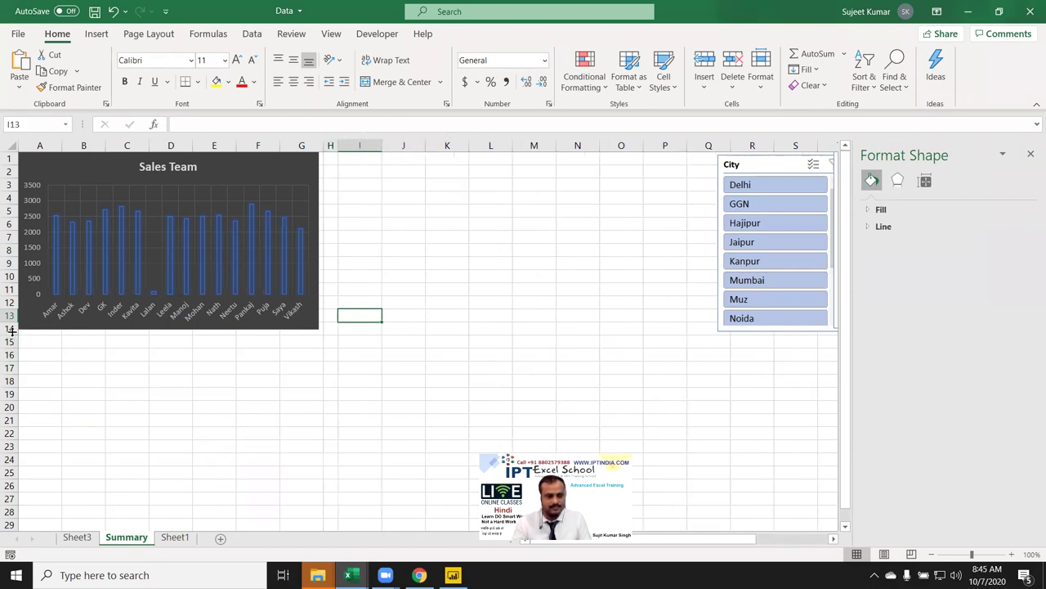
drag(11, 329, 11, 324)
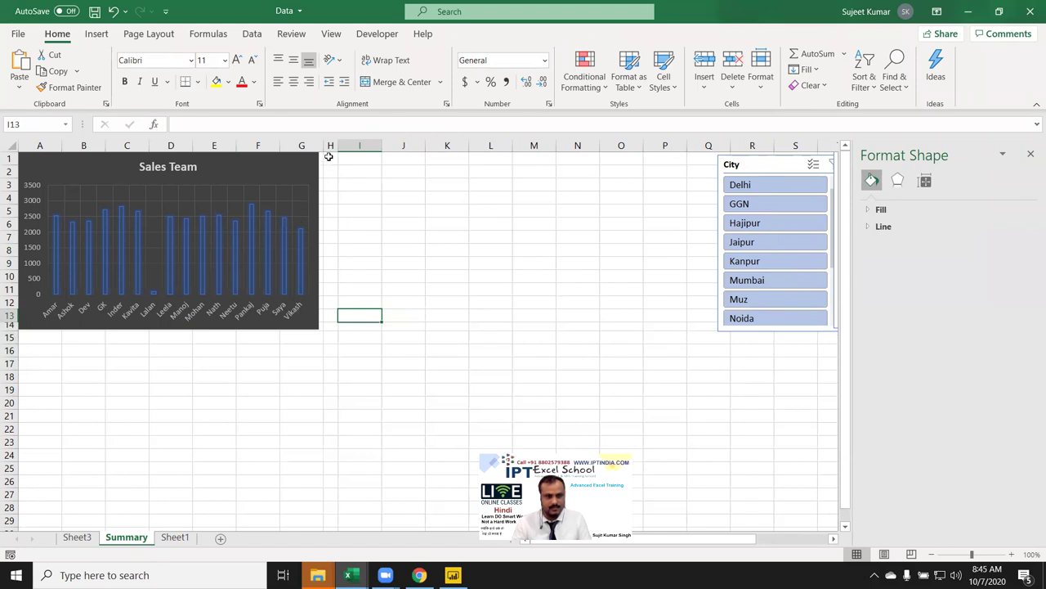
mouse_move(38, 342)
mouse_down()
mouse_move(41, 508)
mouse_move(305, 517)
mouse_up()
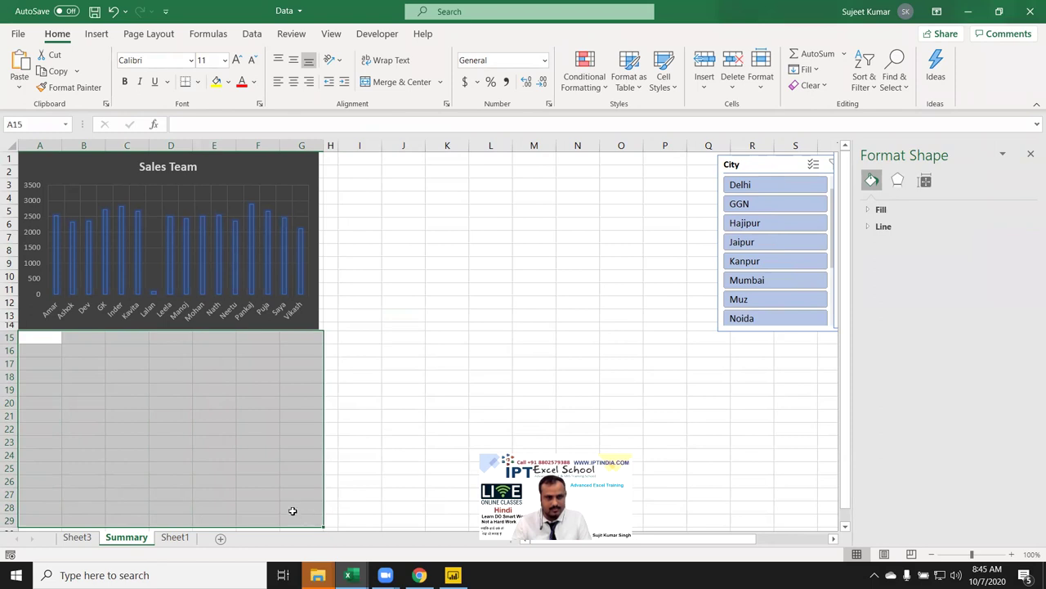
Shorten row 15 and fill it light blue across columns A to P.
click(31, 342)
drag(6, 344, 315, 342)
click(98, 374)
click(27, 336)
click(257, 382)
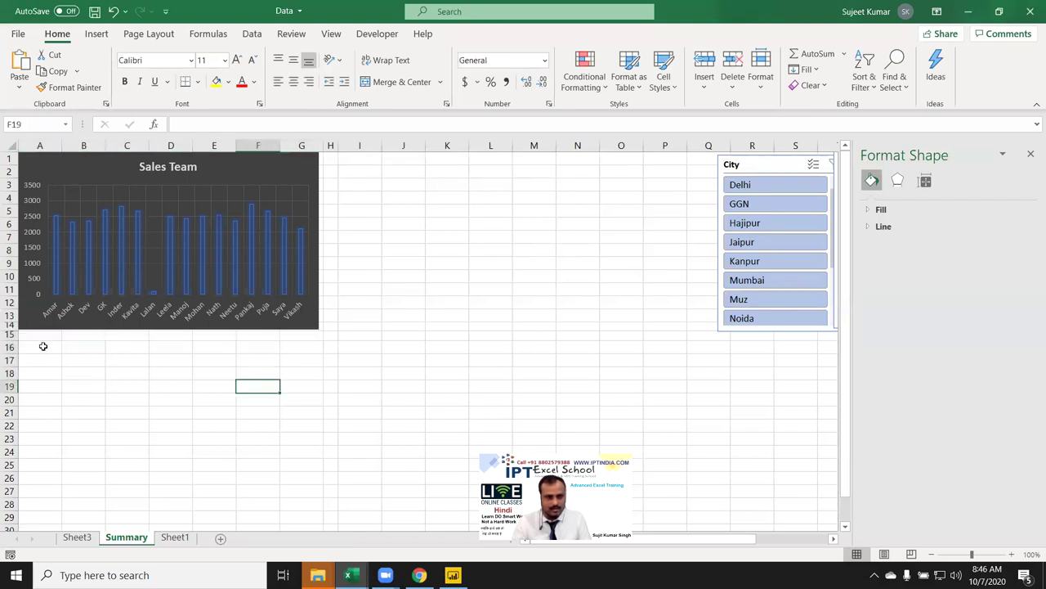
drag(34, 335, 607, 336)
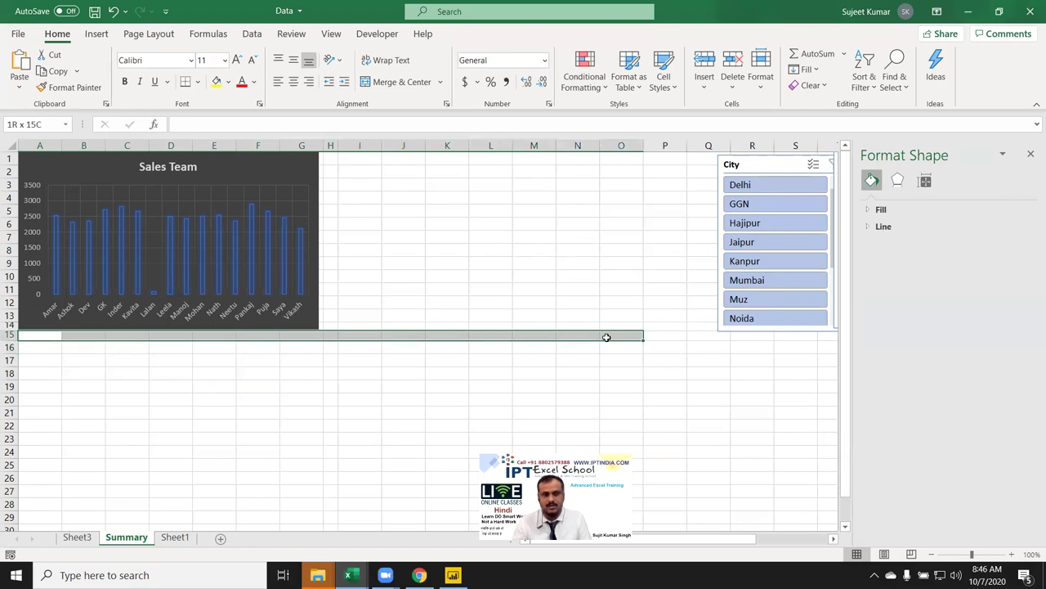
drag(637, 336, 656, 335)
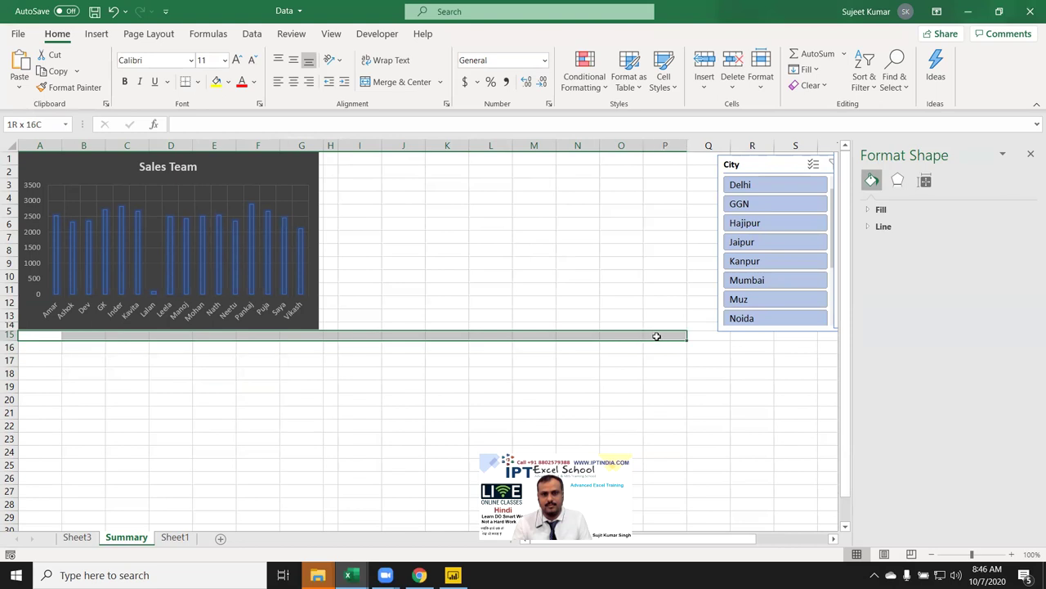
click(228, 82)
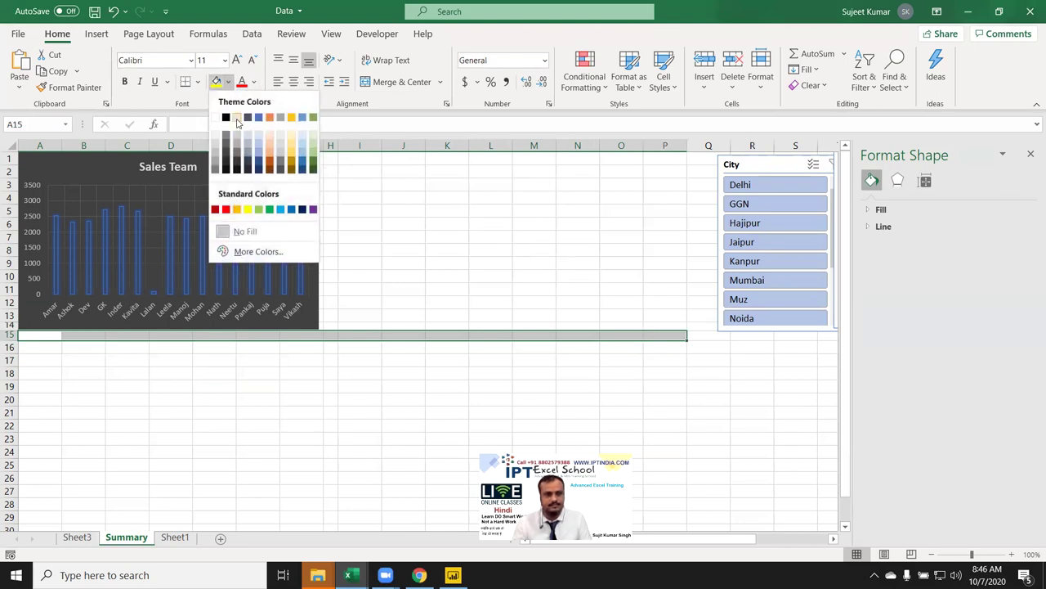
click(281, 210)
click(457, 284)
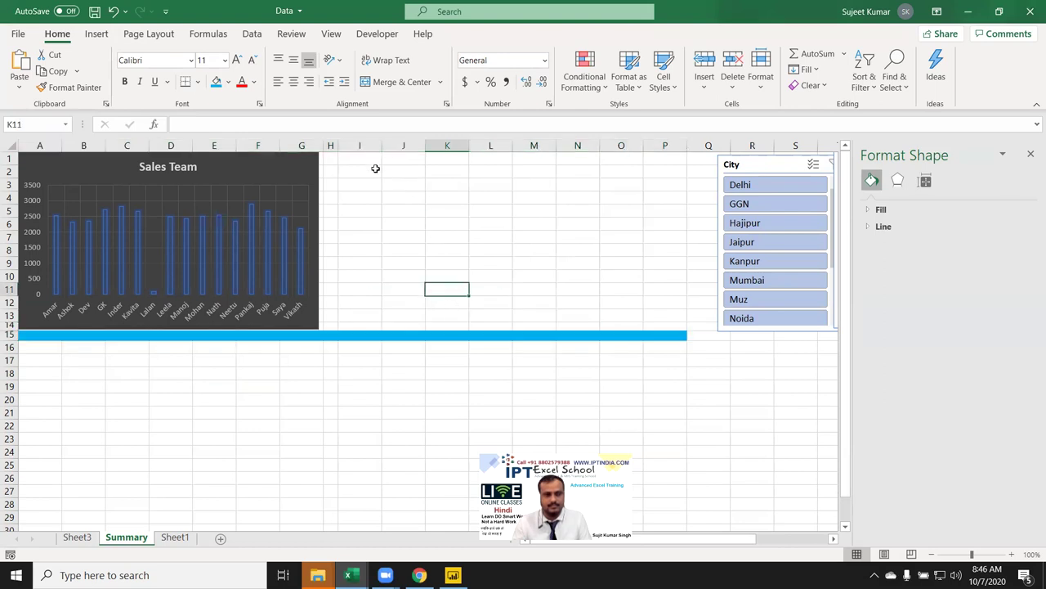
Narrow column H and fill it blue, then fill row 30 blue.
drag(335, 148, 325, 511)
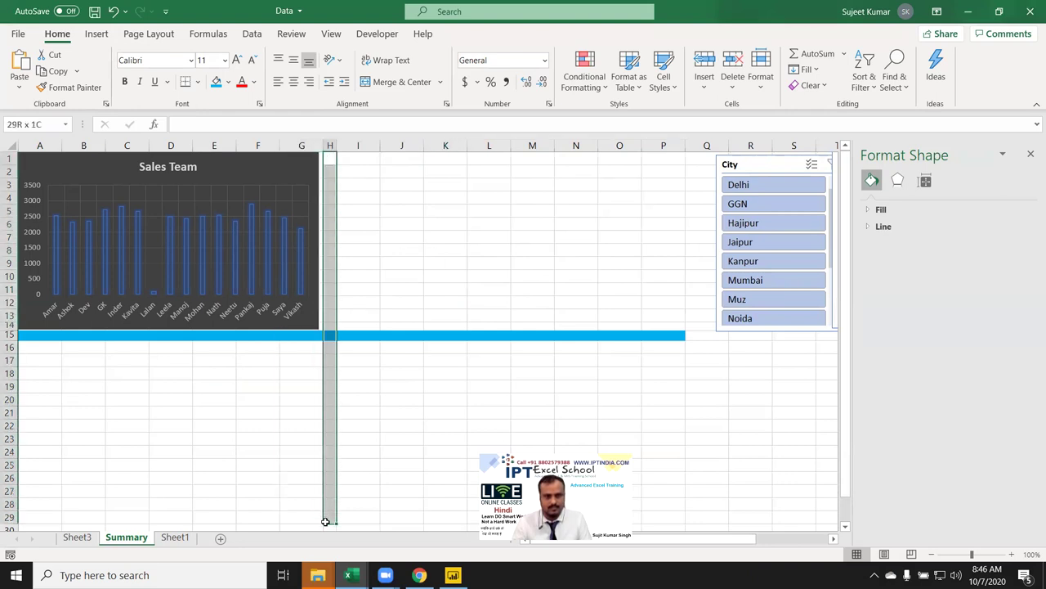
click(217, 83)
click(204, 426)
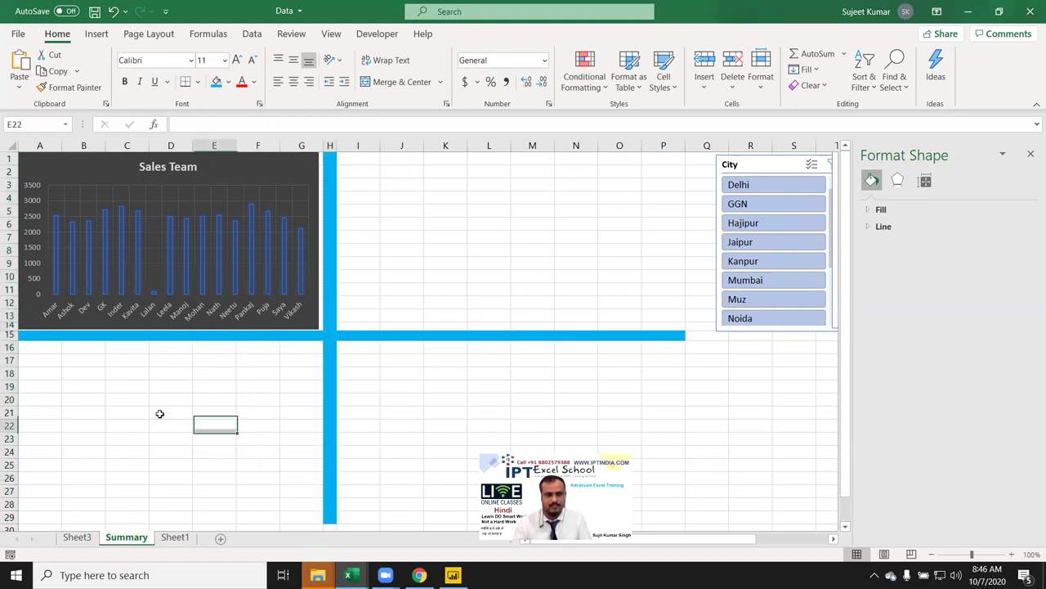
scroll(42, 519, down, 2)
mouse_move(18, 453)
mouse_down()
mouse_move(566, 444)
mouse_move(630, 428)
mouse_move(666, 434)
mouse_move(673, 451)
mouse_up()
click(216, 81)
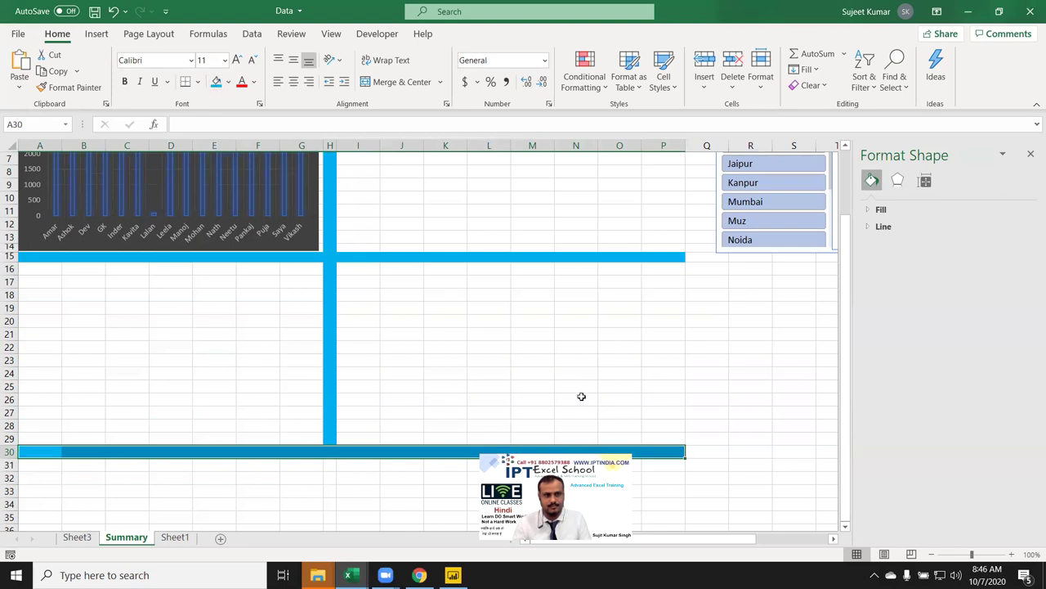
click(695, 374)
Fill column Q blue as the dashboard's right border band.
drag(703, 452, 691, 52)
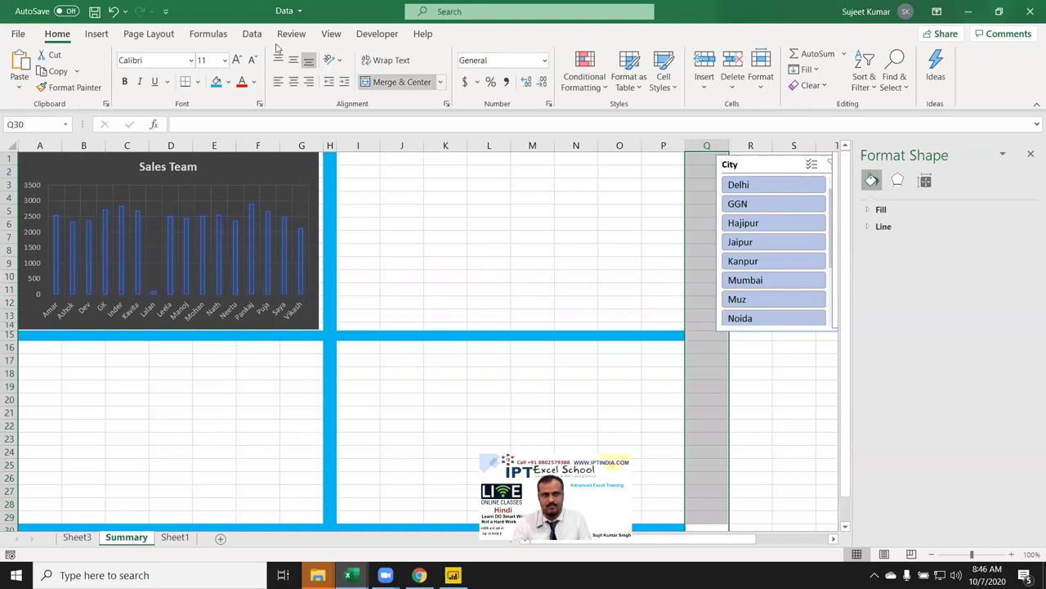
click(217, 82)
scroll(514, 188, down, 5)
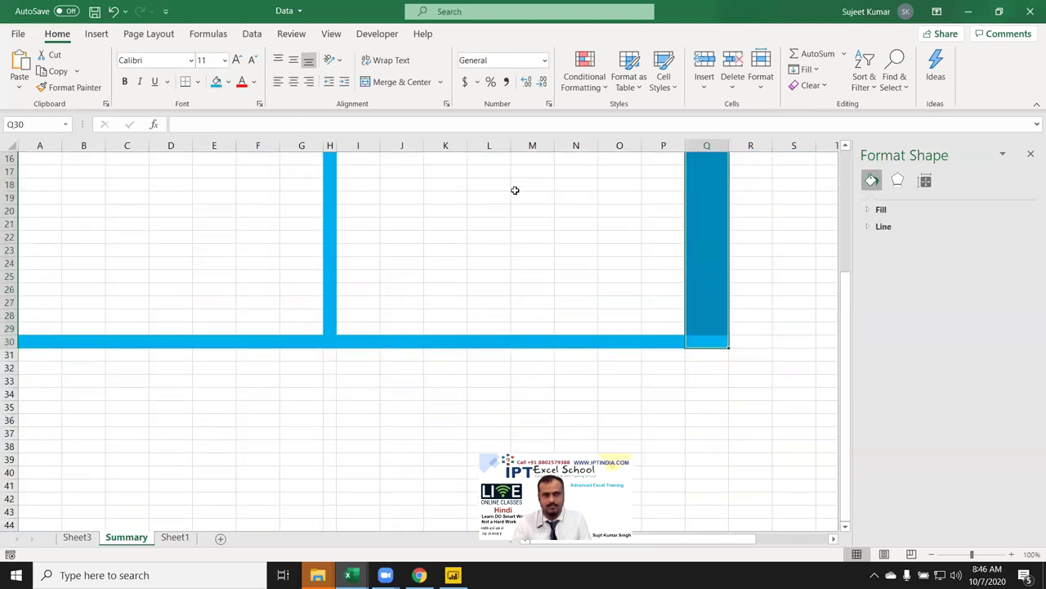
click(532, 224)
drag(726, 146, 692, 145)
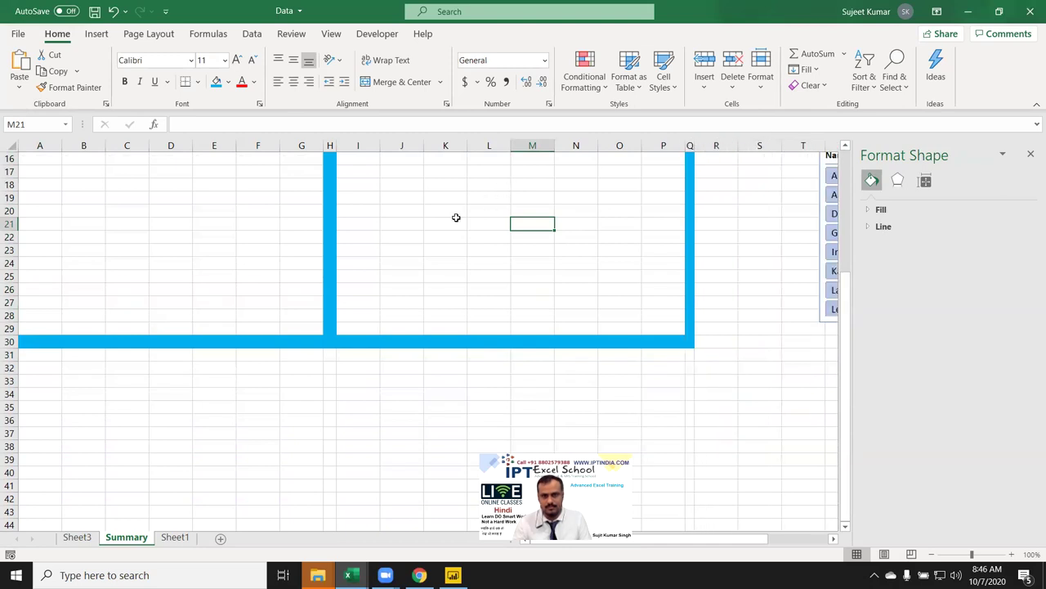
scroll(344, 234, up, 4)
scroll(344, 238, up, 1)
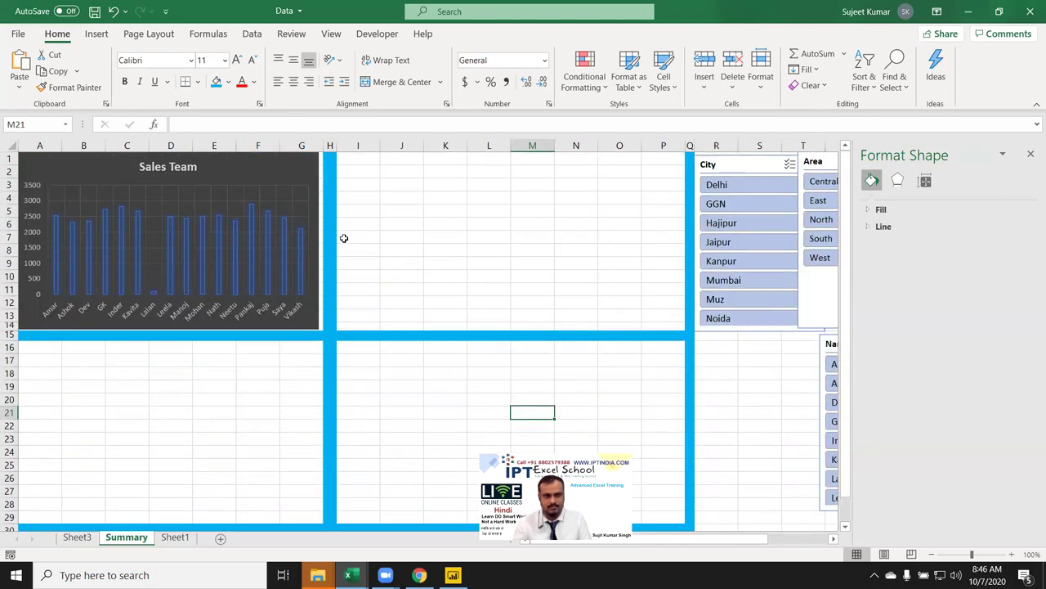
Insert a new top row, shorten it, and fill A1:P1 blue.
click(9, 157)
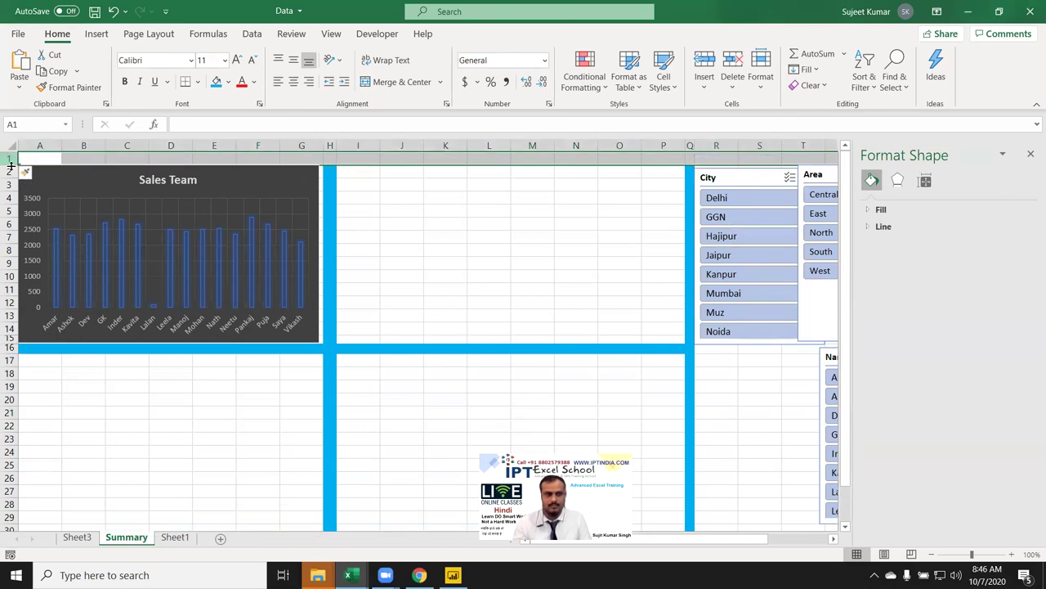
click(518, 226)
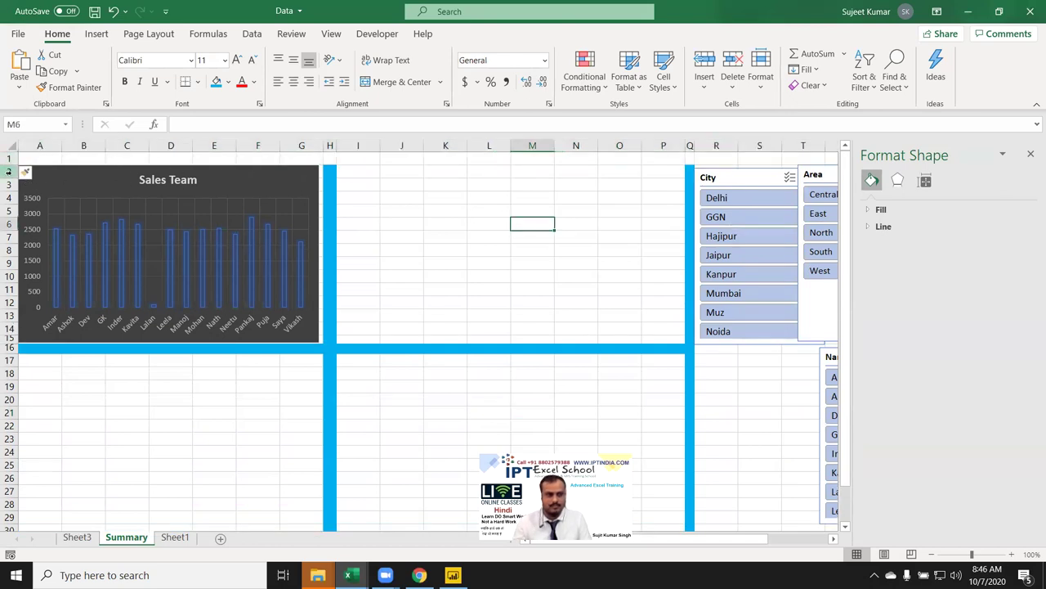
drag(10, 166, 657, 142)
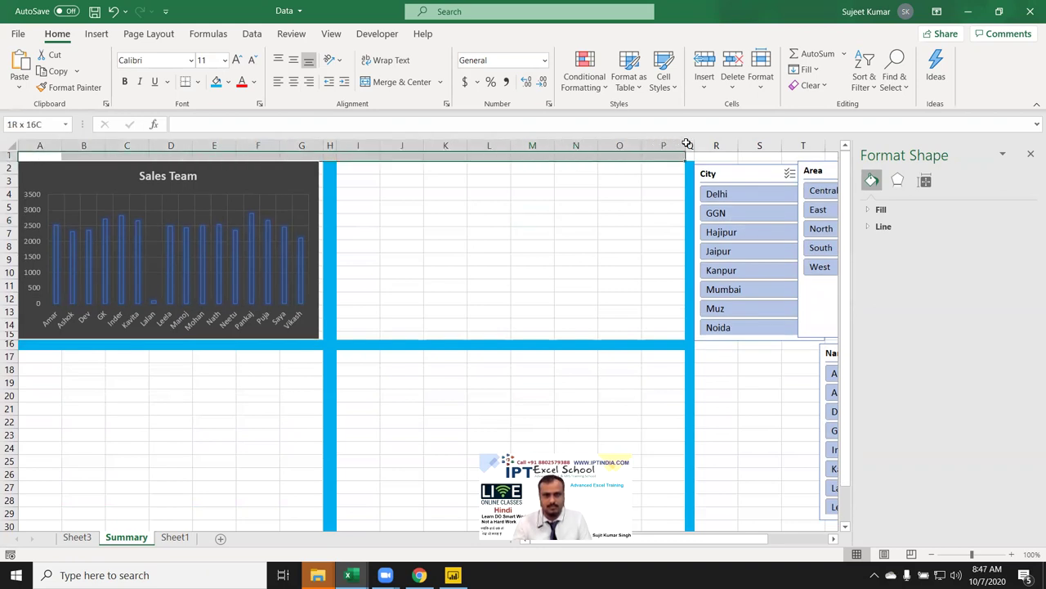
click(216, 81)
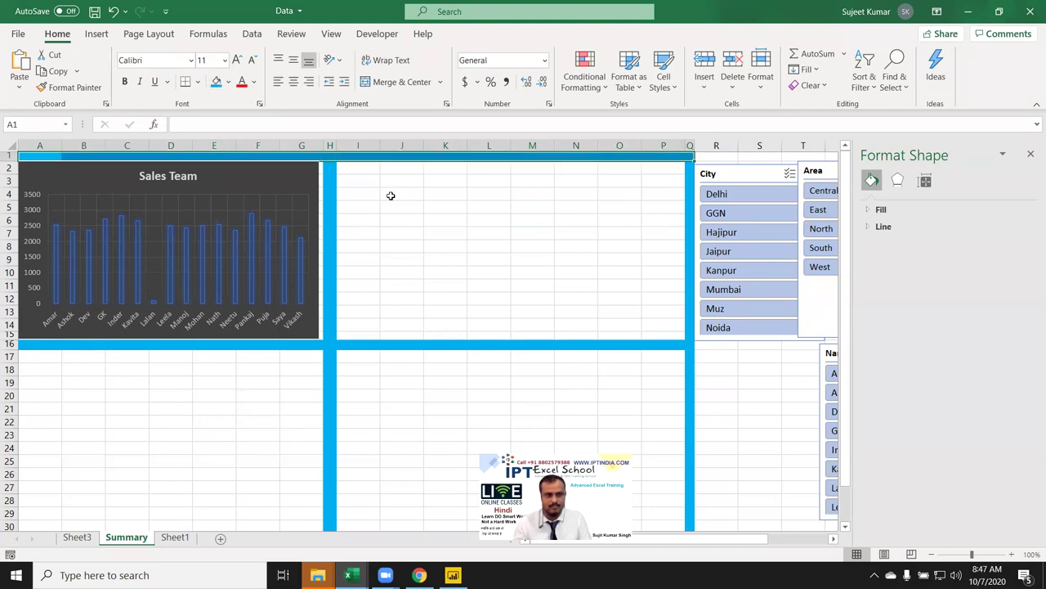
click(489, 233)
Insert a new column A, narrow it to a thin strip, and fill it light blue.
click(38, 145)
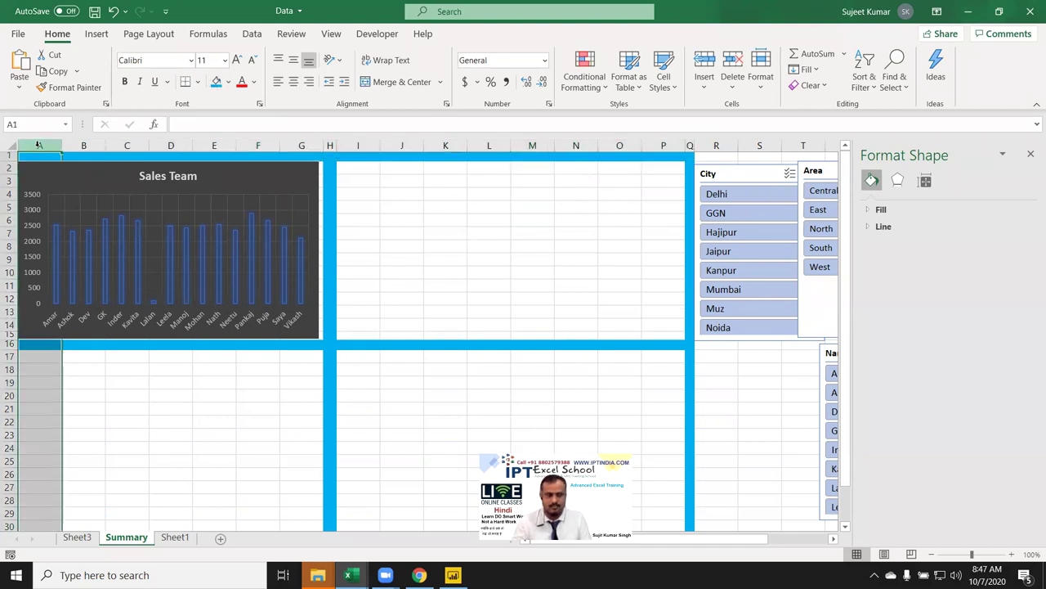
key(ctrl+shift+plus)
click(37, 194)
mouse_move(62, 145)
mouse_down()
mouse_move(31, 145)
mouse_move(12, 233)
mouse_move(11, 502)
mouse_up()
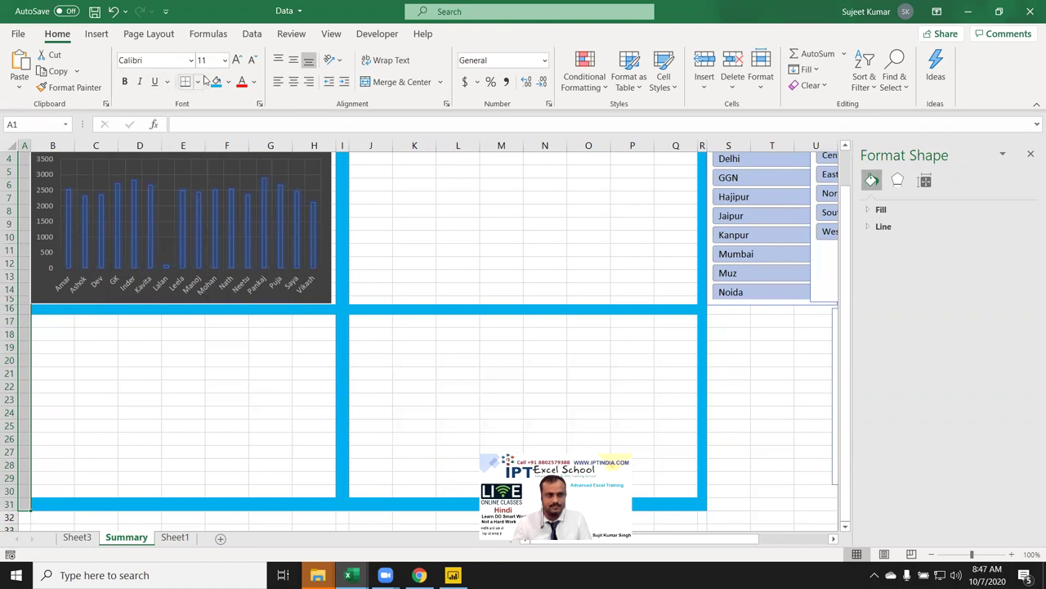
click(228, 82)
click(301, 219)
scroll(453, 256, up, 1)
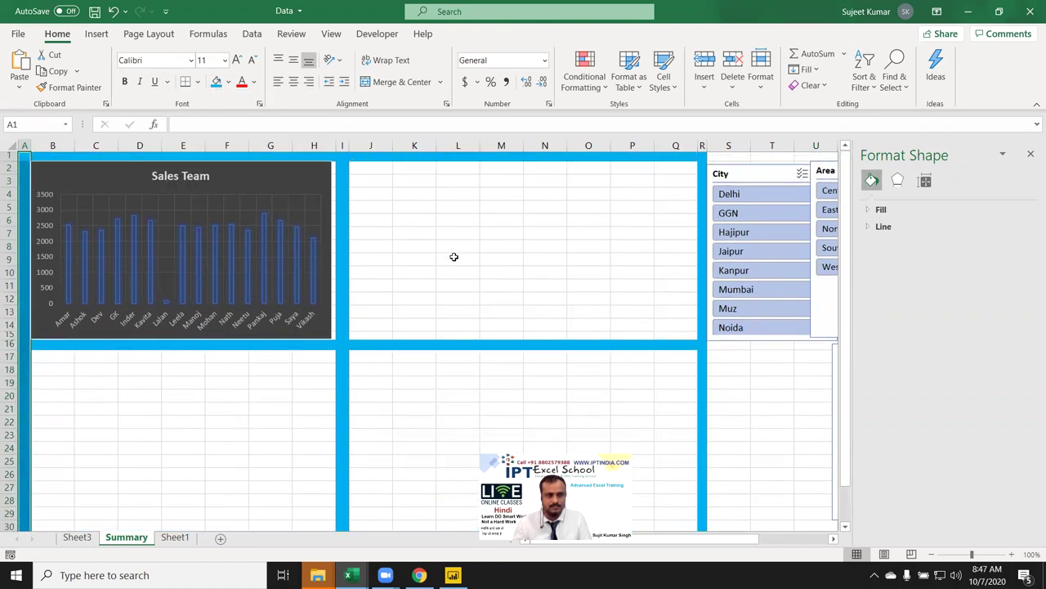
click(450, 248)
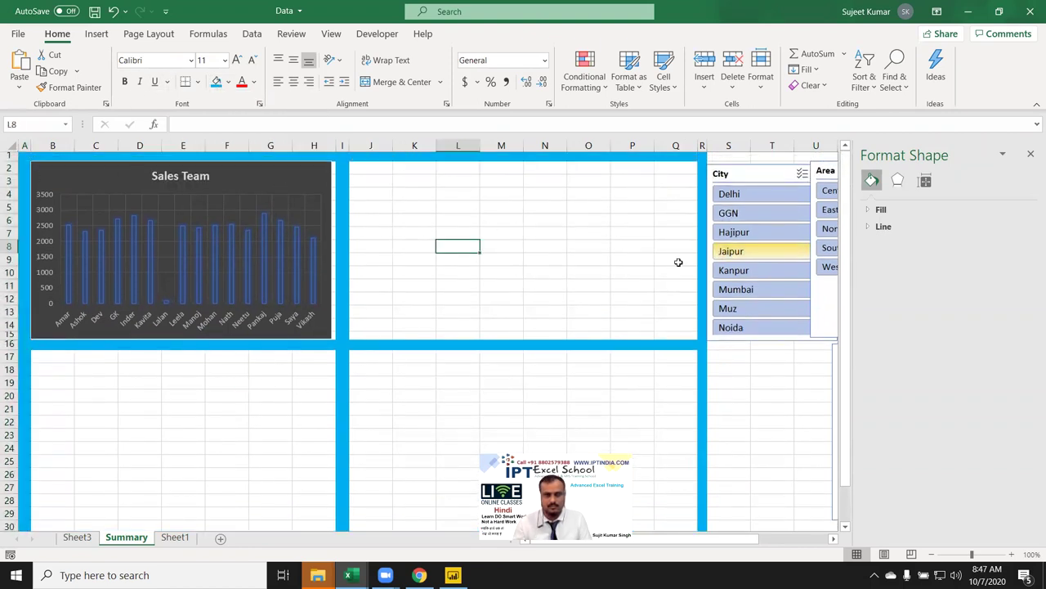
Close the shape formatting pane and nudge the Sales Team chart into place.
scroll(646, 263, down, 2)
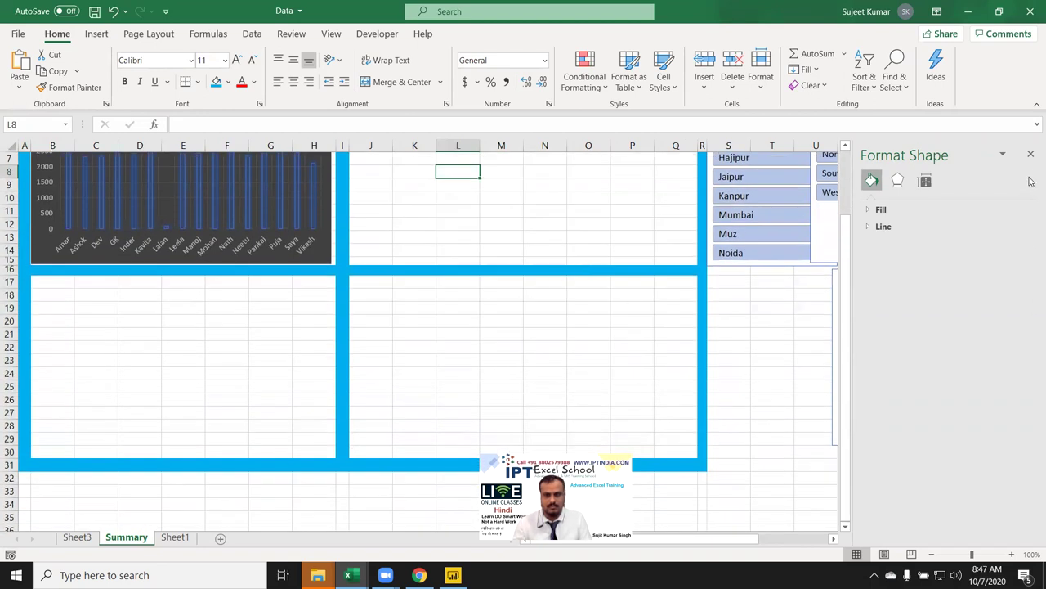
click(1030, 155)
scroll(420, 315, up, 2)
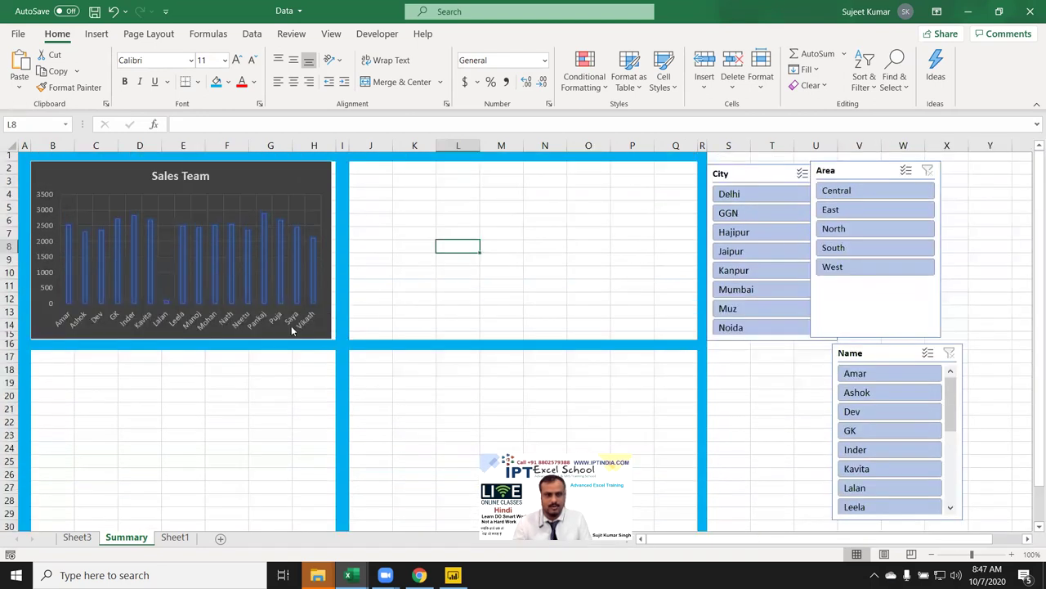
click(330, 341)
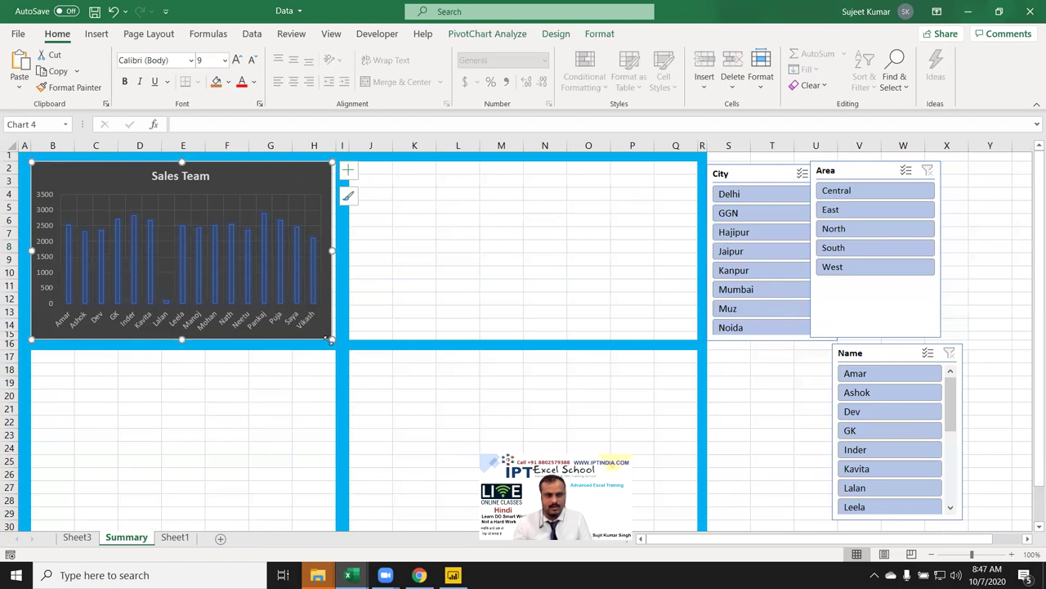
drag(333, 337, 336, 340)
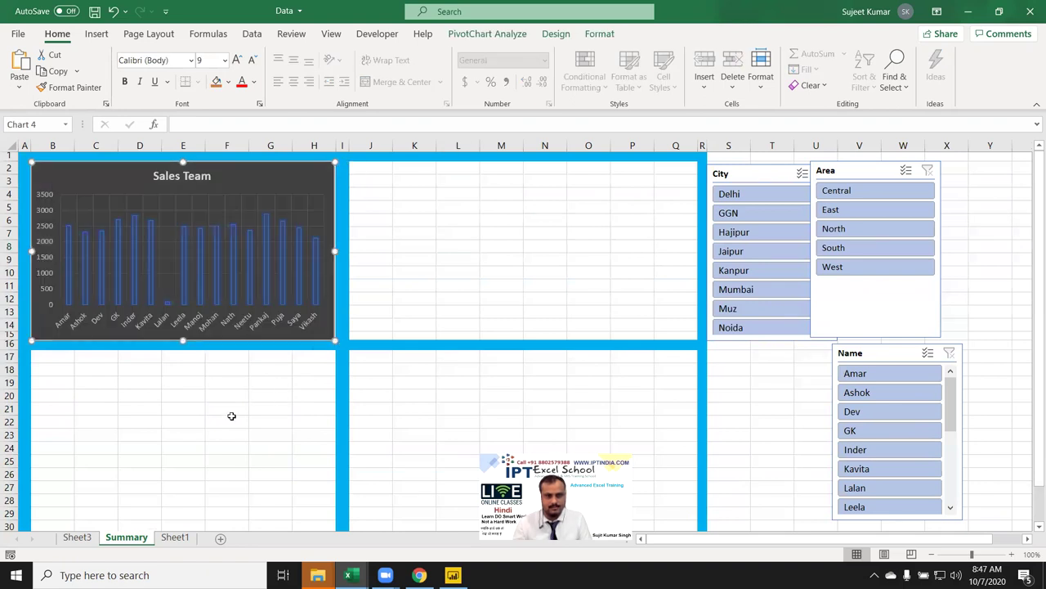
click(232, 419)
scroll(57, 502, down, 1)
Insert a clustered column PivotChart from the city pivot table on Sheet3.
click(76, 537)
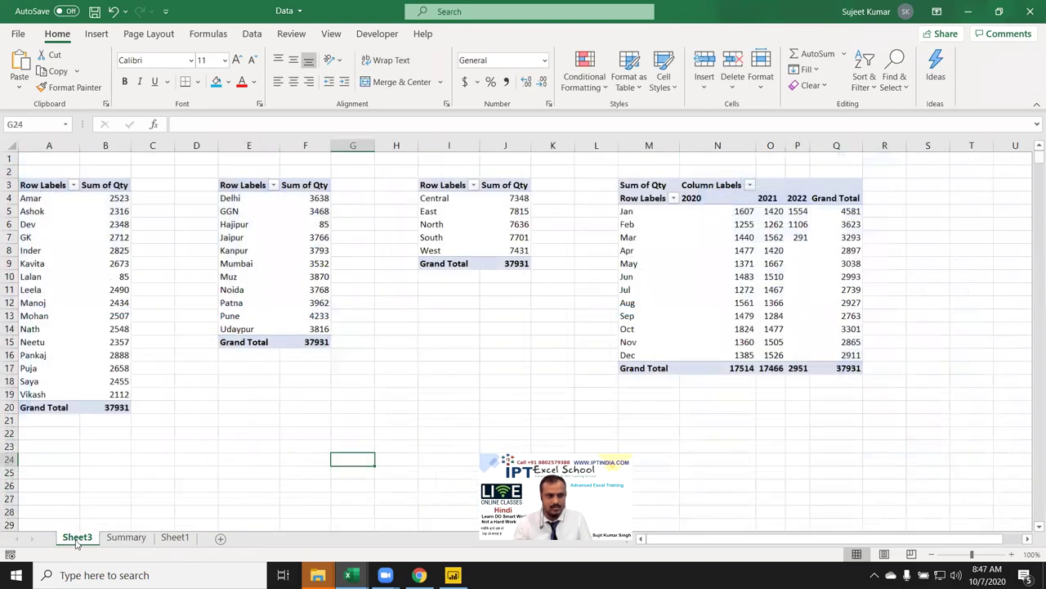
click(262, 224)
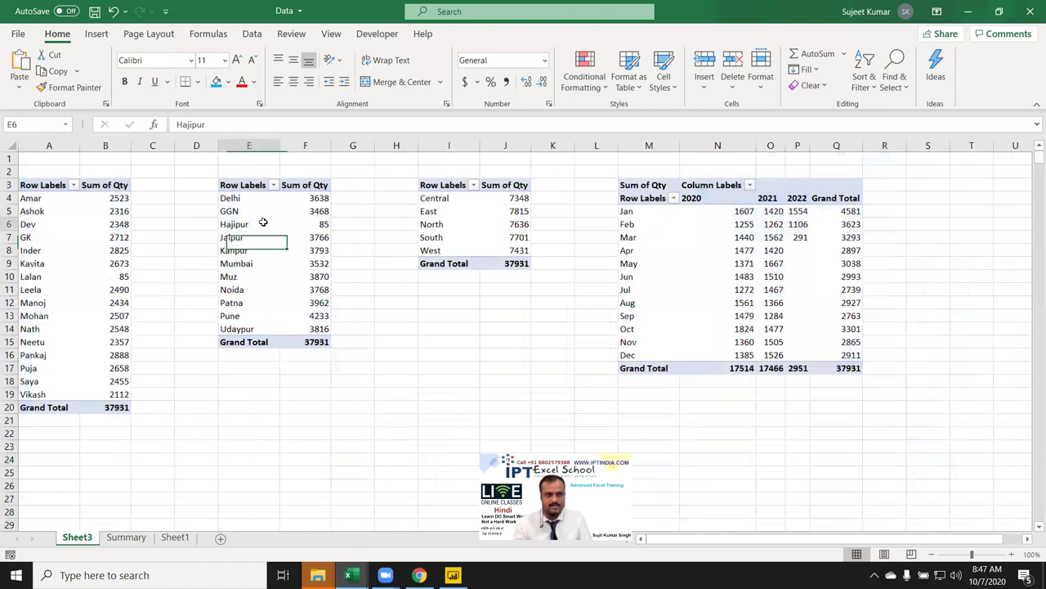
click(97, 33)
click(488, 54)
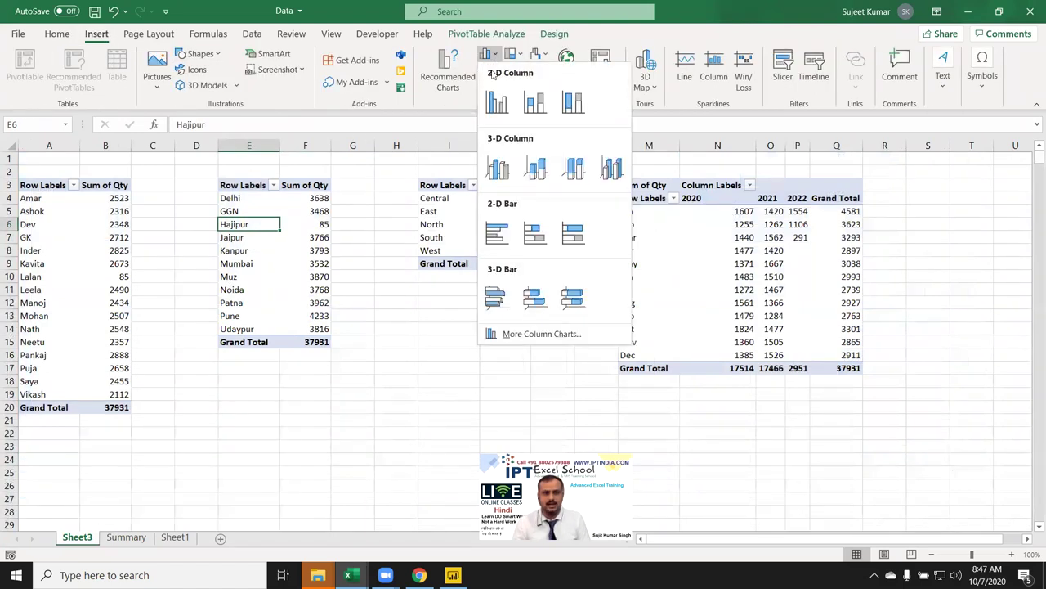
click(497, 100)
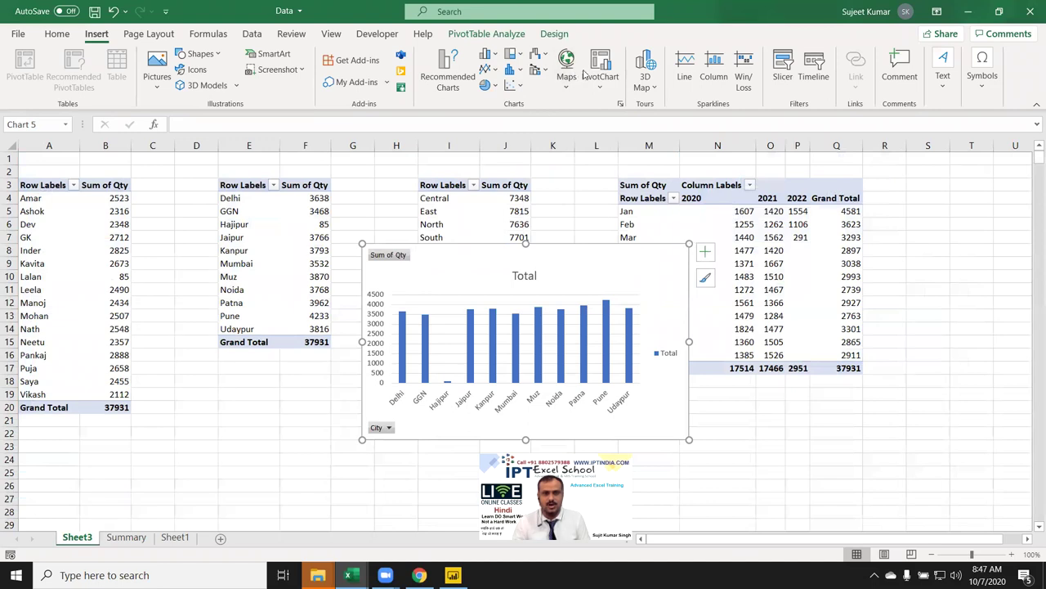
Apply the blue-background chart style to the city column chart.
click(554, 34)
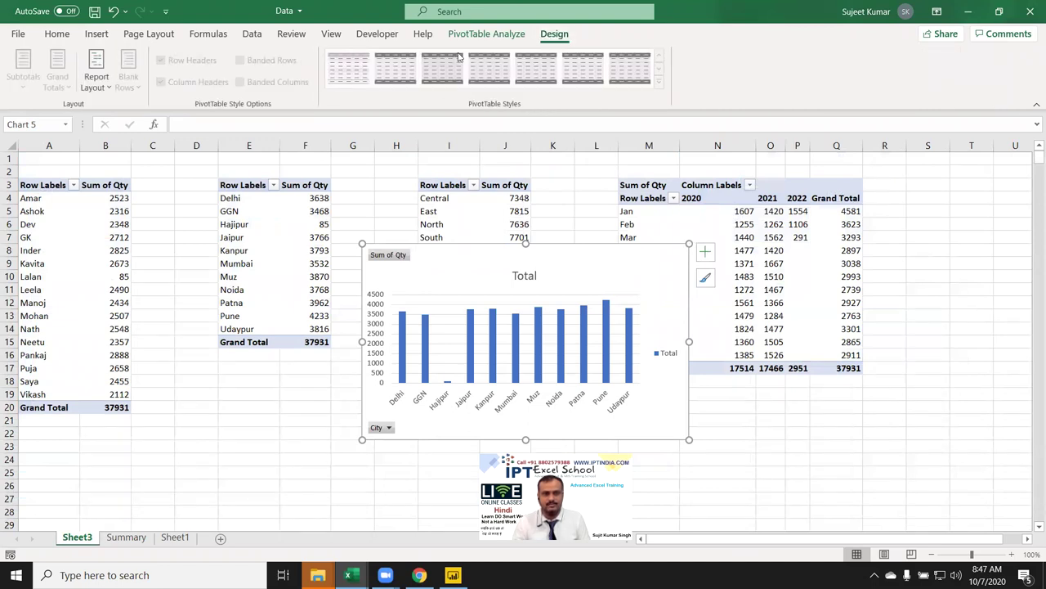
click(461, 37)
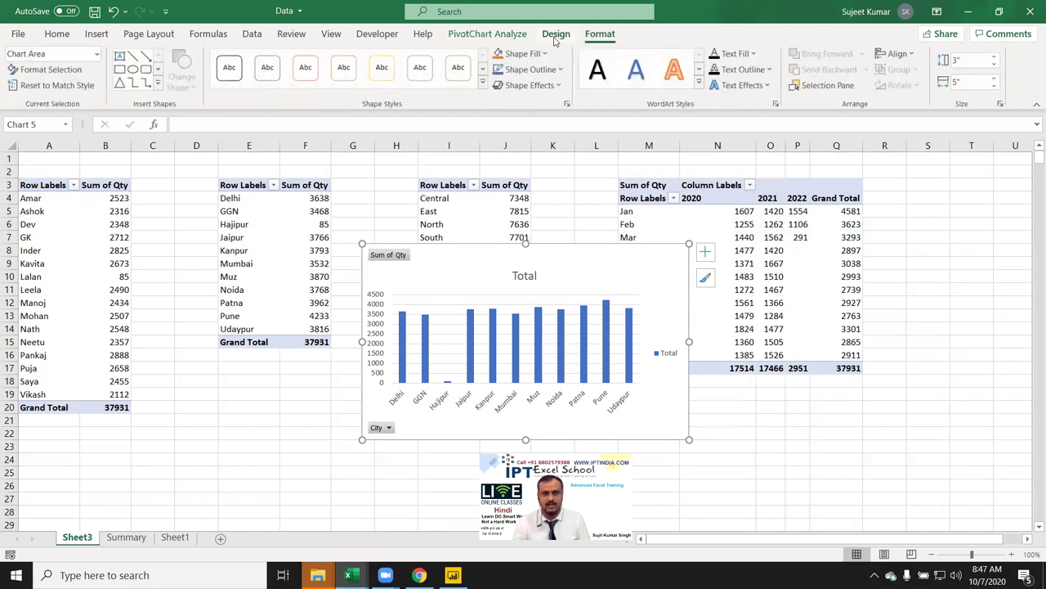
click(555, 36)
click(617, 87)
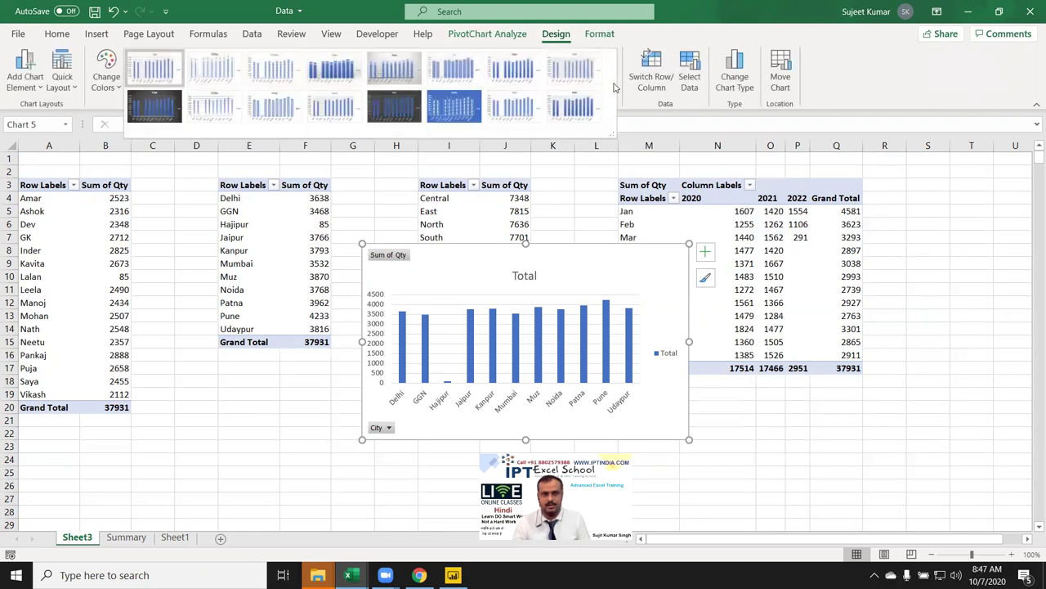
click(454, 106)
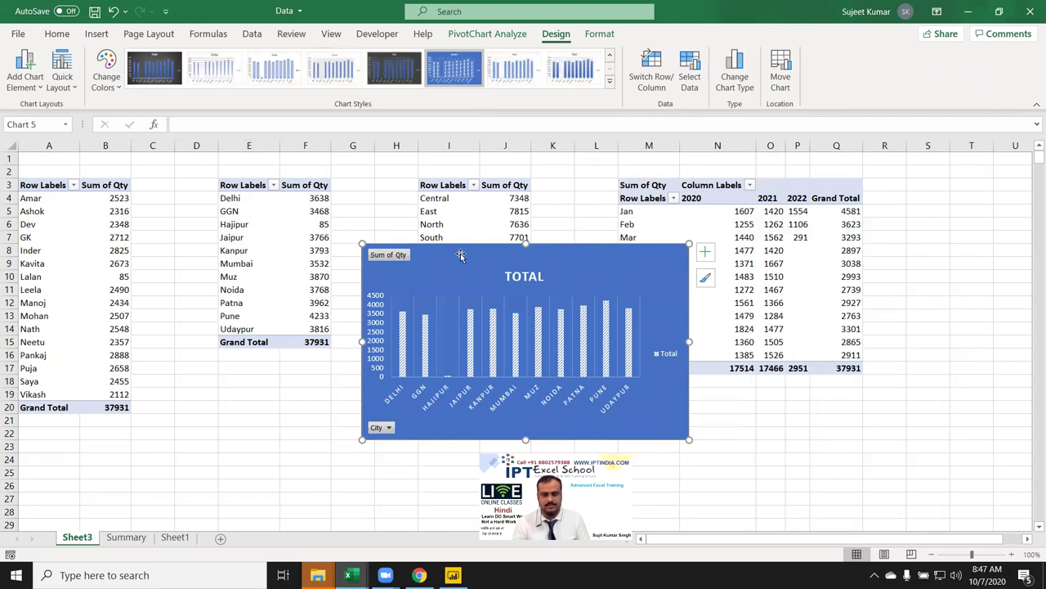
Hide all field buttons on the city column chart.
right_click(406, 257)
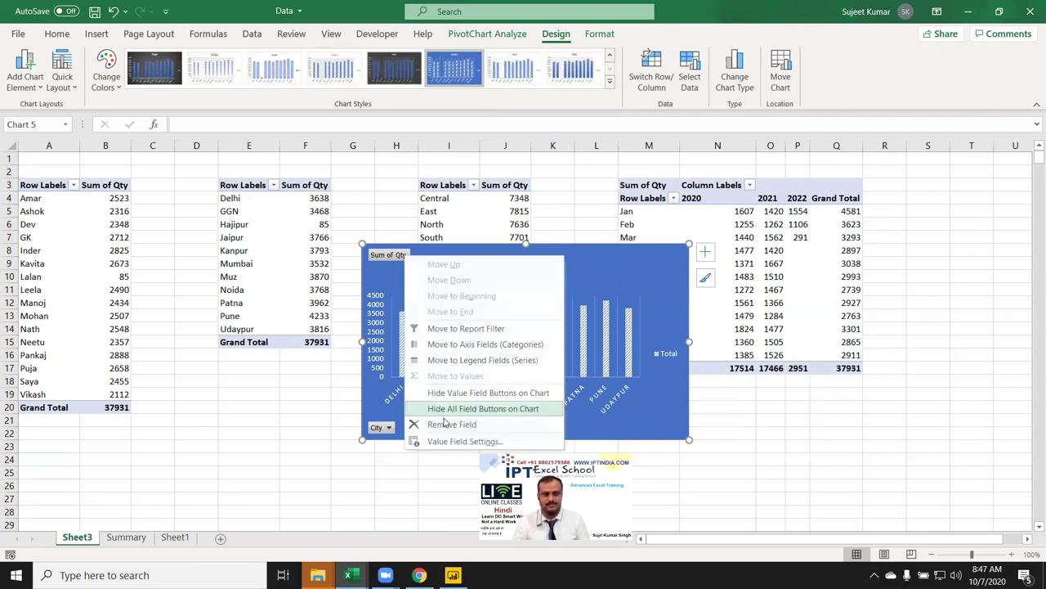
click(441, 441)
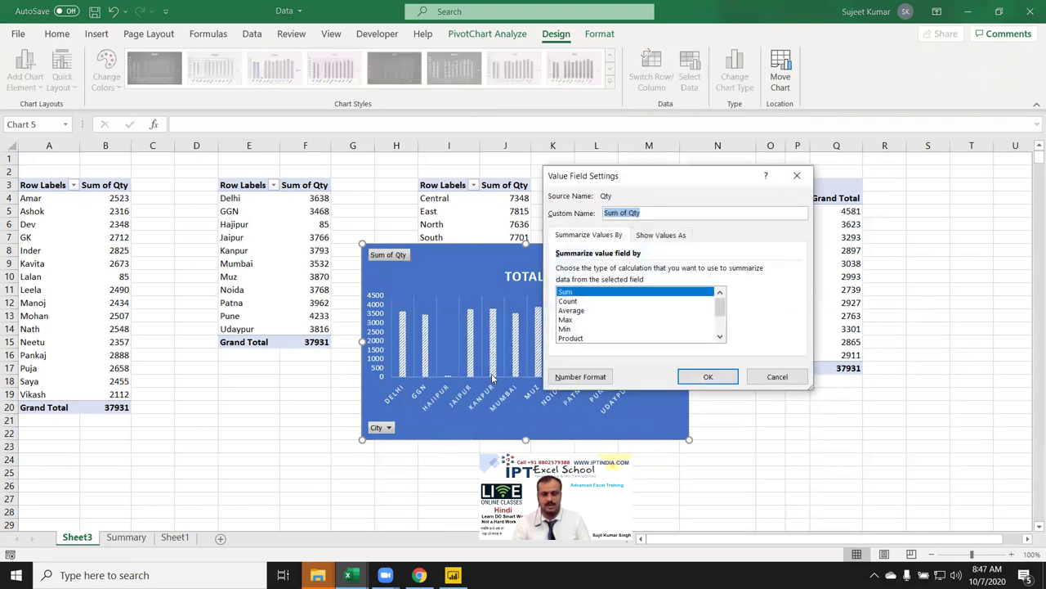
key(Escape)
right_click(398, 258)
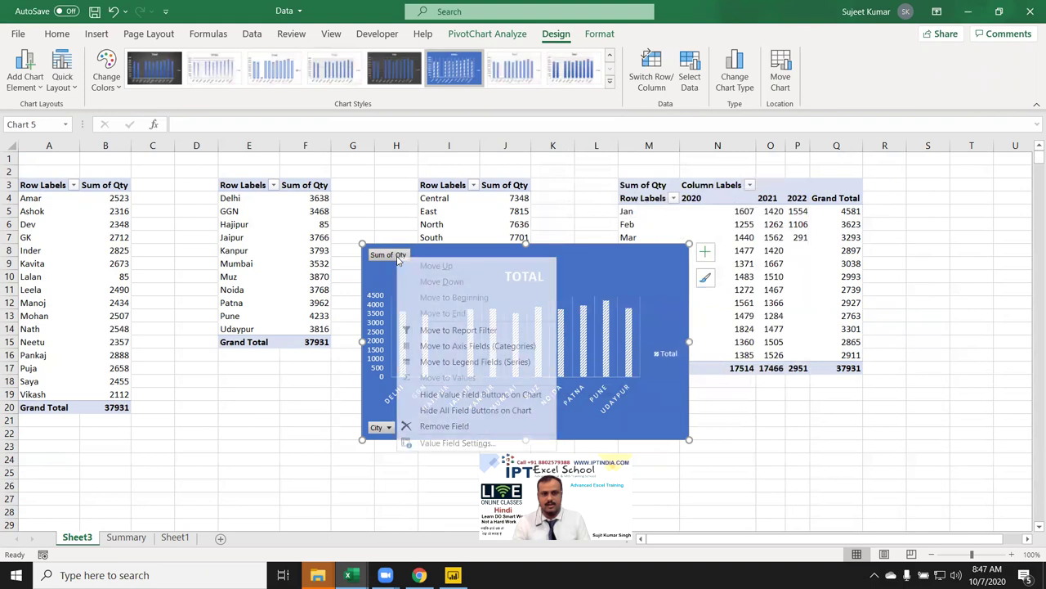
click(446, 416)
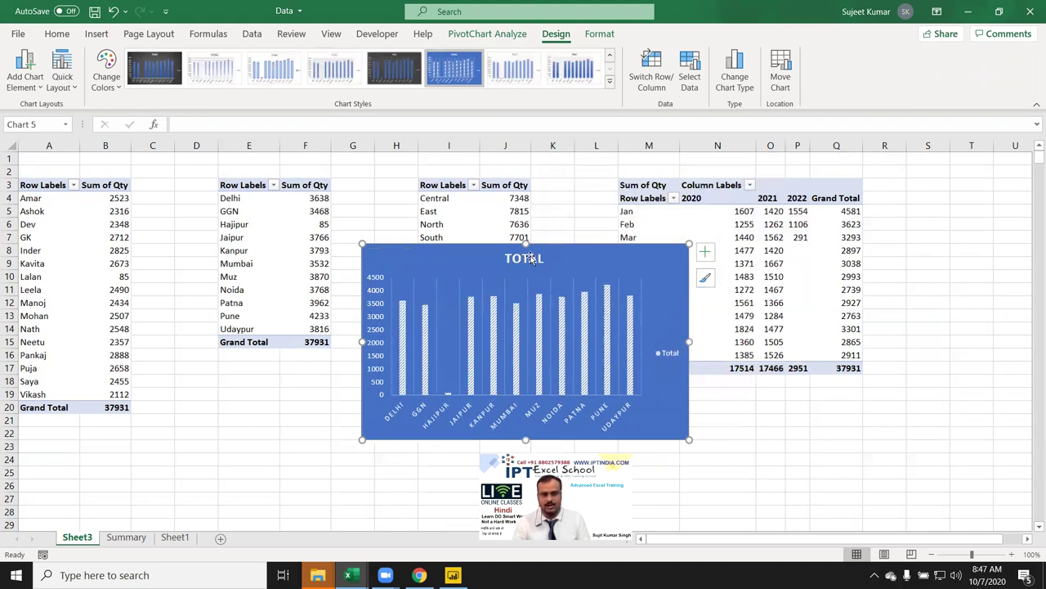
Retitle the chart 'SALES CITY' and cut it from Sheet3.
double_click(530, 258)
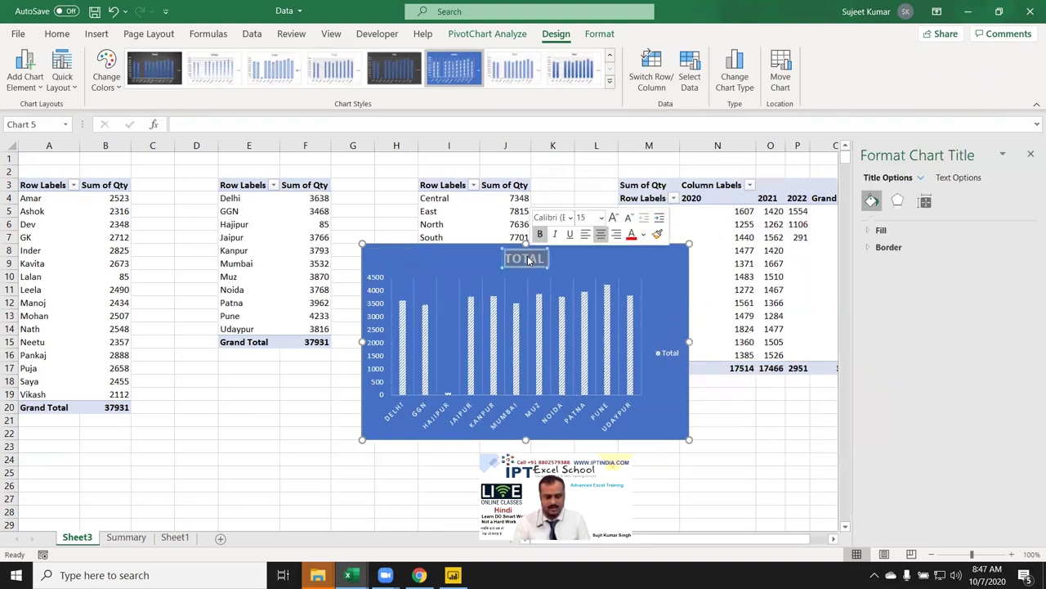
text(SALES CITY)
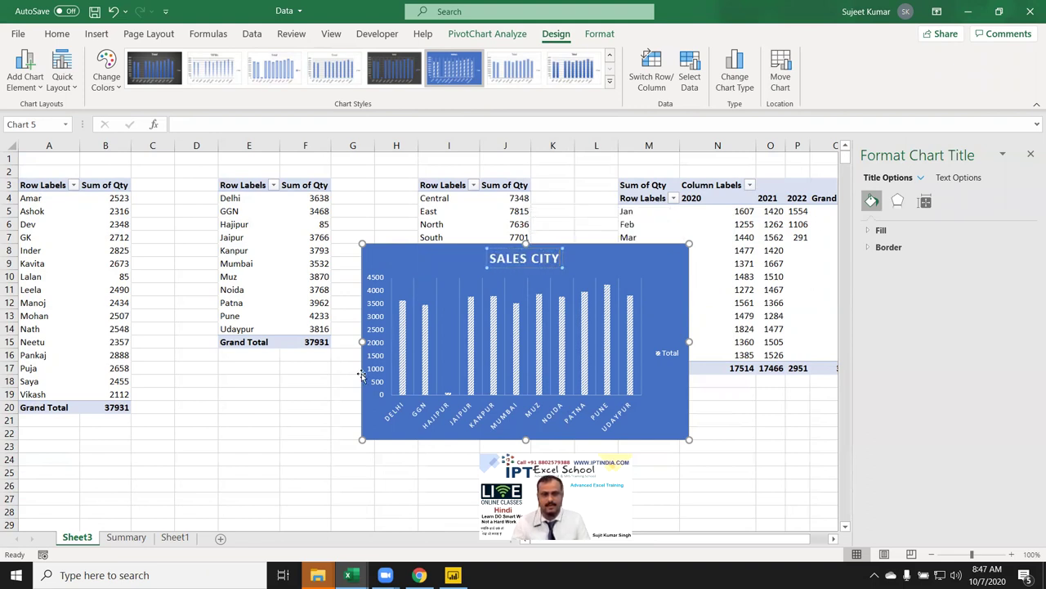
drag(362, 375, 358, 375)
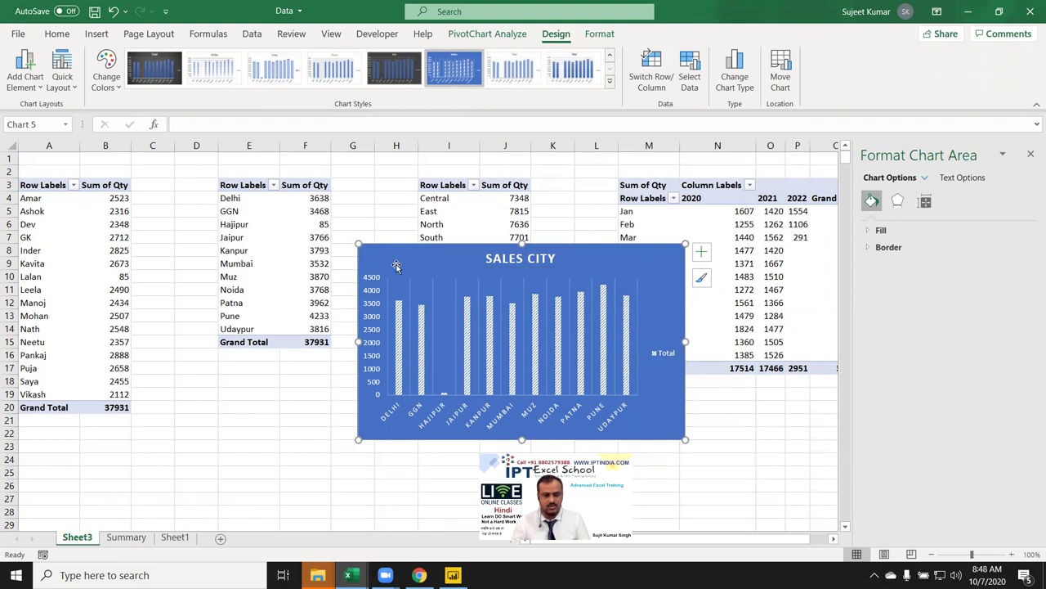
key(ctrl+x)
Paste SALES CITY on Summary, fit it into the top-right box, and delete its legend.
click(126, 537)
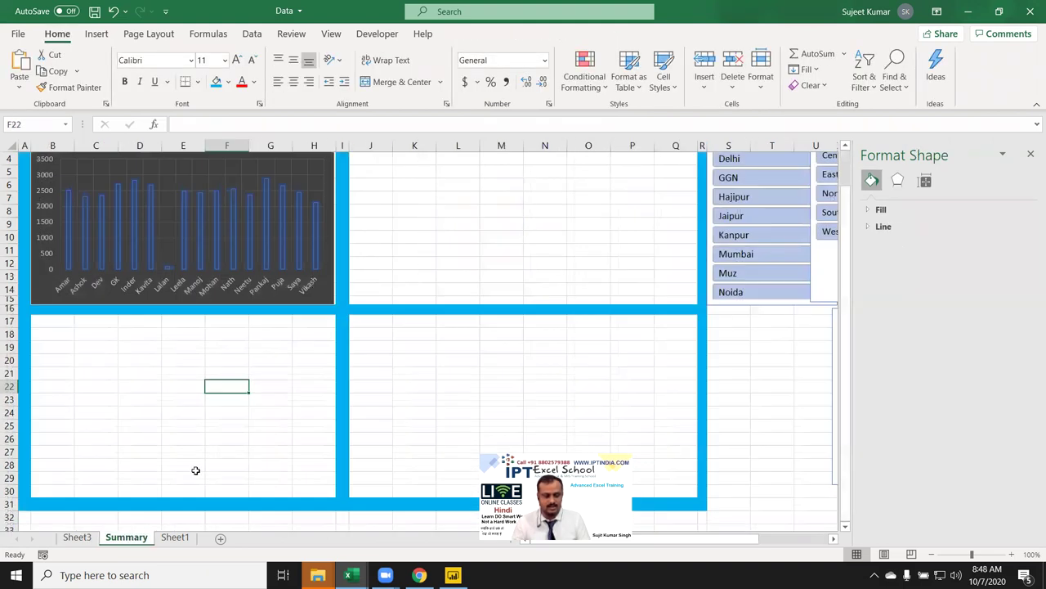
key(ctrl+v)
scroll(250, 406, up, 1)
drag(257, 431, 399, 177)
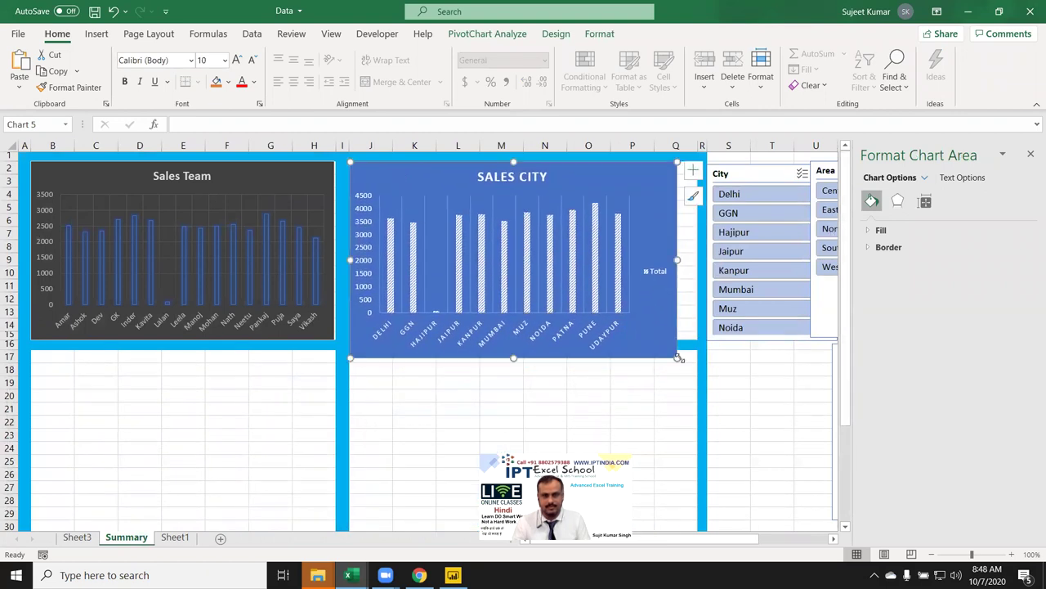
click(659, 283)
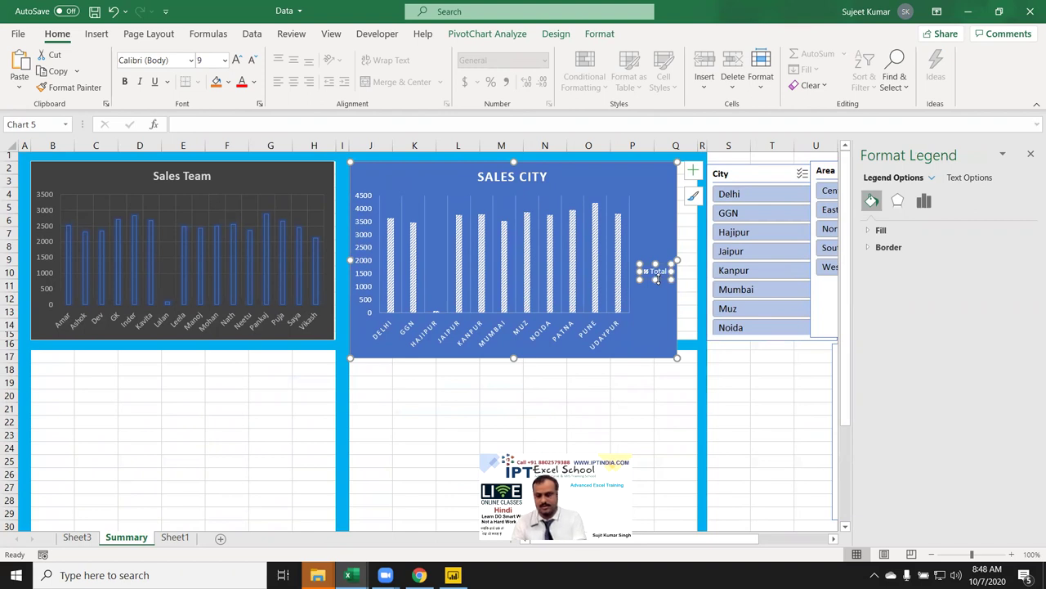
key(Delete)
drag(677, 358, 697, 339)
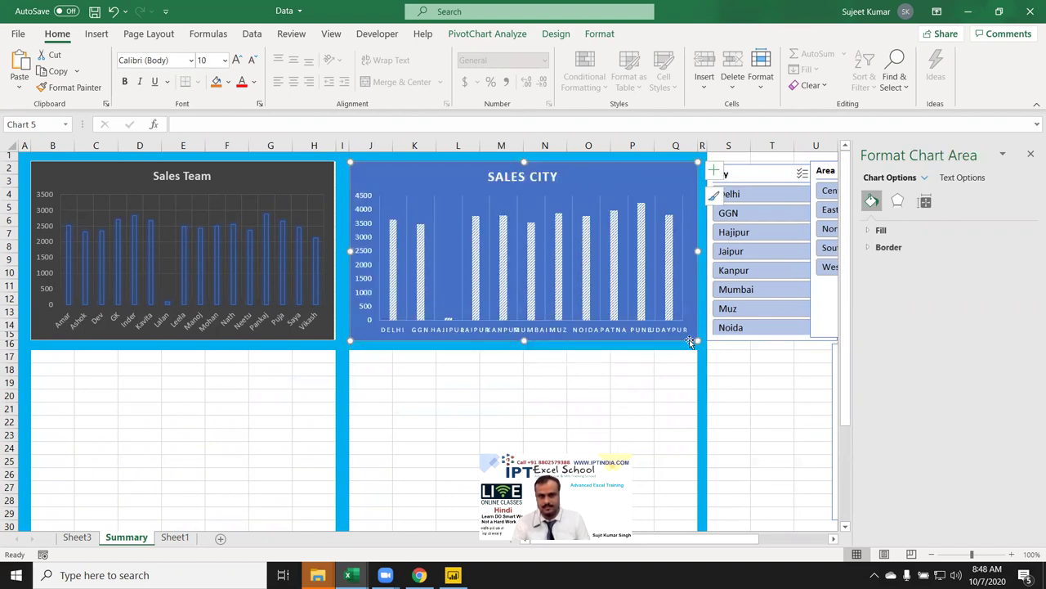
click(495, 378)
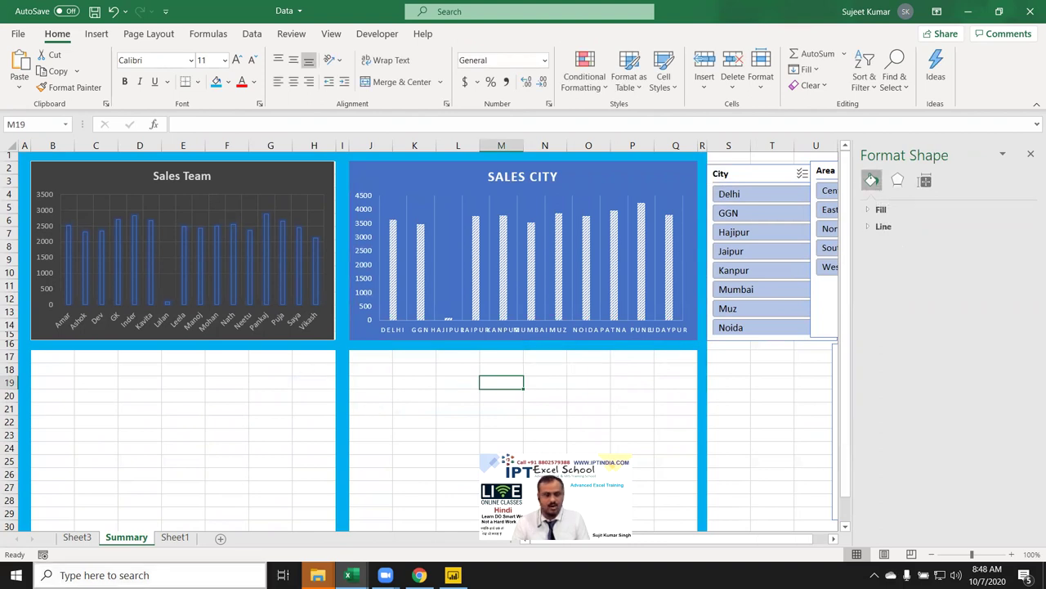
Insert a 3-D pie PivotChart from the zone (Area) pivot table.
click(79, 542)
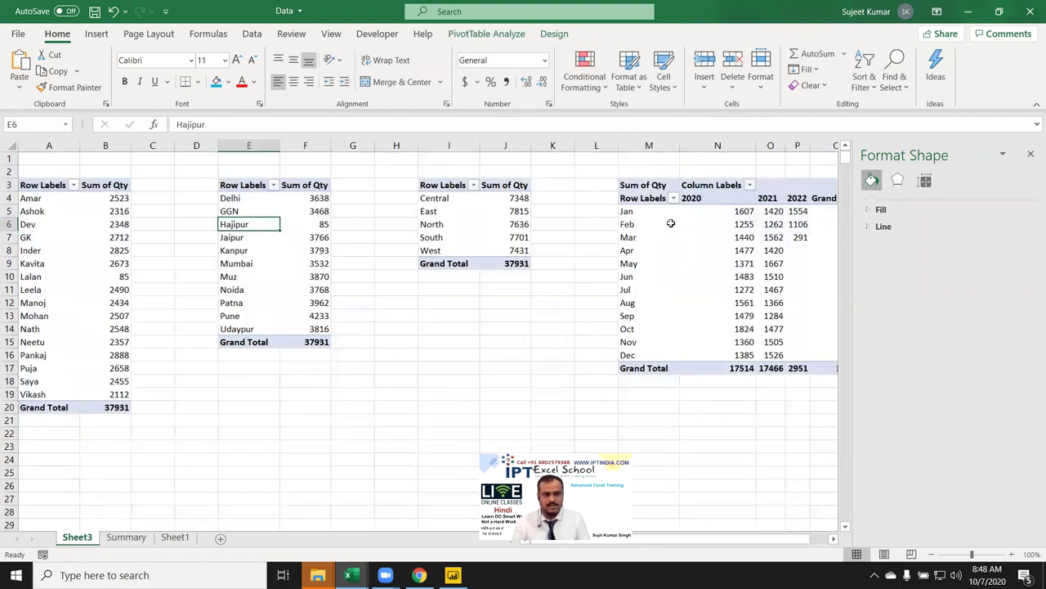
click(463, 211)
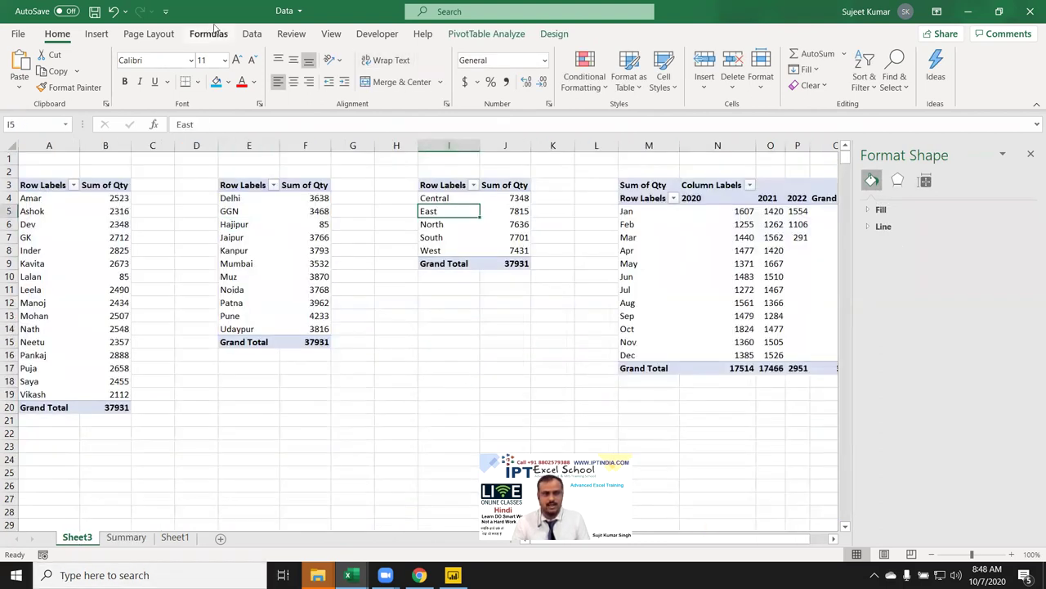
click(96, 34)
click(489, 85)
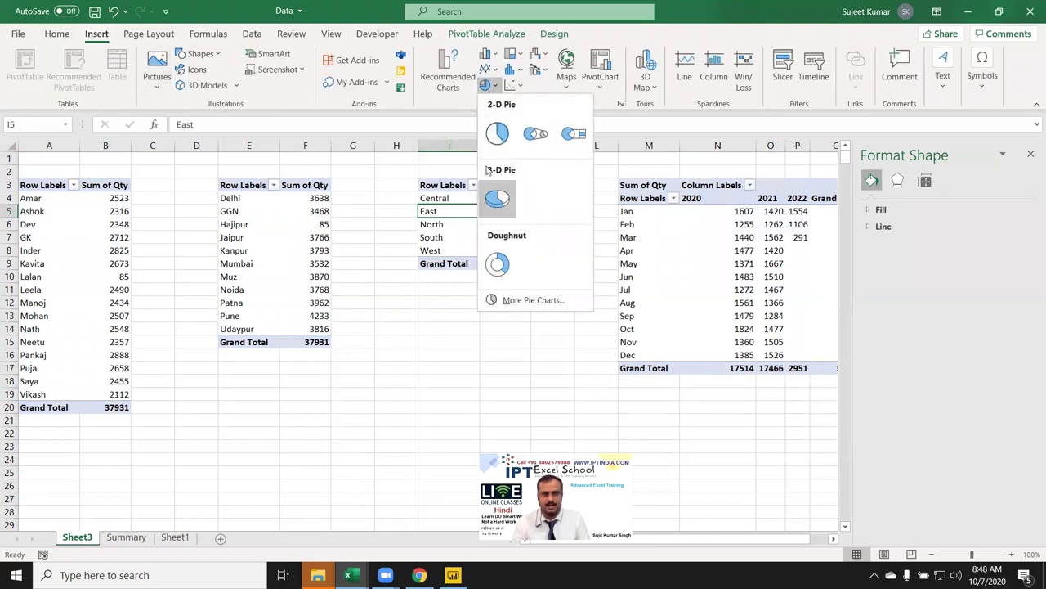
click(496, 199)
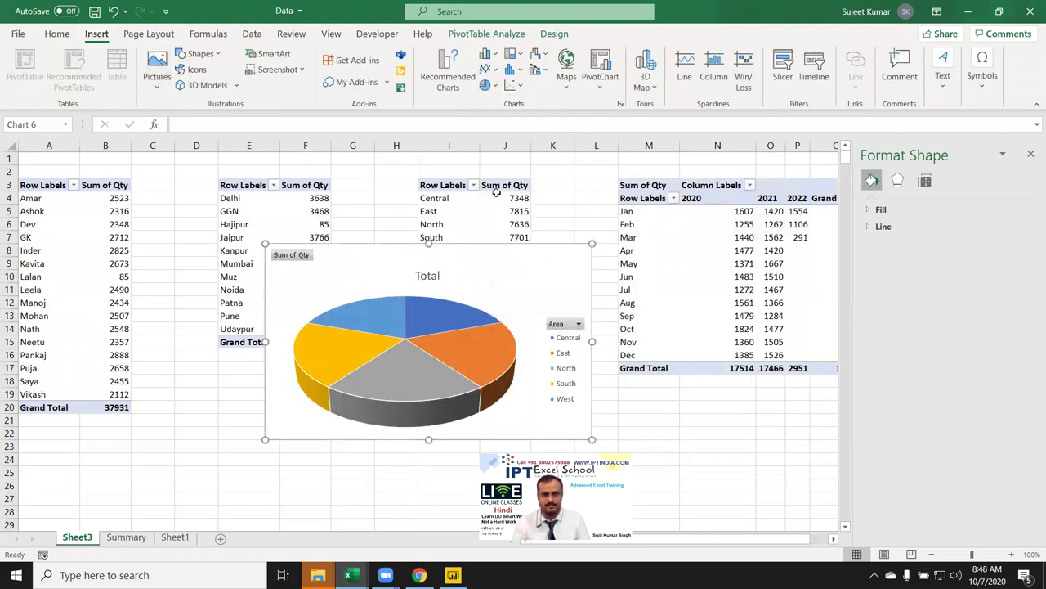
Apply a light pie chart style that shows percentage labels.
click(554, 35)
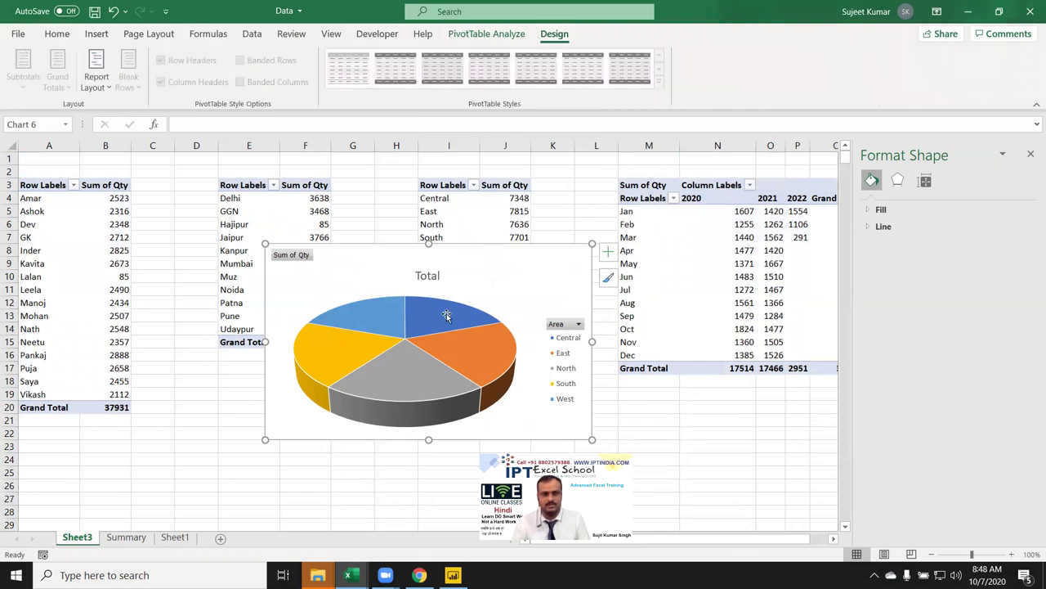
click(467, 287)
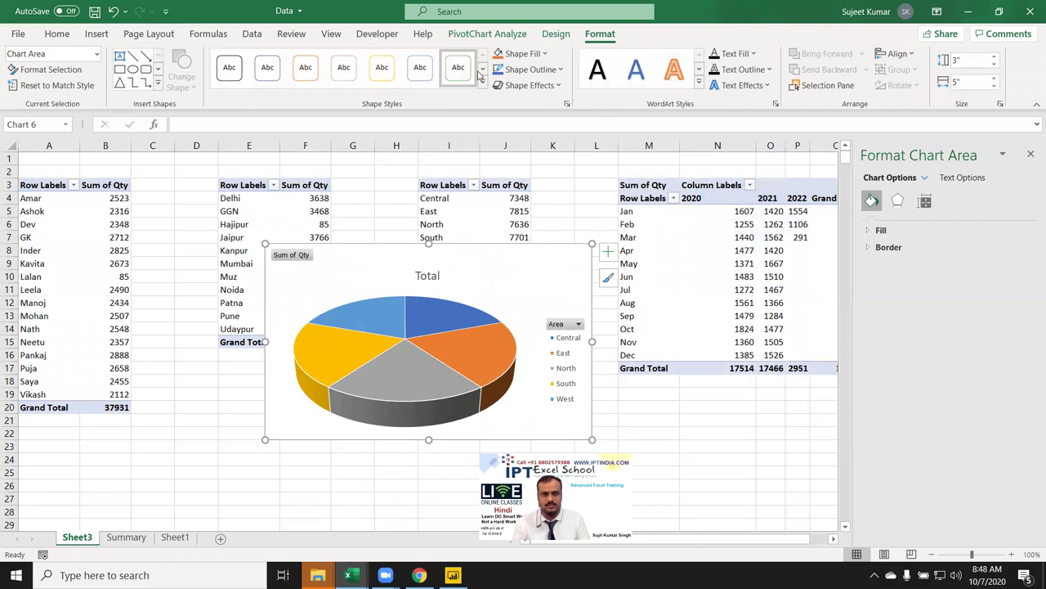
click(554, 35)
click(609, 88)
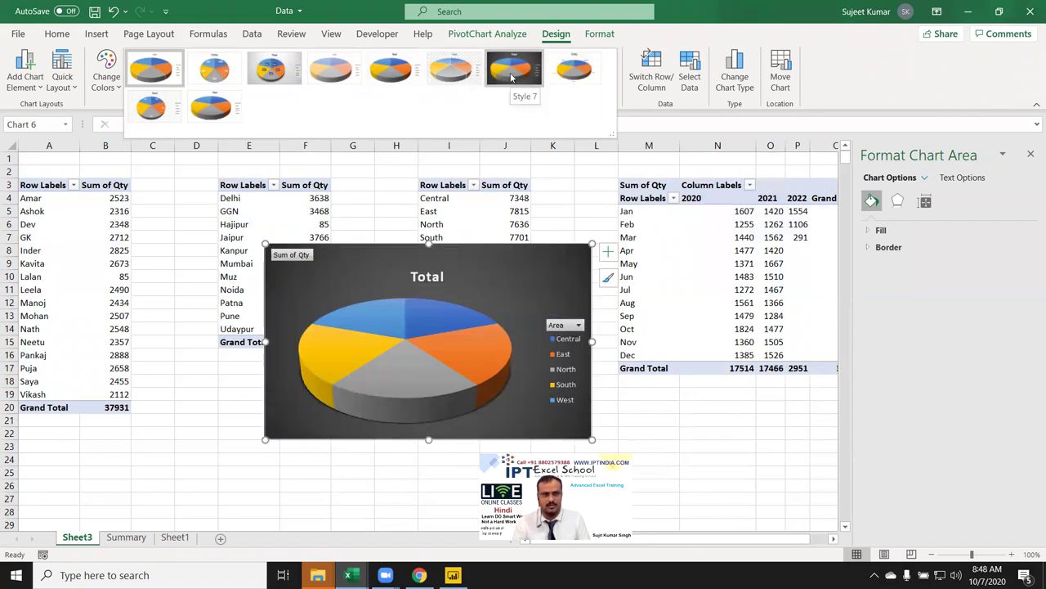
click(275, 70)
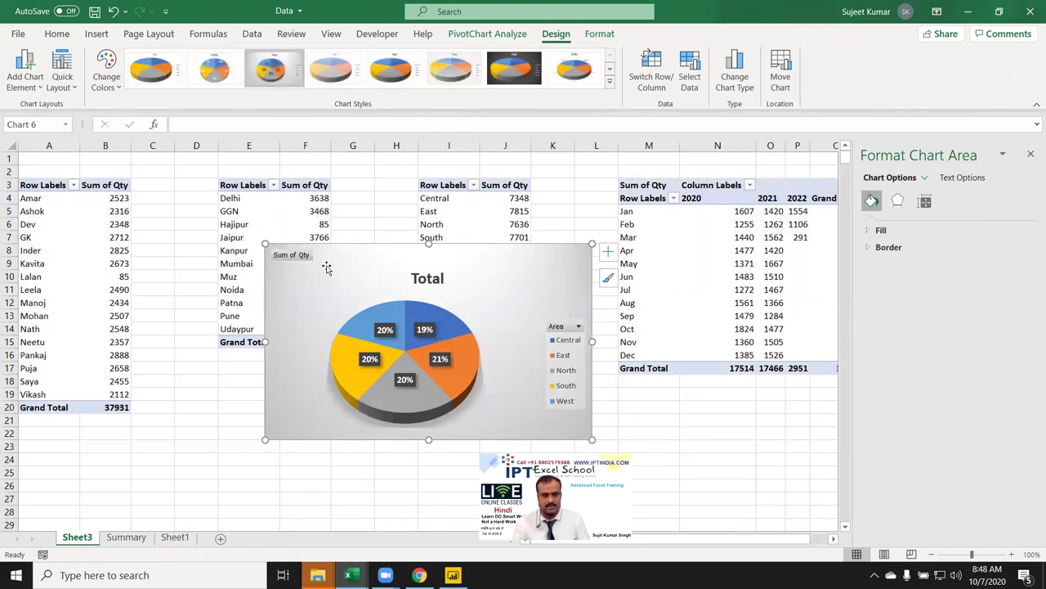
Remove the Sum of Qty button, title the pie 'Sales Zone', and cut it.
right_click(297, 256)
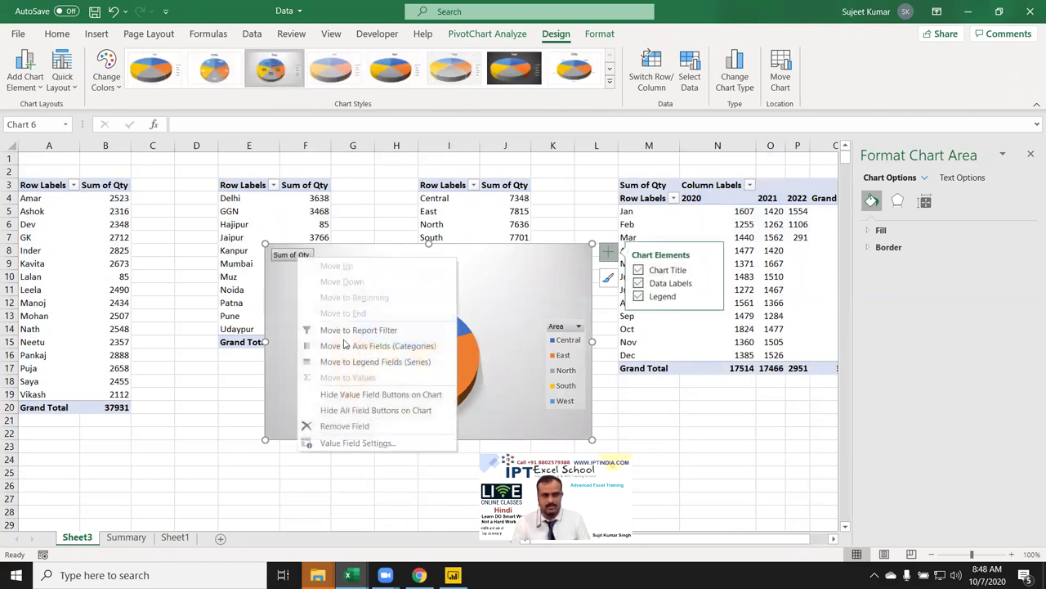
click(362, 423)
click(437, 260)
double_click(433, 262)
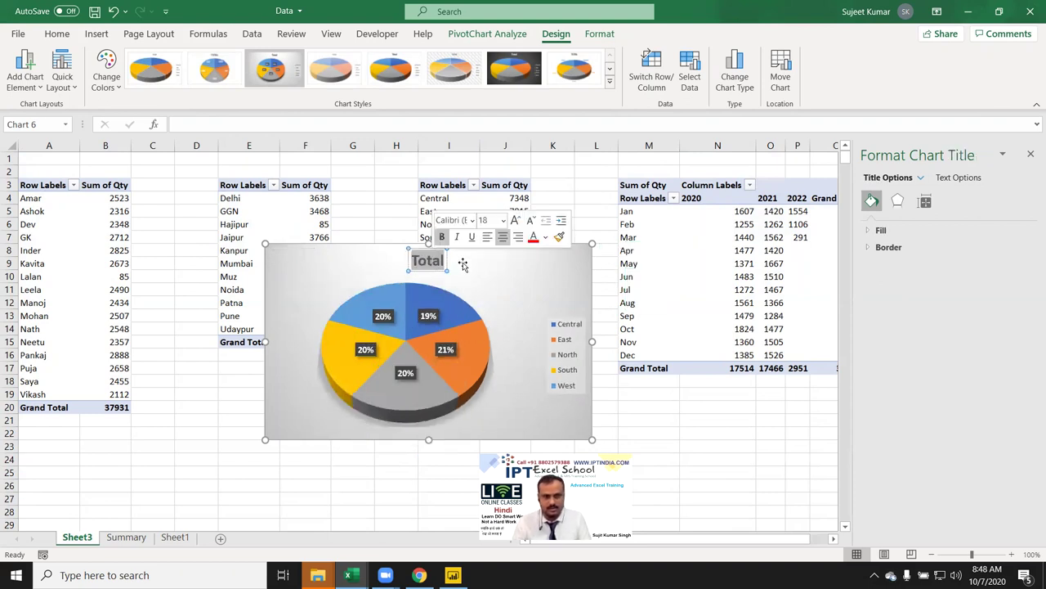
text(Sales Z)
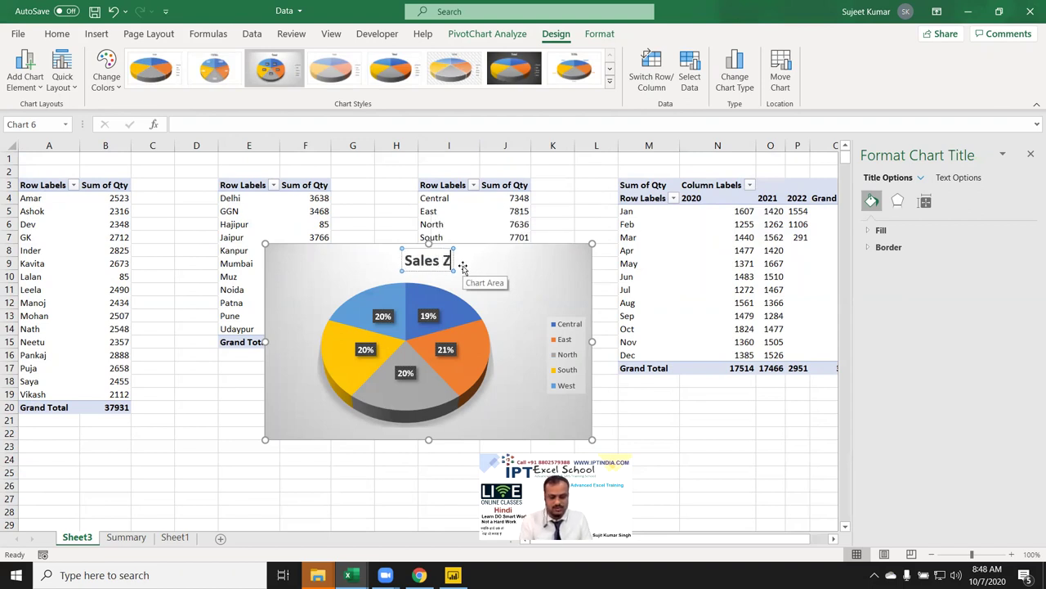
text(one)
click(532, 277)
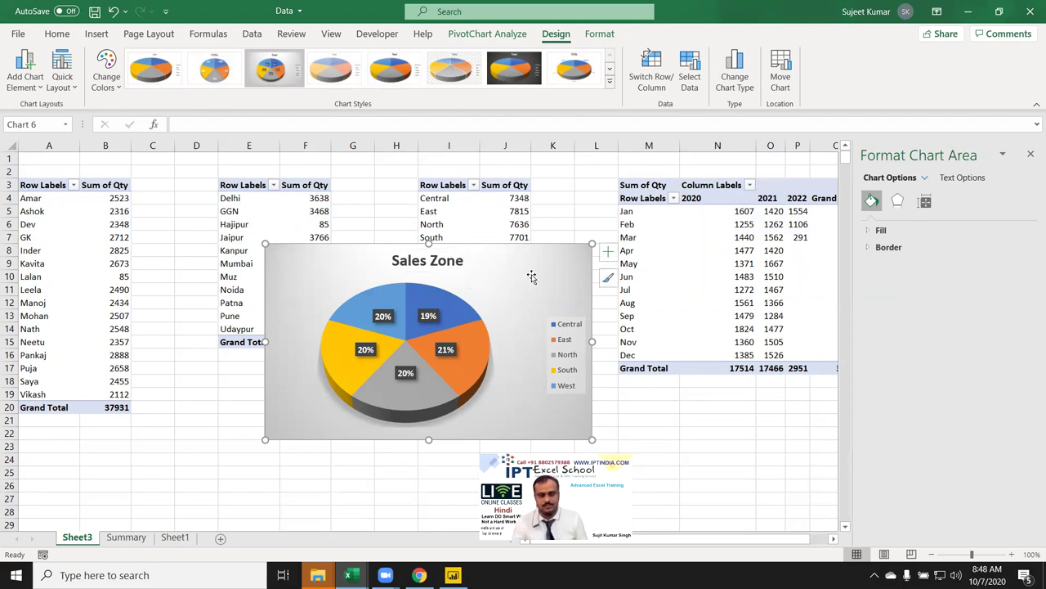
key(ctrl+x)
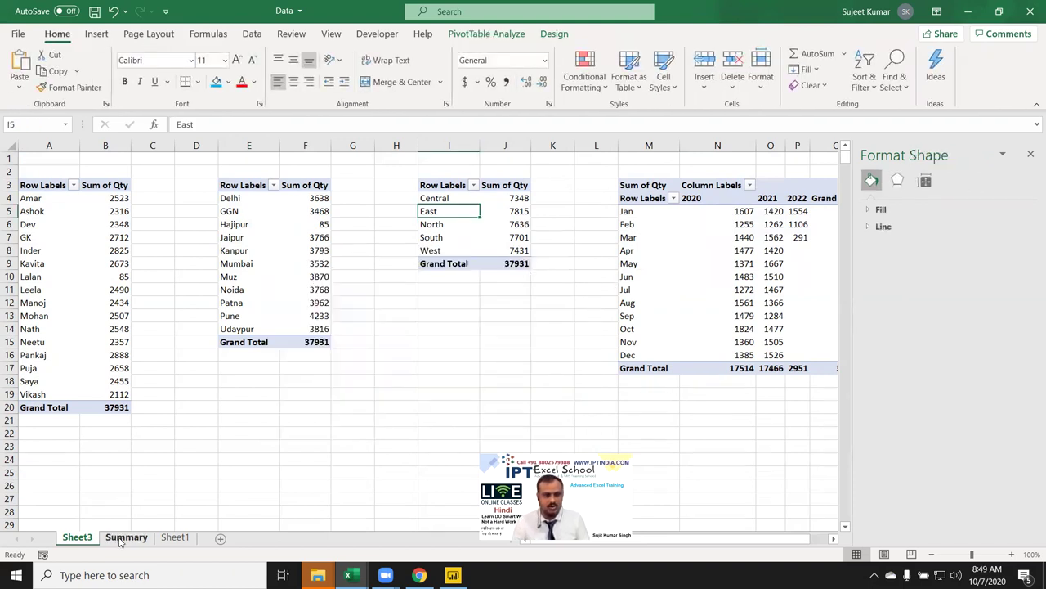
Paste the Sales Zone pie on Summary and resize it into the lower-left box.
click(120, 537)
key(ctrl+v)
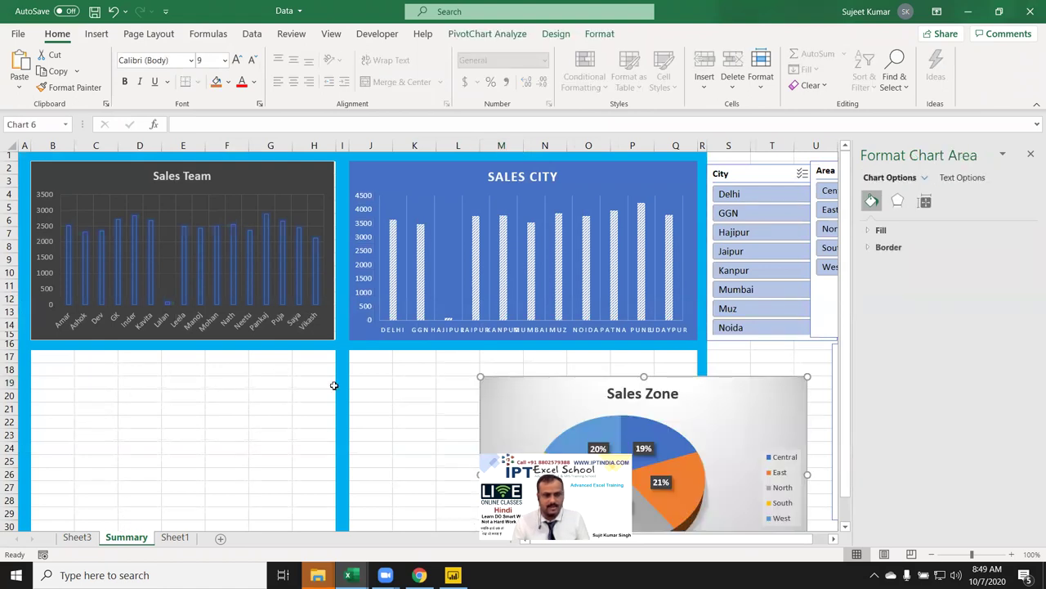
scroll(334, 383, down, 3)
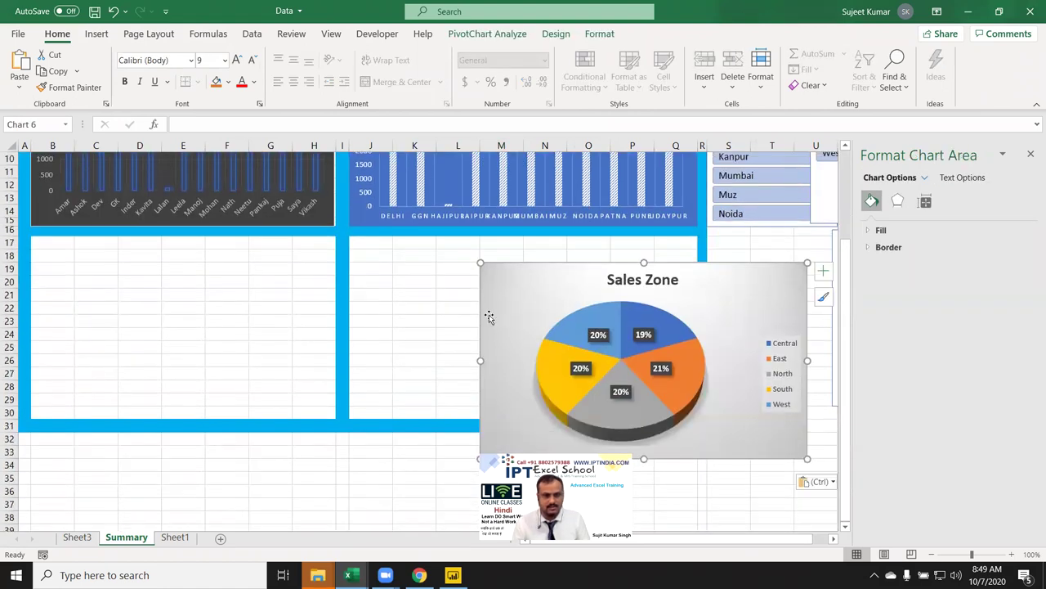
click(257, 307)
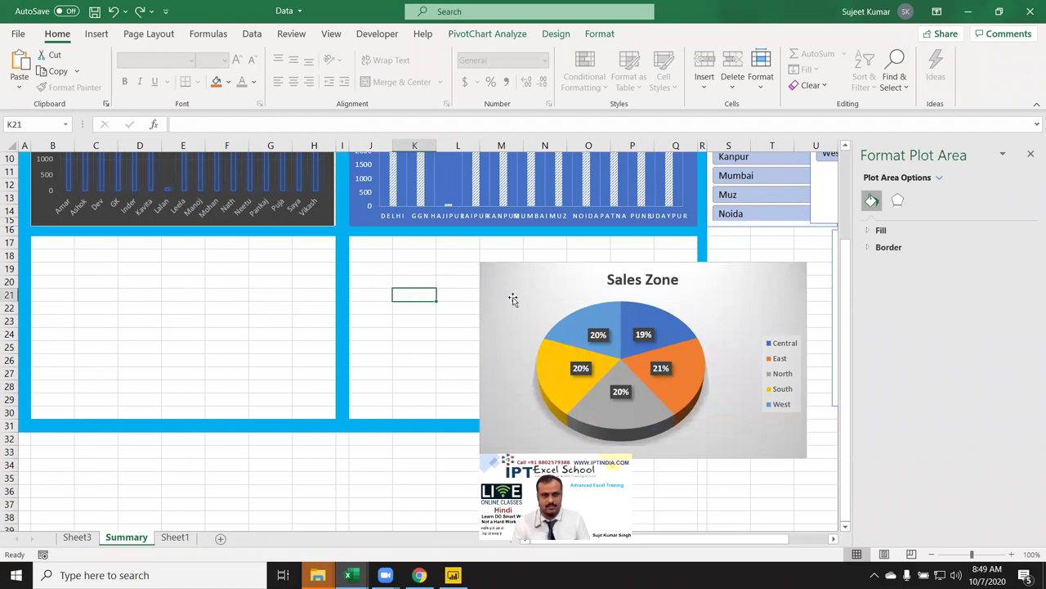
drag(498, 273, 67, 250)
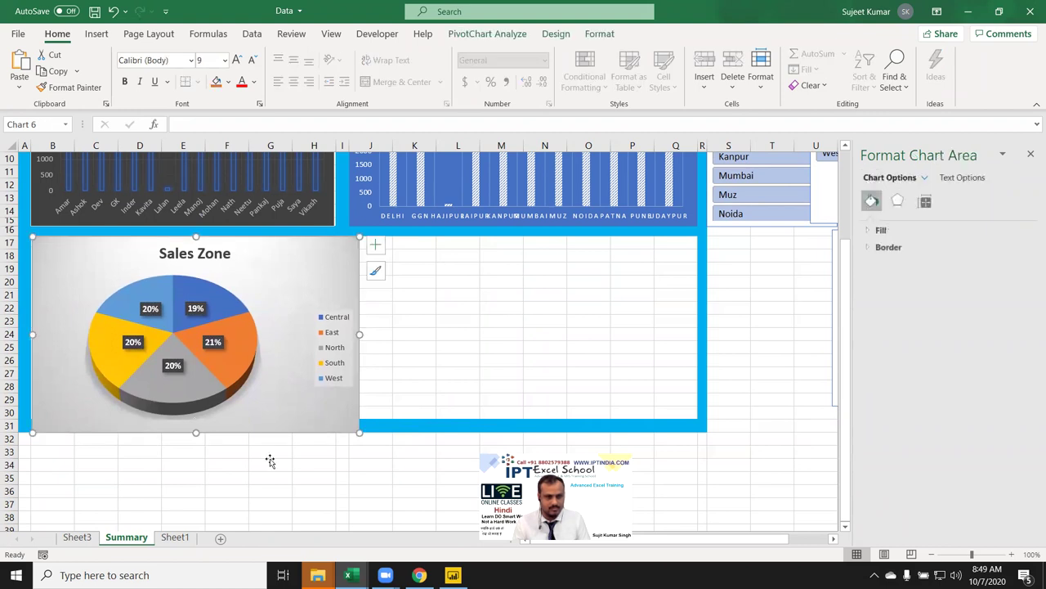
drag(358, 433, 329, 417)
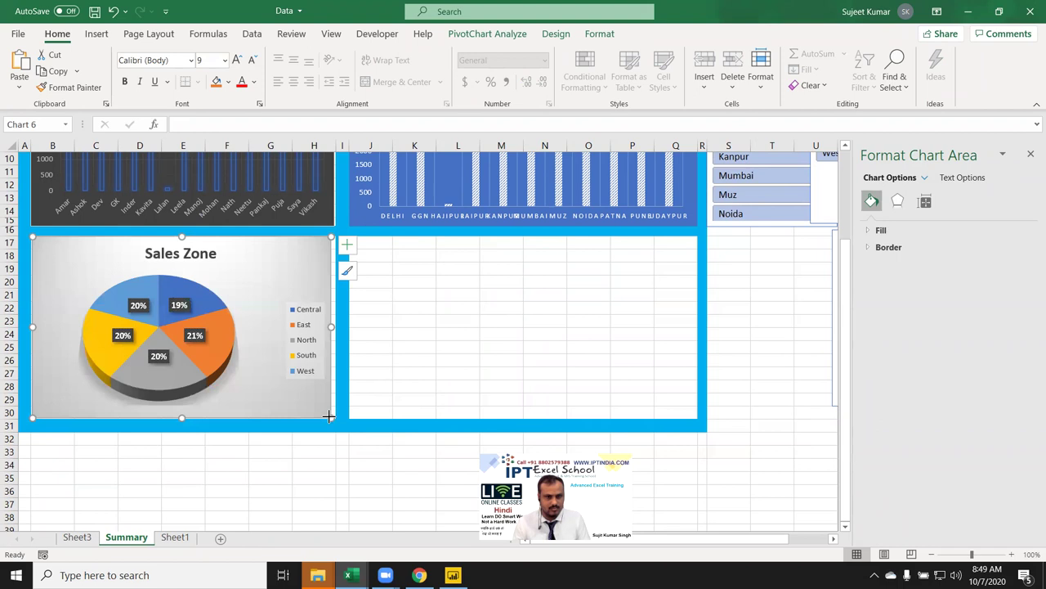
click(303, 463)
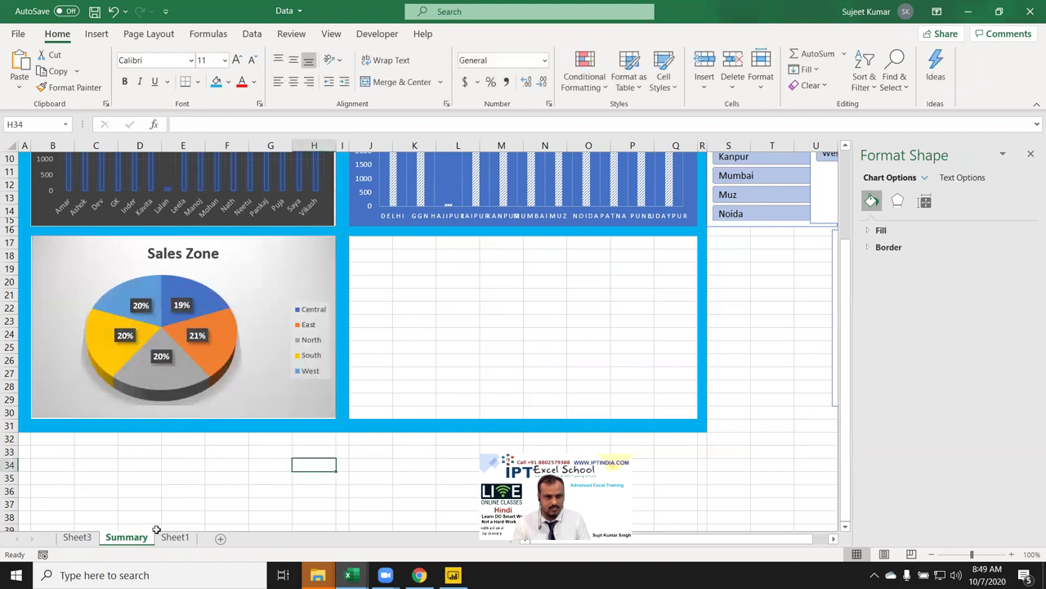
Insert a clustered column PivotChart of monthly Qty by year and widen it.
click(73, 537)
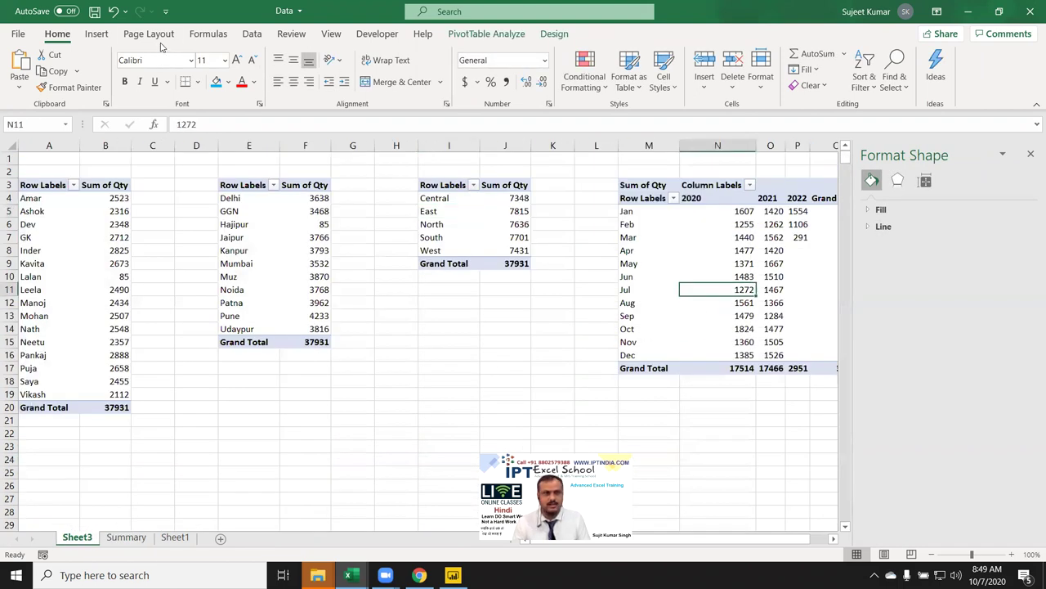
click(96, 34)
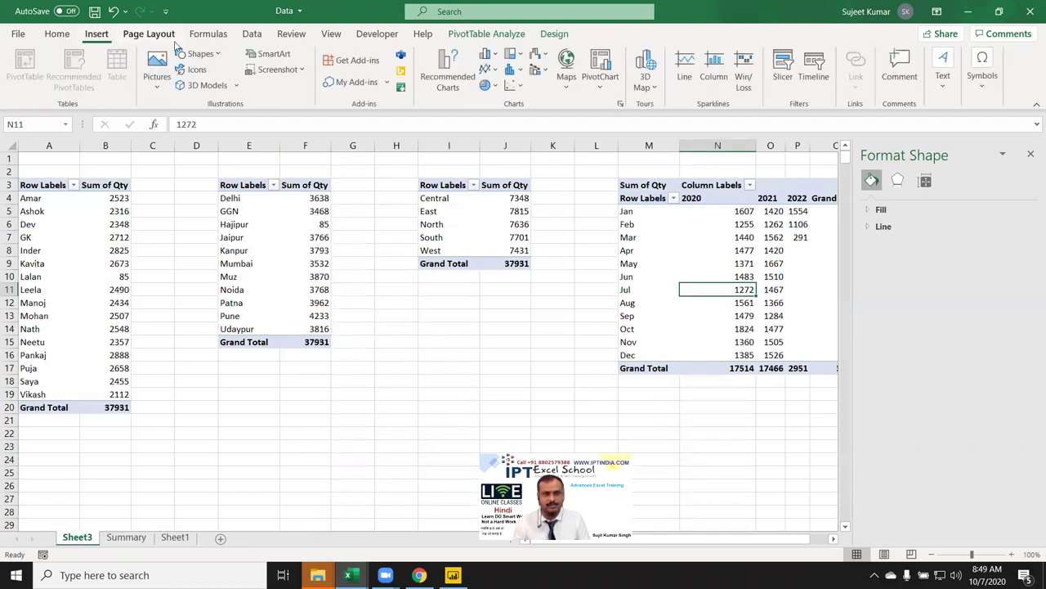
click(501, 57)
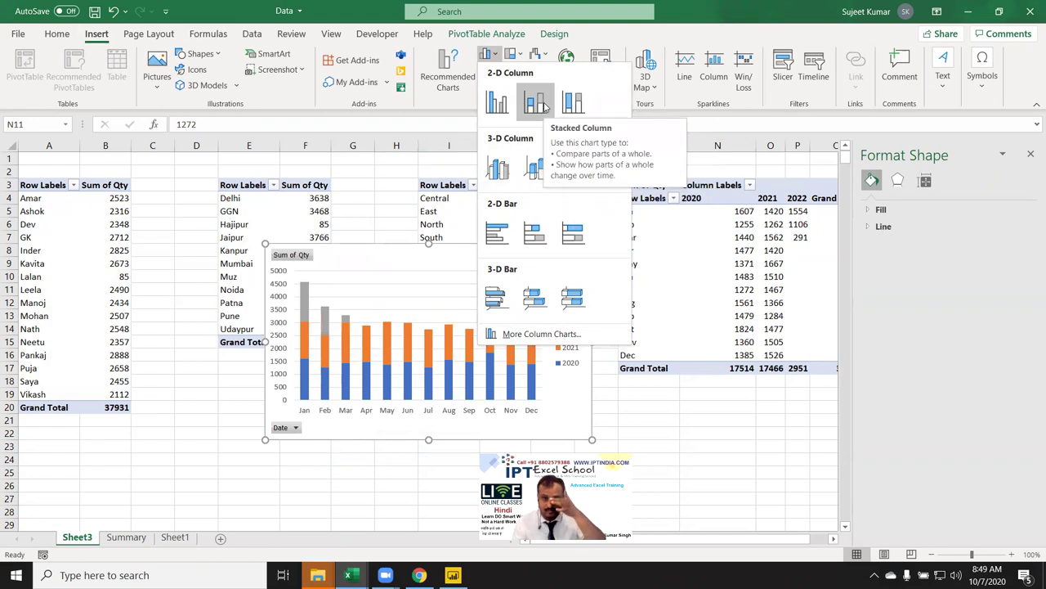
click(495, 100)
drag(265, 440, 174, 444)
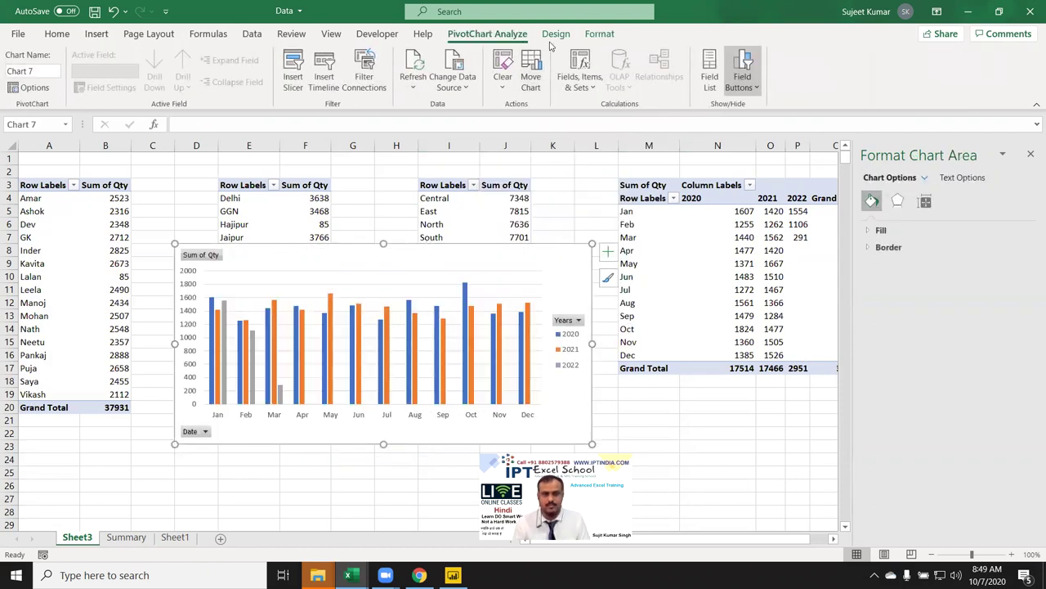
Give the yearly chart the dark outlined-bar style and cut it from Sheet3.
click(555, 34)
click(575, 70)
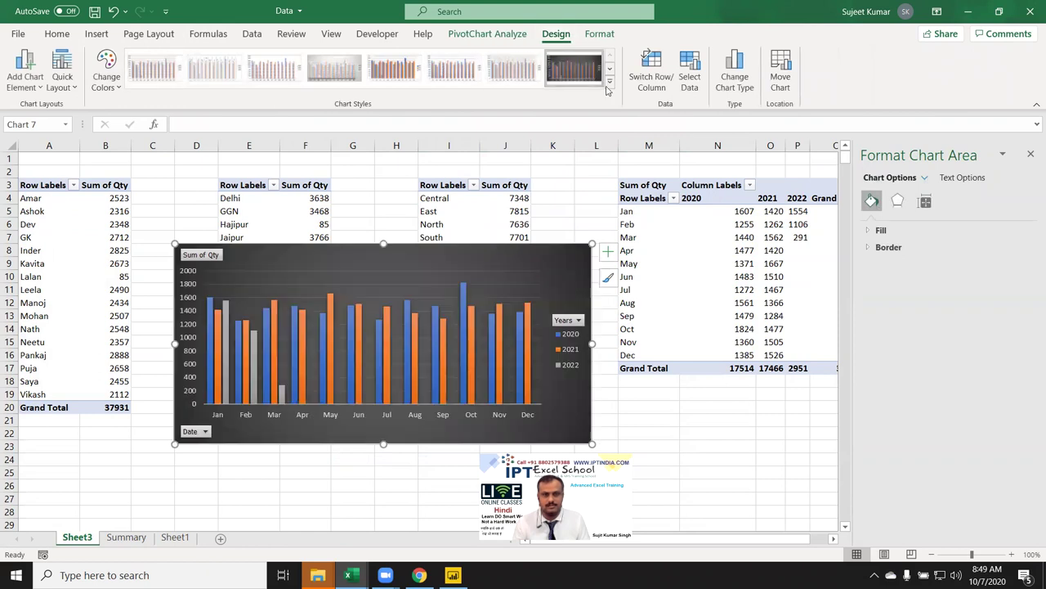
click(609, 84)
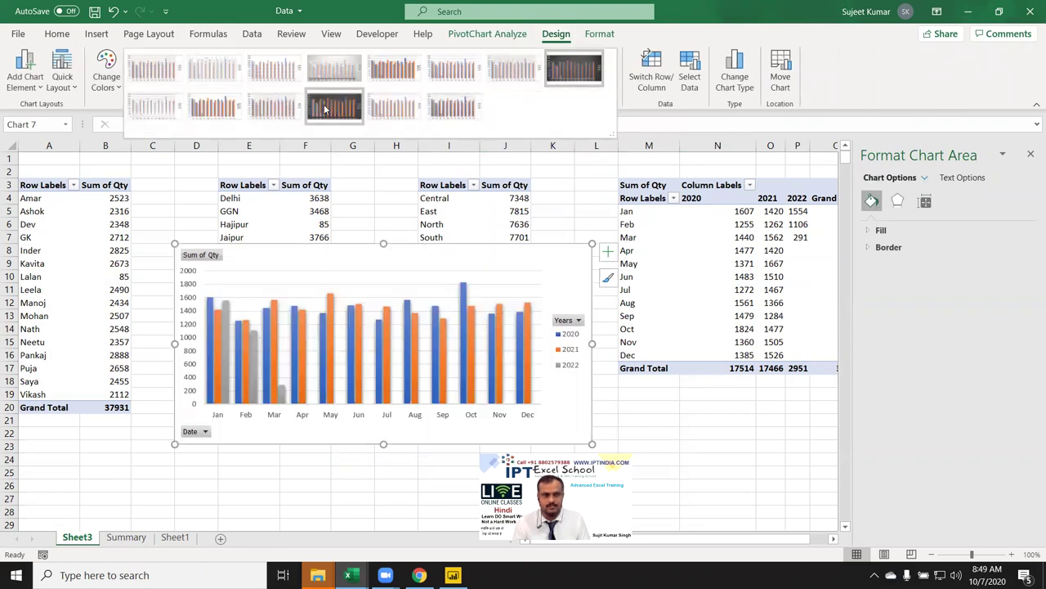
click(337, 110)
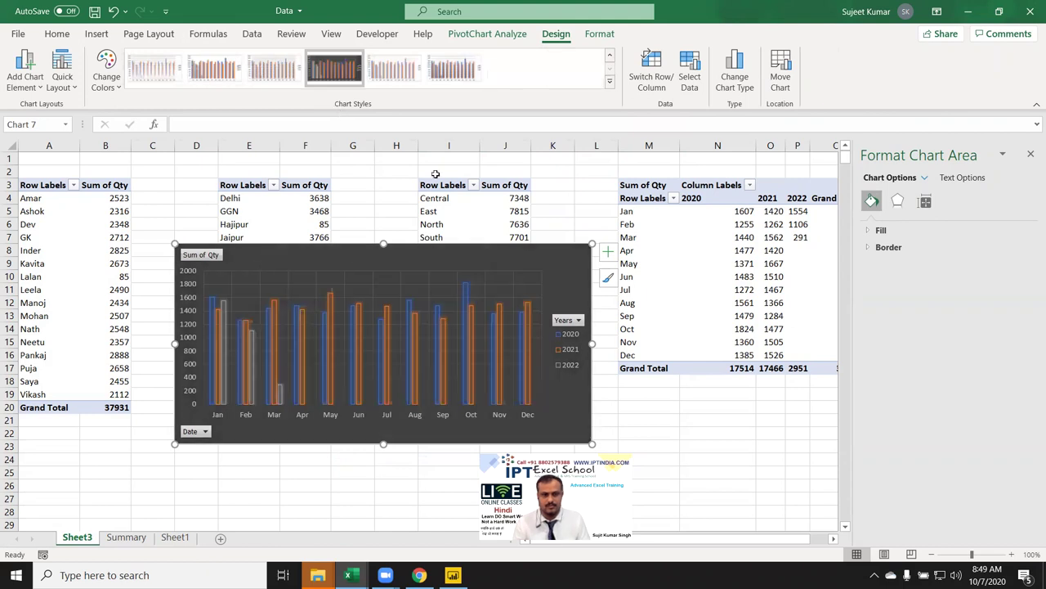
key(ctrl+x)
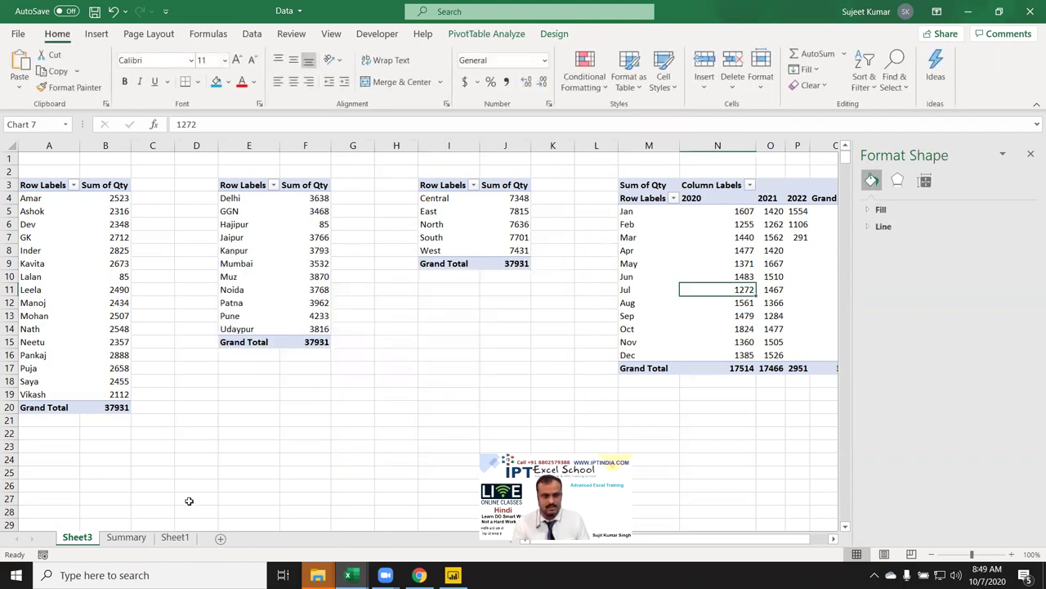
Paste the yearly chart into the lower-right box, hide its field buttons, resize to fit.
click(127, 537)
click(460, 338)
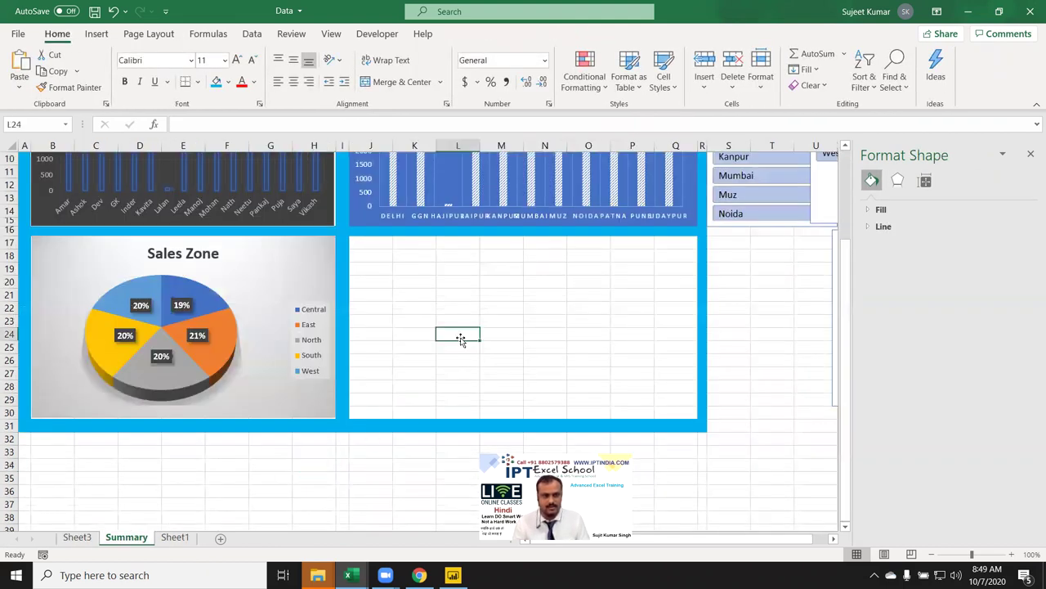
key(ctrl+v)
drag(518, 341, 436, 246)
right_click(390, 250)
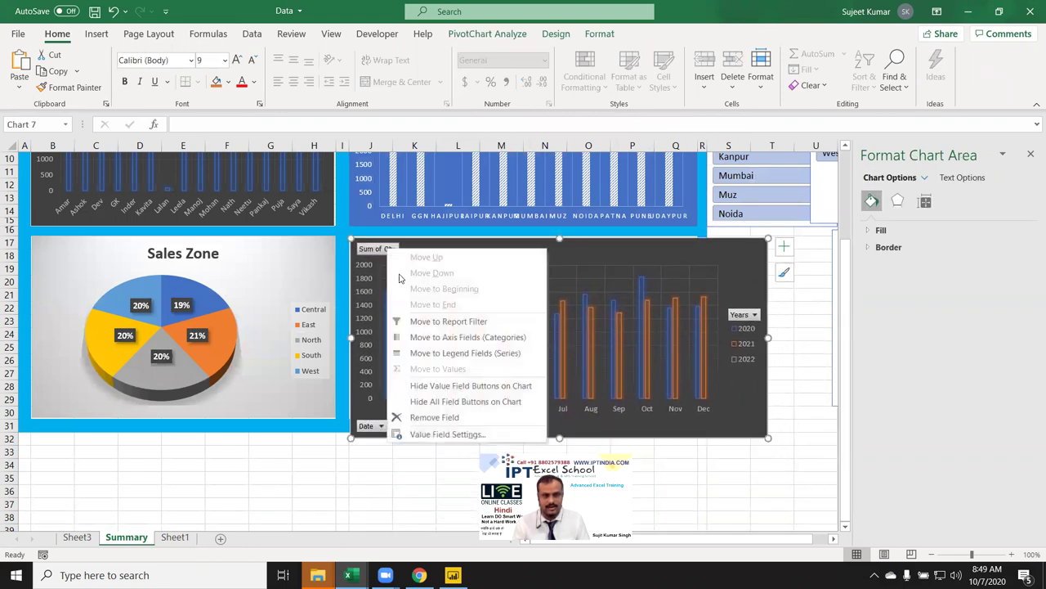
click(438, 402)
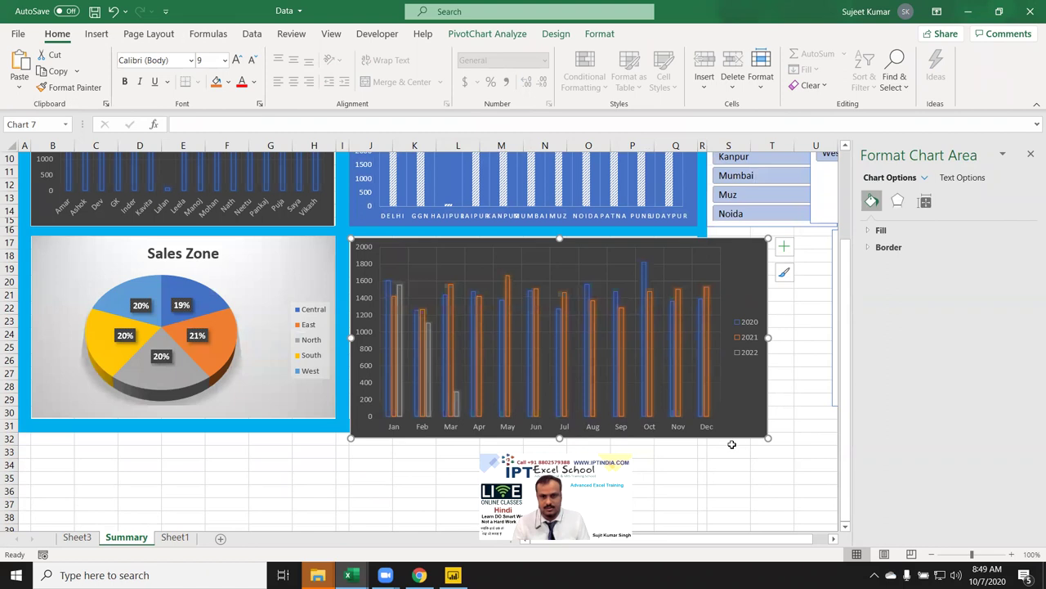
drag(767, 440, 696, 420)
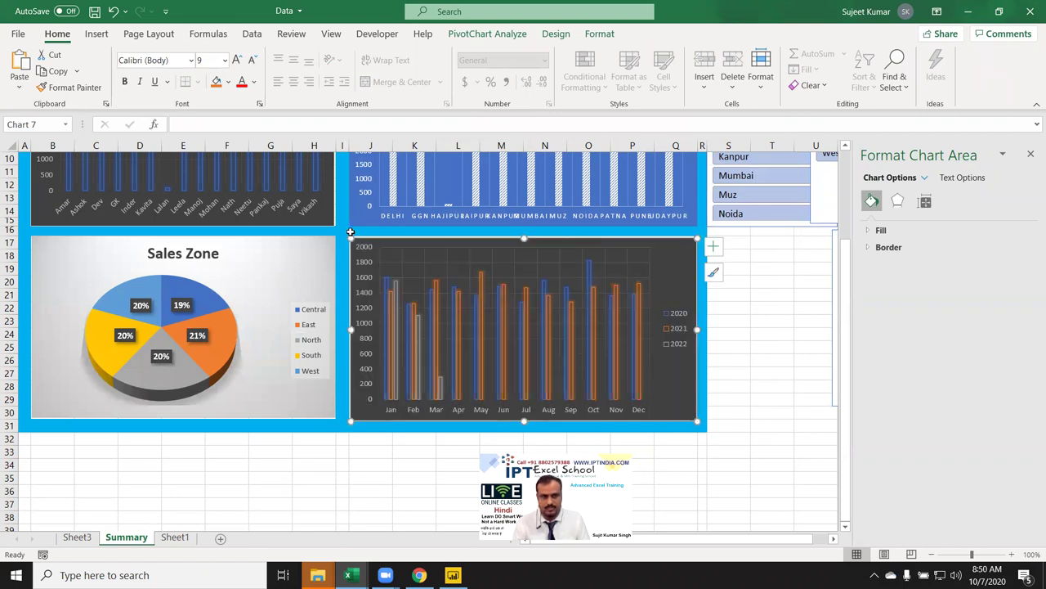
Nudge and slightly resize the yearly chart to align beside Sales Zone.
drag(352, 237, 354, 240)
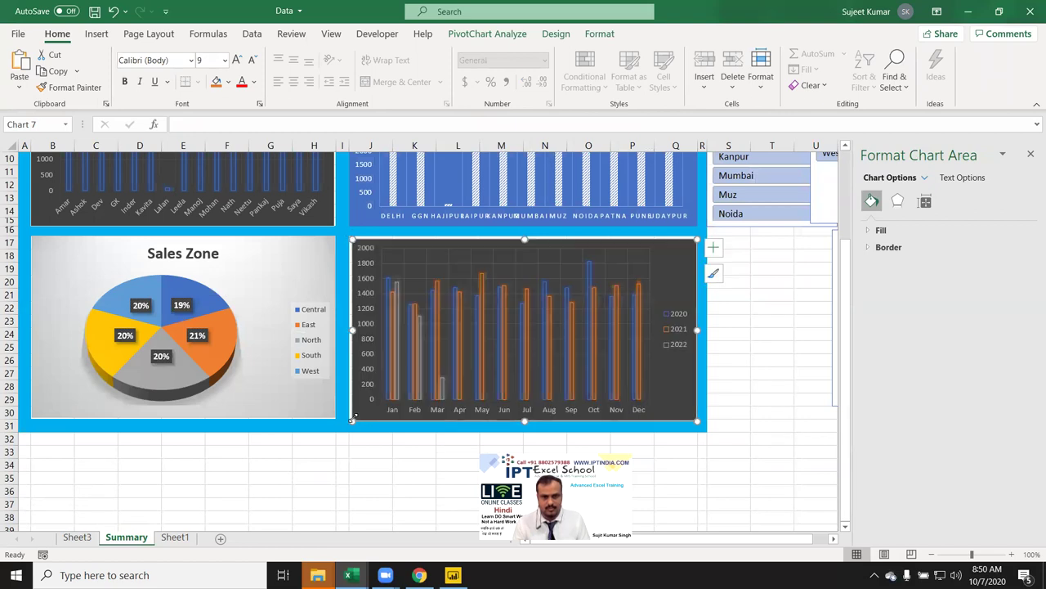
drag(350, 417, 348, 412)
click(353, 455)
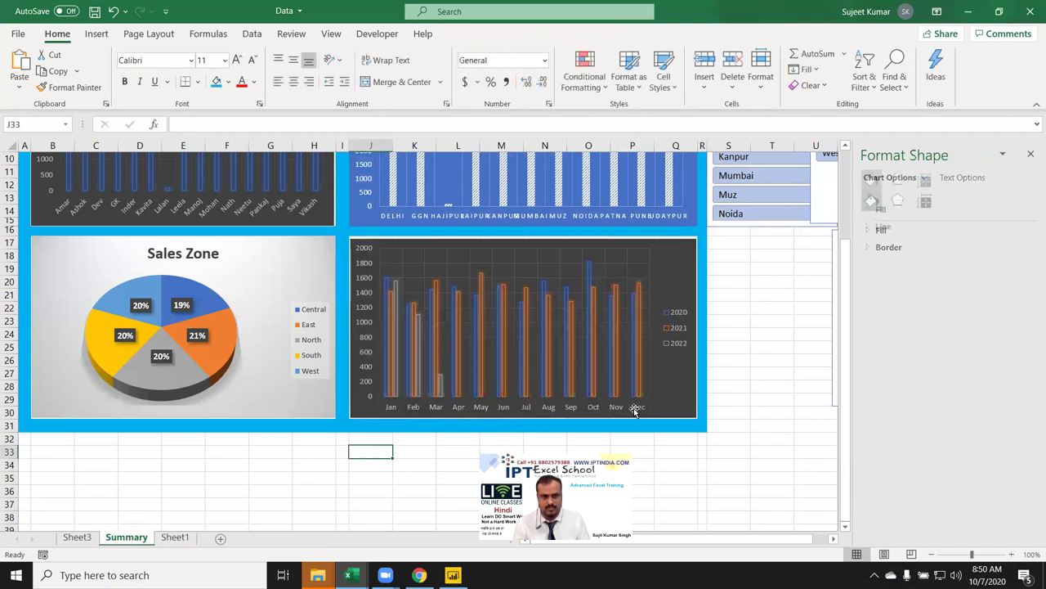
scroll(809, 376, up, 3)
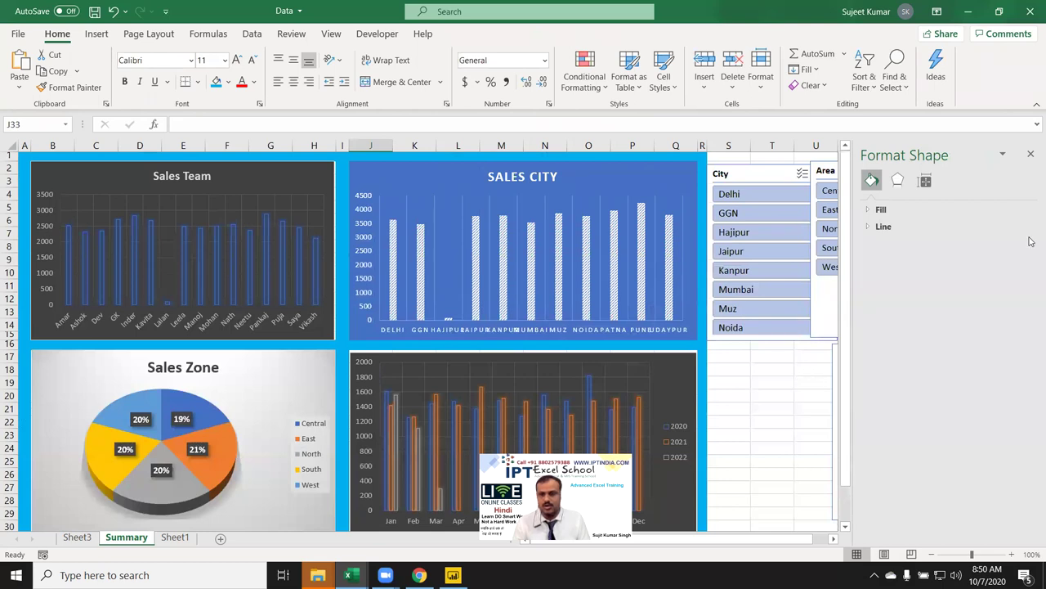
Set the Area slicer to 2 columns, shorten it, and move it right.
click(1031, 154)
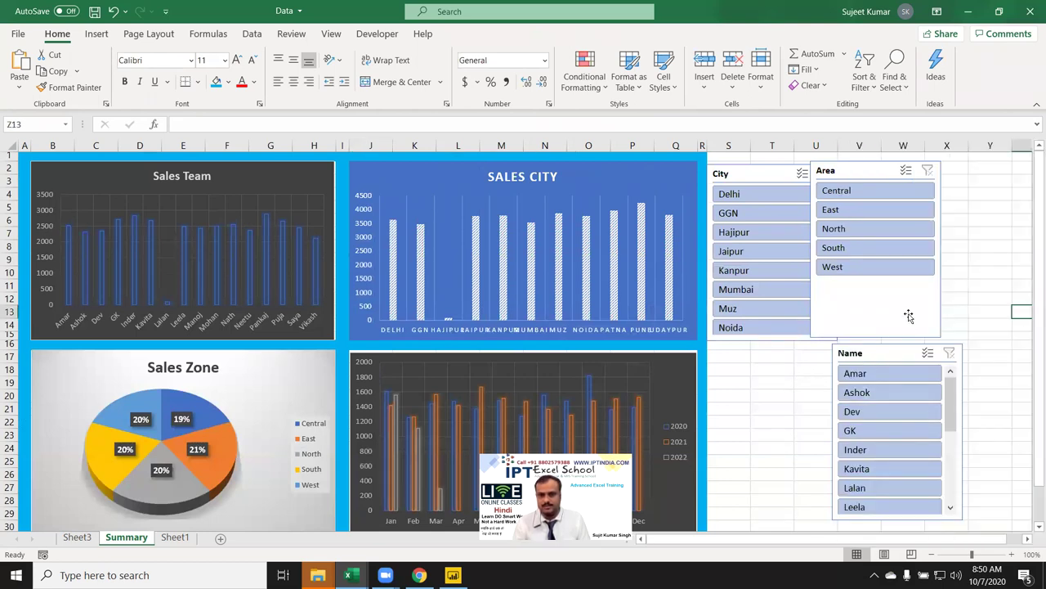
click(851, 172)
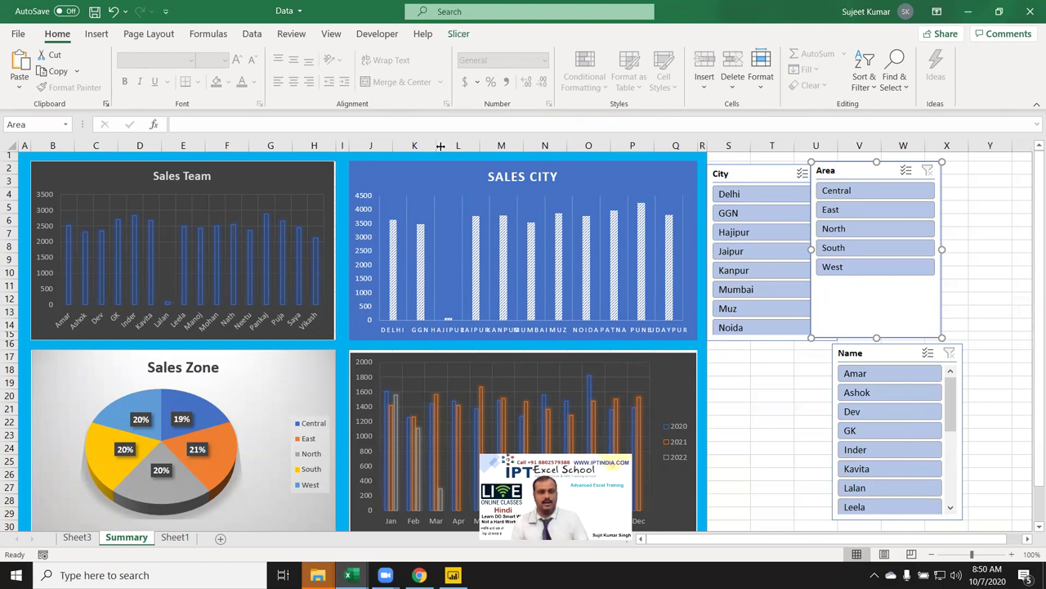
click(1023, 244)
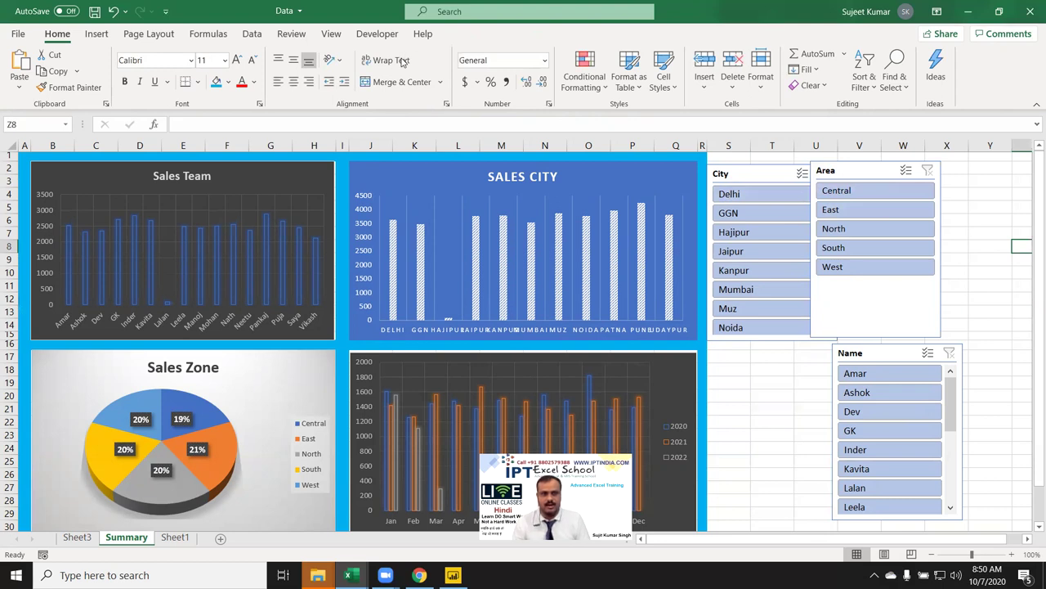
click(868, 172)
click(458, 33)
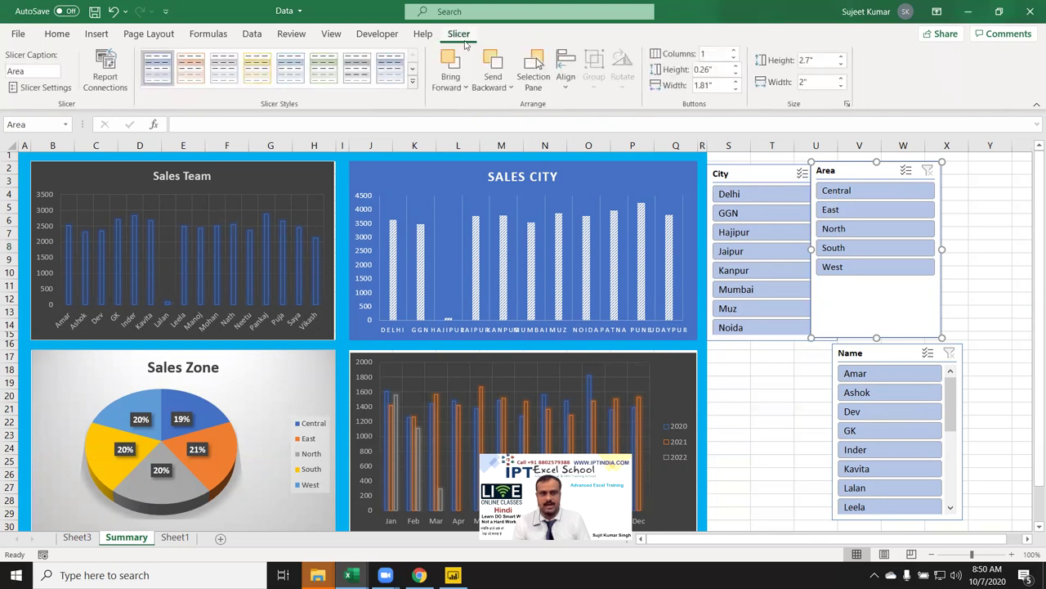
click(735, 50)
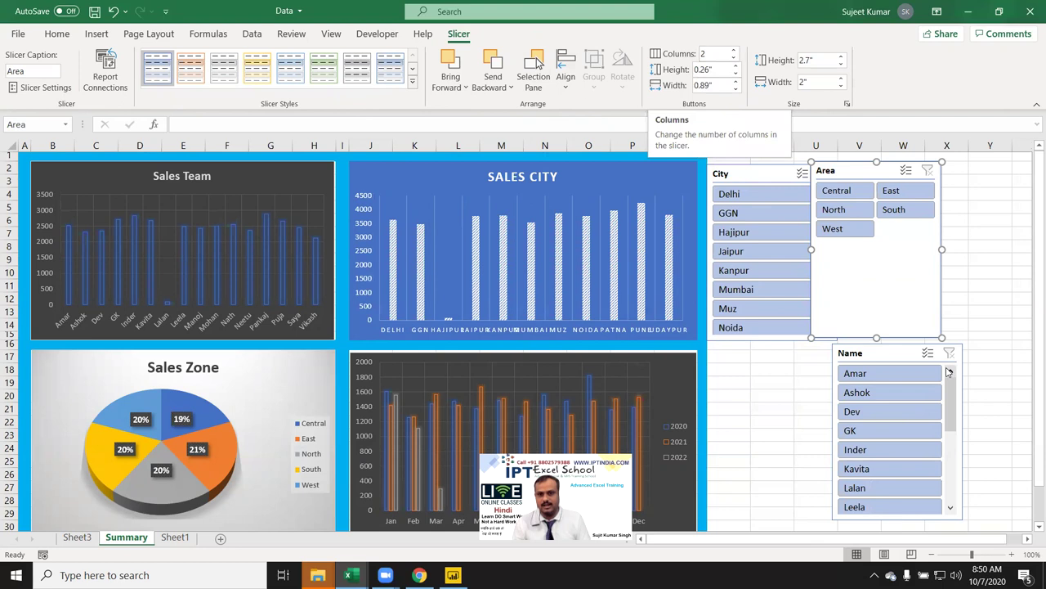
drag(879, 336, 876, 245)
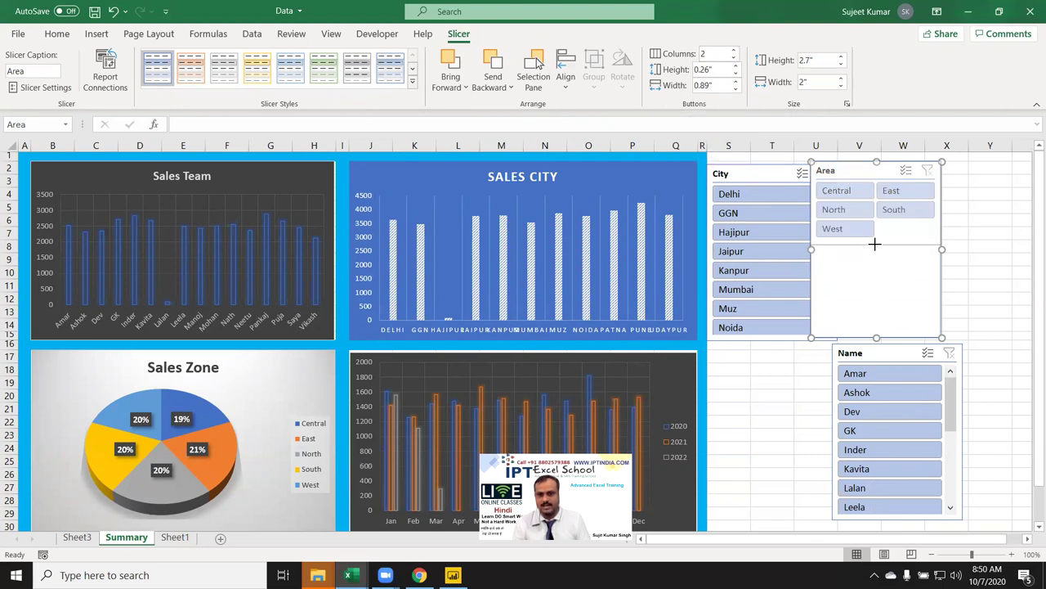
drag(835, 168, 869, 167)
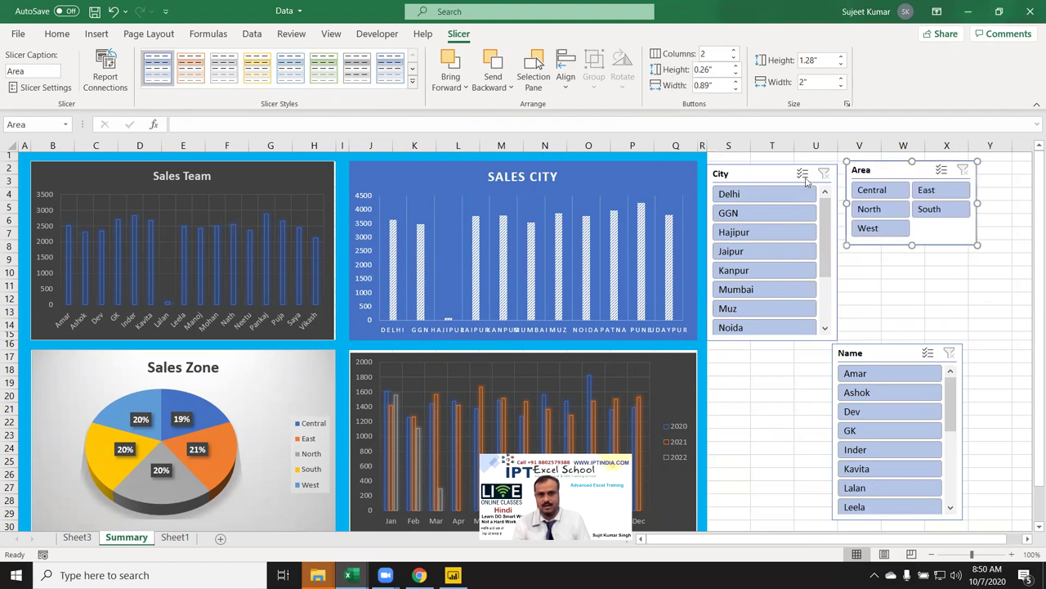
Set the City slicer to 2 columns and shrink it to fit.
click(767, 171)
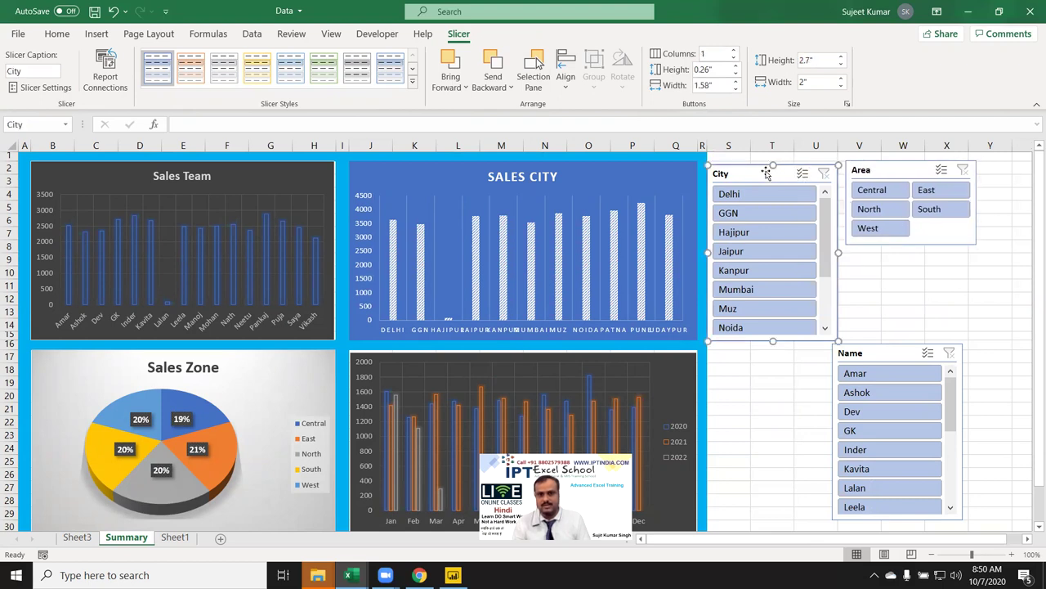
click(733, 50)
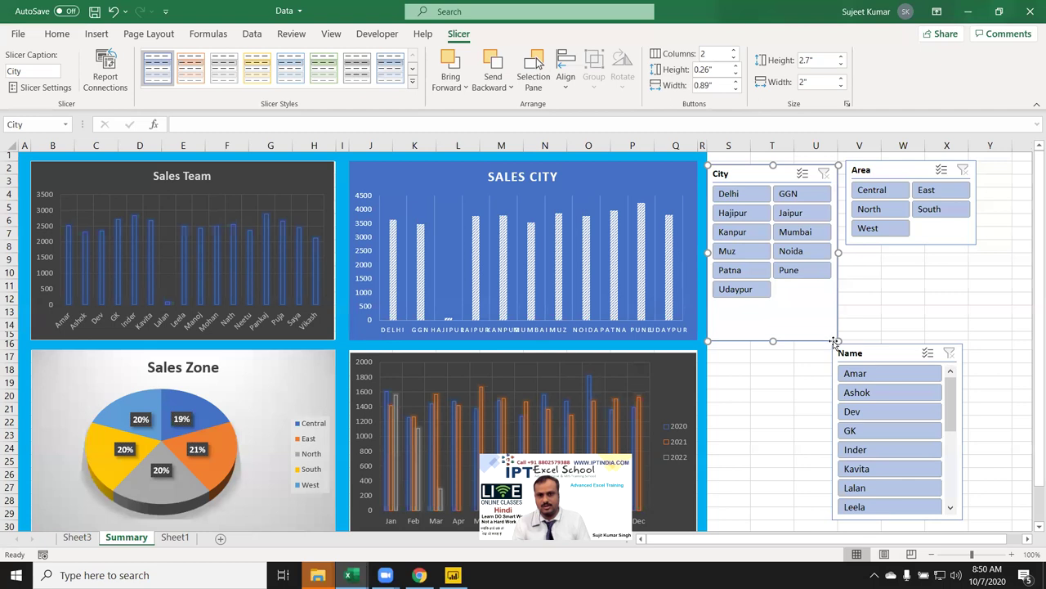
drag(834, 338, 834, 306)
Move the Area and City slicers down to the same level.
click(934, 284)
mouse_move(880, 170)
mouse_down()
mouse_move(869, 173)
mouse_move(891, 219)
mouse_move(876, 201)
mouse_up()
drag(778, 174, 778, 200)
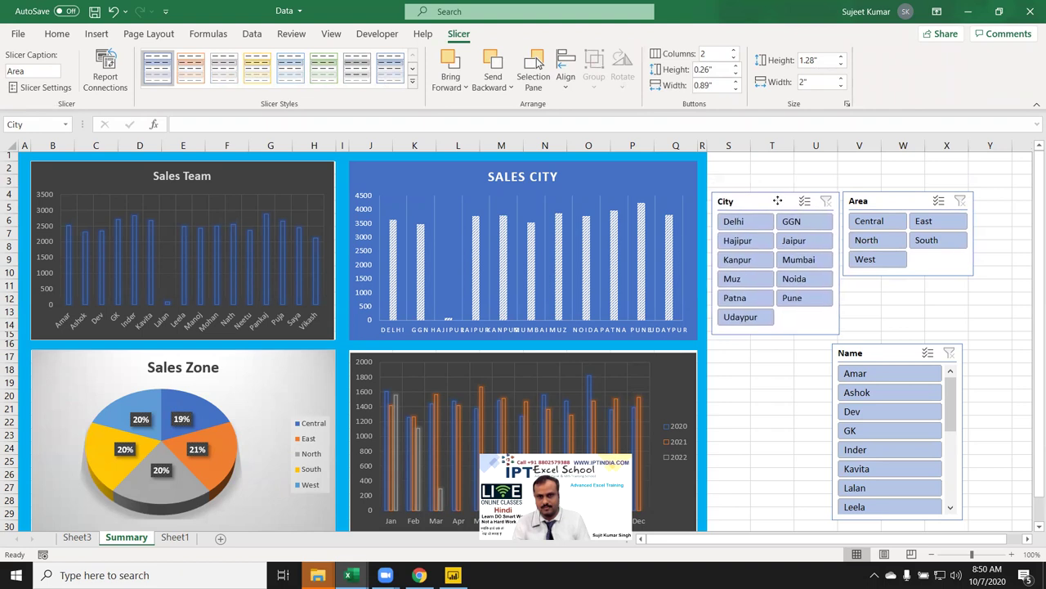
click(944, 306)
Set the Name slicer to 3 columns, shorten it, and place it below City.
mouse_move(886, 352)
mouse_down()
mouse_move(904, 299)
mouse_move(895, 290)
mouse_up()
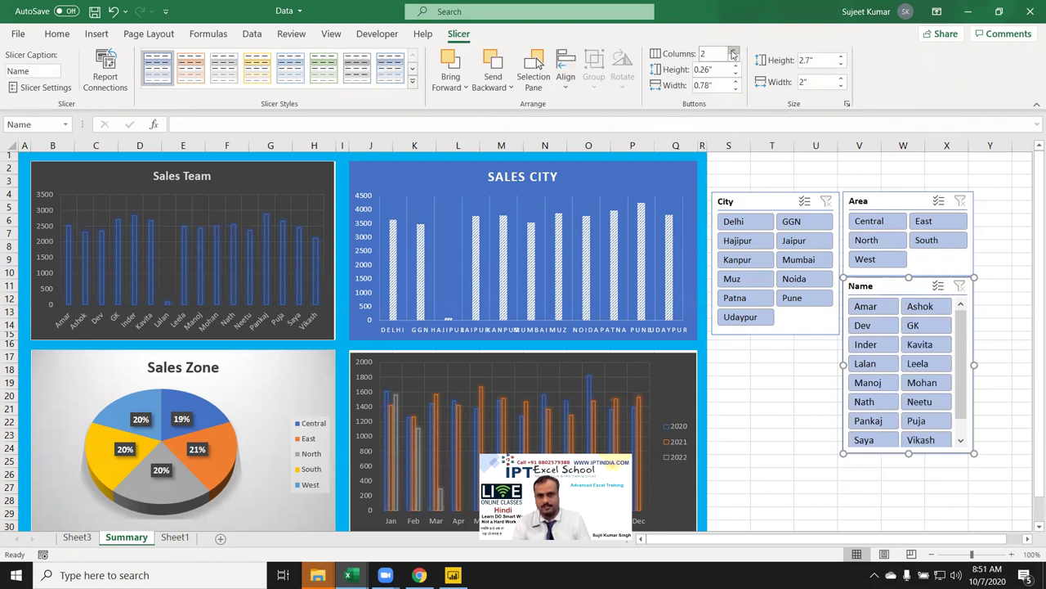
click(733, 51)
drag(871, 294, 873, 286)
drag(906, 454, 909, 421)
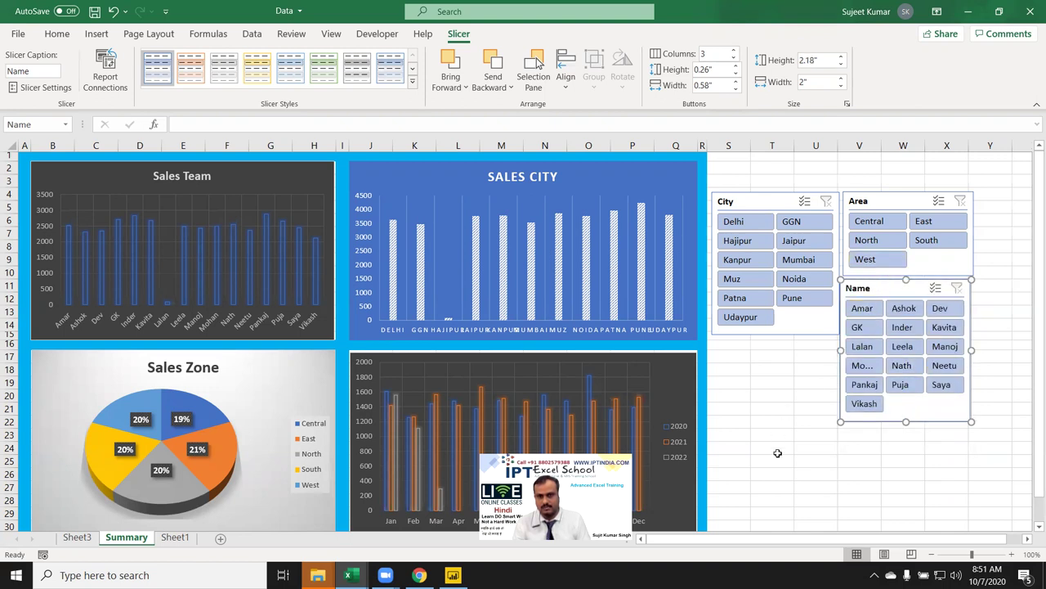
drag(859, 288, 737, 346)
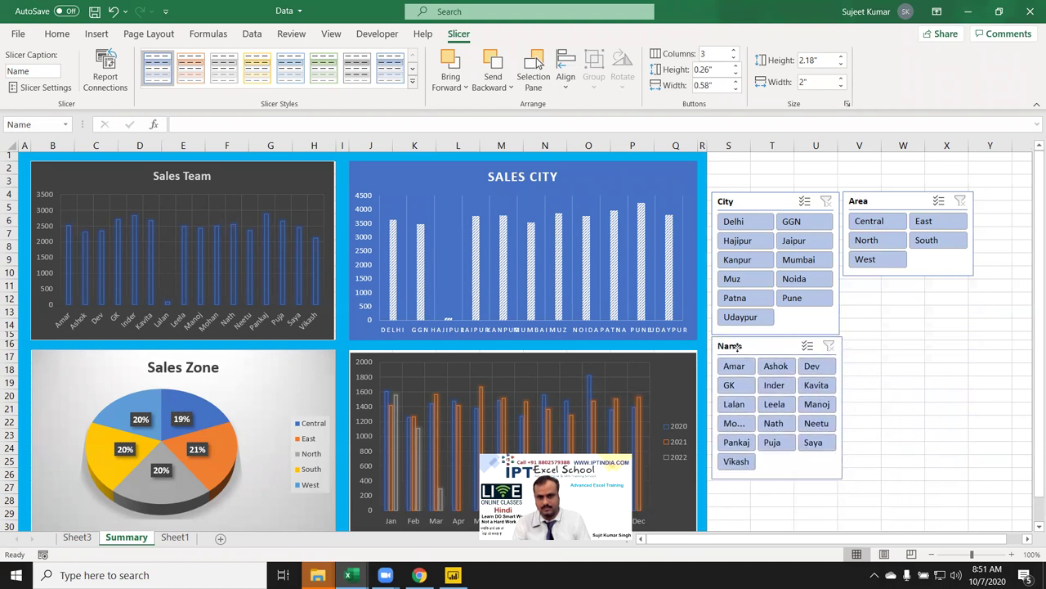
click(903, 345)
drag(886, 209, 750, 482)
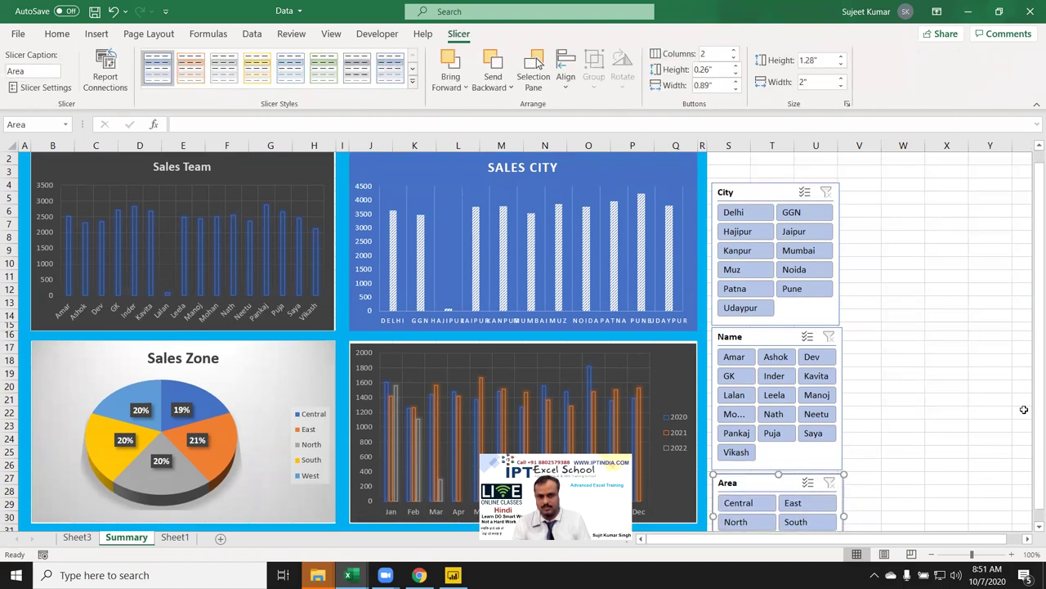
Move the City slicer to the top with the Name slicer directly beneath.
scroll(1030, 436, down, 1)
scroll(993, 432, up, 2)
drag(766, 194, 758, 169)
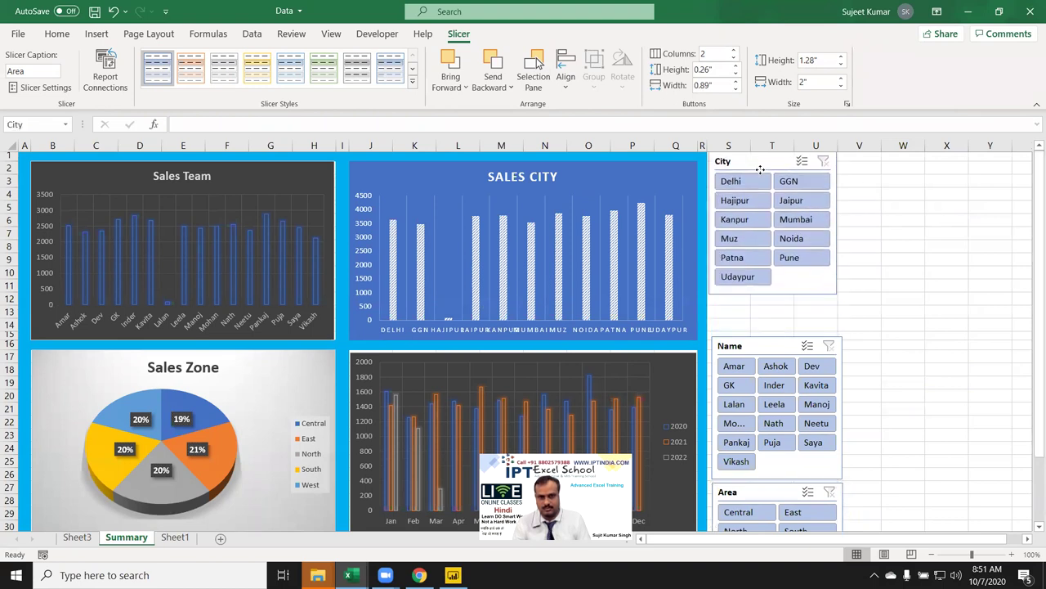
click(948, 247)
drag(752, 338, 746, 306)
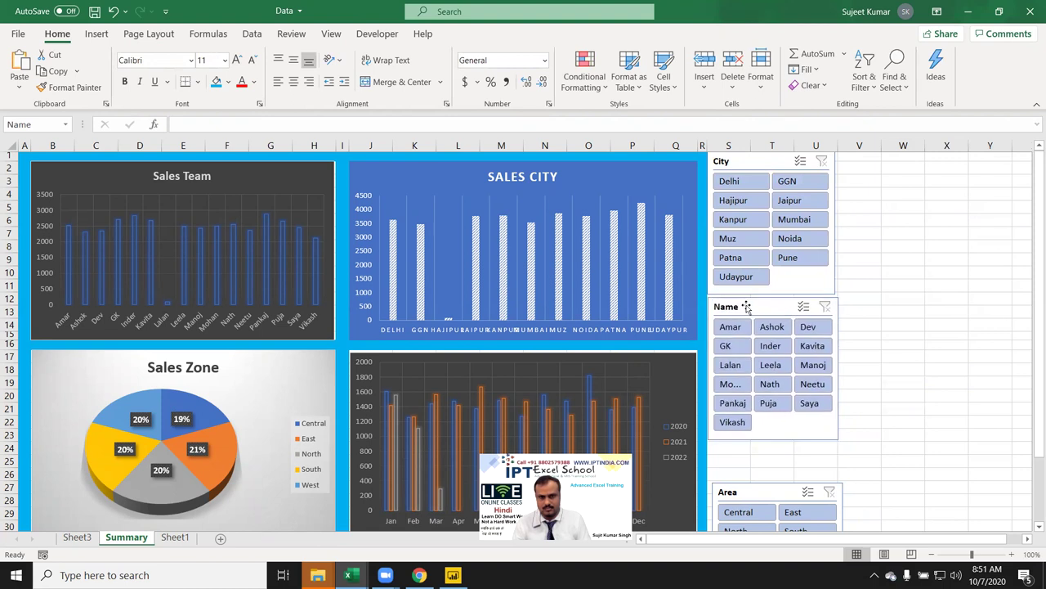
click(981, 382)
Move the Area slicer up under Name and select a cell block starting at V1.
scroll(940, 381, down, 4)
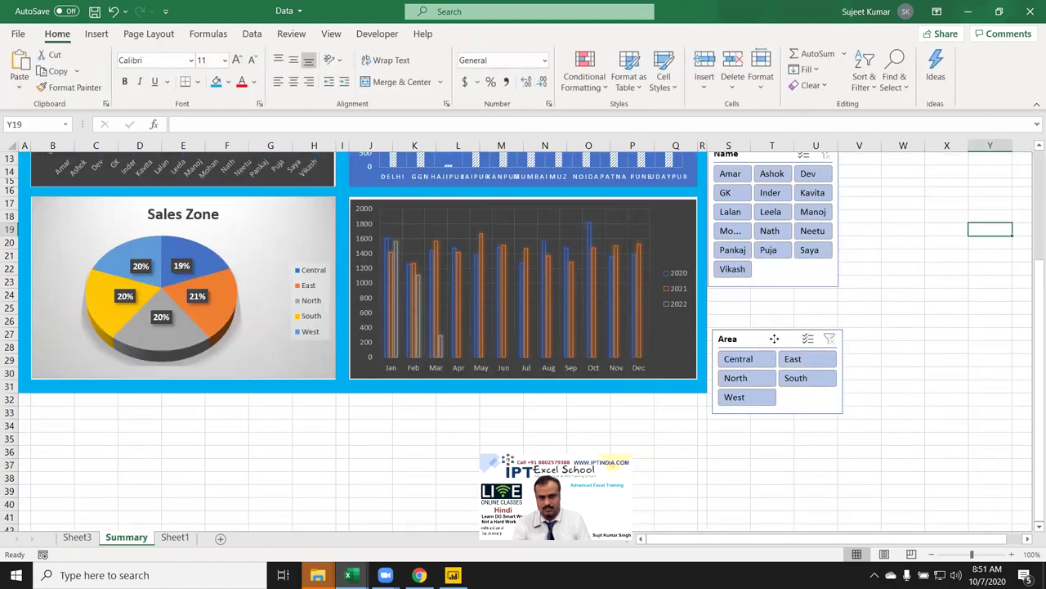
drag(774, 338, 774, 300)
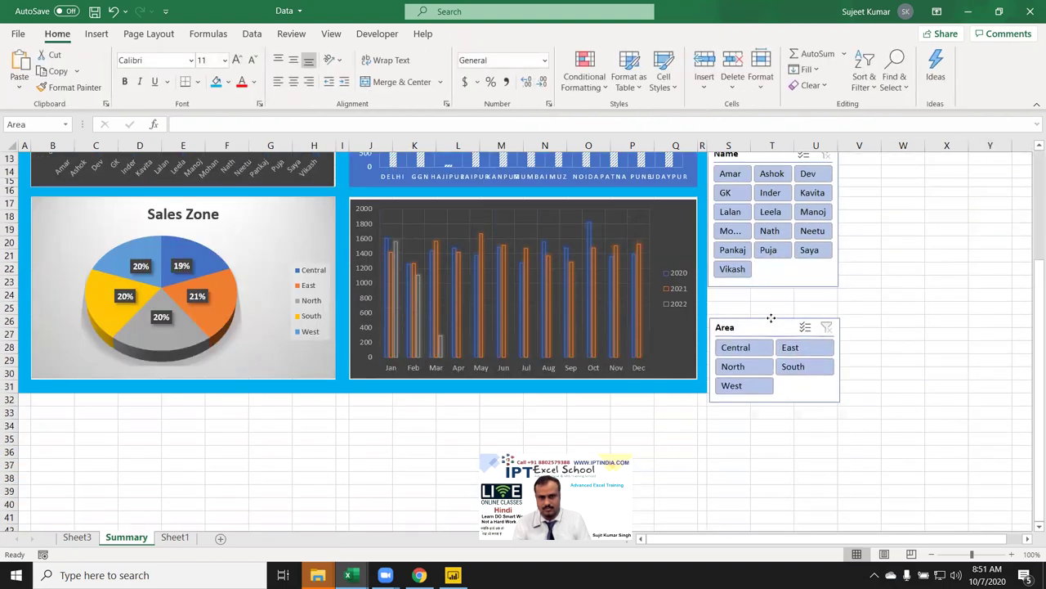
click(957, 308)
scroll(954, 309, up, 4)
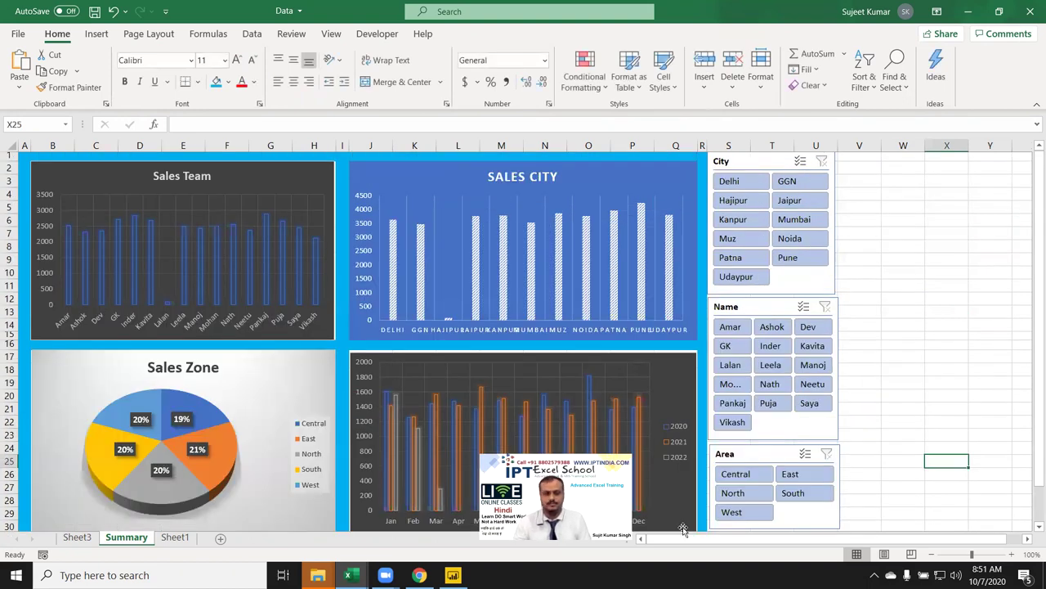
drag(682, 529, 672, 532)
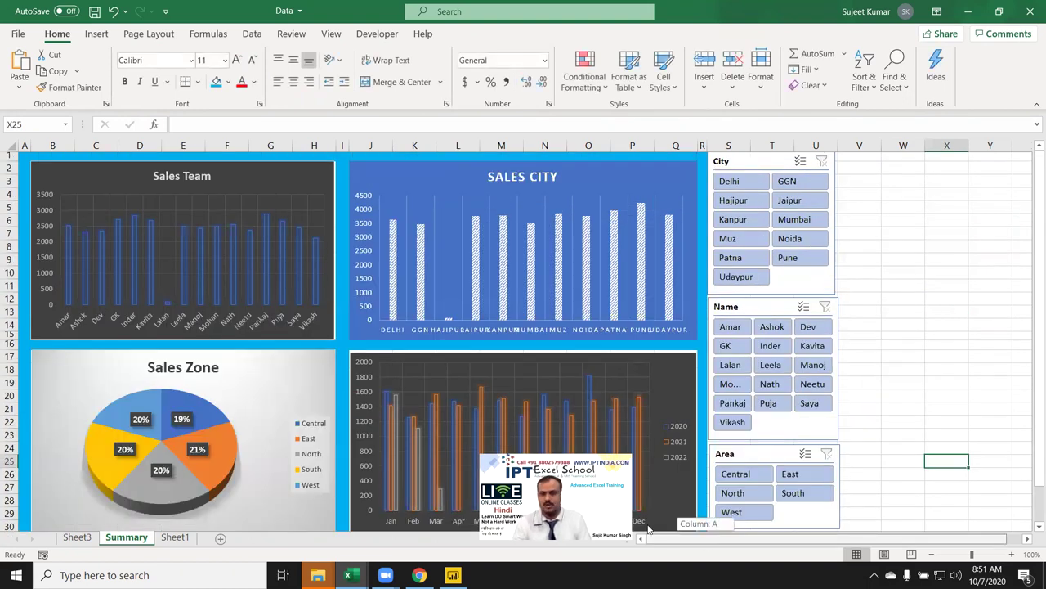
mouse_move(859, 156)
mouse_down()
mouse_move(1017, 269)
mouse_move(1021, 295)
mouse_move(1005, 290)
mouse_up()
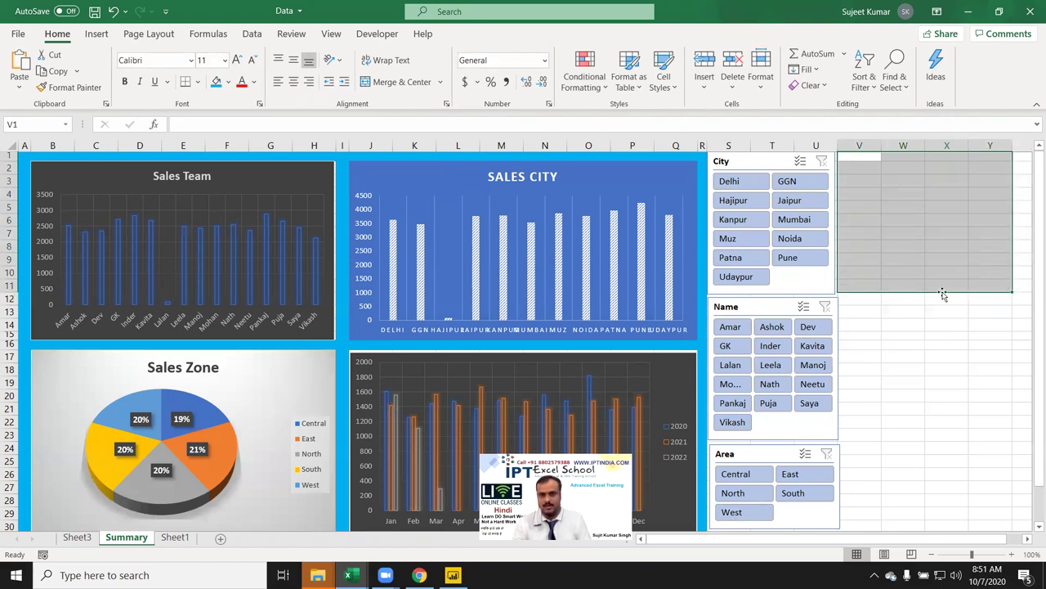
Merge & Center cells V1:Y4 and start typing the title with 'M'.
drag(857, 155, 983, 198)
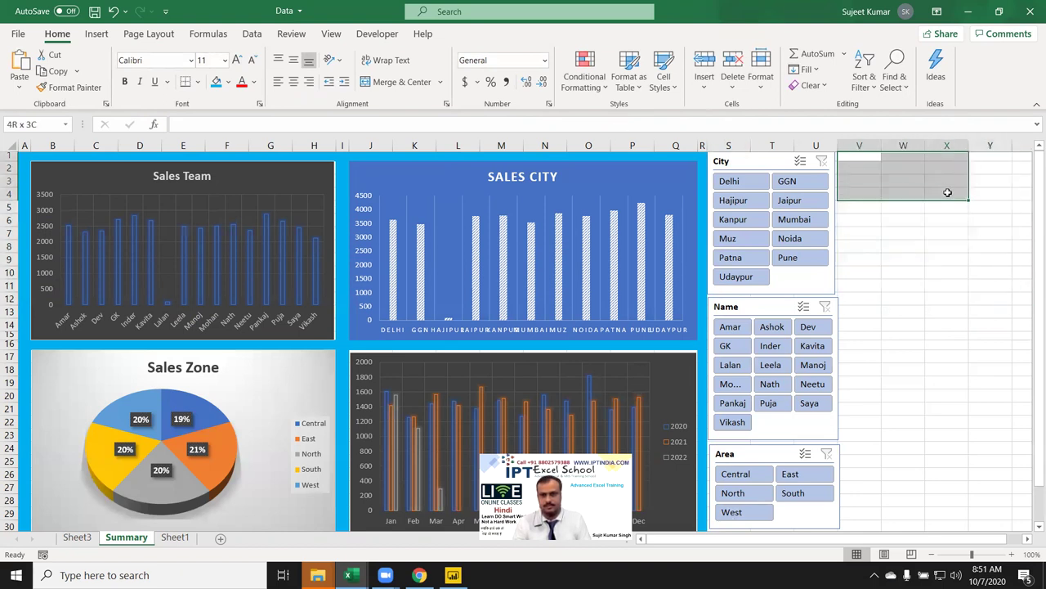
click(391, 82)
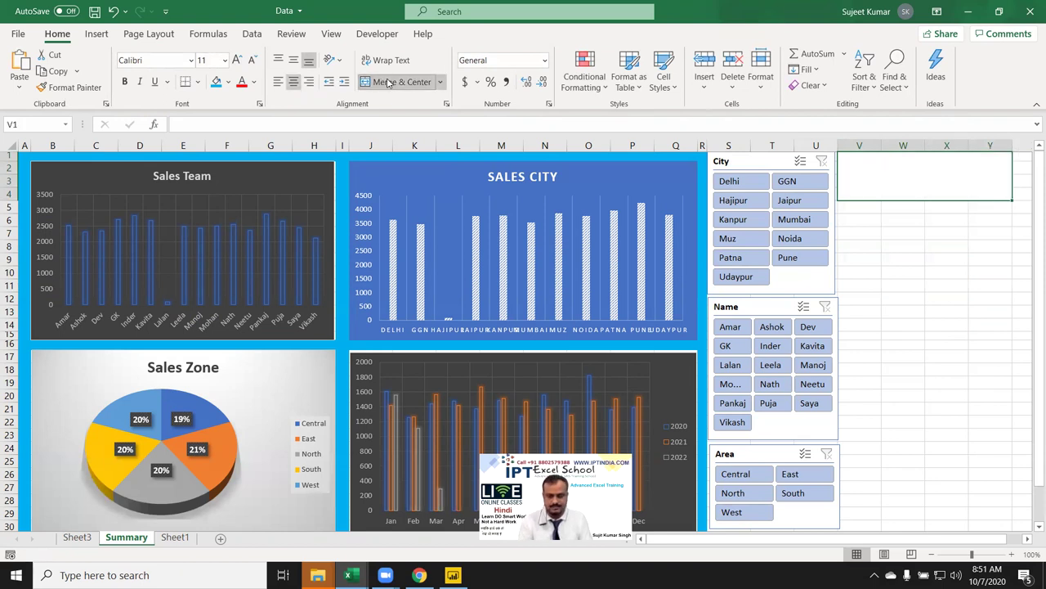
text(M)
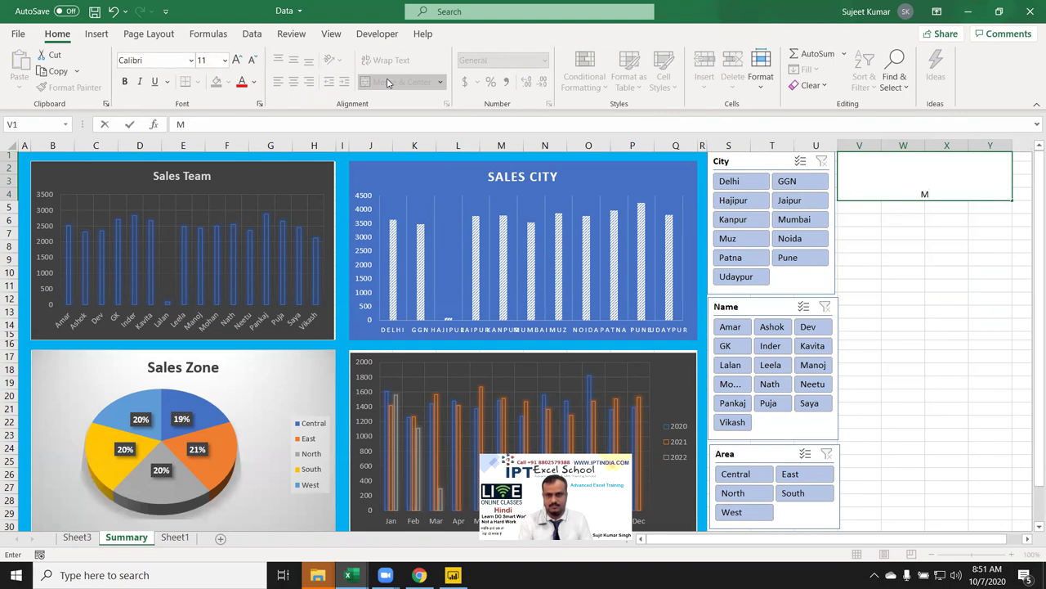
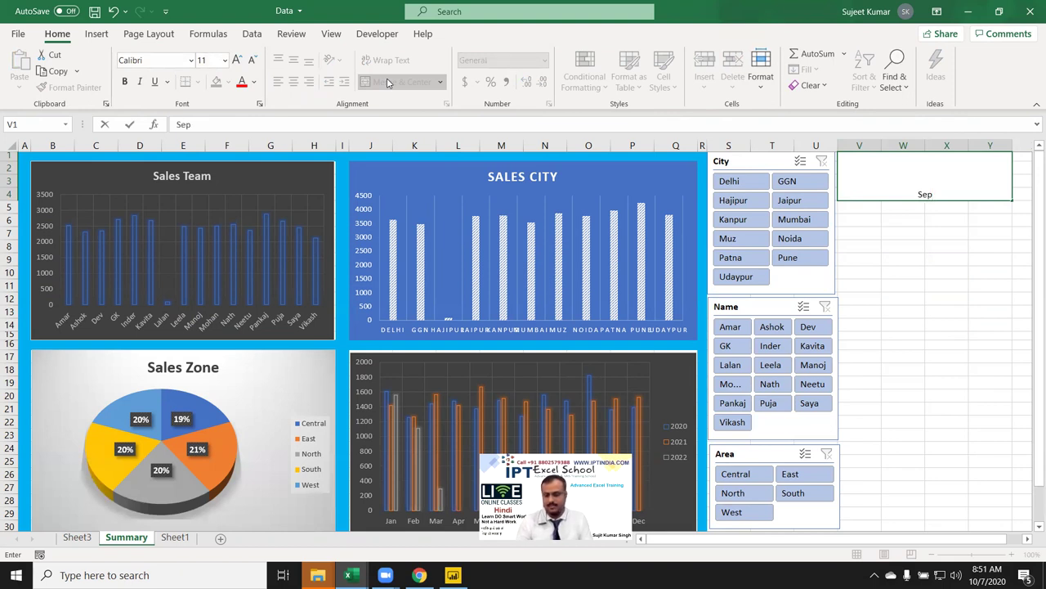
Enter the Sep-20 date, merge and center it across V1:Y3, and set its font size to 36.
text(2020)
key(ctrl+Return)
click(389, 81)
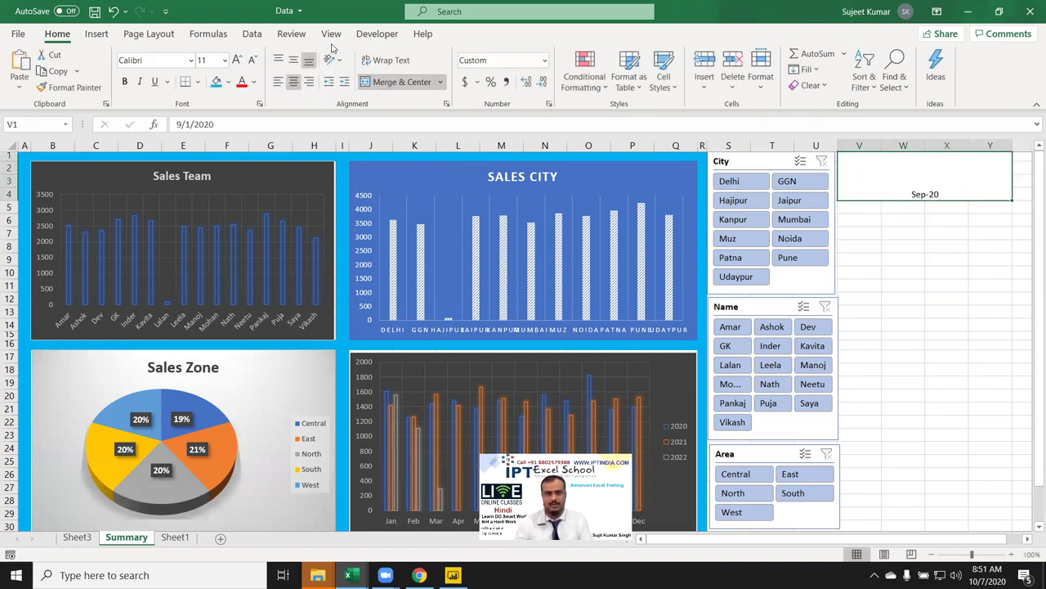
click(237, 62)
click(238, 62)
click(237, 62)
click(237, 62)
click(237, 62)
click(237, 63)
click(238, 63)
click(237, 62)
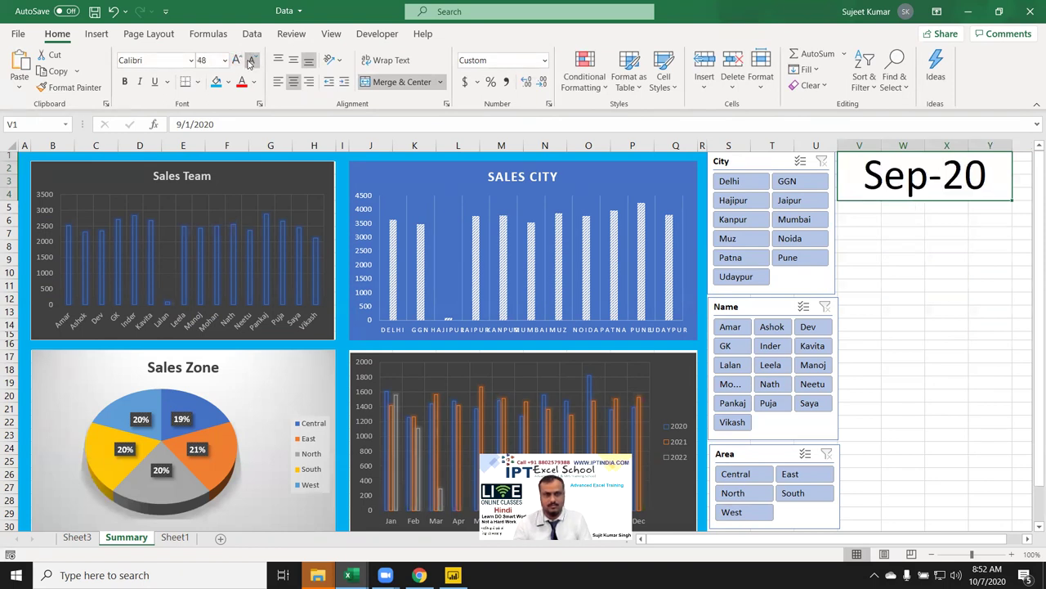
click(252, 63)
Merge V6:Y7 into one centred cell and enter the title 'Sales Report'.
drag(870, 221, 989, 234)
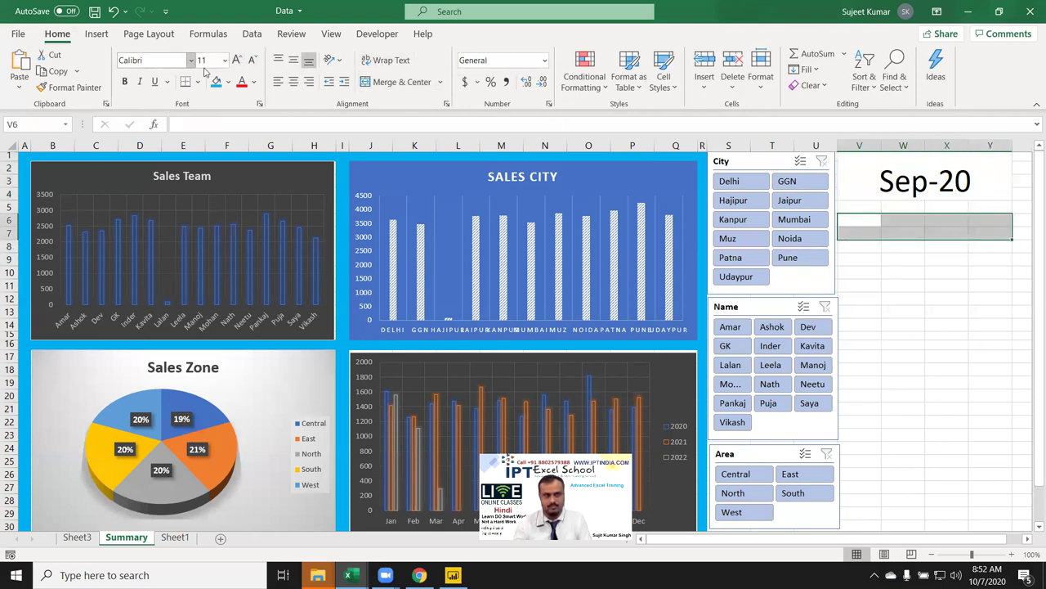
click(384, 83)
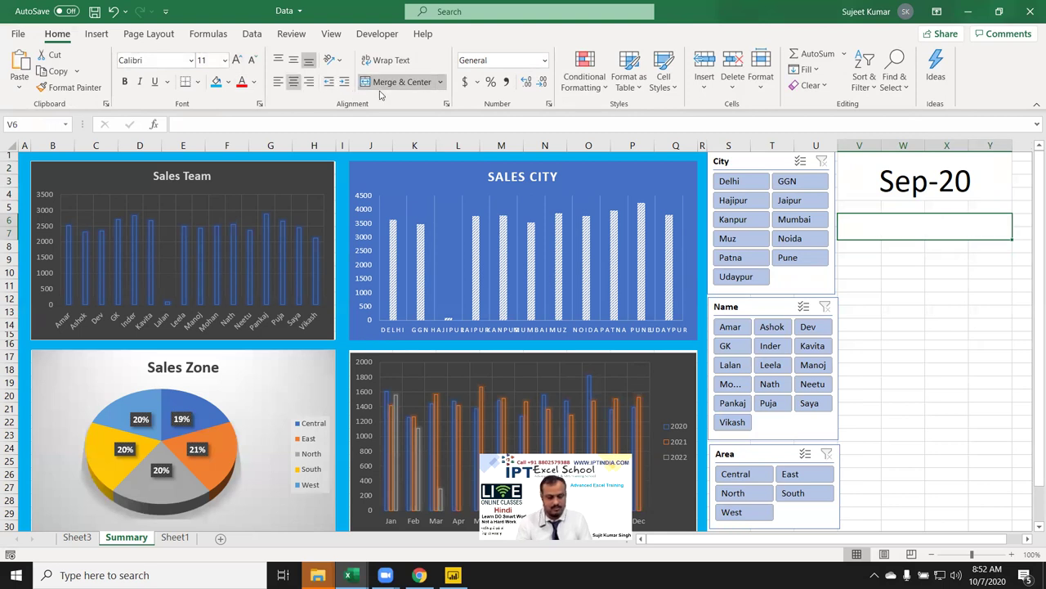
text(Sales)
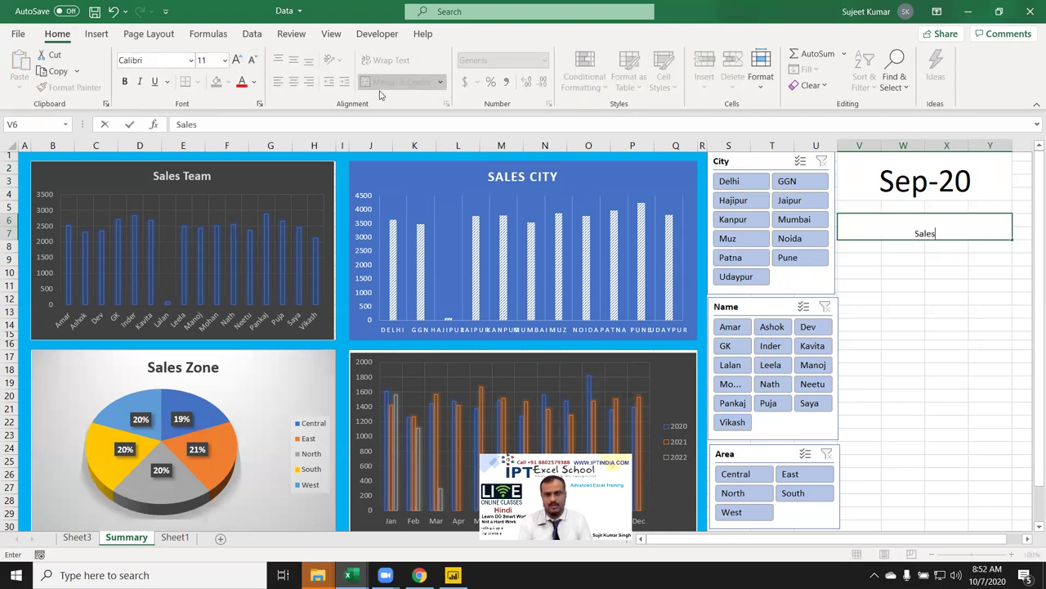
text( Report)
key(Return)
key(Up)
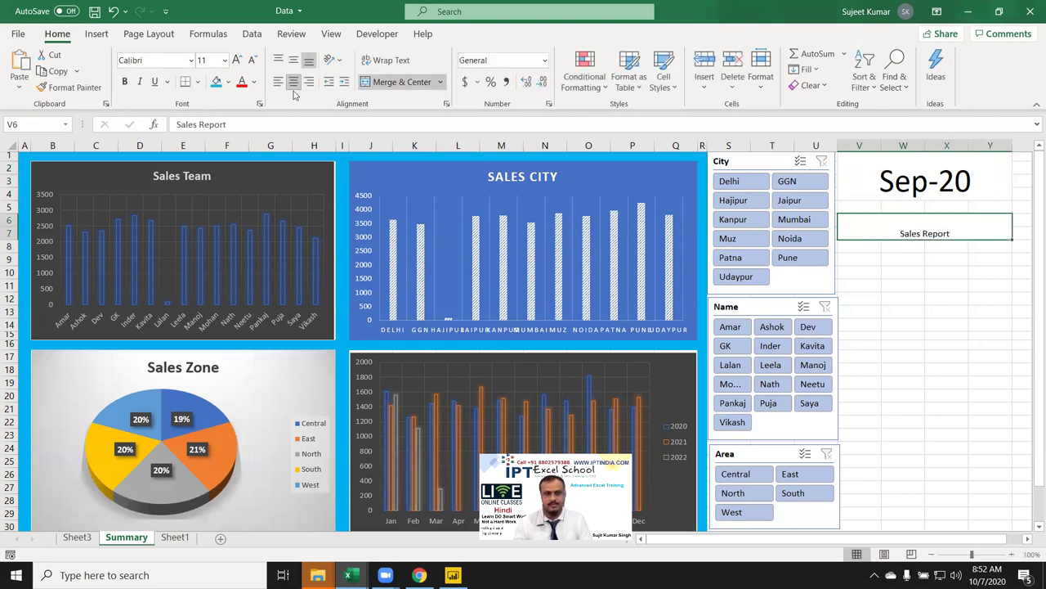
Enlarge the Sales Report title's font size.
click(235, 62)
click(236, 61)
click(235, 61)
click(236, 61)
click(235, 61)
click(235, 62)
click(235, 61)
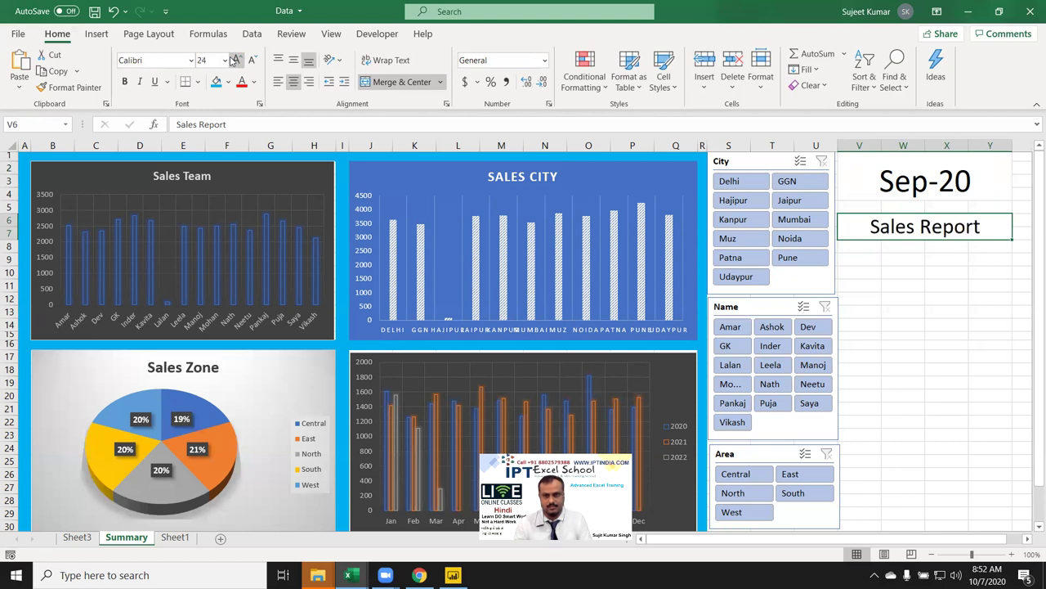
click(916, 299)
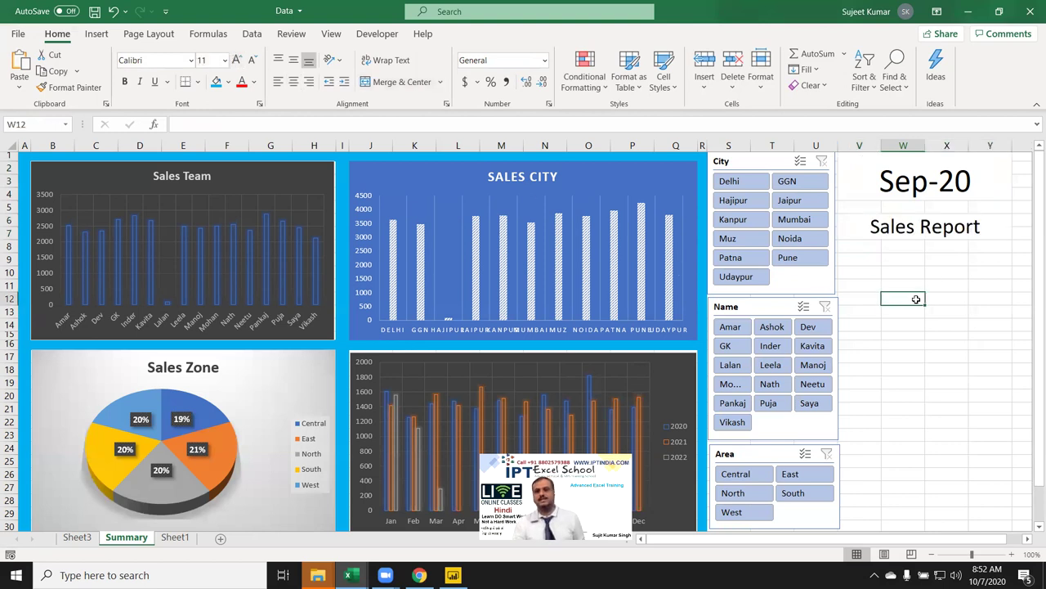
click(918, 236)
click(884, 278)
click(888, 240)
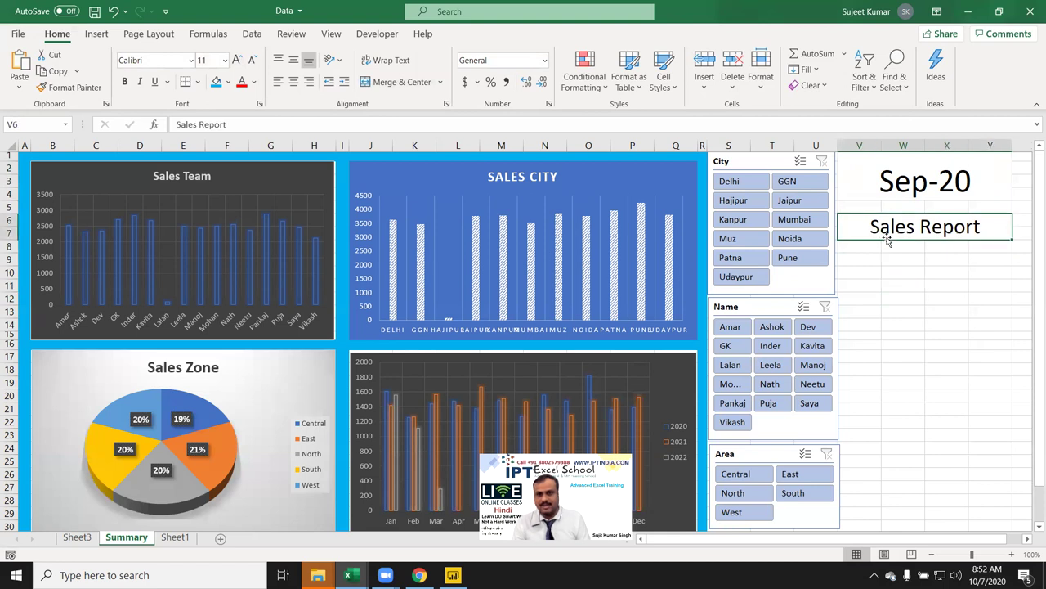
Give the Sales Report cell a blue fill and white text.
click(217, 82)
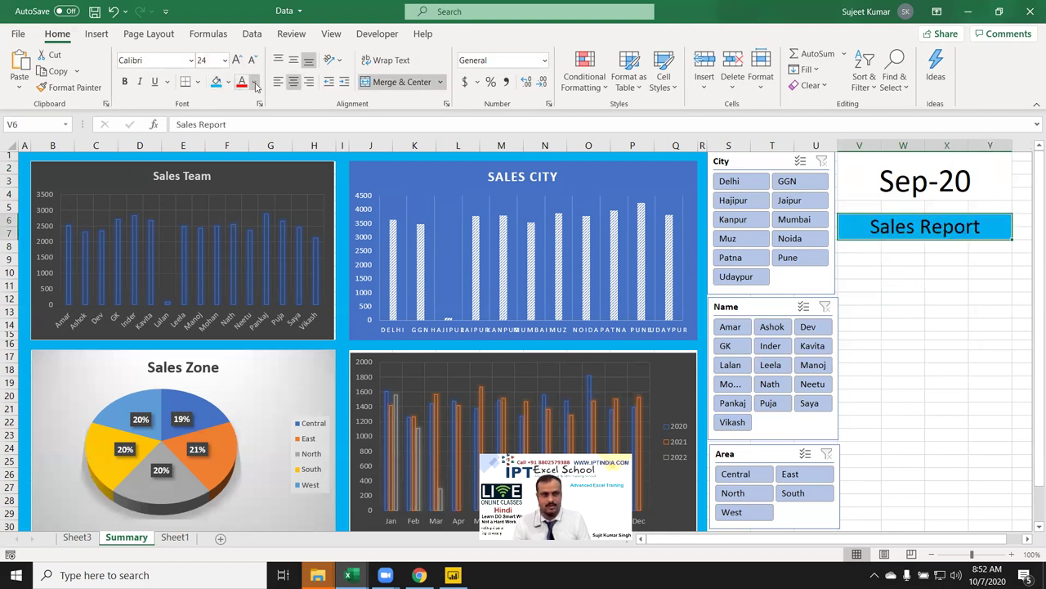
click(254, 81)
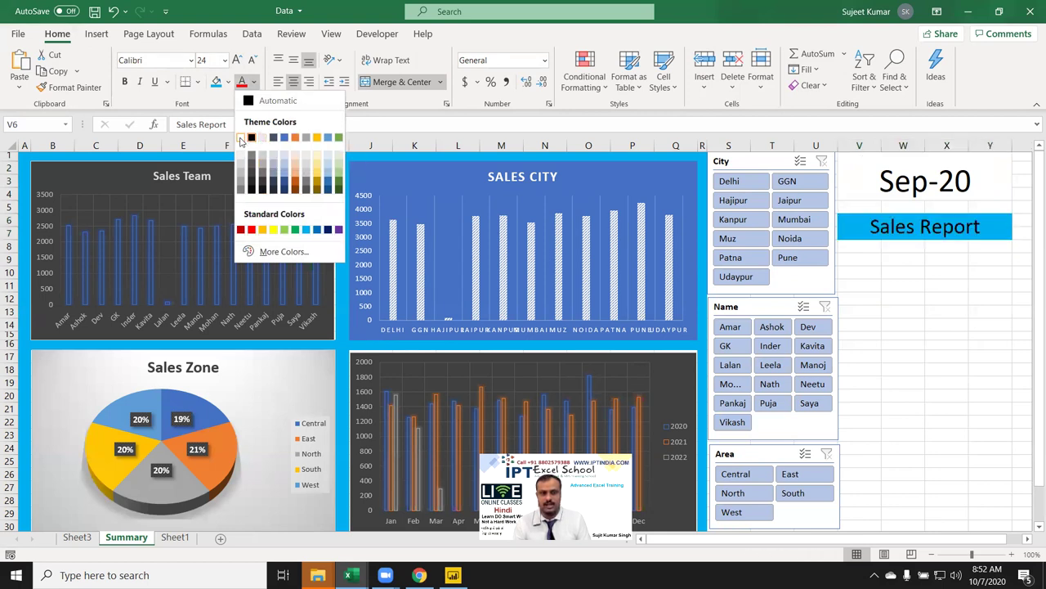
click(240, 137)
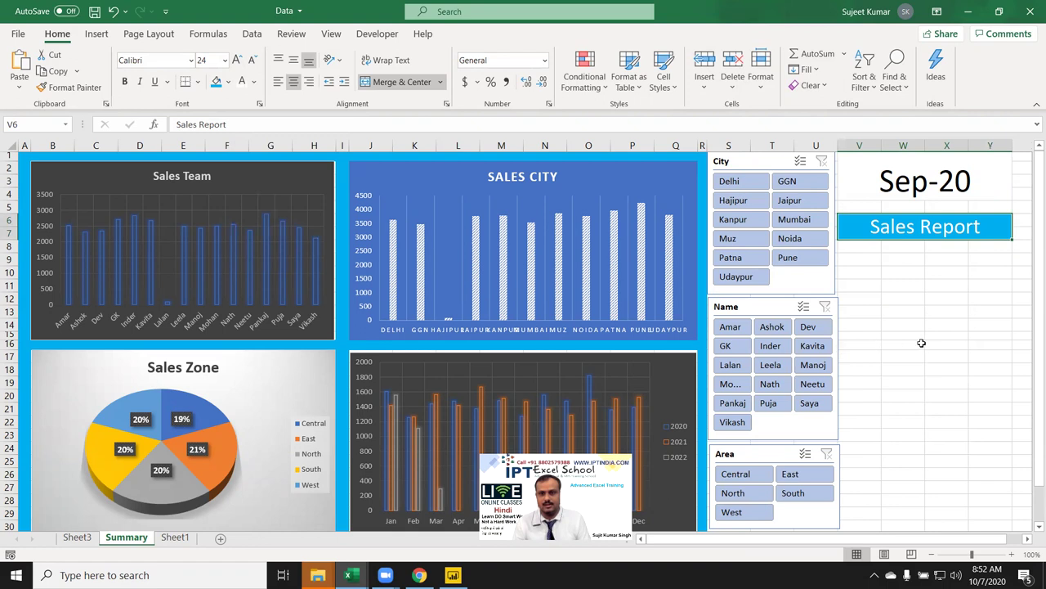
click(886, 181)
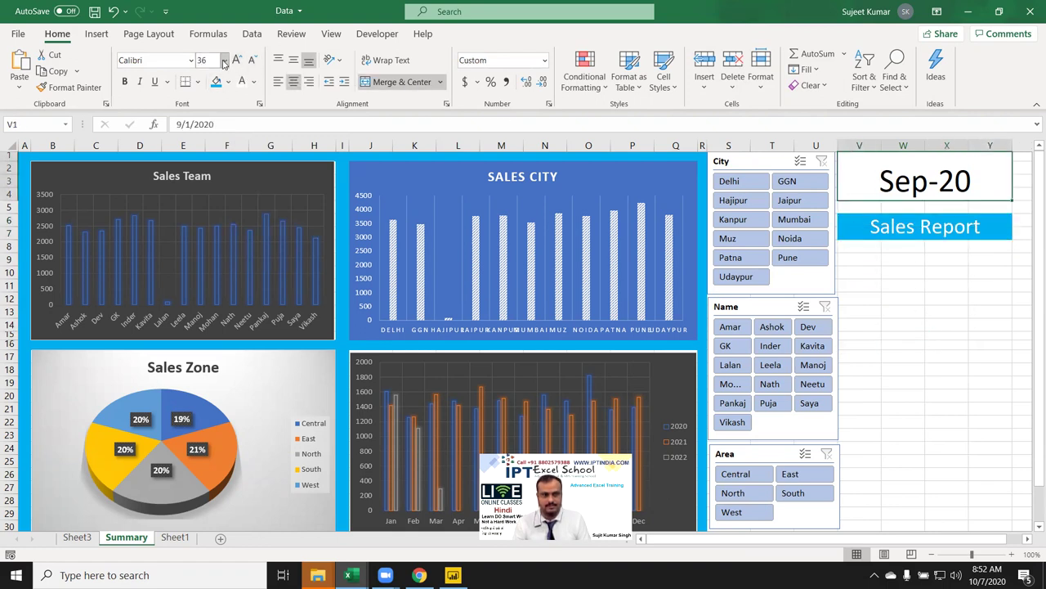
click(932, 311)
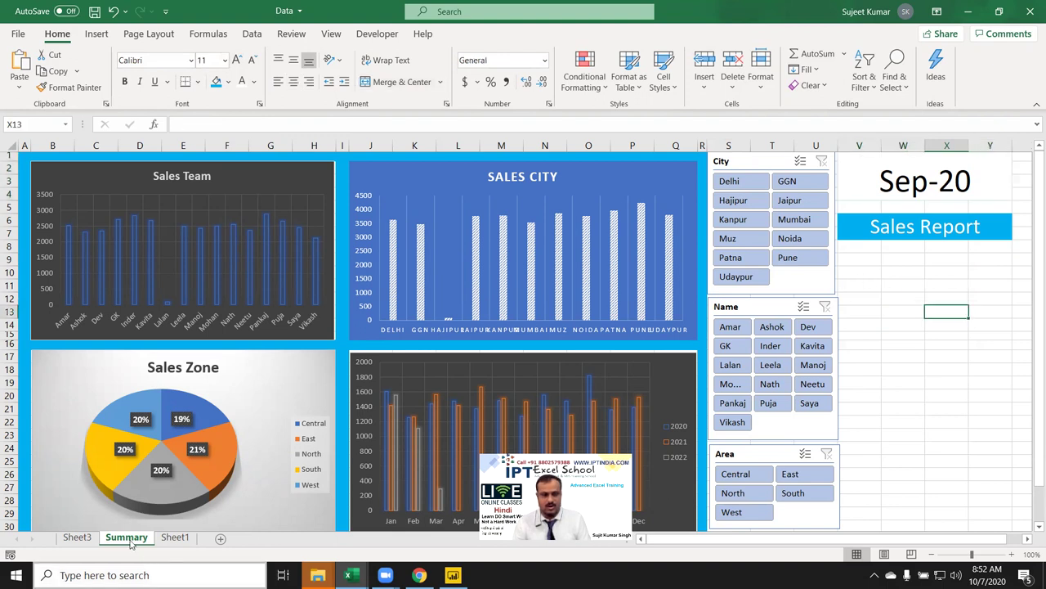
Copy the Area pivot table on Sheet3 and paste it at E19.
click(82, 538)
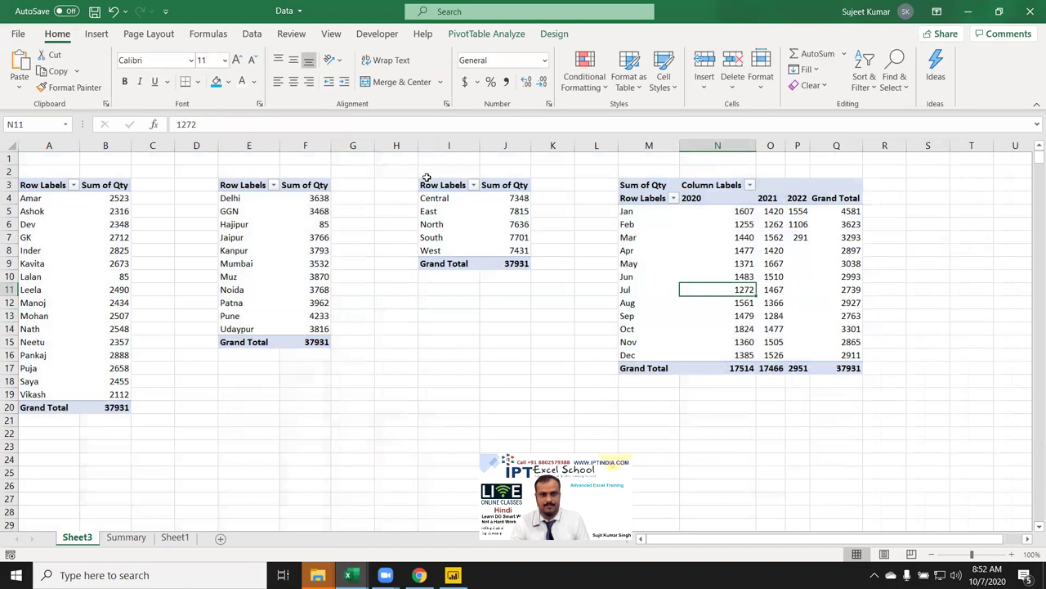
drag(426, 177, 500, 247)
key(ctrl+c)
click(234, 398)
key(ctrl+v)
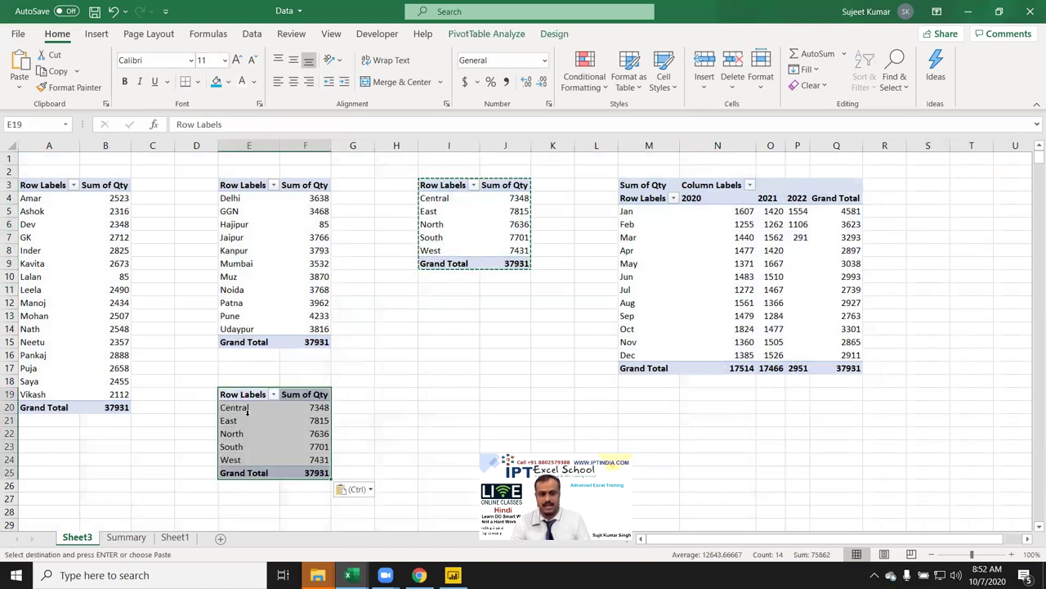
Remove Area from the copied pivot's rows, leaving only the 37931 grand total.
drag(231, 406, 233, 459)
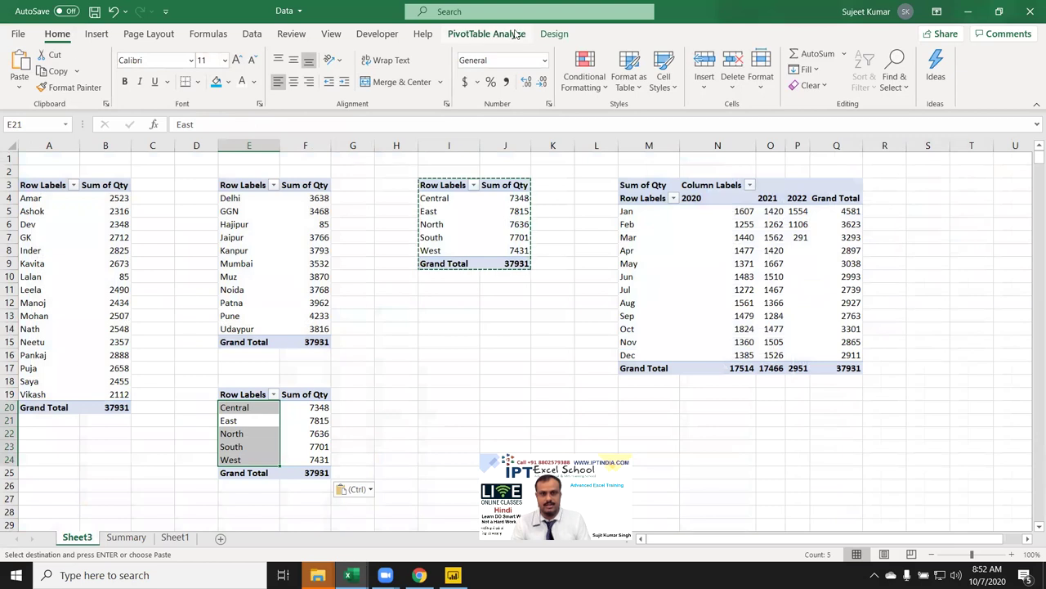
click(489, 33)
click(899, 74)
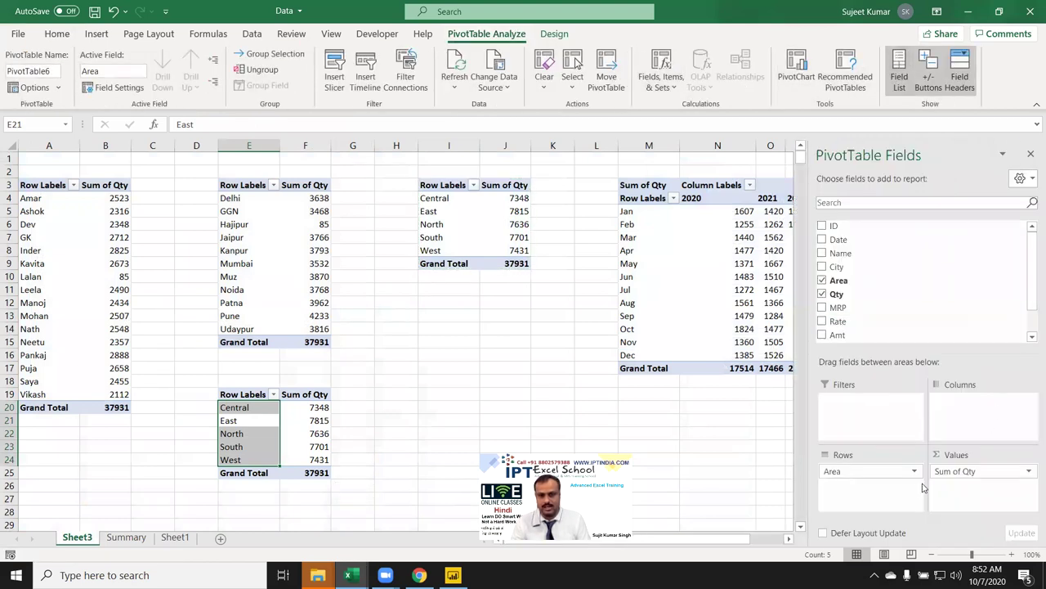
drag(854, 471, 971, 332)
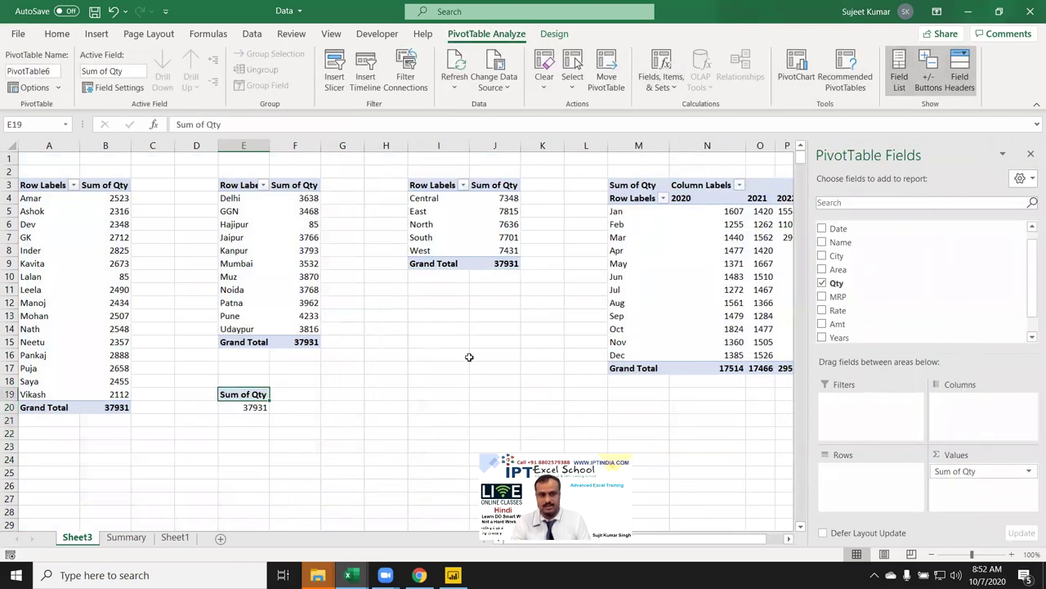
click(400, 378)
Rename the copied pivot's header to Total Sales.
drag(243, 394, 237, 403)
click(236, 395)
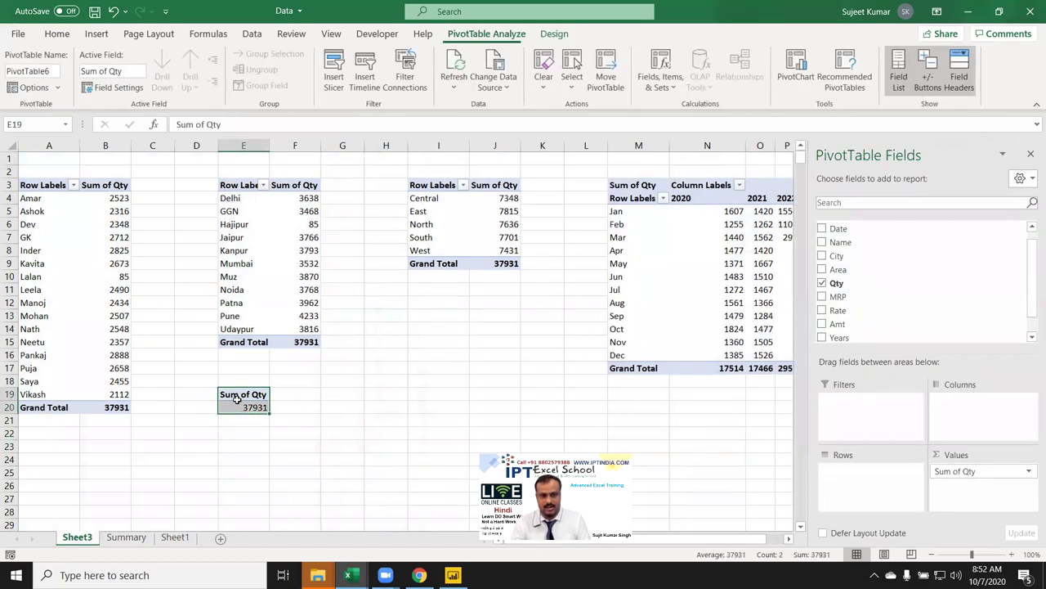
text(Total Sales)
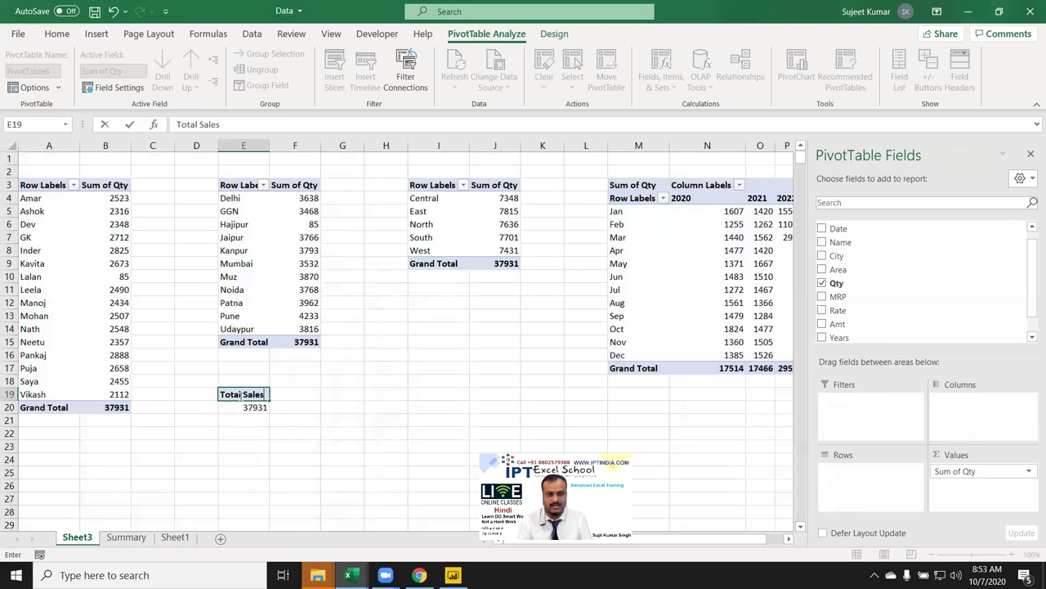
click(254, 427)
click(259, 399)
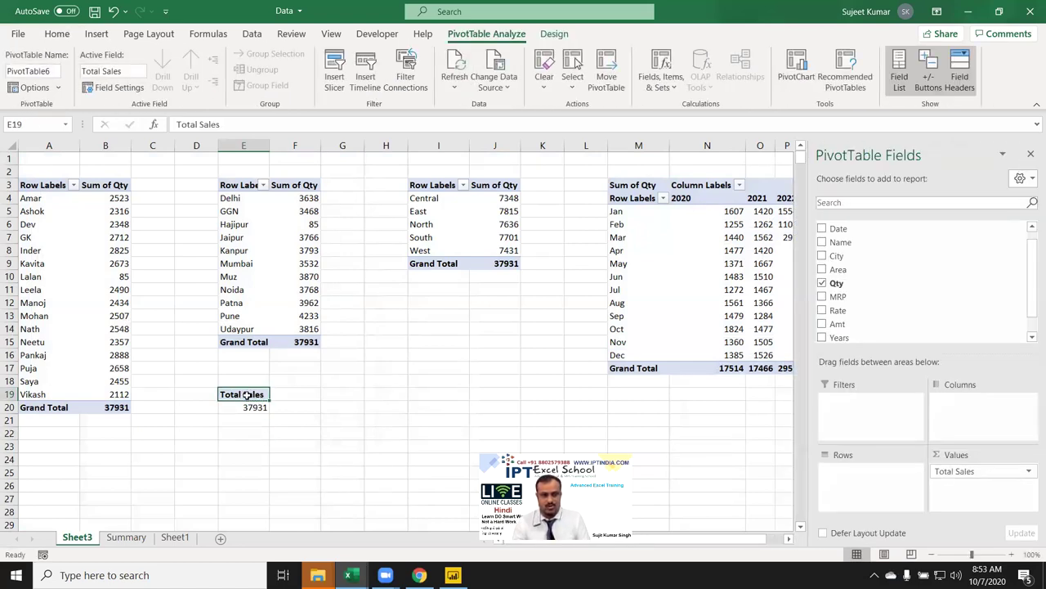
Duplicate the Total Sales pivot from E19:E20 into F19.
drag(247, 396, 249, 406)
key(ctrl+c)
click(288, 396)
key(ctrl+v)
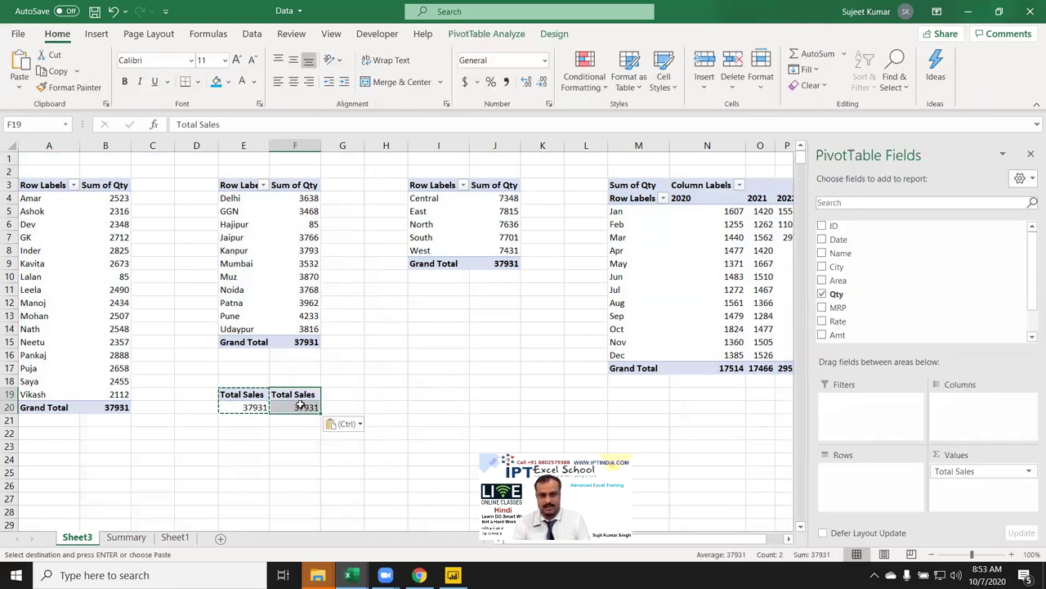
key(Tab)
Swap the F19 pivot's value from Total Sales to MRP and rename its header Avg MRP.
drag(961, 492, 964, 341)
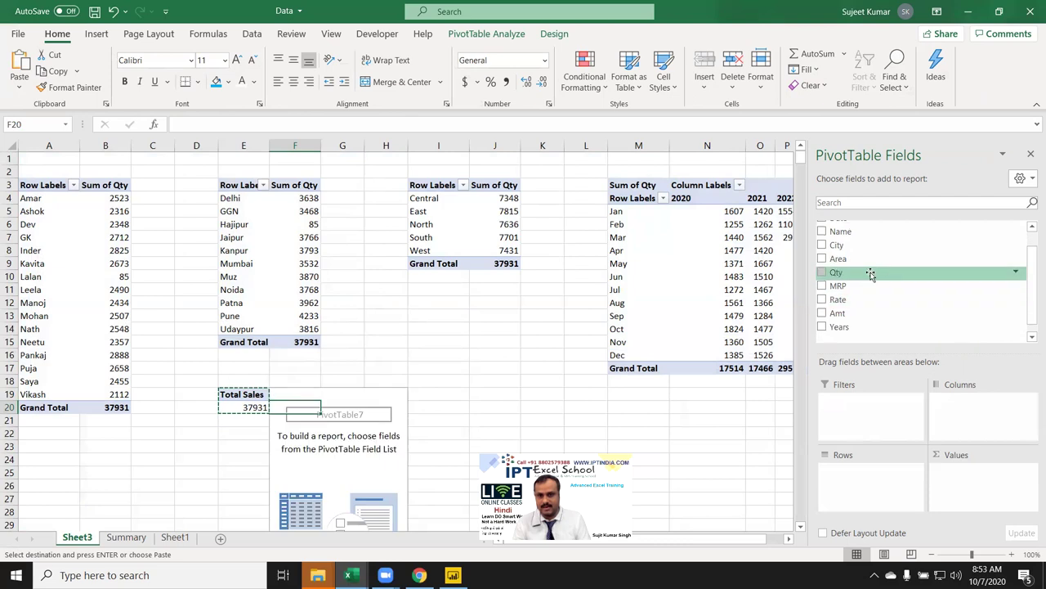
drag(859, 288, 971, 473)
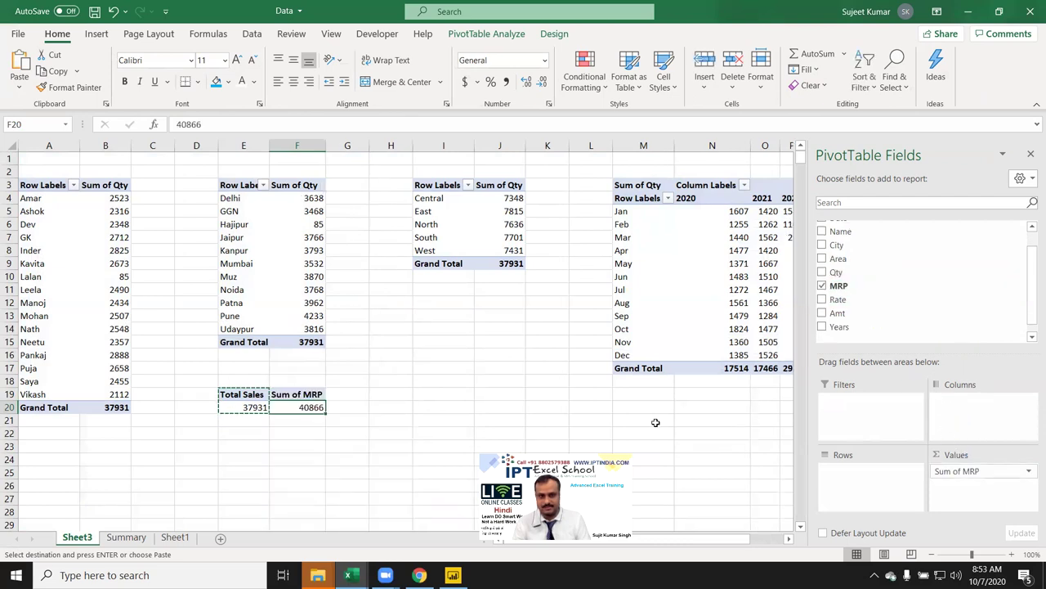
double_click(289, 393)
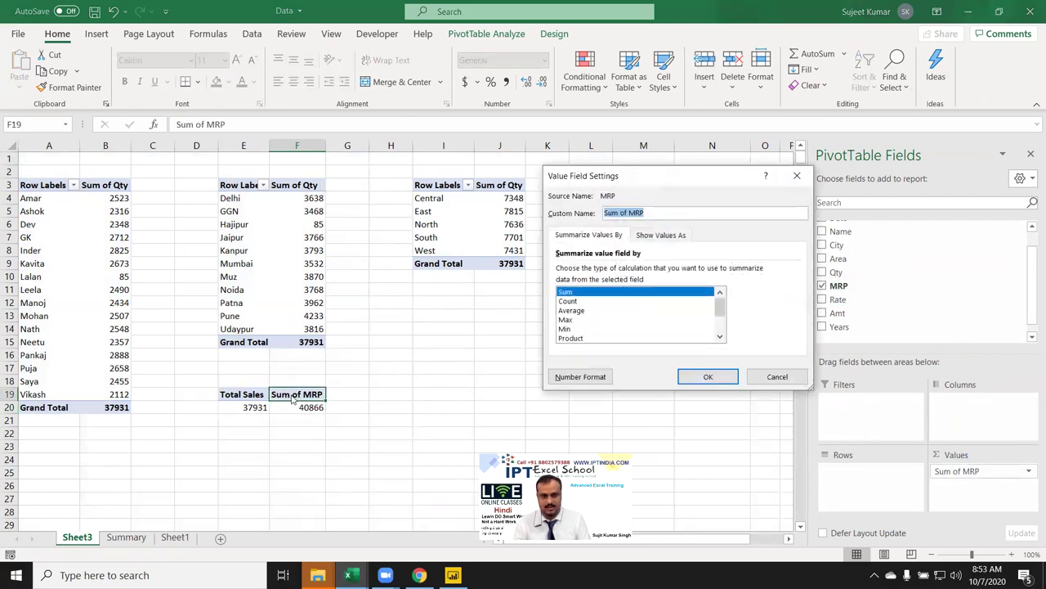
key(Escape)
text(Avg)
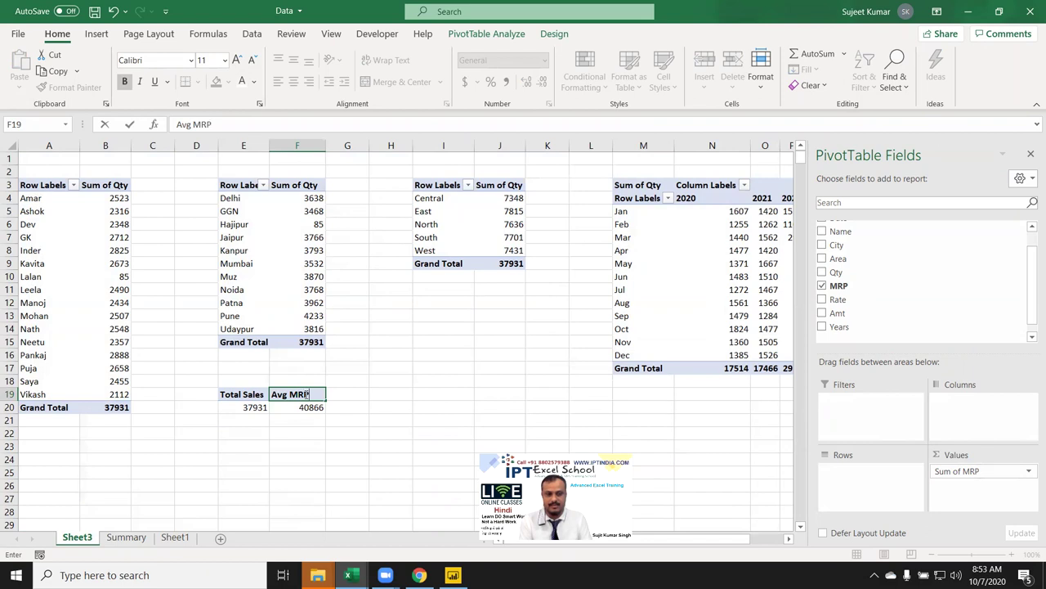
key(Return)
Copy the Avg MRP pivot into G19.
drag(310, 395, 313, 405)
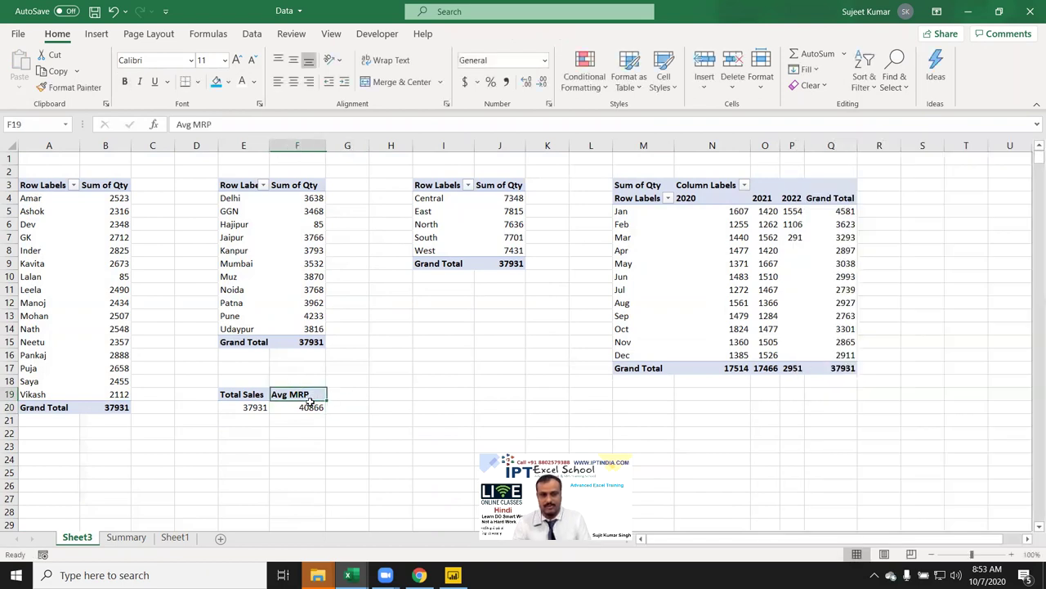
key(ctrl+c)
click(351, 398)
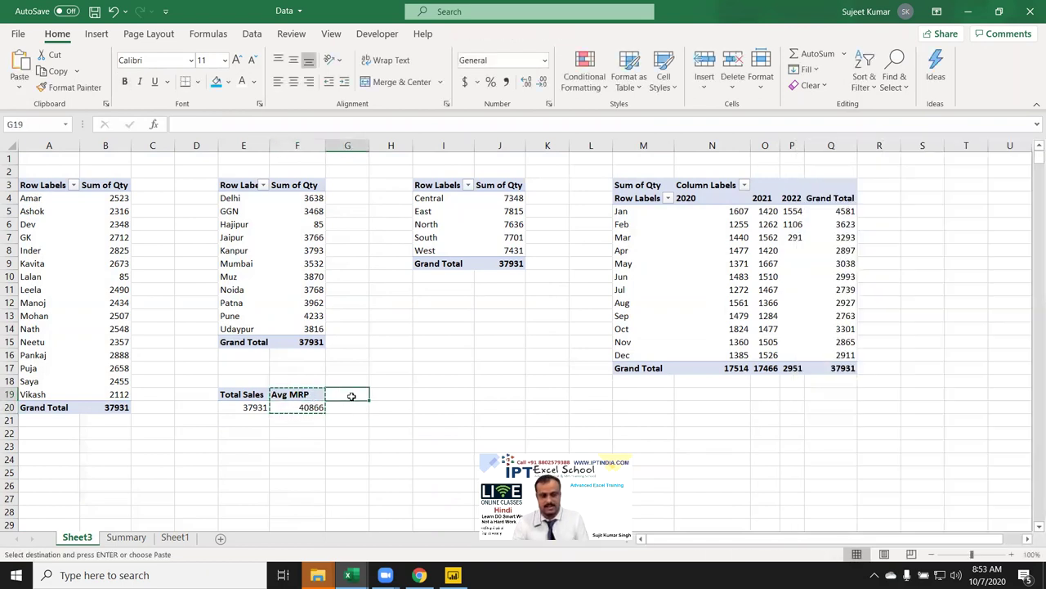
key(ctrl+v)
Replace MRP with Rate in the G19 pivot and rename its header Tcoset (39574).
click(347, 395)
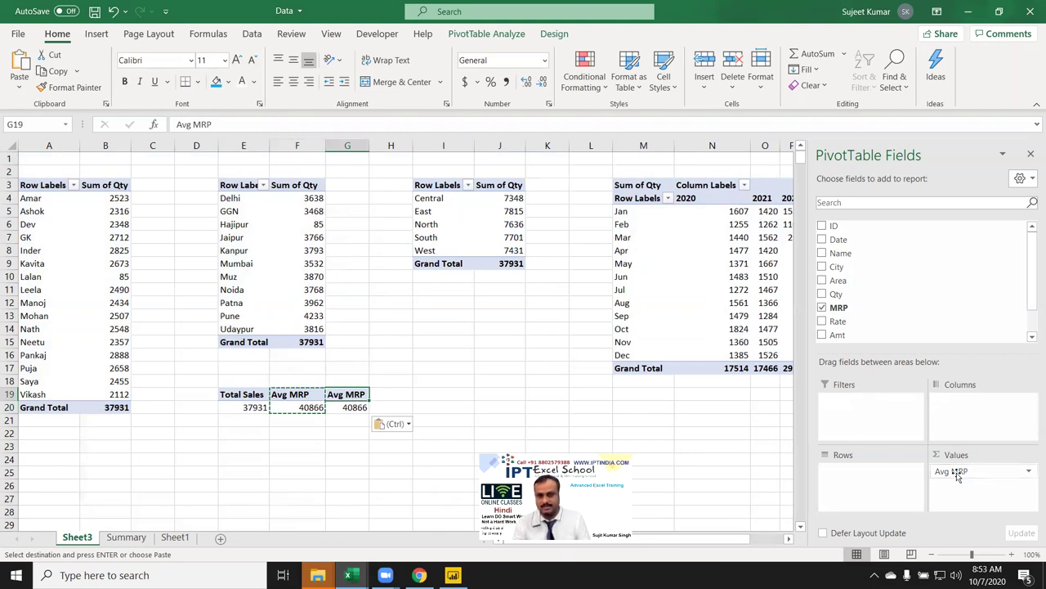
mouse_move(838, 322)
click(822, 322)
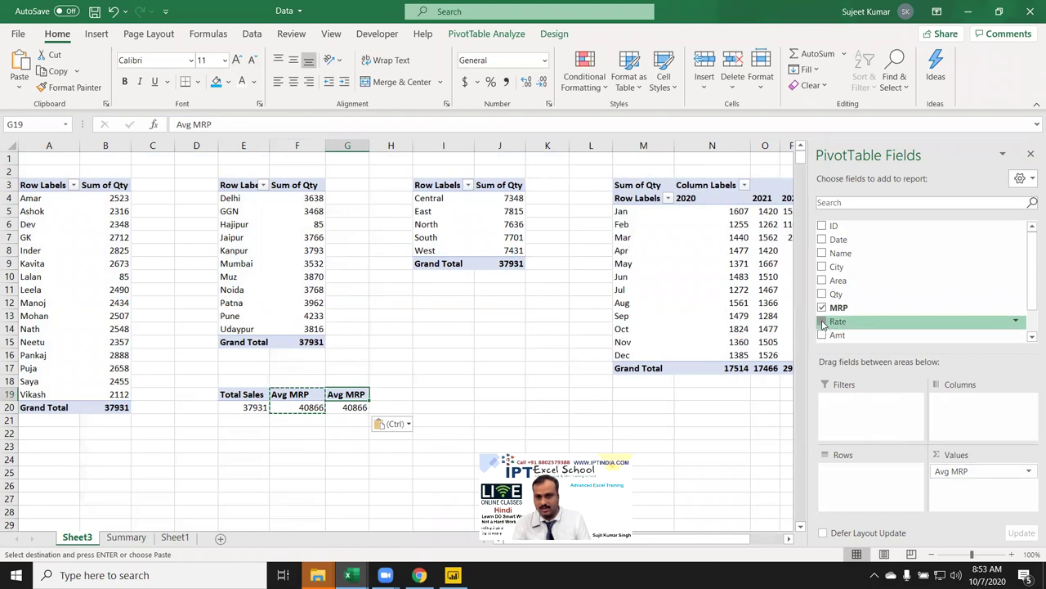
click(822, 307)
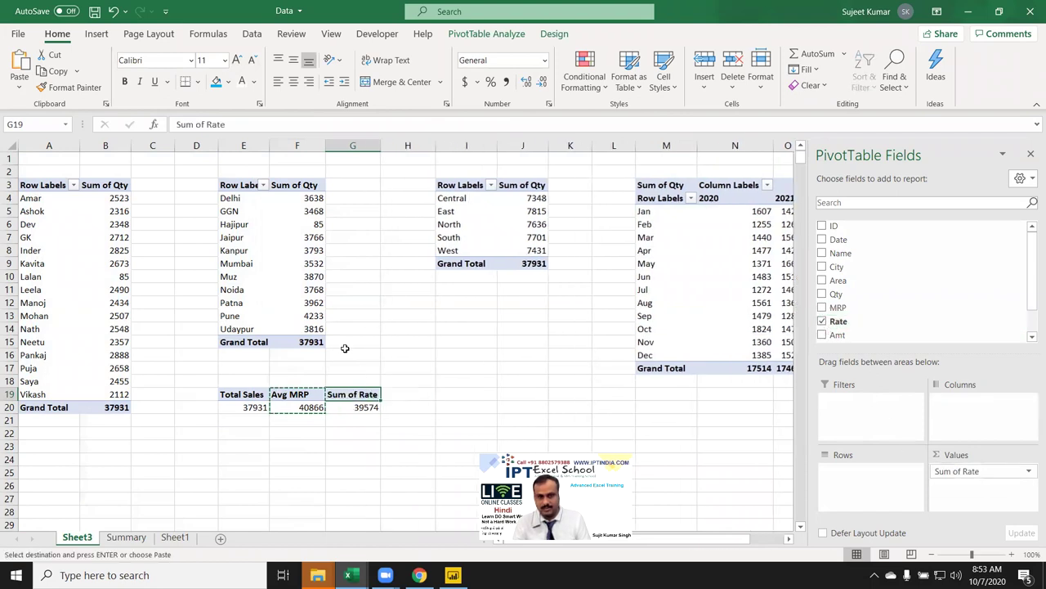
text(Tcoset)
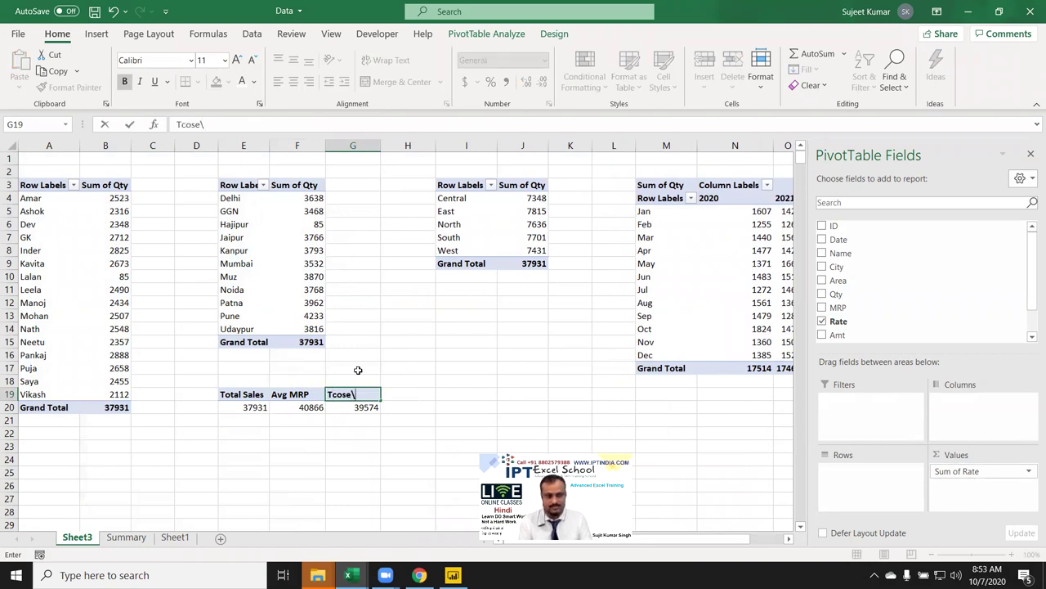
click(404, 455)
Copy the Tcoset pivot column into H19.
drag(362, 396, 361, 405)
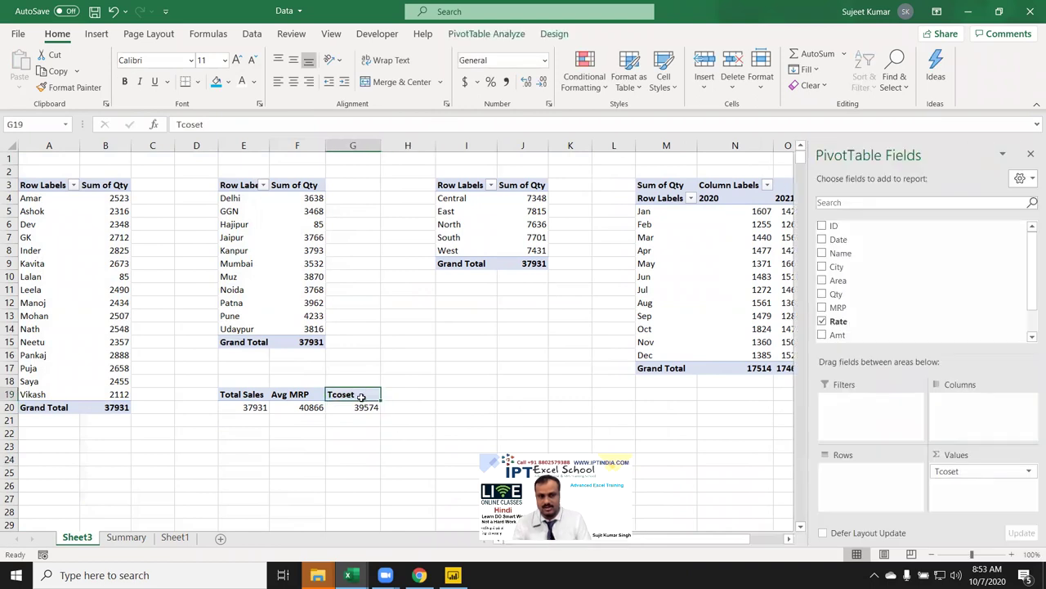
key(ctrl+c)
click(390, 395)
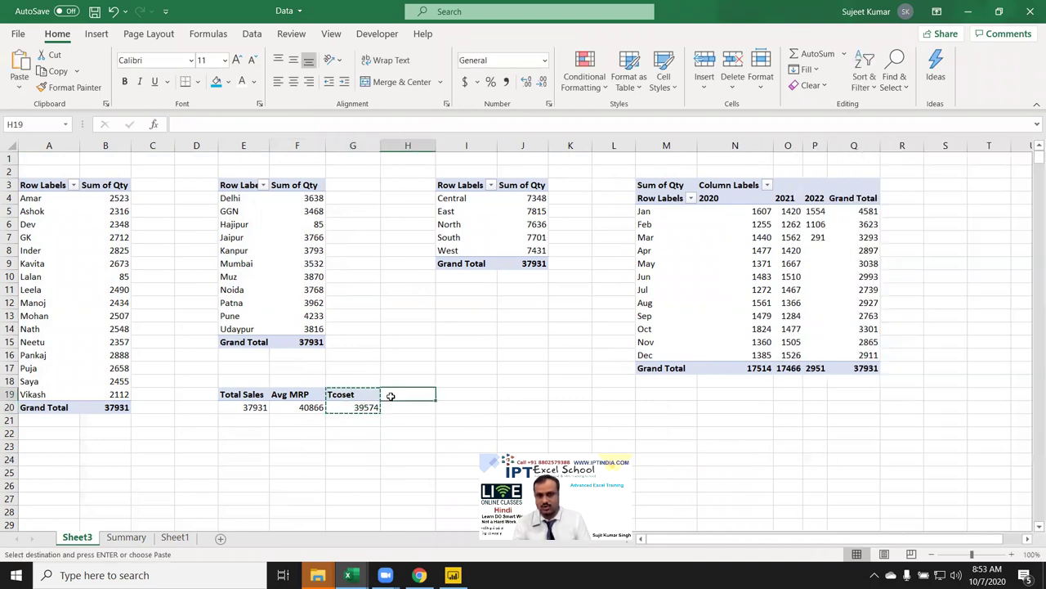
key(ctrl+v)
scroll(907, 319, down, 2)
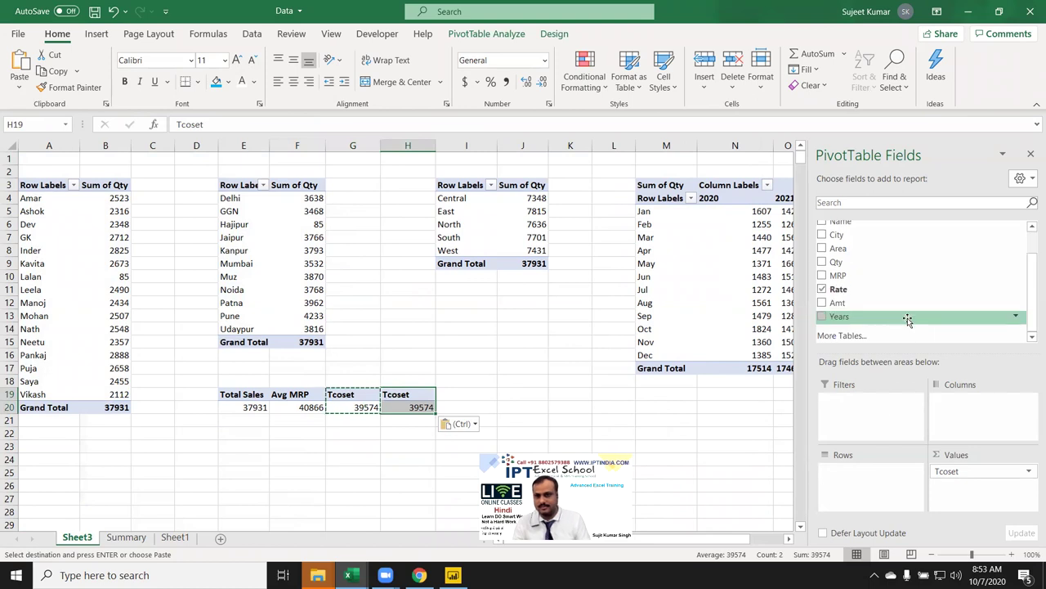
scroll(864, 322, up, 3)
Put ID in the H19 pivot's values, summarized by Count, and rename the header INVOICE (797).
drag(834, 226, 969, 480)
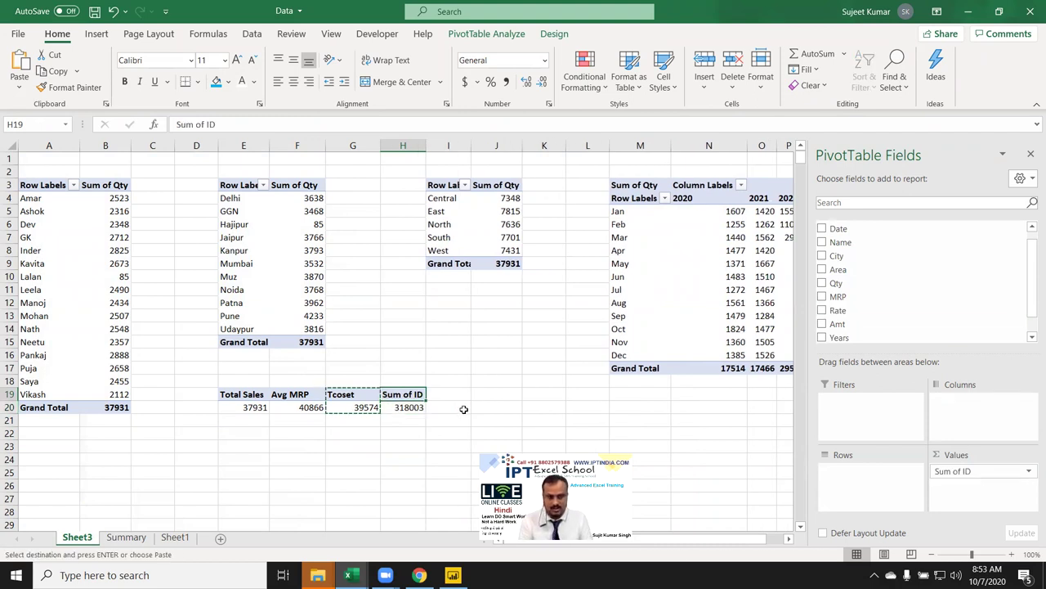
click(1022, 471)
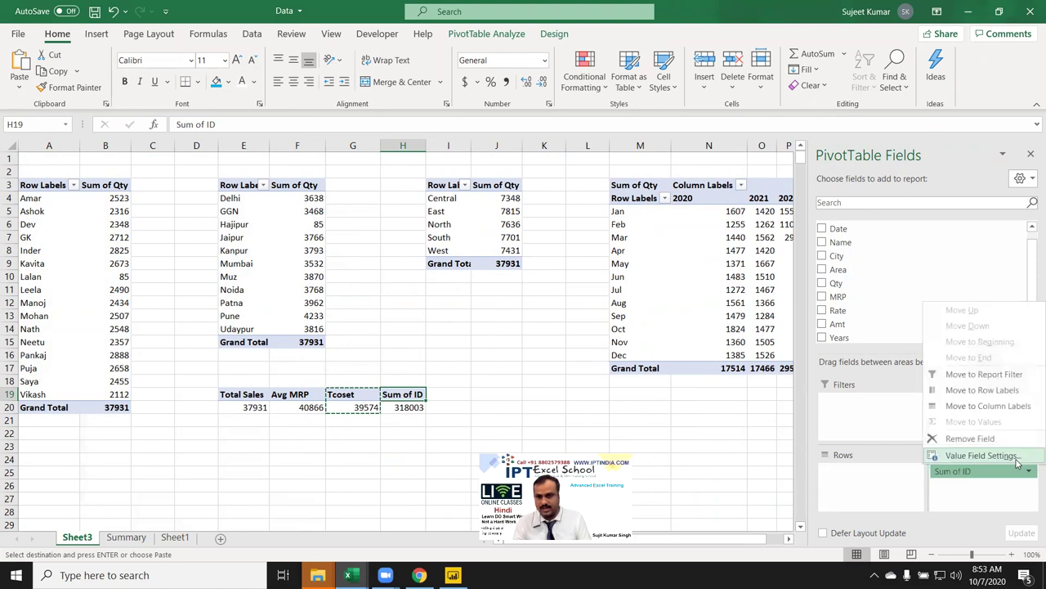
click(981, 456)
click(567, 301)
click(708, 376)
click(419, 427)
click(406, 395)
text(INVOICE)
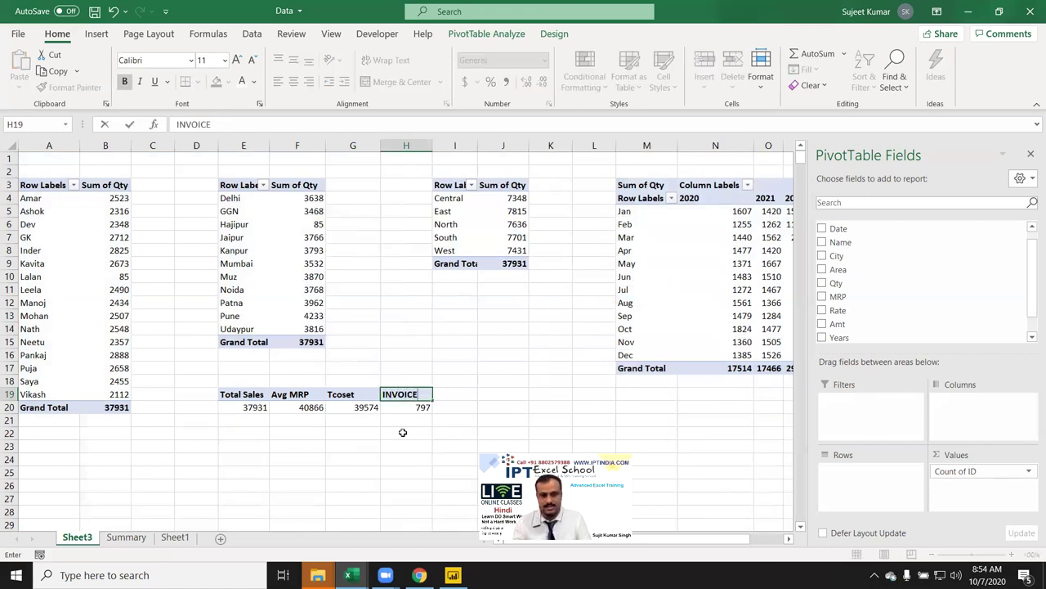
click(407, 472)
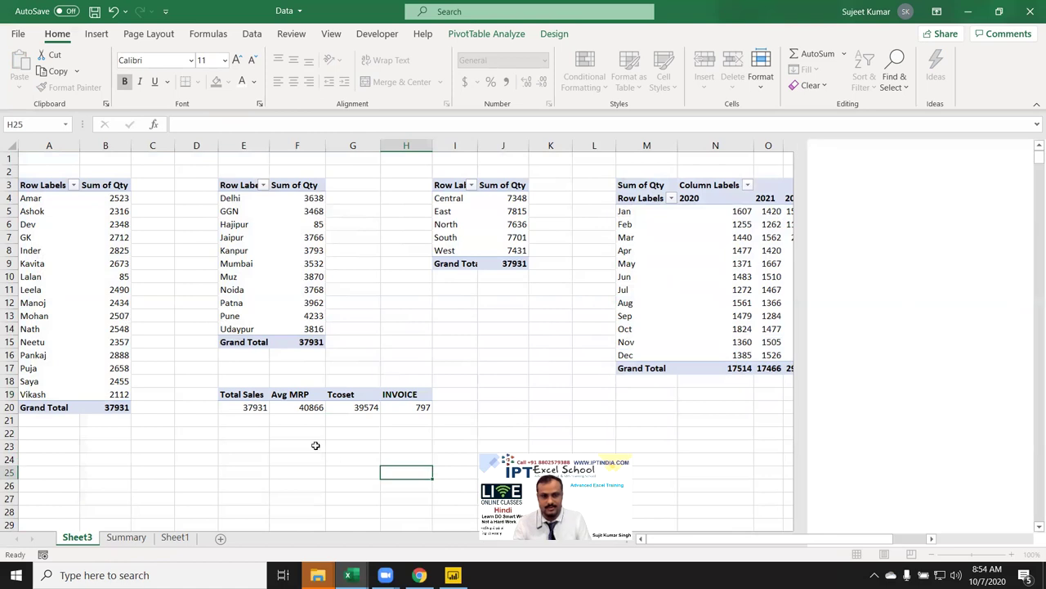
Apply a blue fill and white font to header cells E19:H19, then select E19:H20.
drag(232, 394, 412, 407)
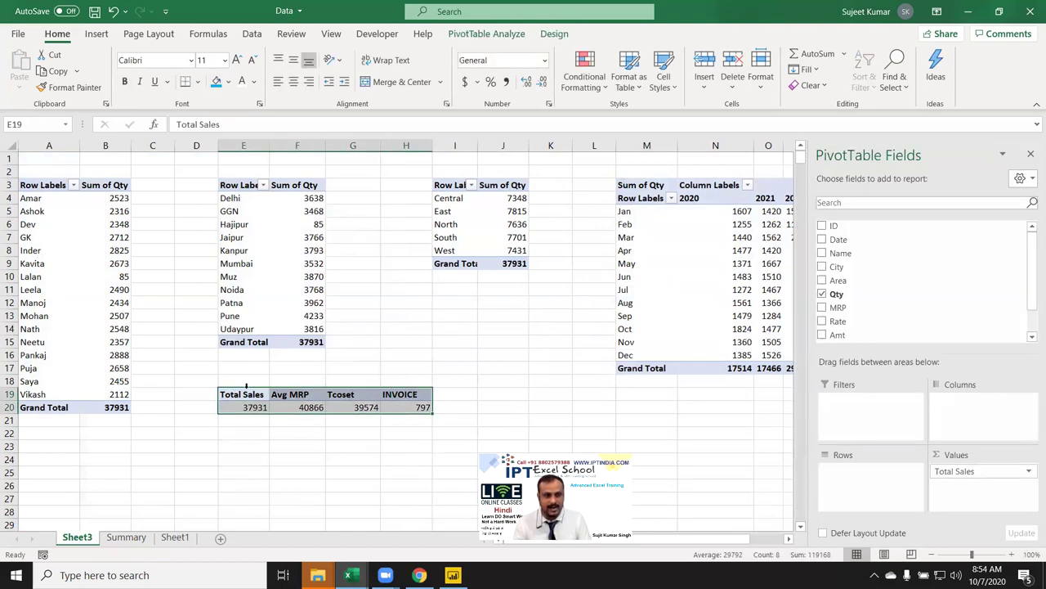
drag(245, 394, 400, 394)
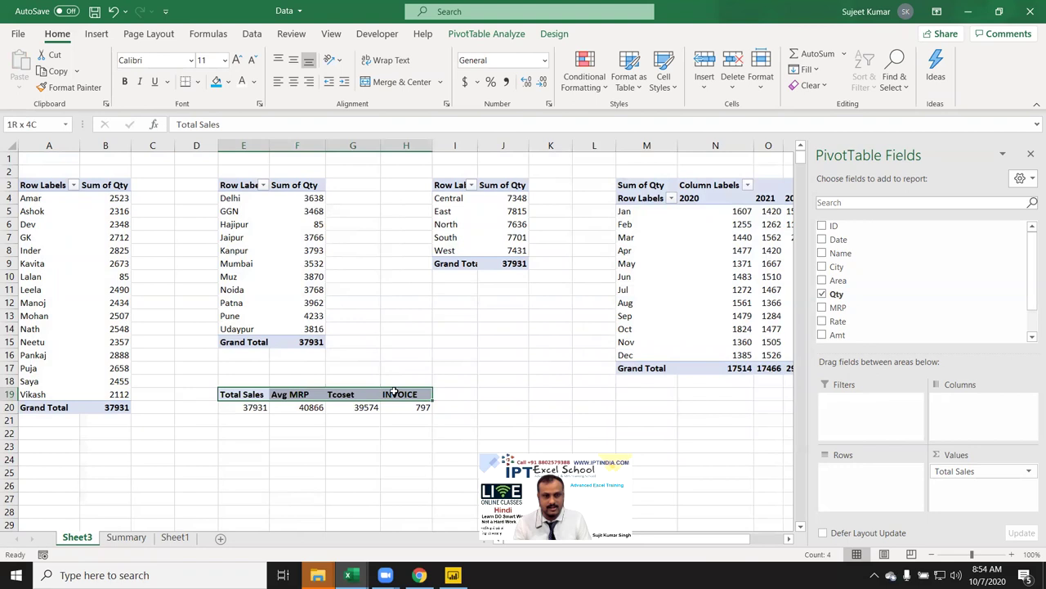
click(216, 82)
click(242, 81)
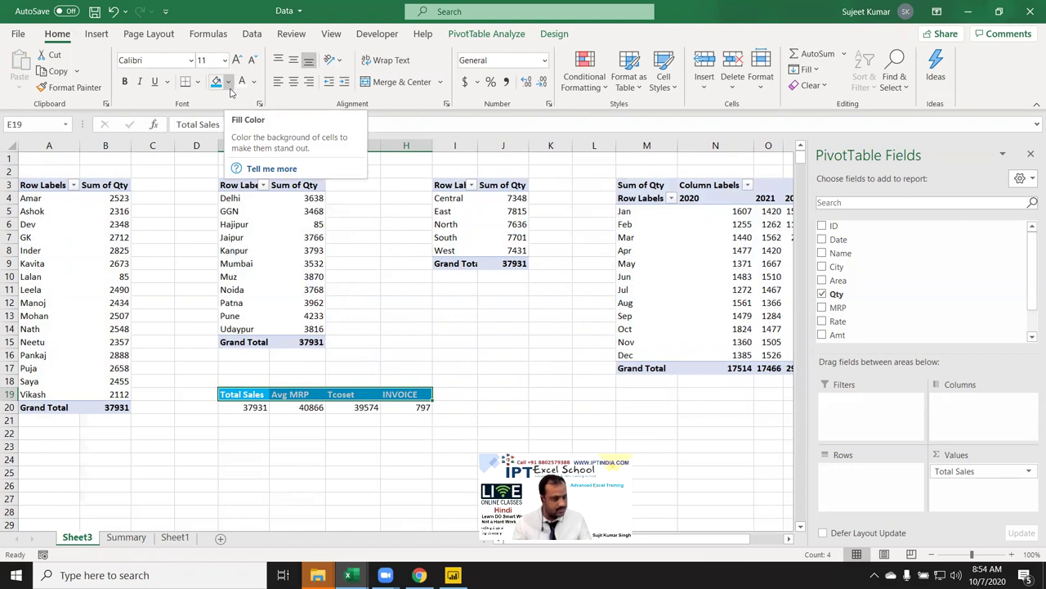
drag(235, 395, 400, 411)
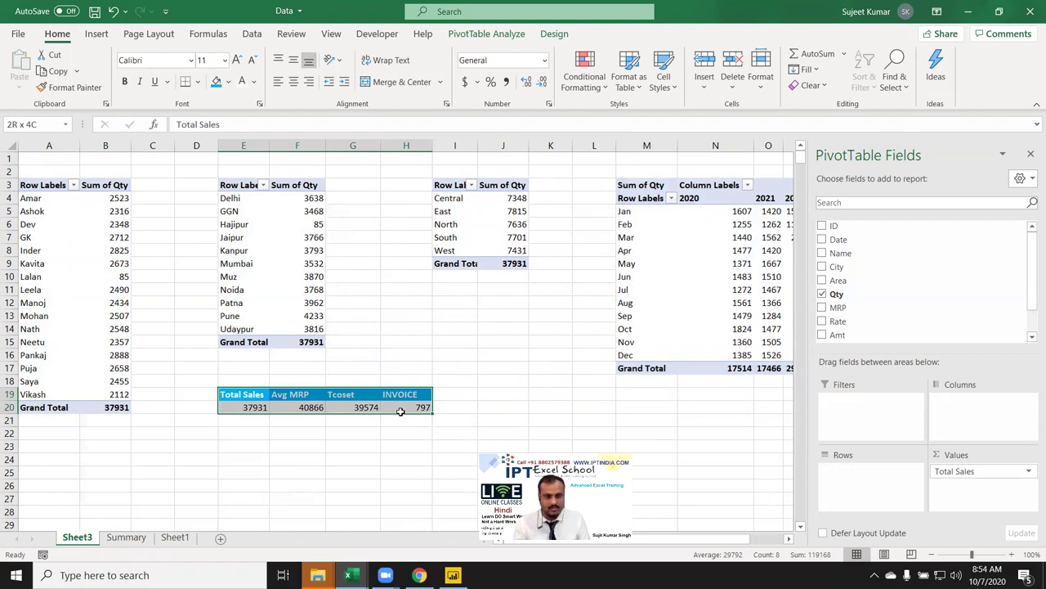
drag(400, 411, 398, 414)
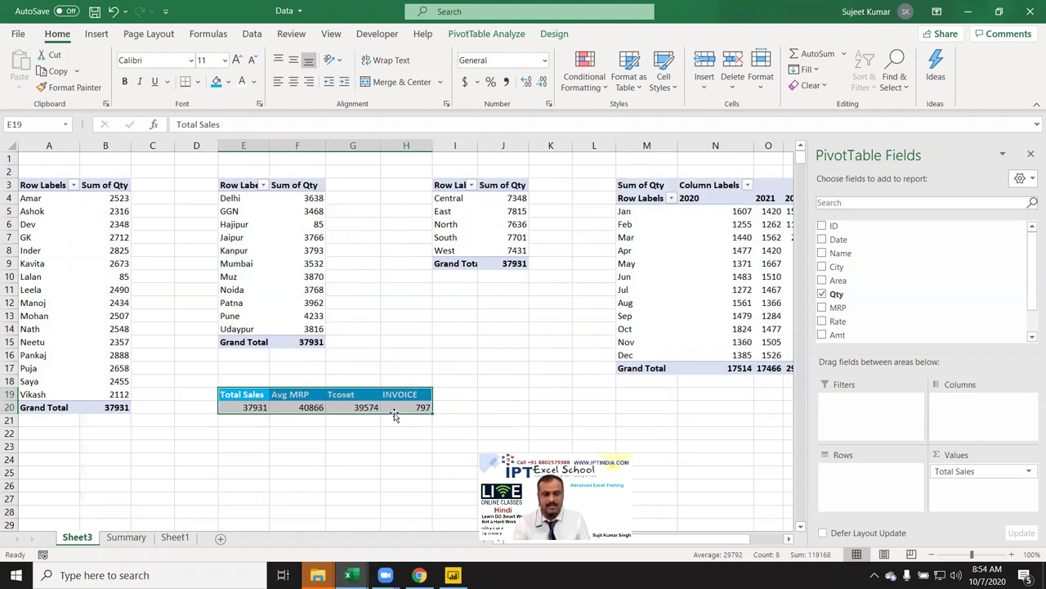
Summarize the MRP field by Average and reduce decimals until it shows 51.27.
click(301, 412)
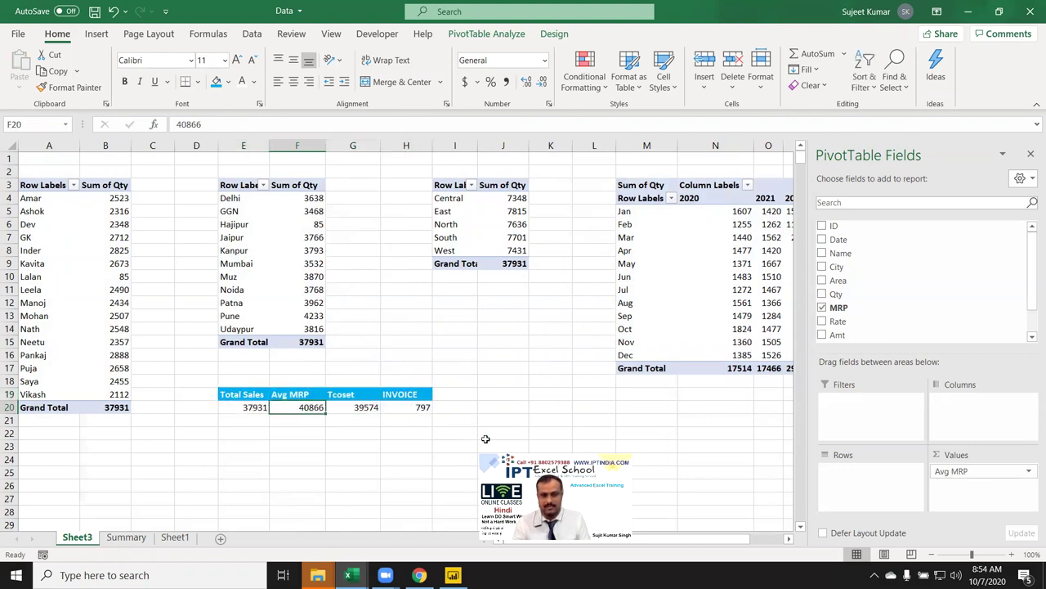
click(1029, 471)
click(964, 455)
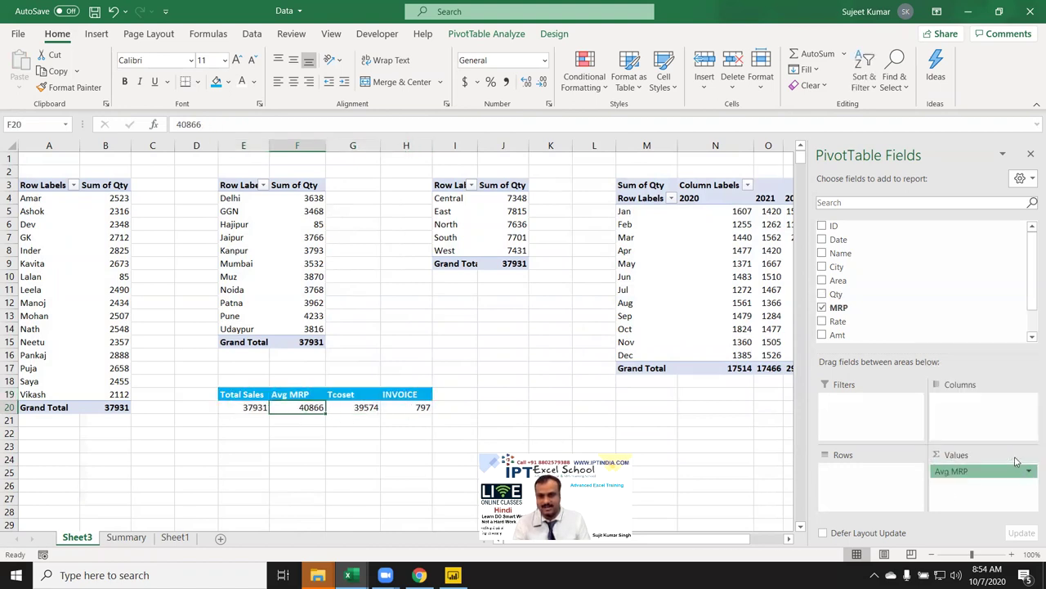
click(572, 310)
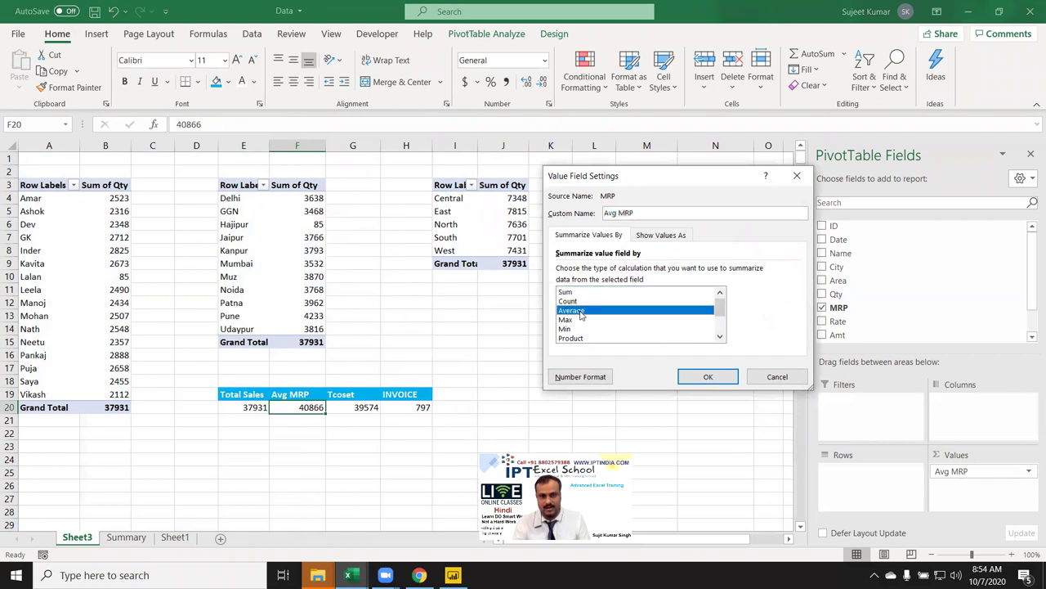
click(694, 376)
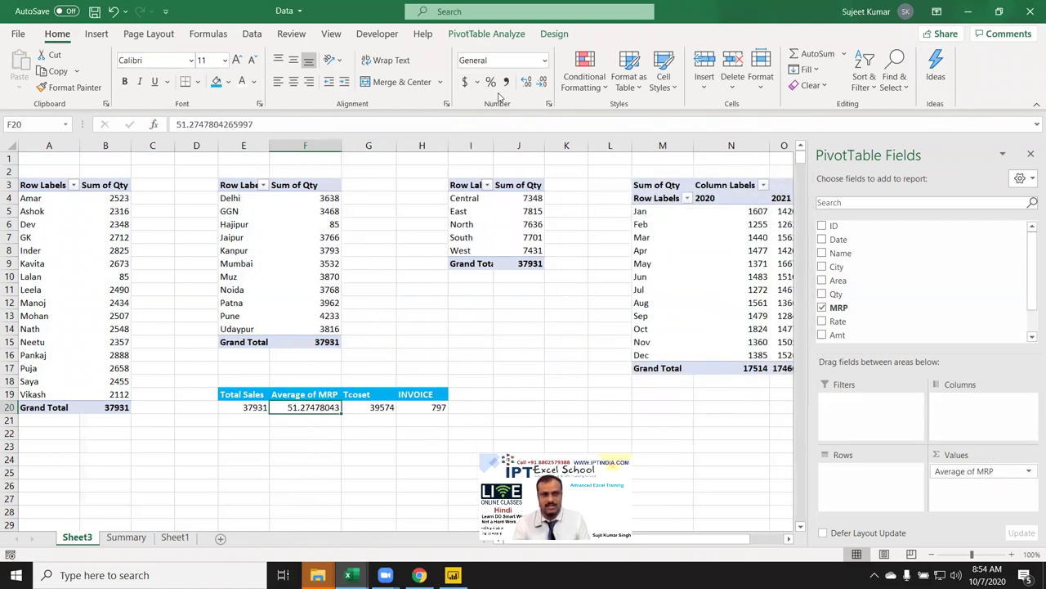
click(542, 83)
click(542, 83)
click(542, 82)
click(542, 83)
click(542, 82)
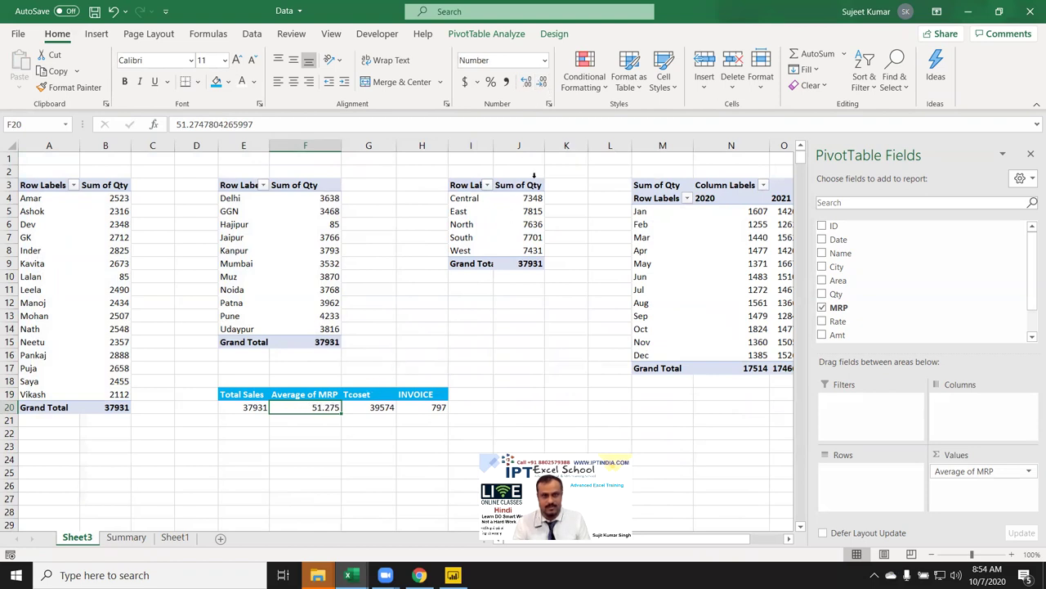
click(542, 83)
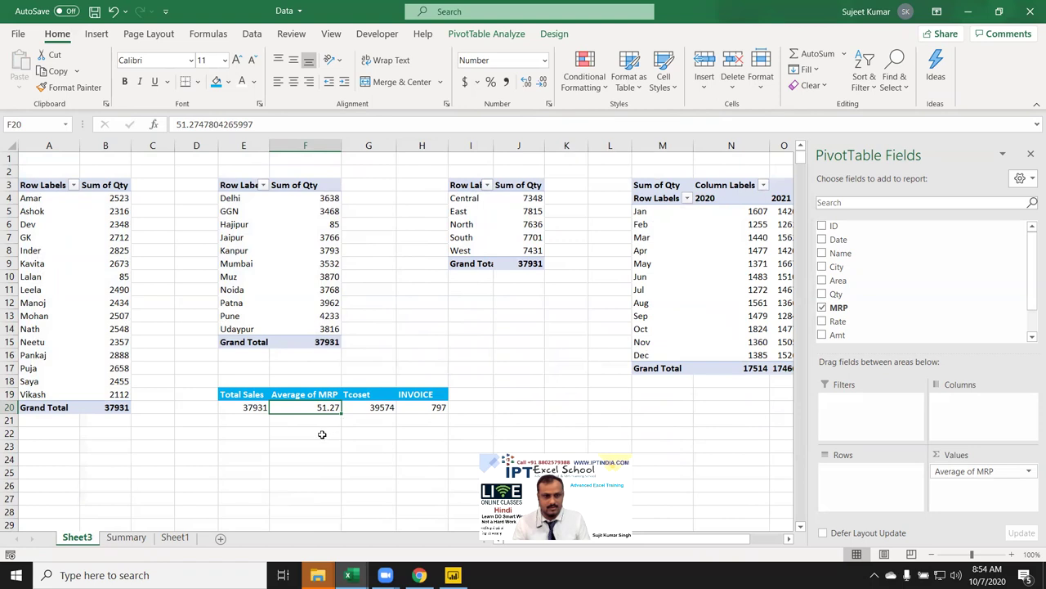
click(322, 434)
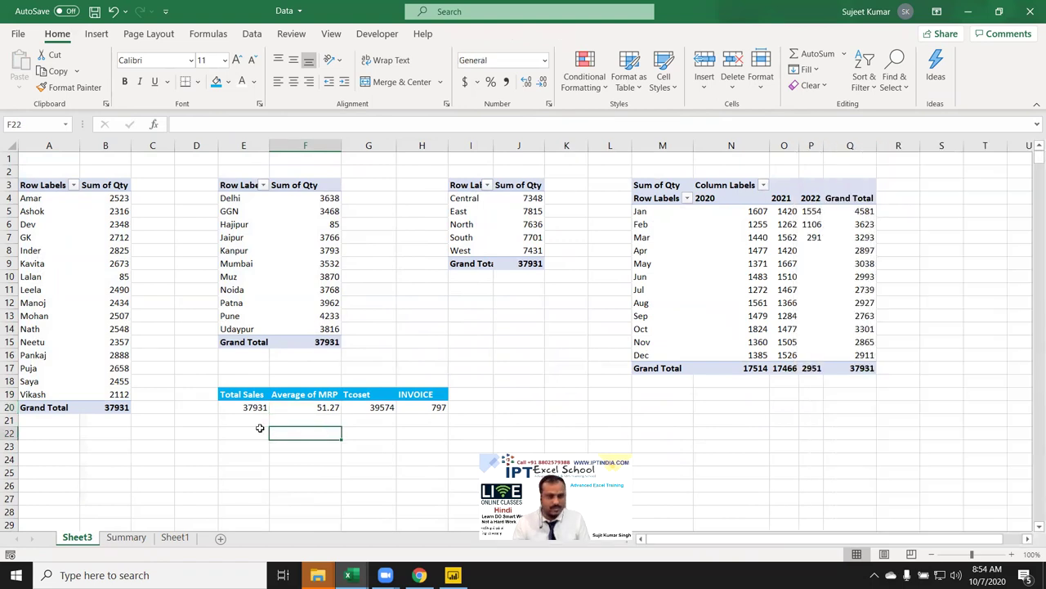
Rename the Average of MRP header in F19 to AVG MRP.
drag(251, 395, 385, 396)
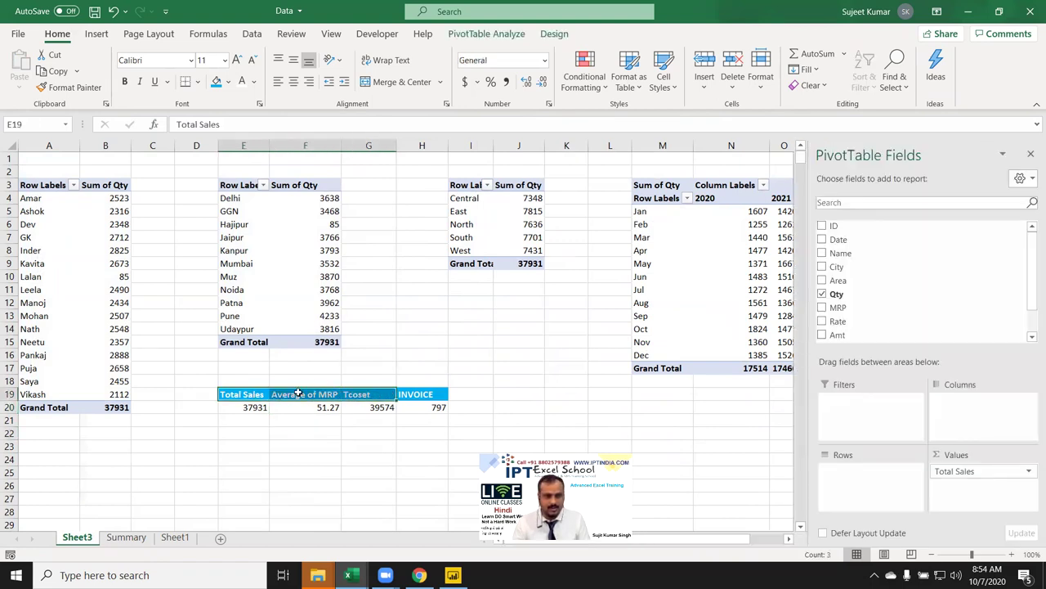
click(299, 394)
text(AVG)
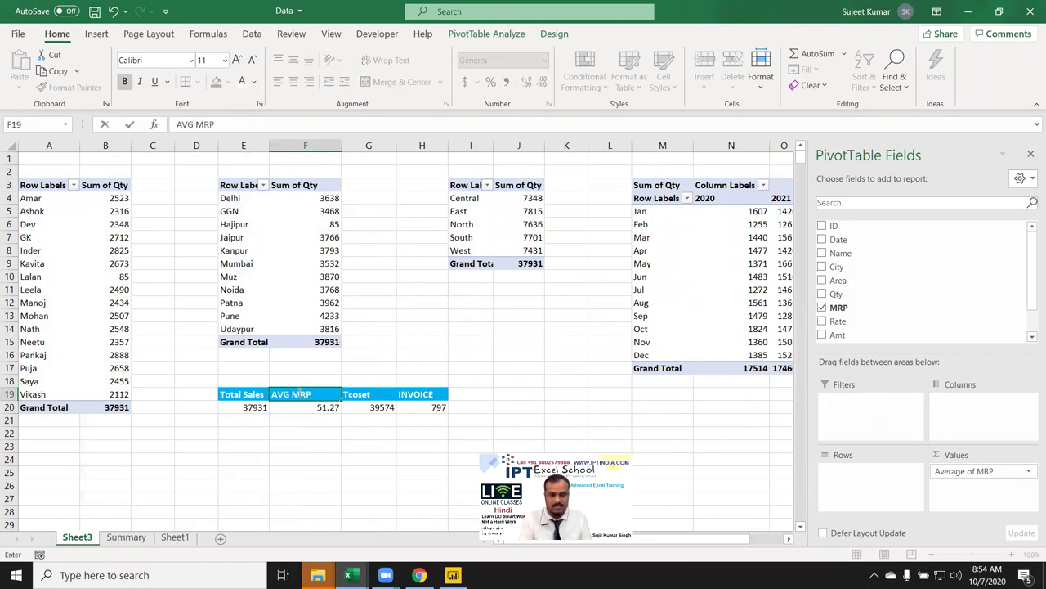
key(Return)
Give E19:H20 a thick outline and all borders, then copy the table.
mouse_move(245, 394)
mouse_down()
mouse_move(419, 394)
mouse_move(419, 406)
mouse_up()
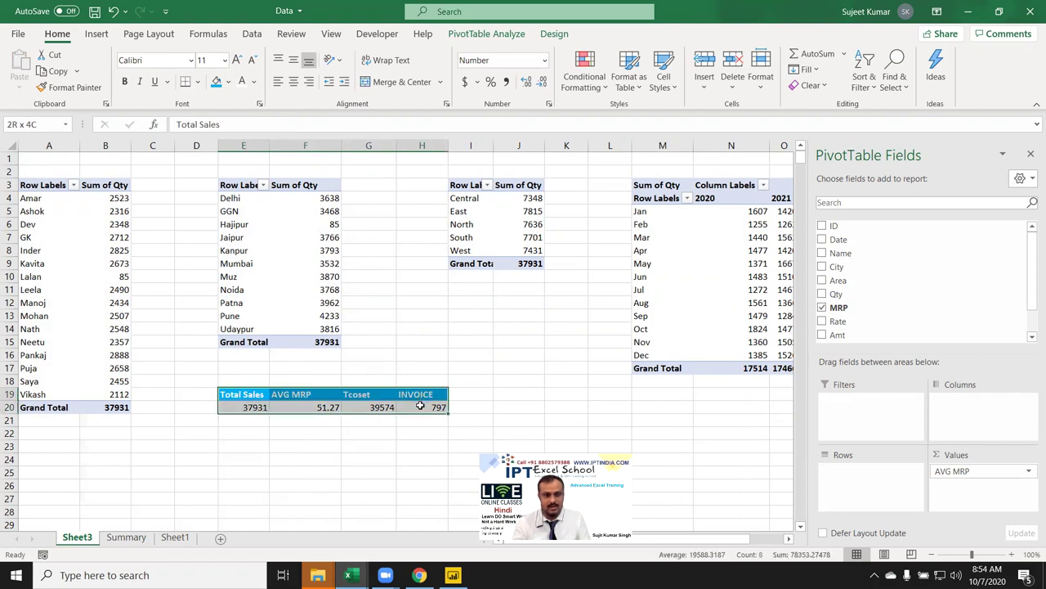
click(199, 84)
click(237, 260)
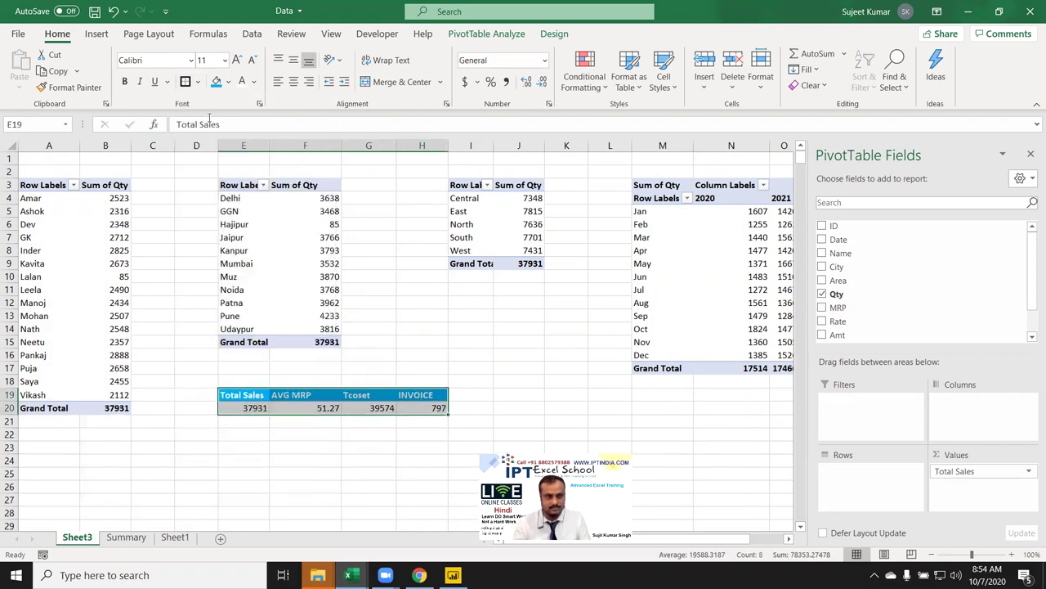
click(197, 84)
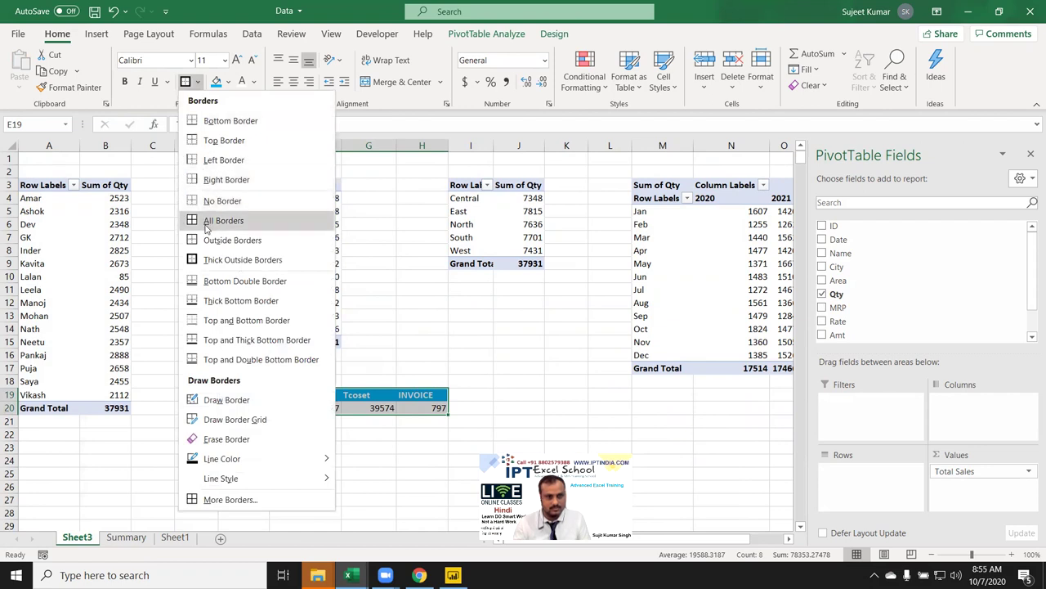
click(211, 220)
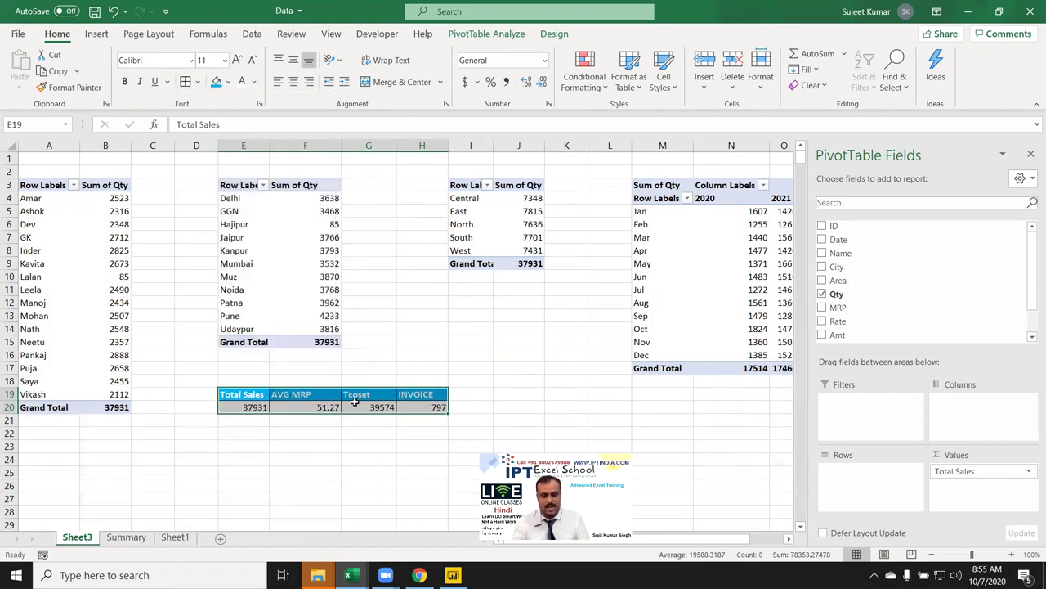
key(ctrl+c)
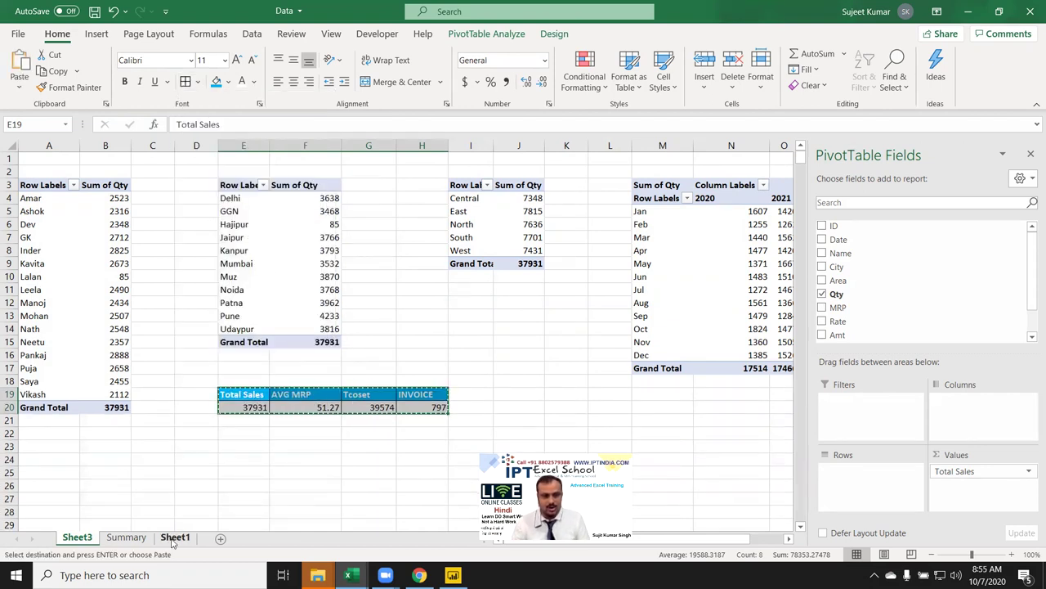
Paste the copied summary table onto the Summary dashboard as a linked picture.
click(126, 537)
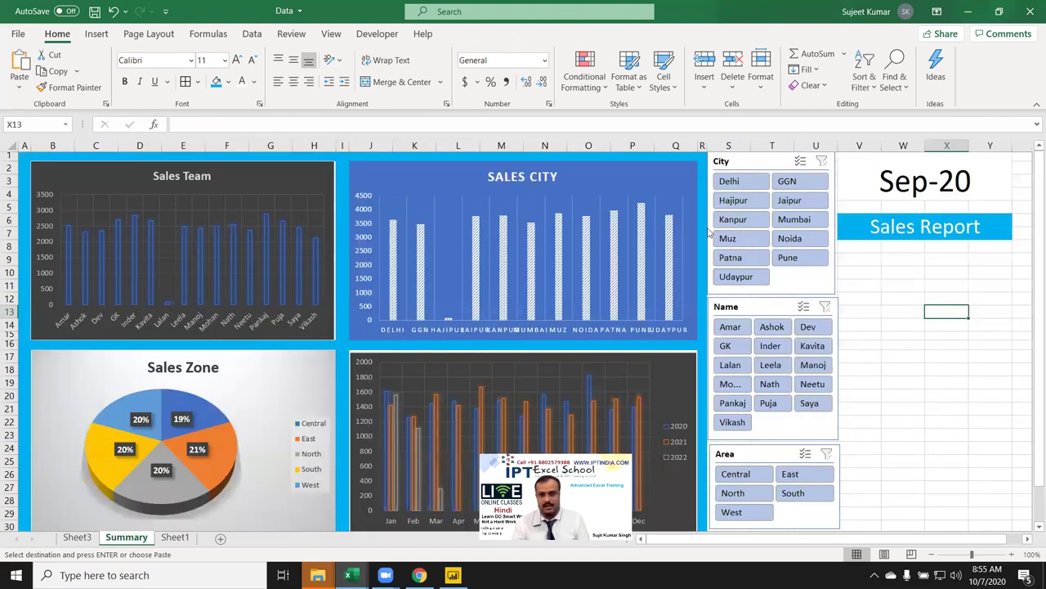
click(19, 88)
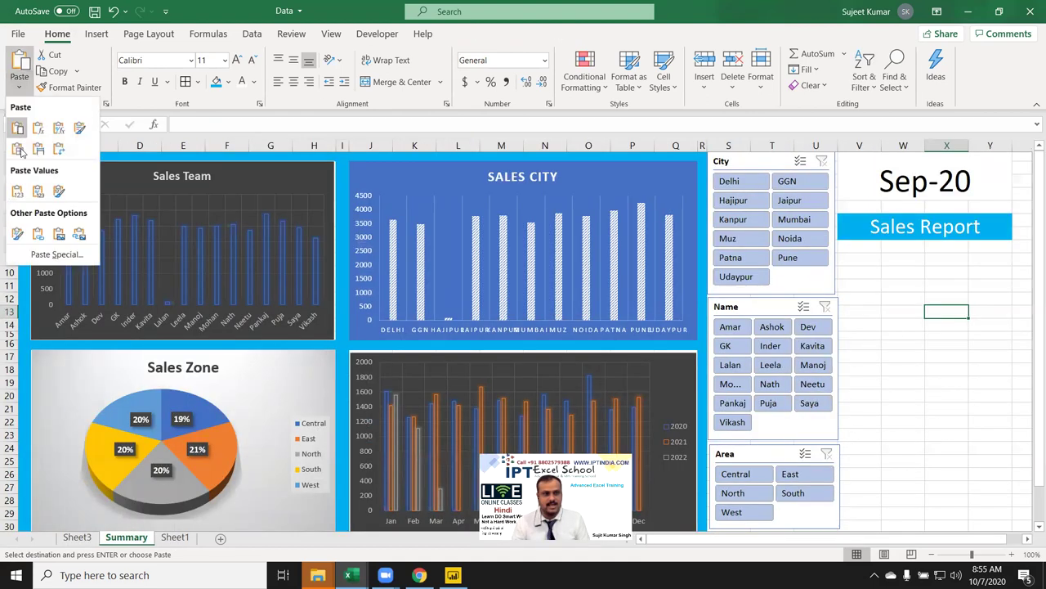
click(76, 237)
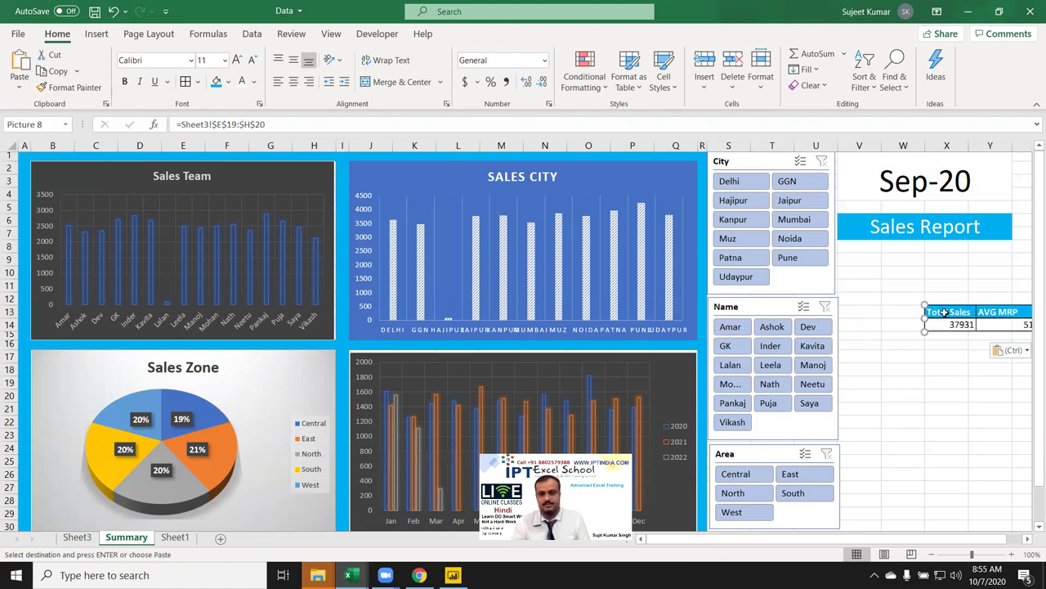
Move the linked picture under the Sales Report banner and shrink it to 0.38" × 2.67".
drag(944, 312, 866, 254)
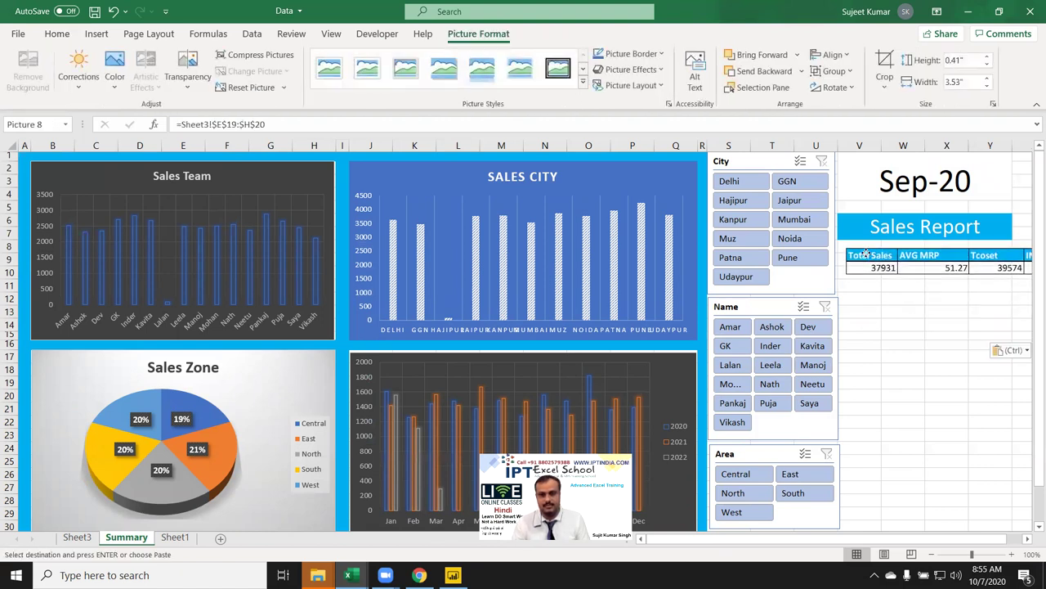
drag(866, 255, 859, 251)
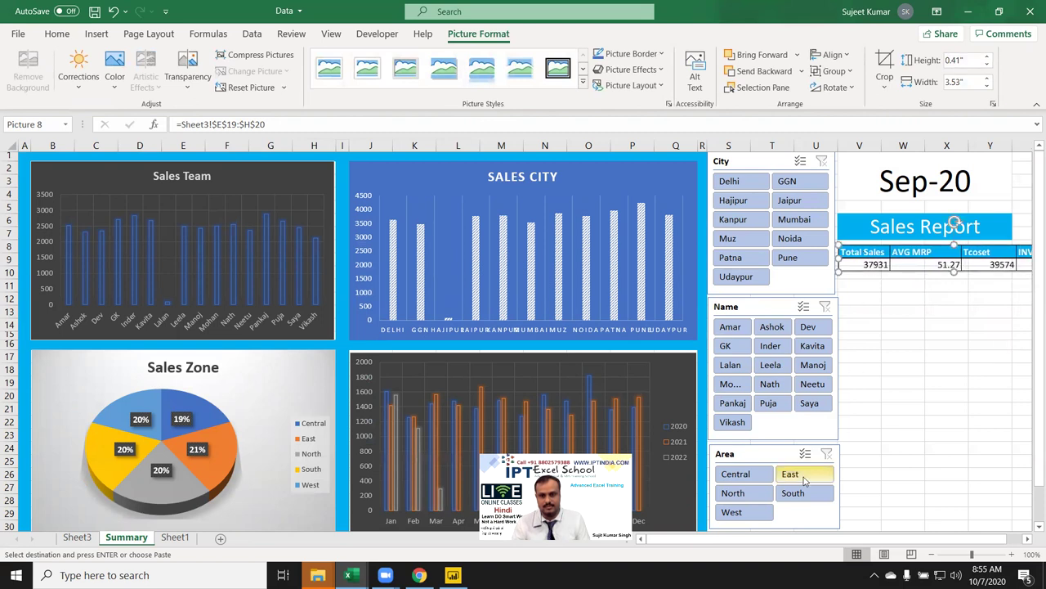
click(1028, 539)
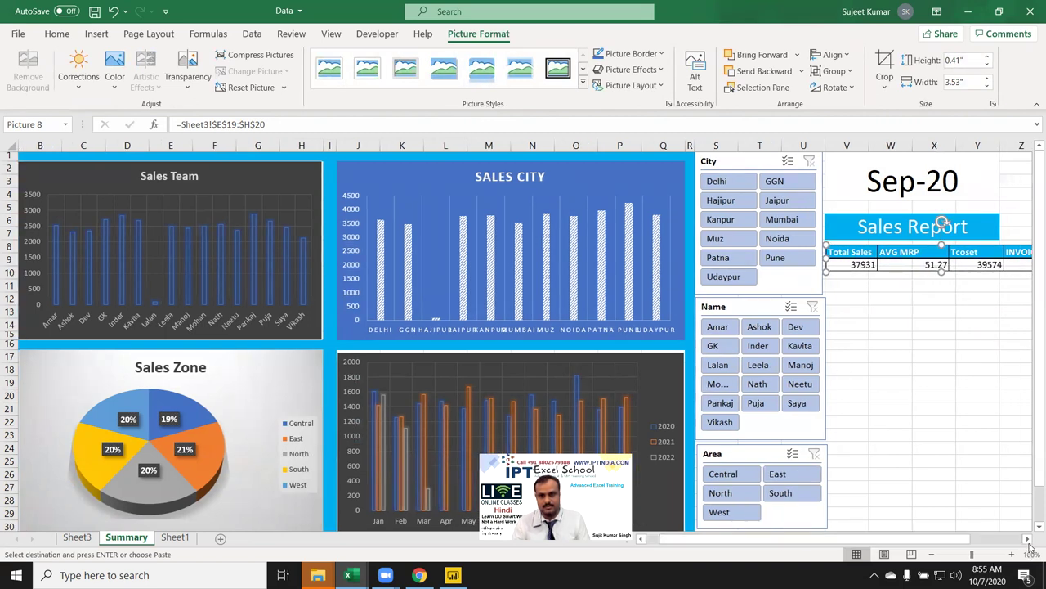
click(1028, 539)
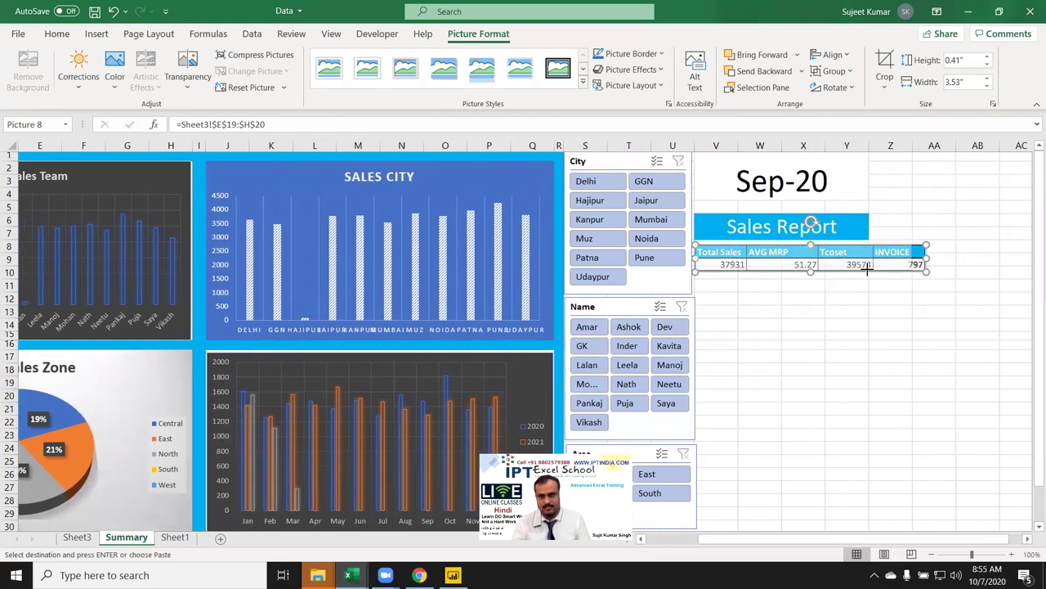
mouse_move(927, 271)
mouse_down()
mouse_move(894, 268)
mouse_move(908, 268)
mouse_up()
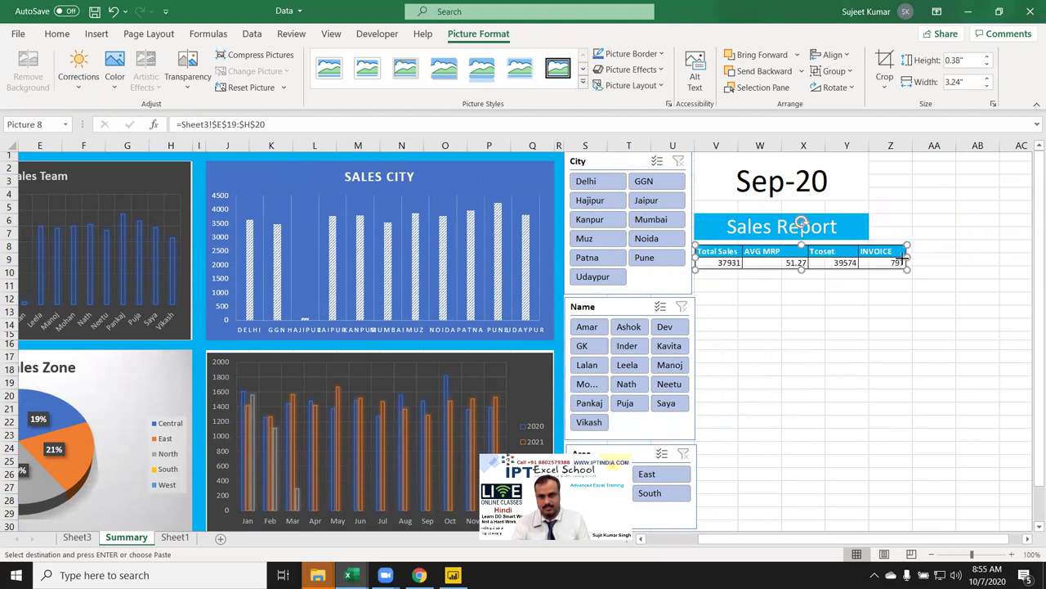
drag(870, 260, 872, 258)
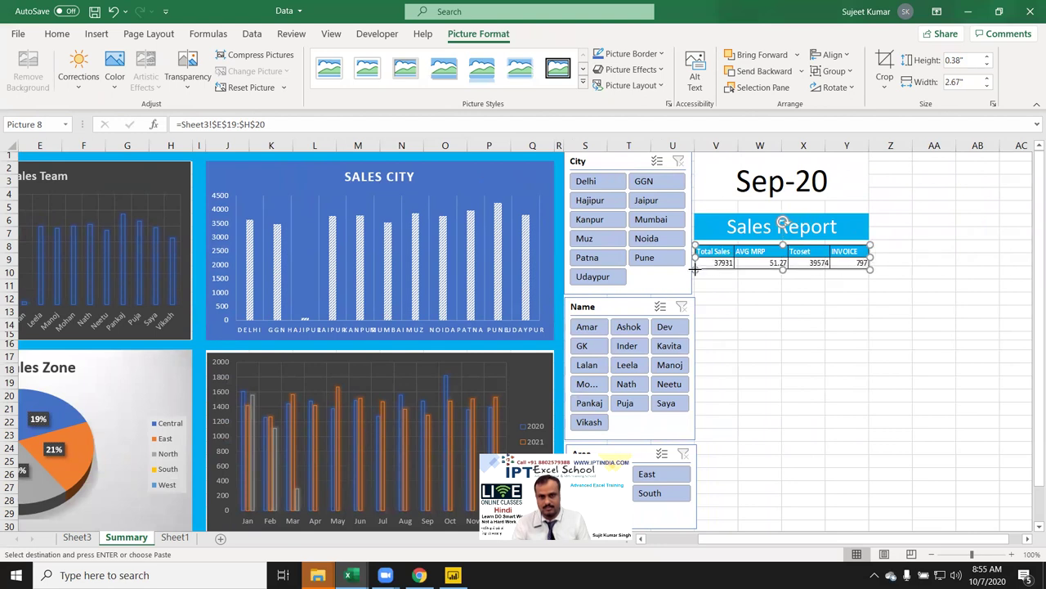
click(759, 299)
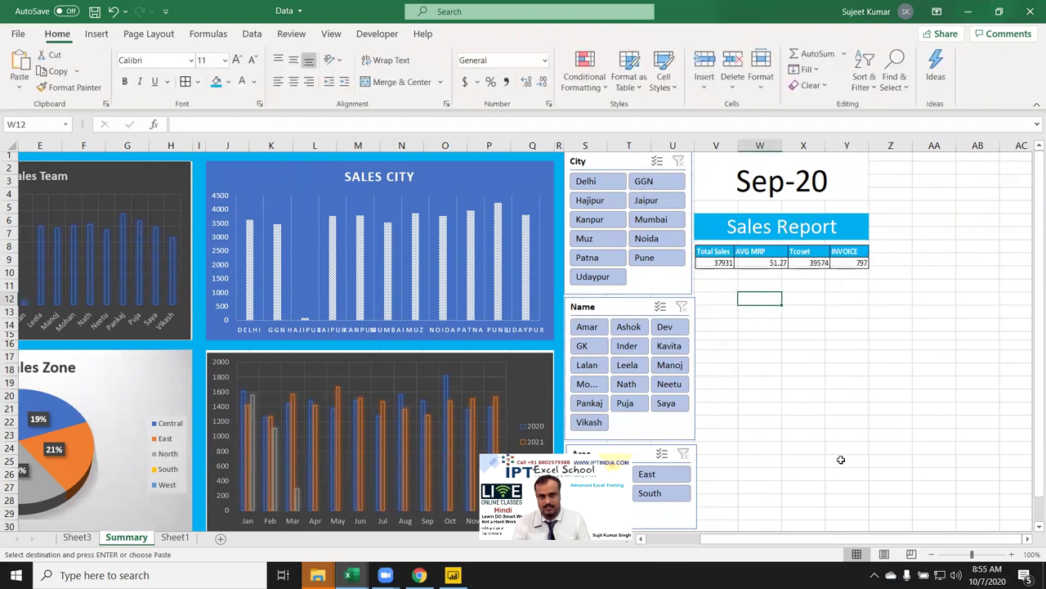
drag(729, 539, 652, 518)
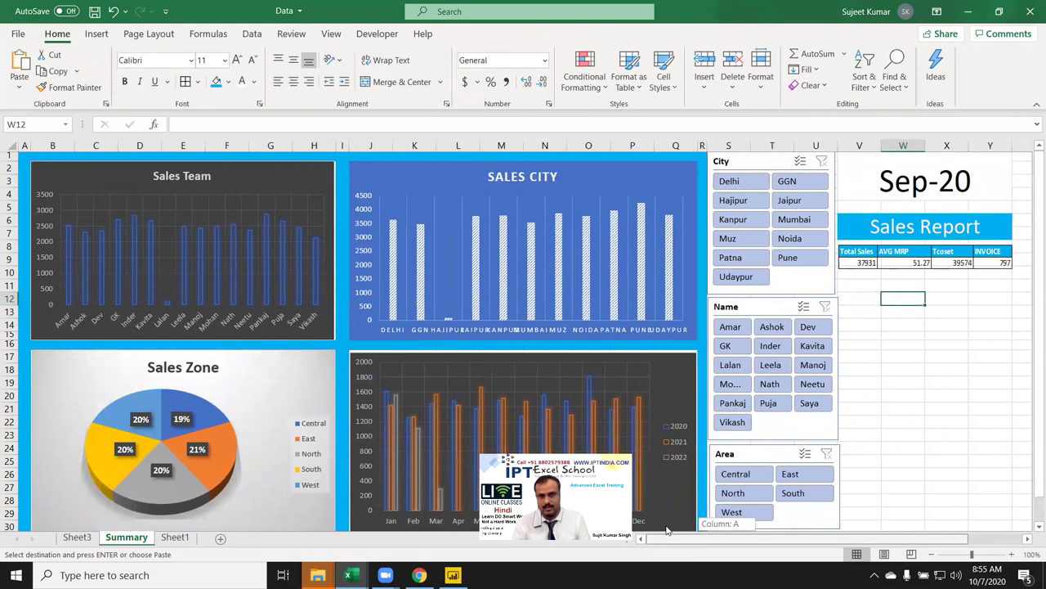
click(77, 537)
drag(245, 409, 417, 408)
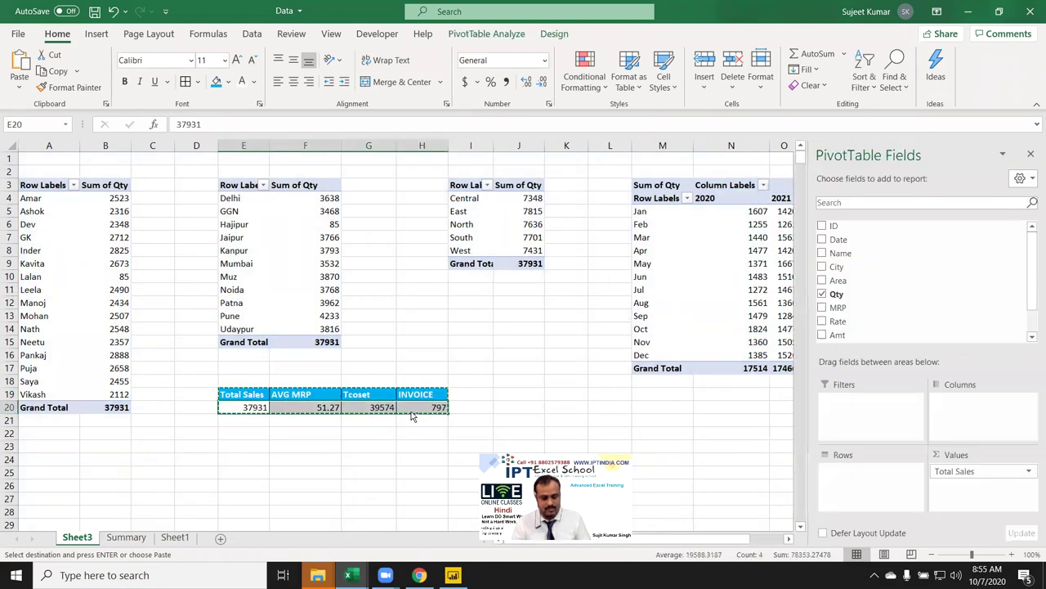
click(126, 537)
click(897, 337)
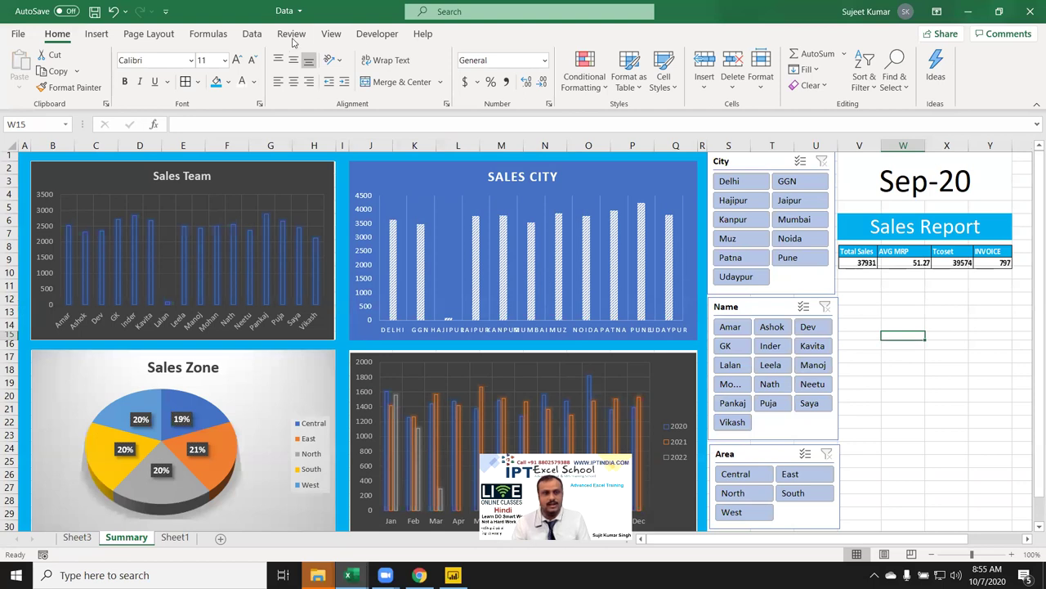
click(368, 36)
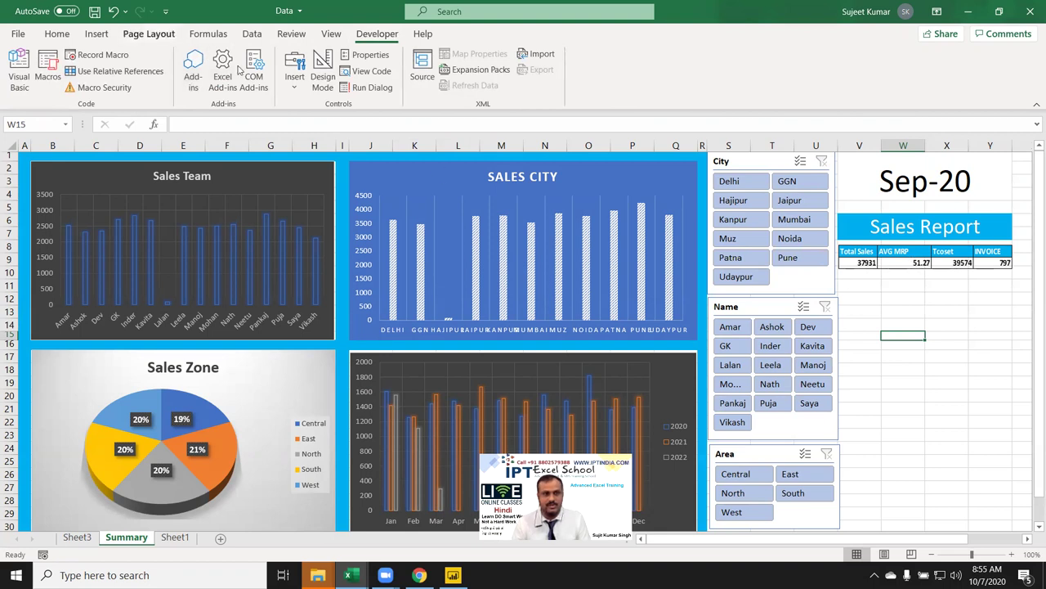
click(149, 34)
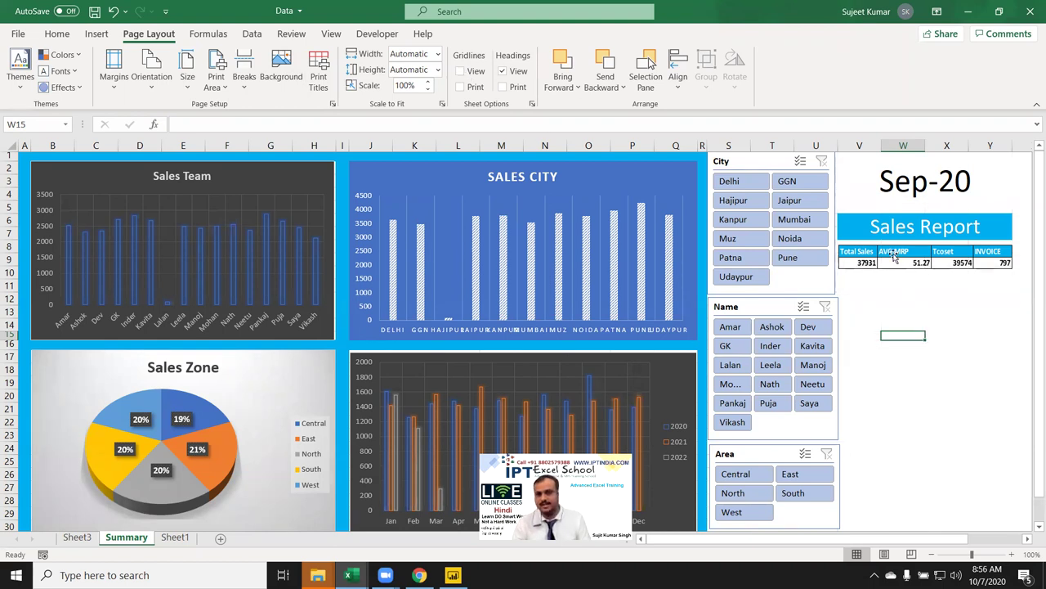
Test the City slicer with Delhi and GGN, then clear its filter.
click(883, 345)
click(705, 541)
drag(705, 541, 650, 537)
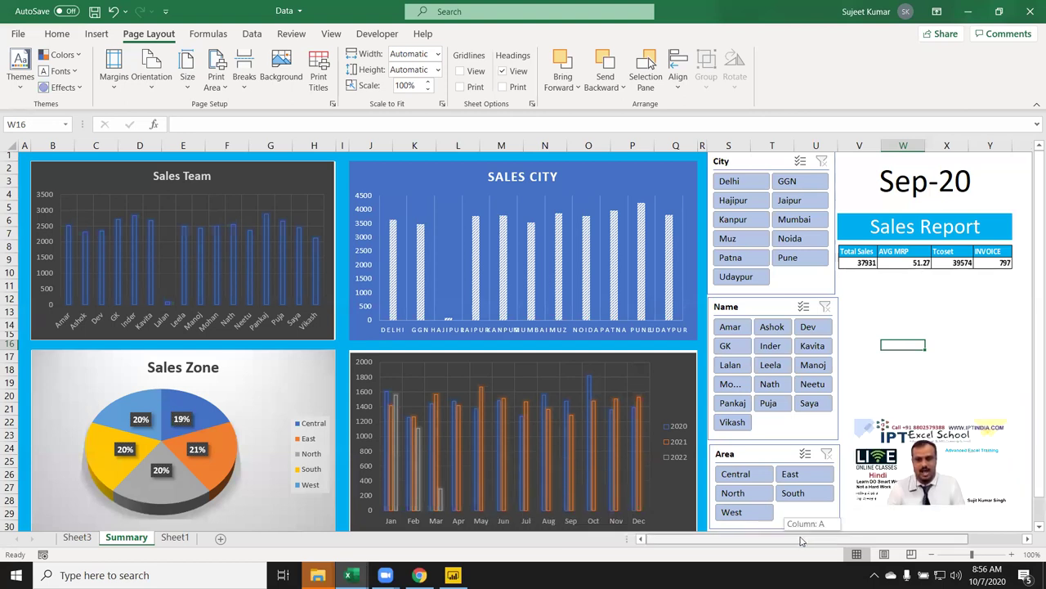
click(948, 347)
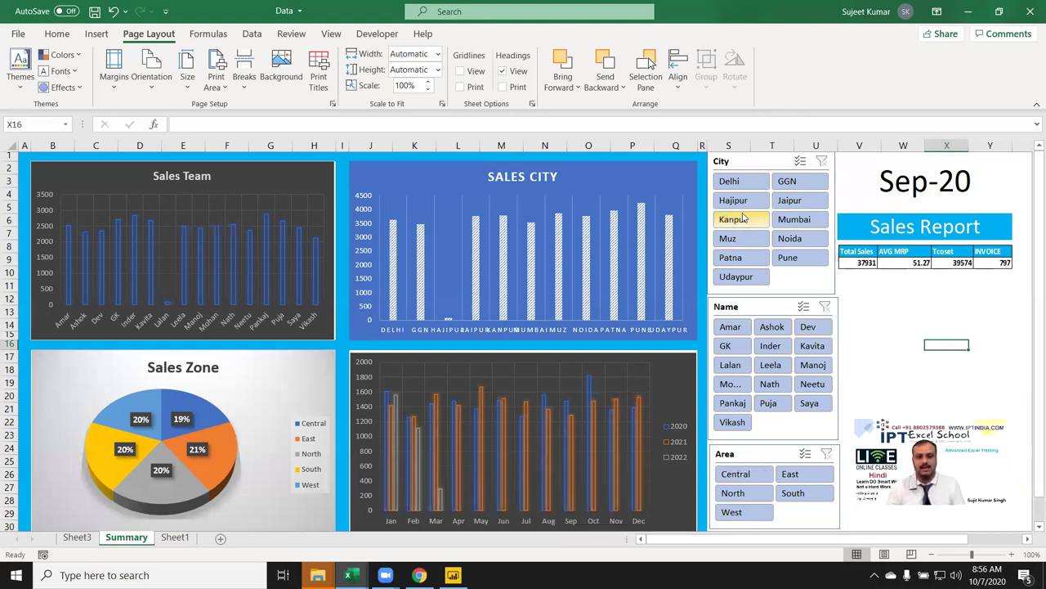
click(730, 180)
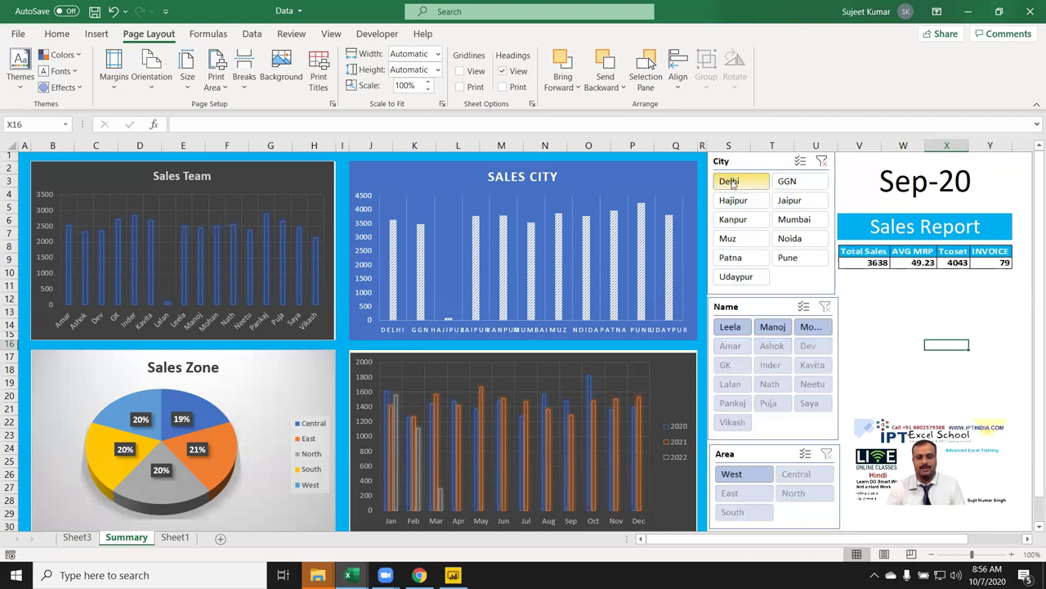
click(791, 181)
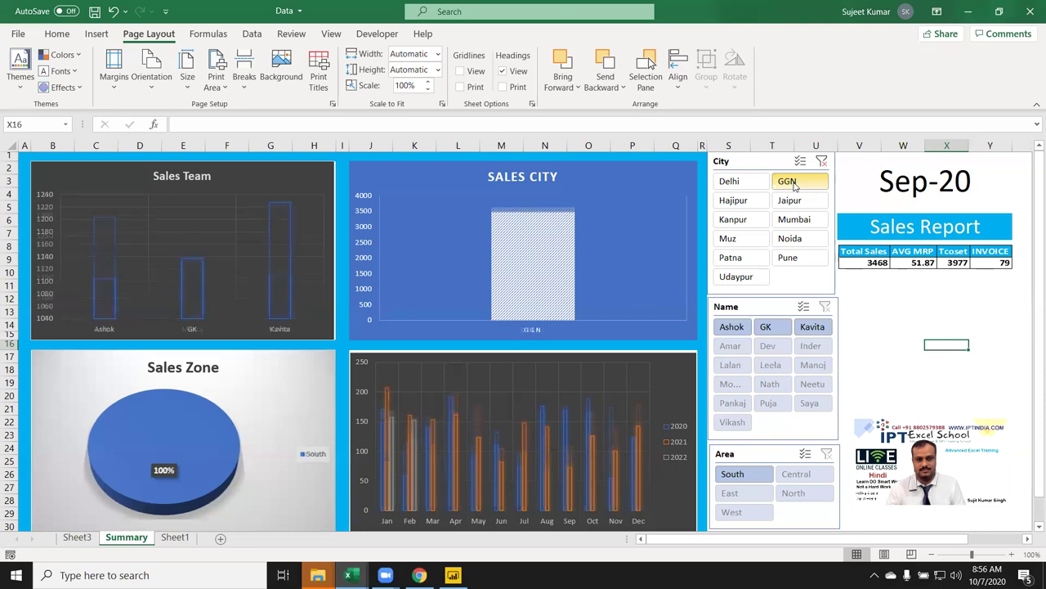
click(821, 162)
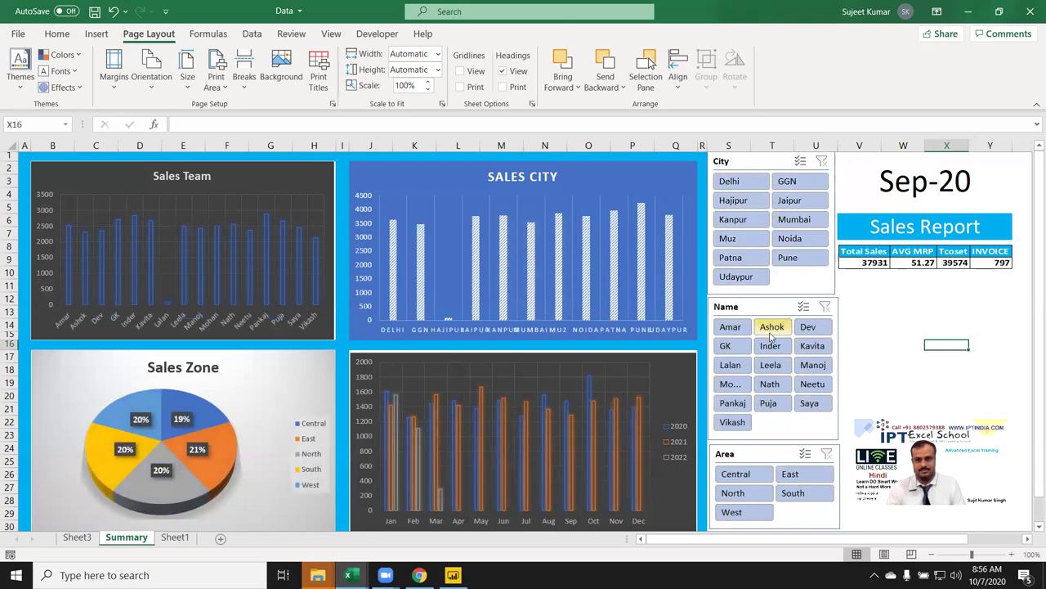
Test the Name slicer (Ashok, Inder, Leela) and Area slicer (South), then clear both.
click(771, 327)
click(775, 348)
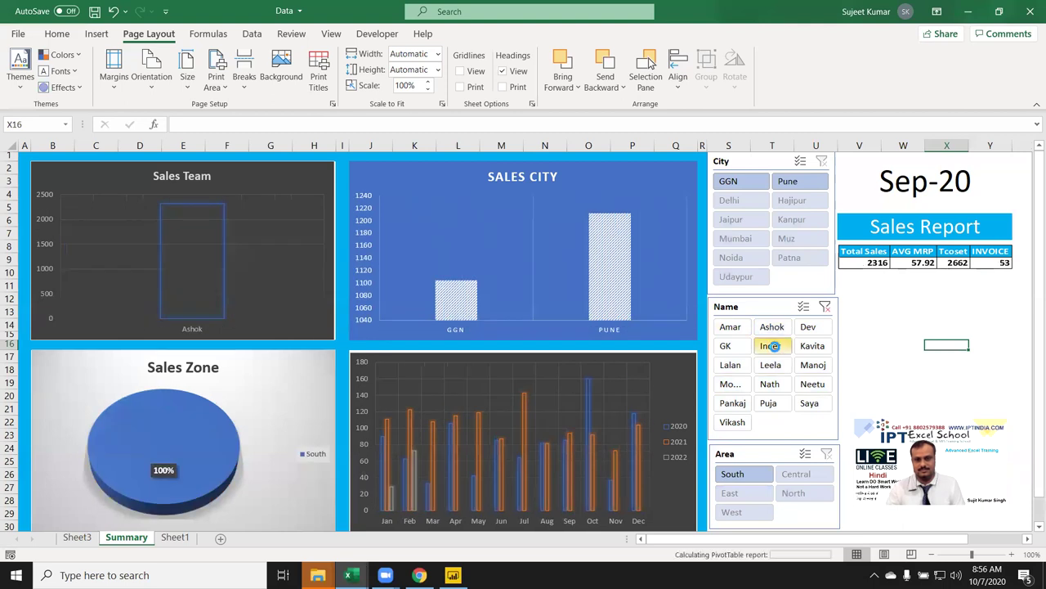
click(770, 366)
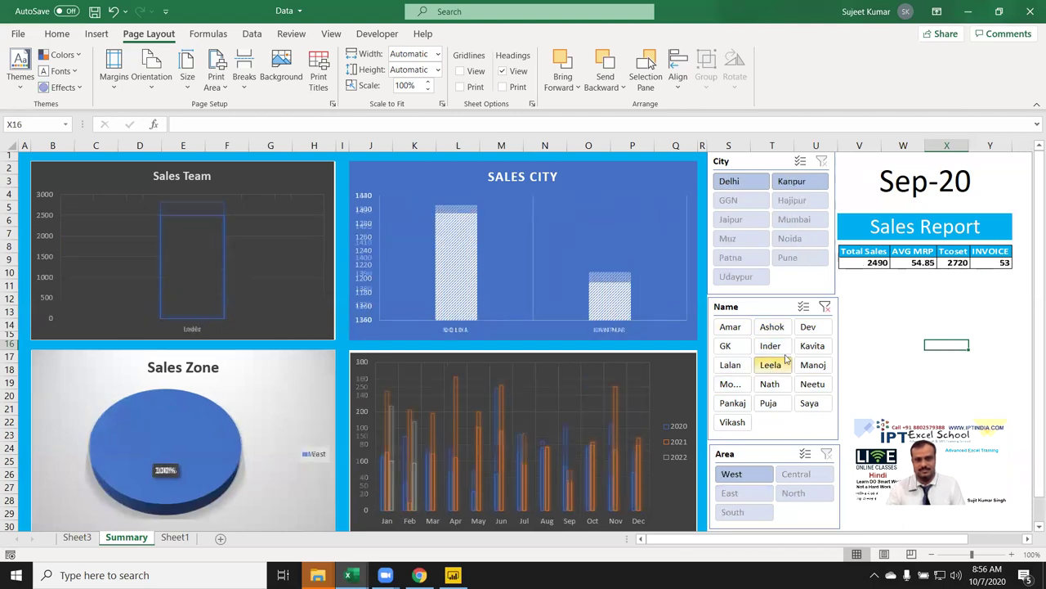
click(825, 307)
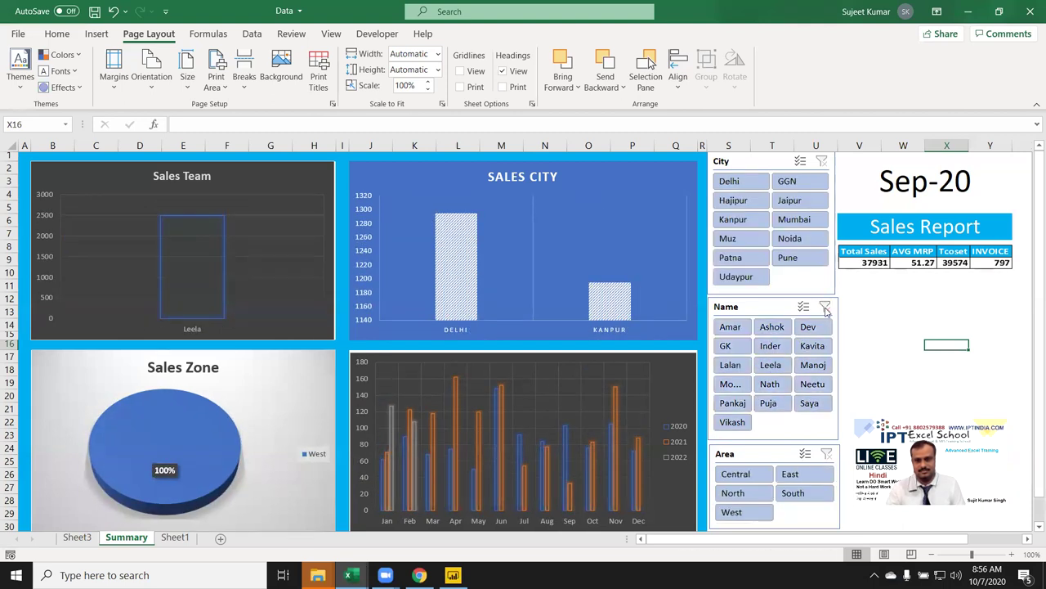
click(797, 494)
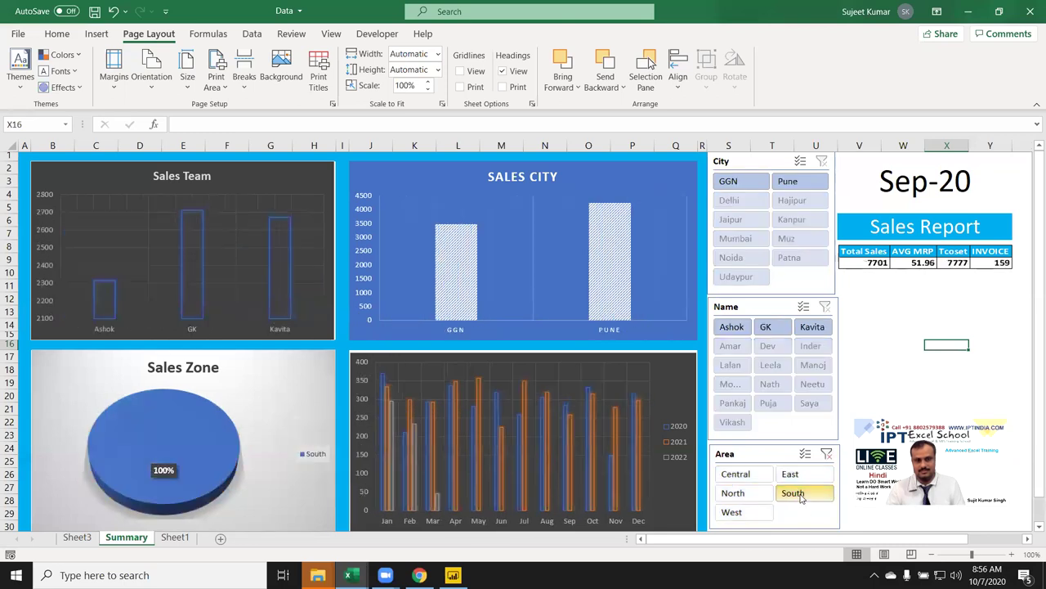
click(826, 453)
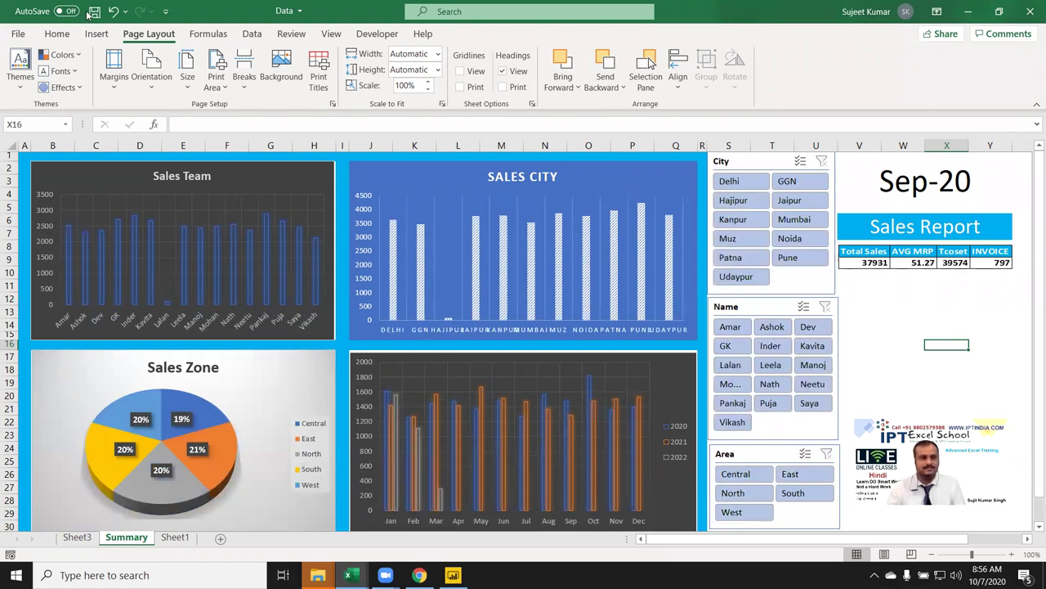
Save the workbook, recheck and clear the Delhi filter, and go to Sheet3.
key(ctrl+s)
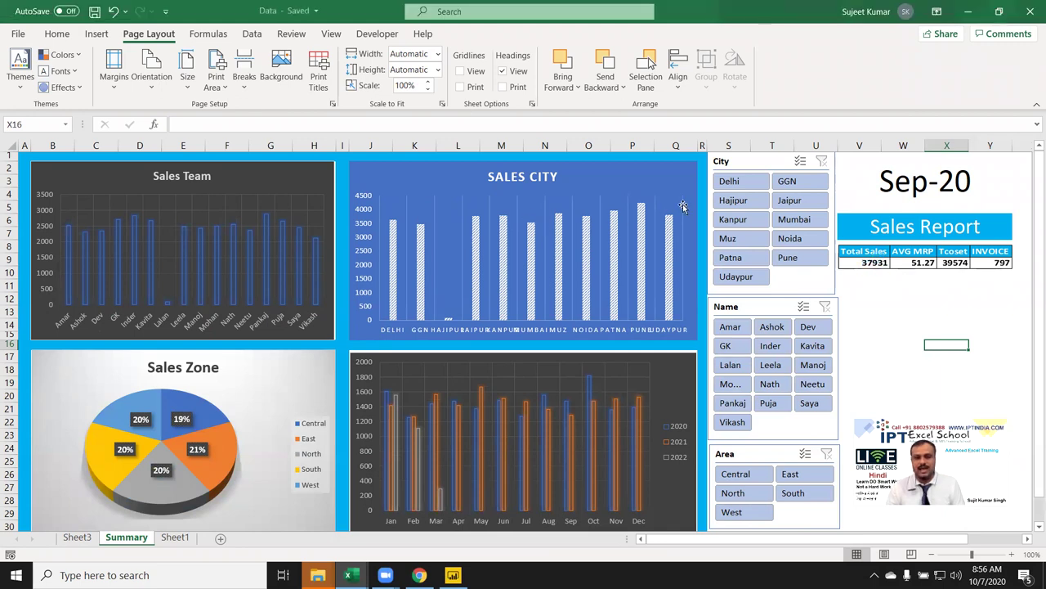
click(730, 180)
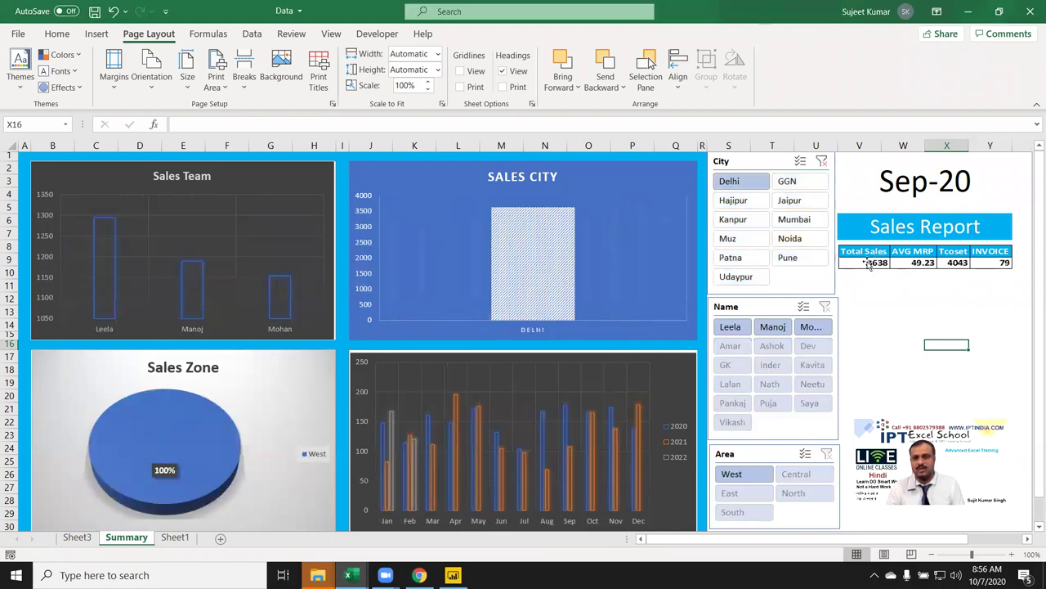
click(821, 162)
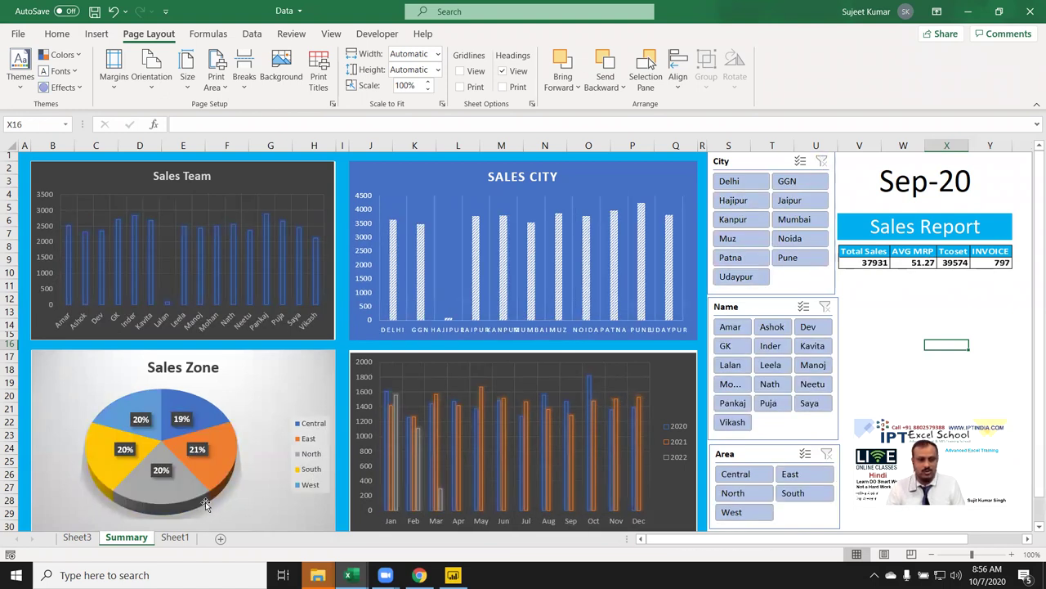
click(80, 537)
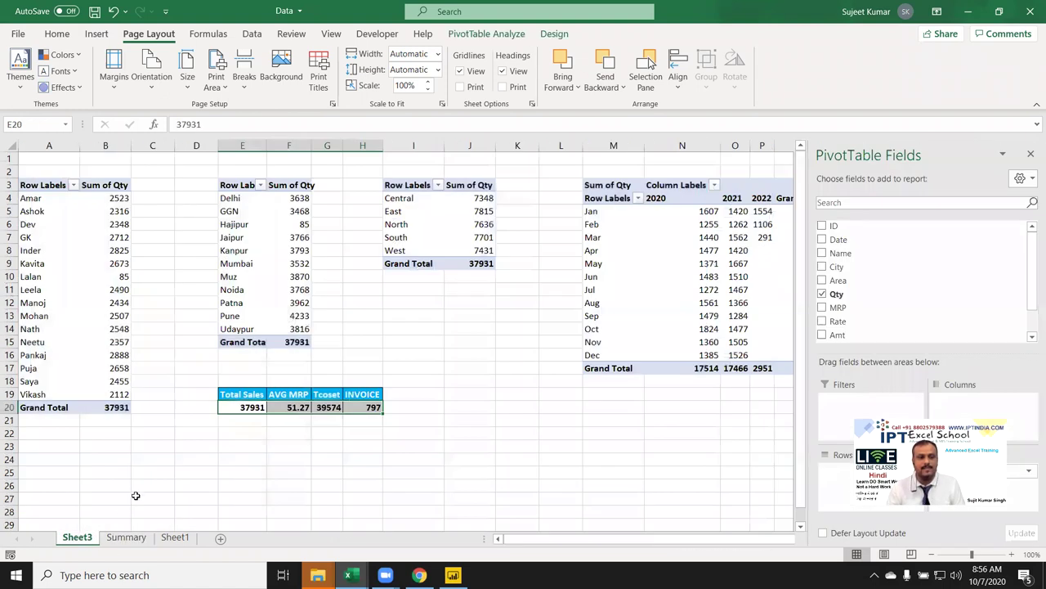
Disconnect the Area, City and Name slicers from the Total Sales pivot in E20.
click(246, 414)
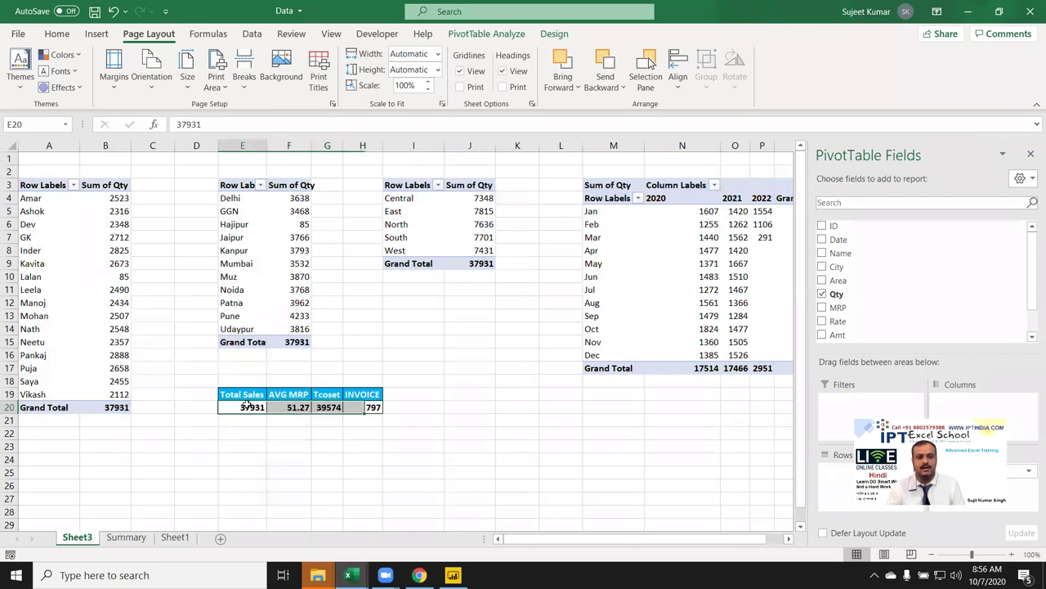
click(554, 35)
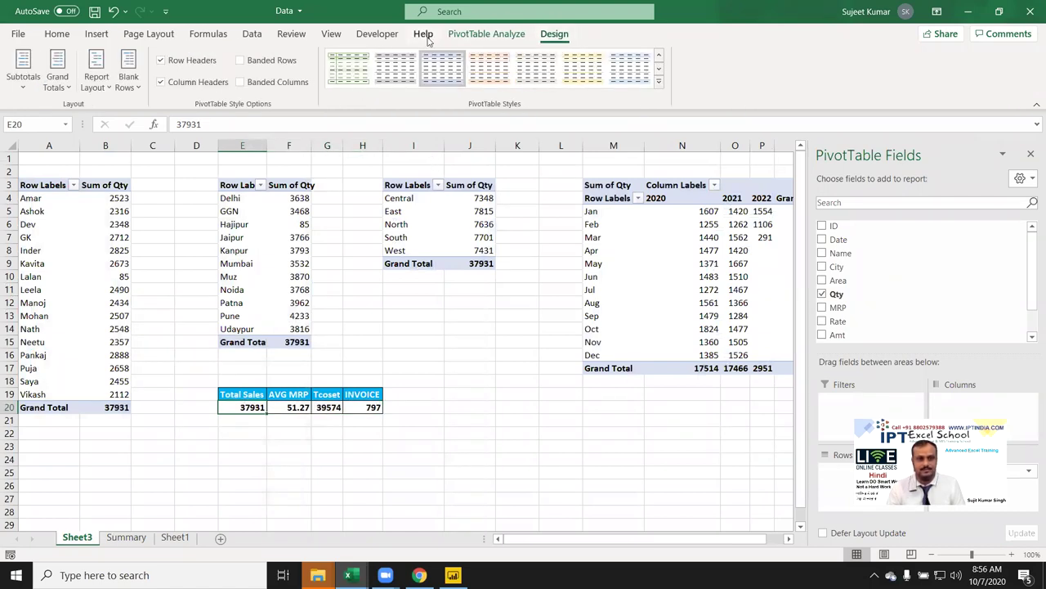
click(473, 33)
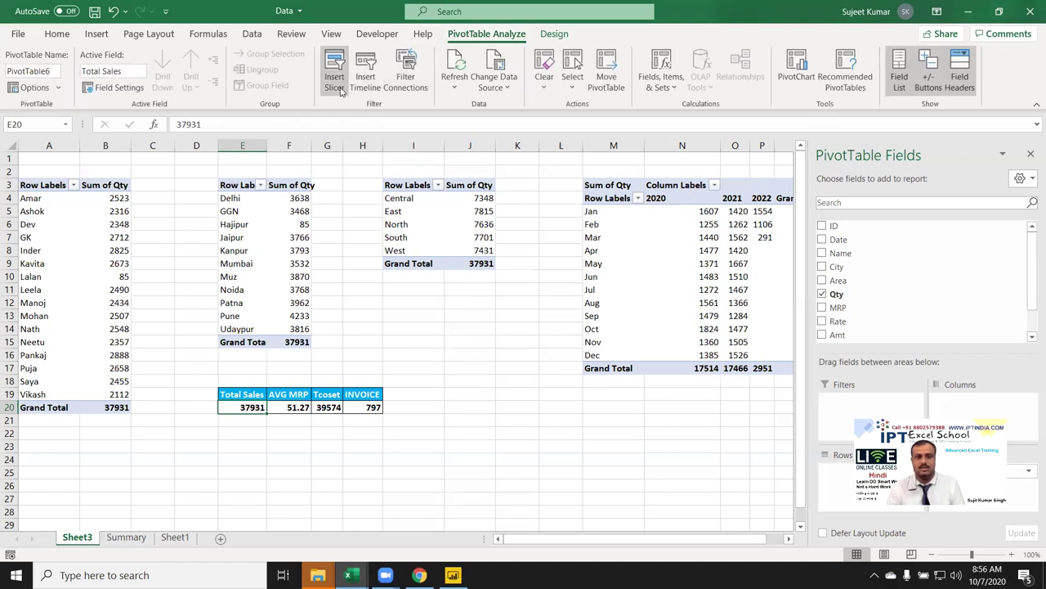
click(408, 81)
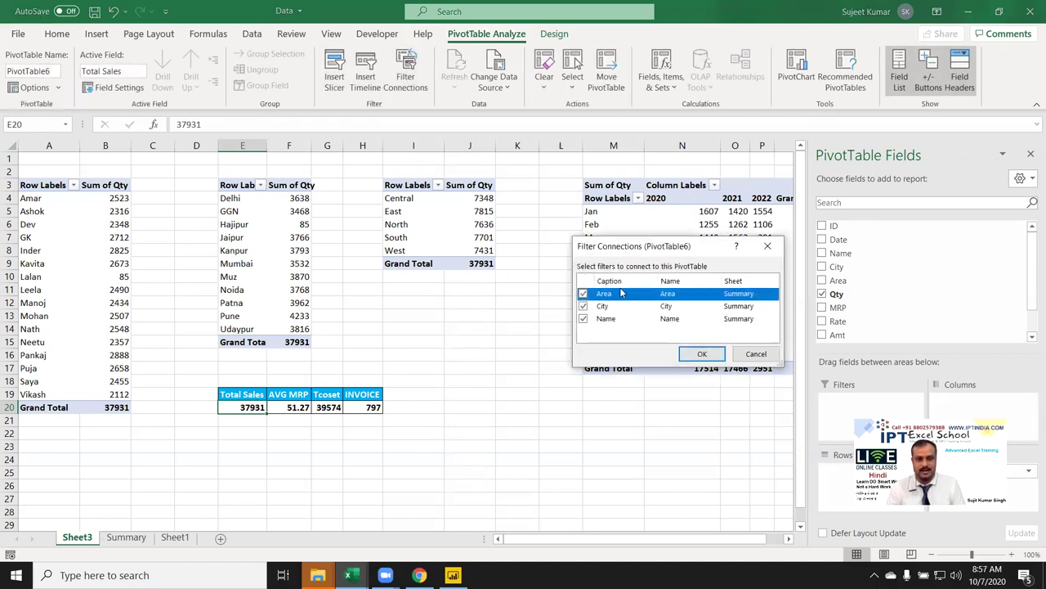
click(583, 294)
click(583, 305)
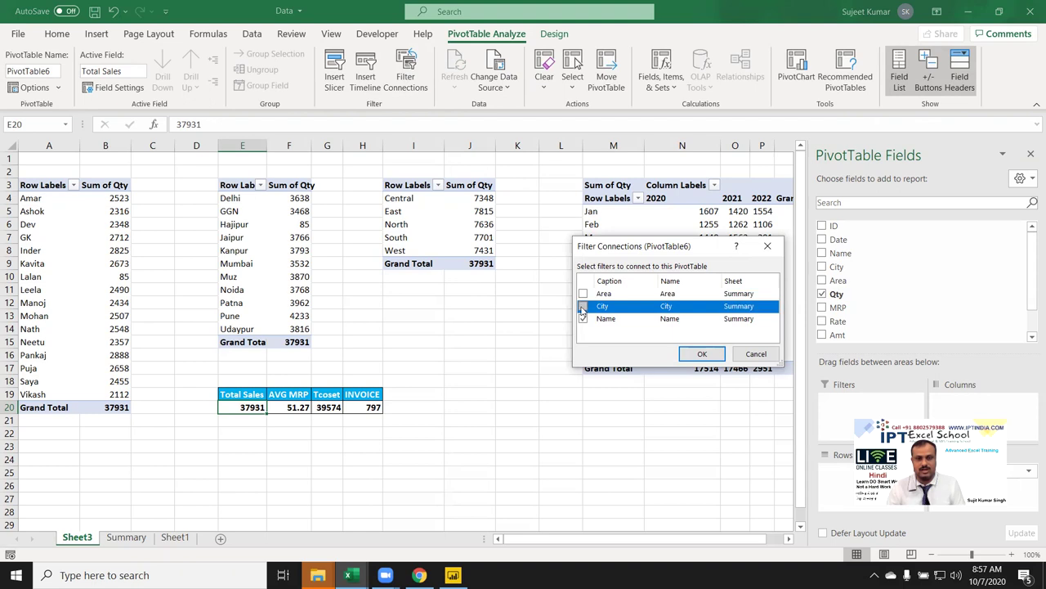
click(583, 318)
click(702, 353)
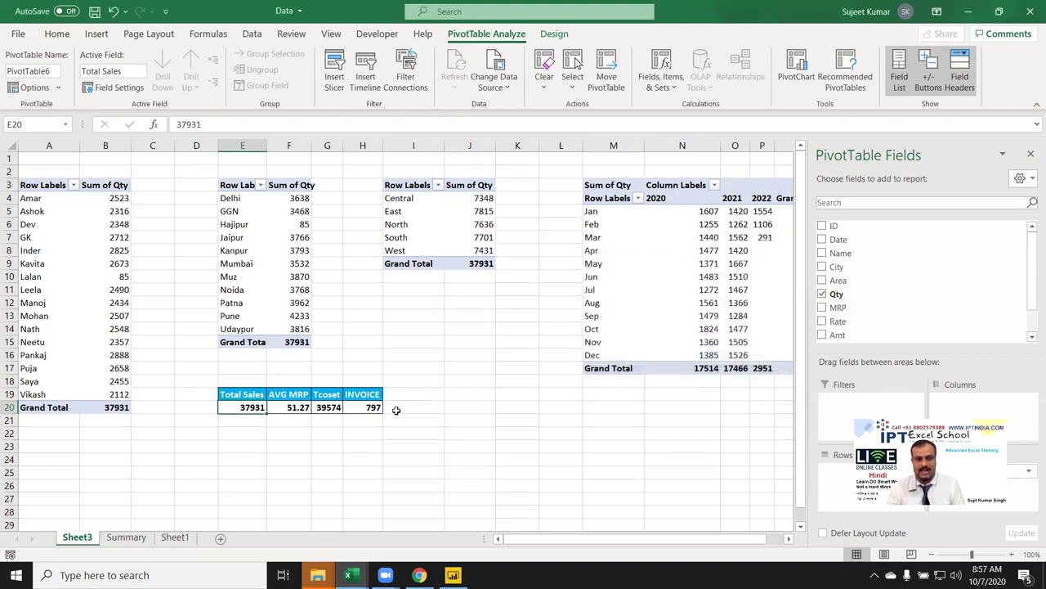
Unlink the Area, City and Name slicers from the AVG MRP pivot in F20.
click(304, 407)
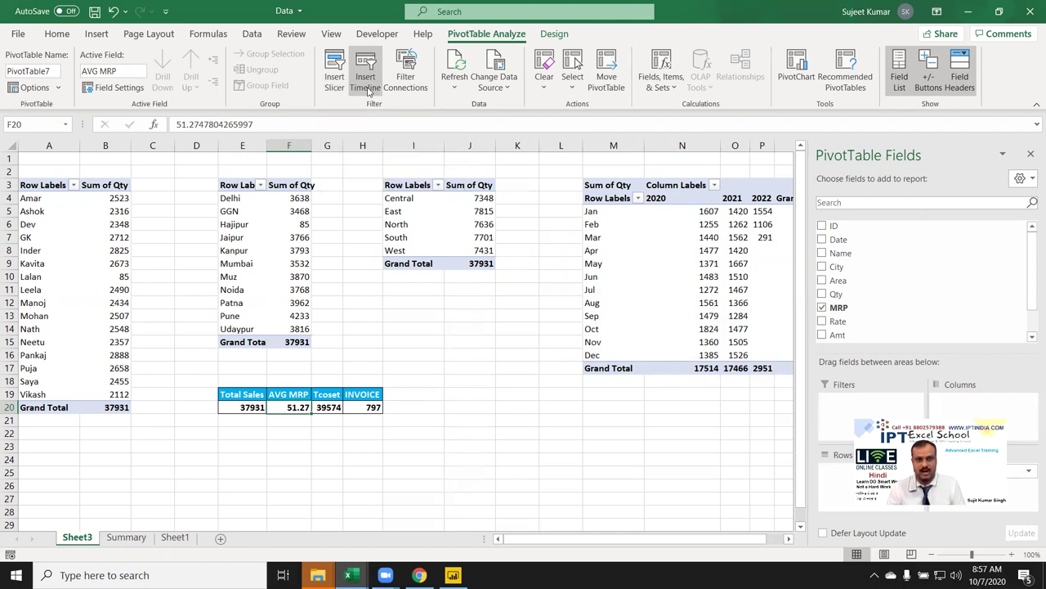
click(406, 77)
click(583, 293)
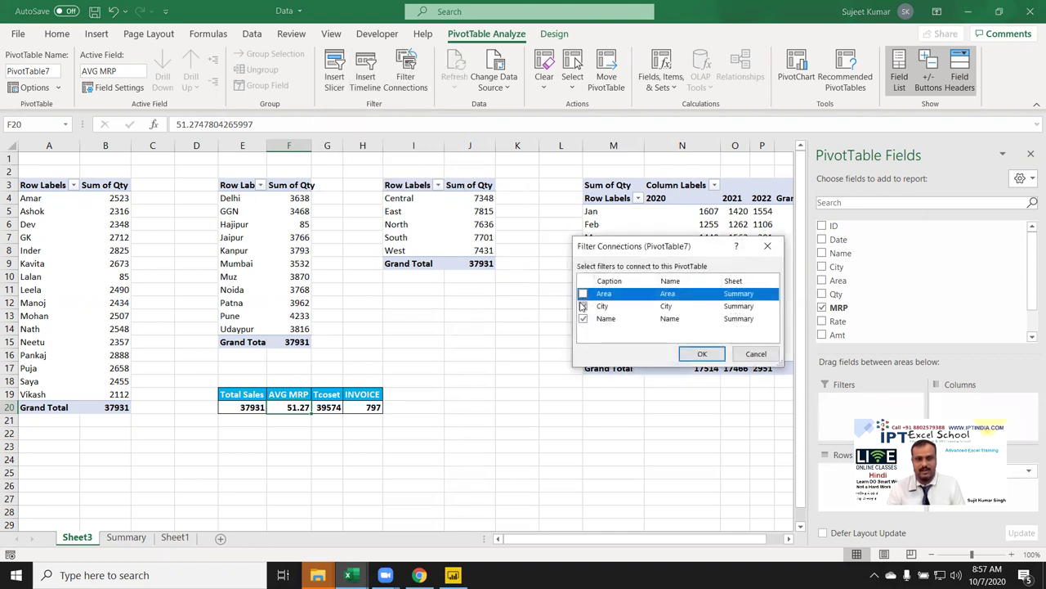
click(583, 306)
click(583, 319)
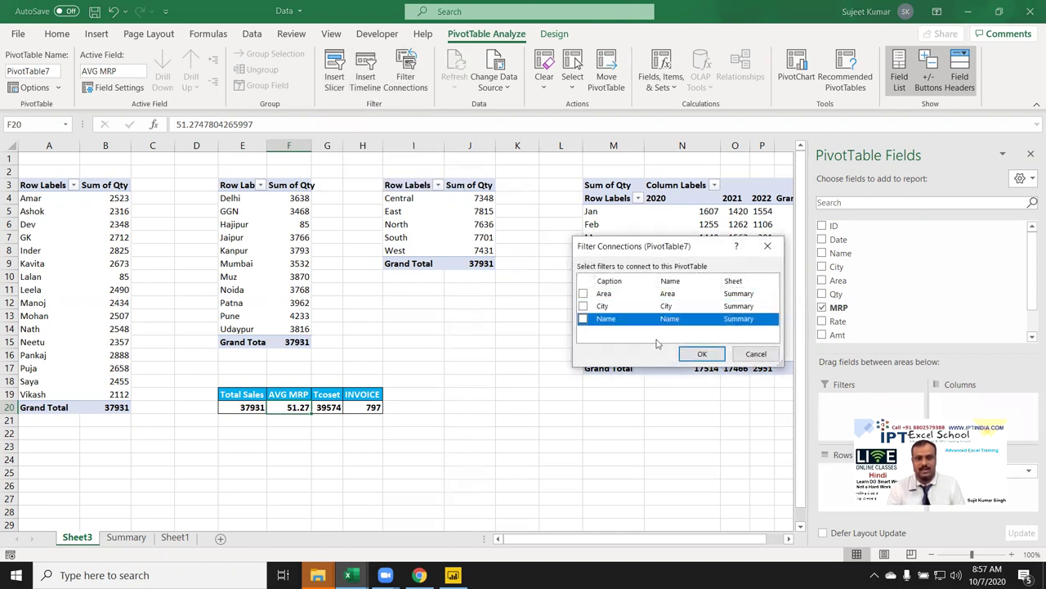
click(702, 353)
Unlink the Area, City and Name slicers from the Tcoset pivot in G20.
click(340, 407)
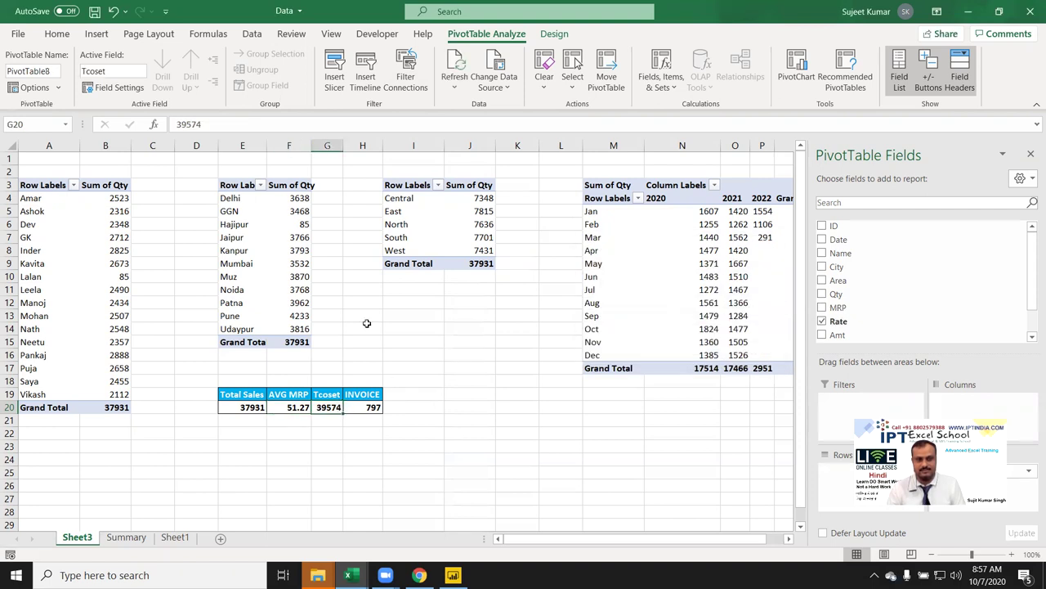
click(407, 82)
click(583, 293)
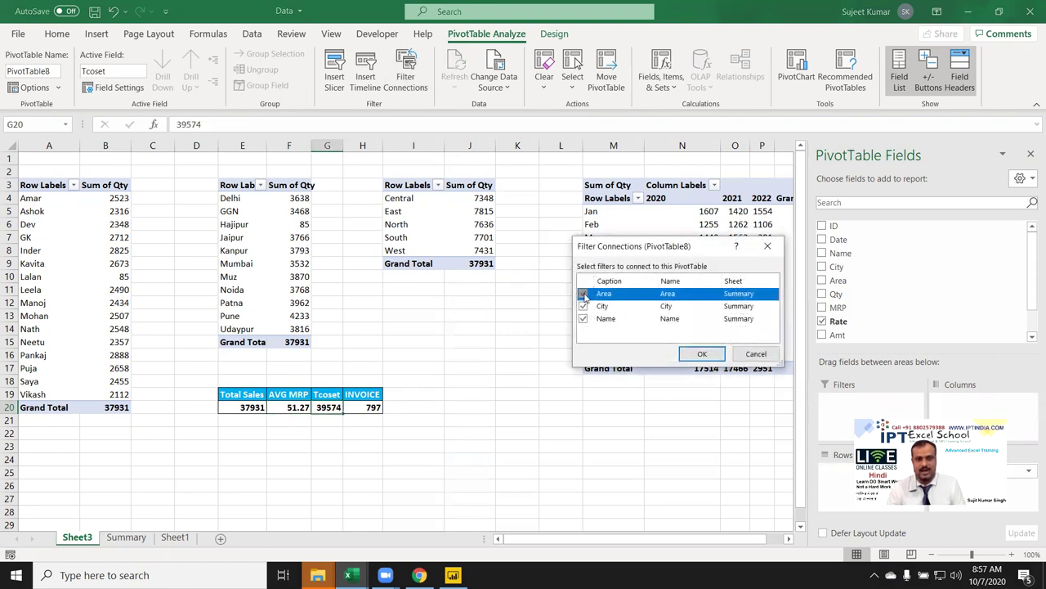
click(582, 305)
click(583, 318)
click(699, 353)
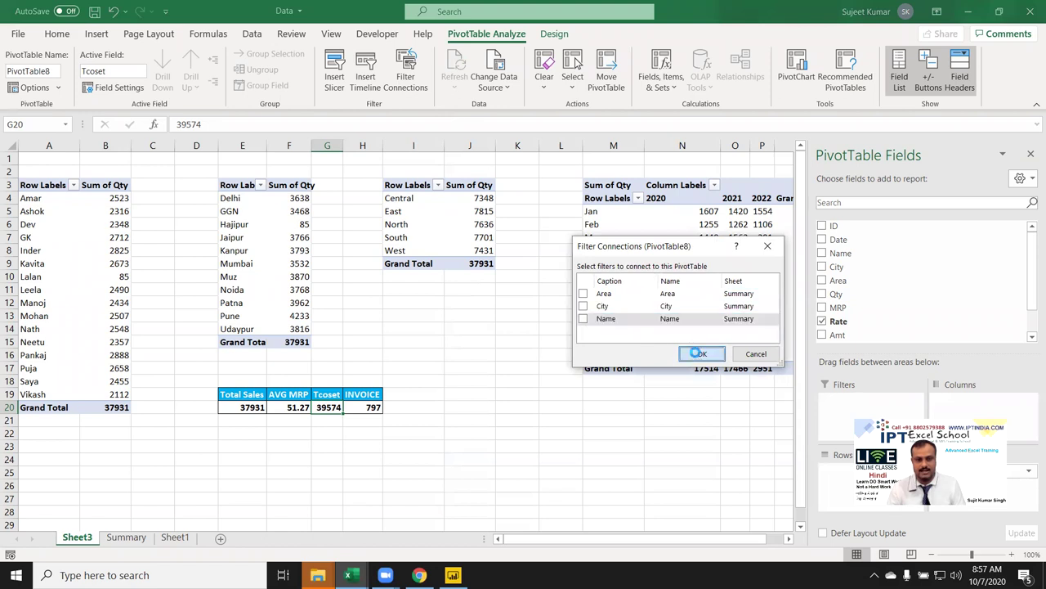
Unlink the Area, City and Name slicers from the INVOICE pivot in H20.
click(362, 407)
click(407, 78)
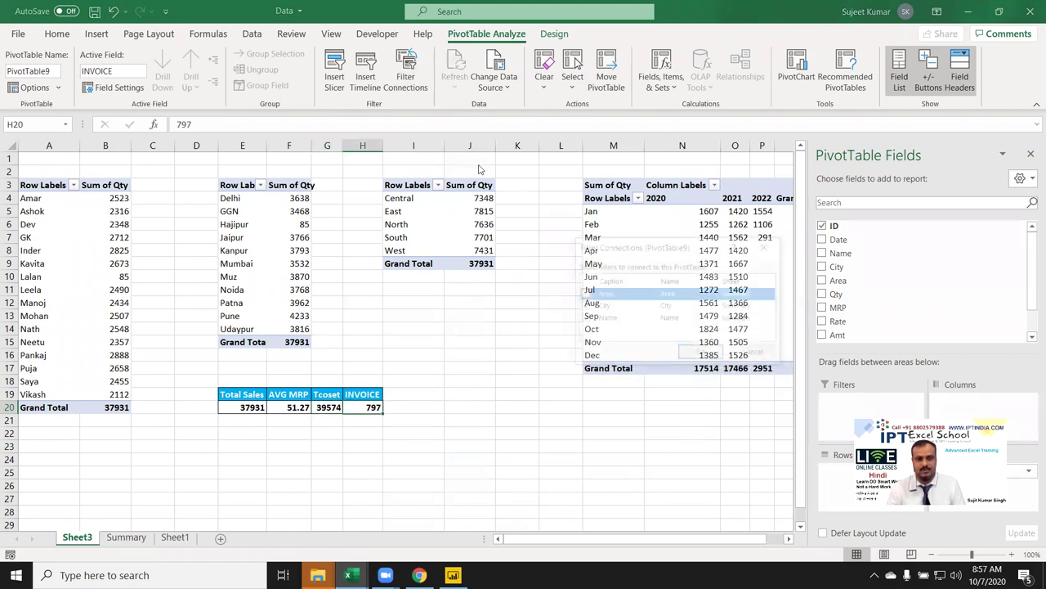
click(583, 293)
click(583, 306)
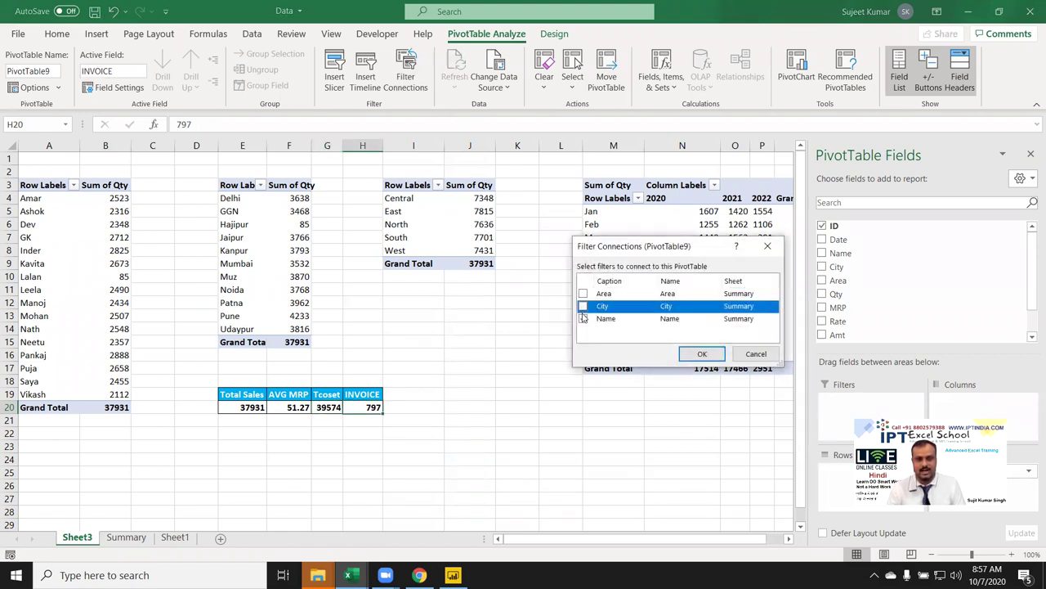
click(582, 318)
click(702, 354)
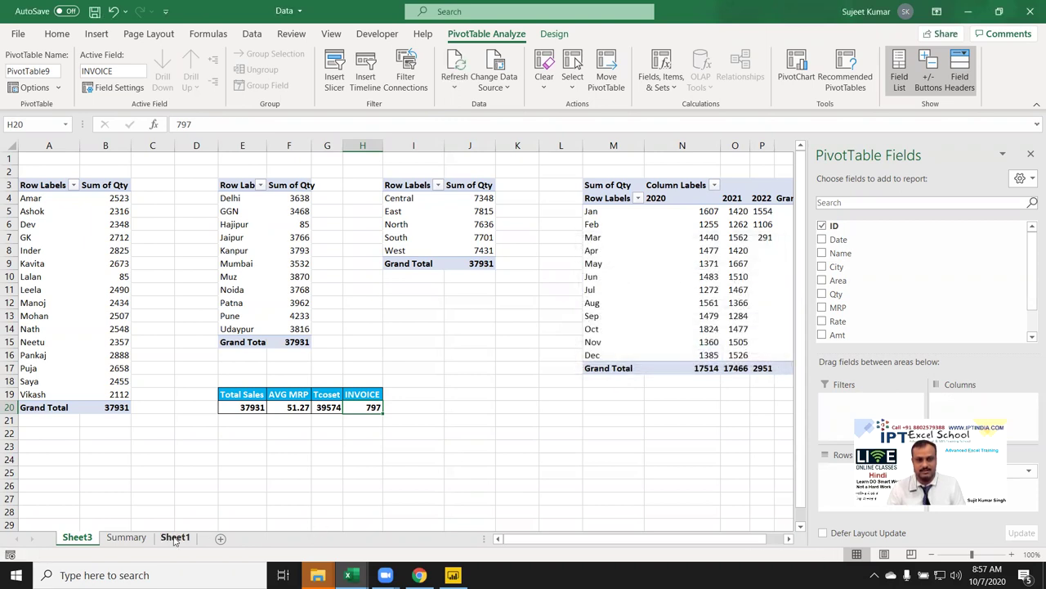
Test a single-city filter on the Summary sheet, clear the City slicer, then go back to Sheet3.
click(127, 537)
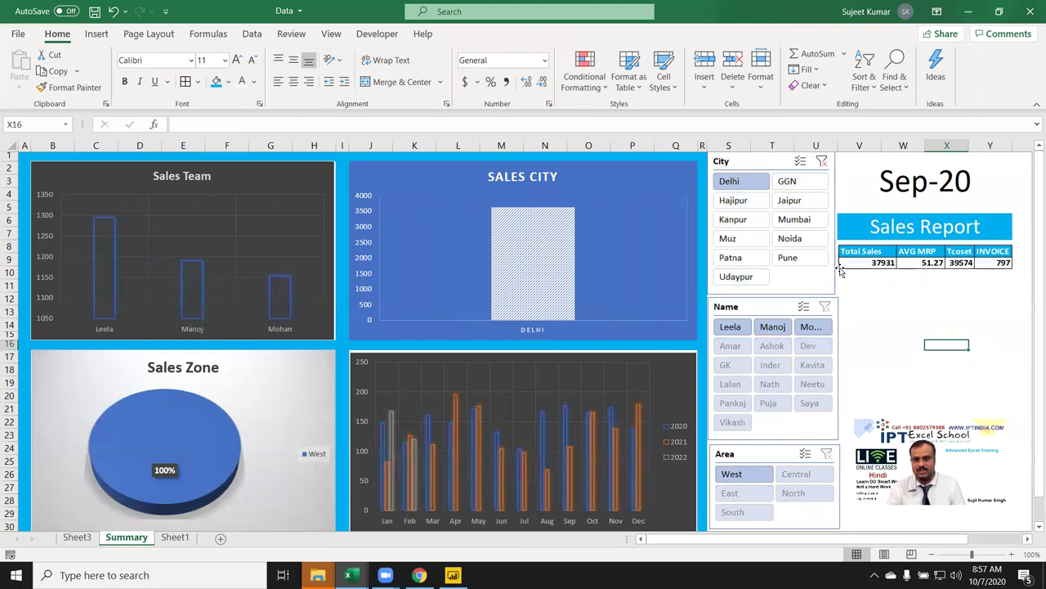
click(790, 182)
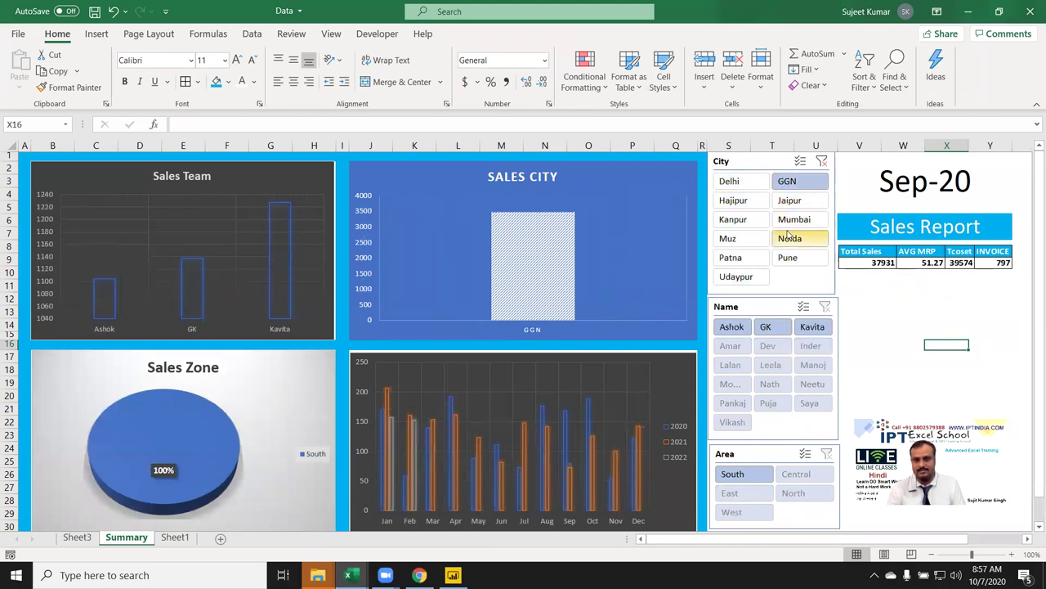
click(822, 164)
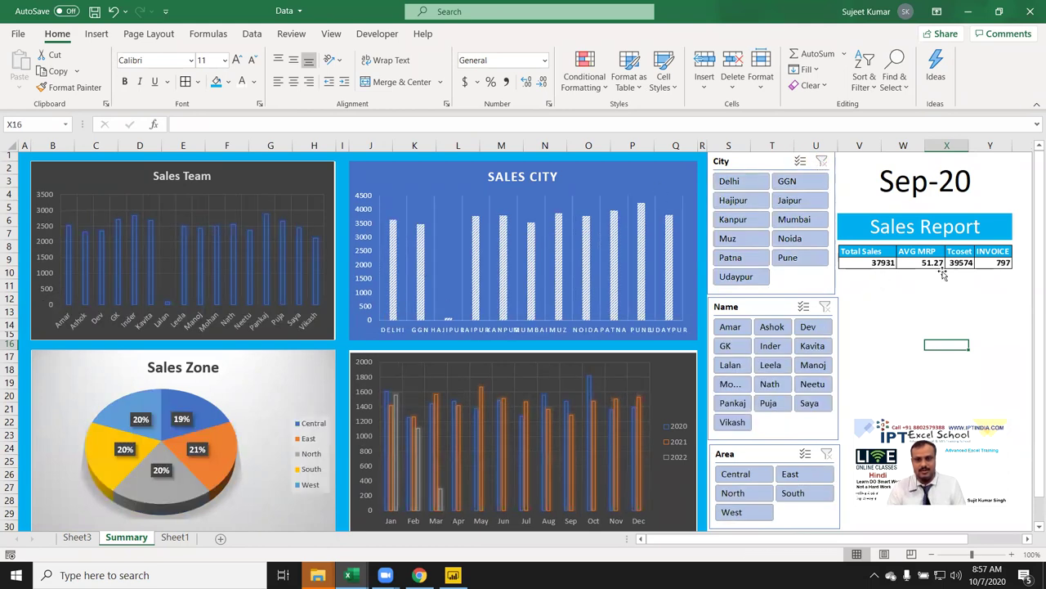
click(81, 537)
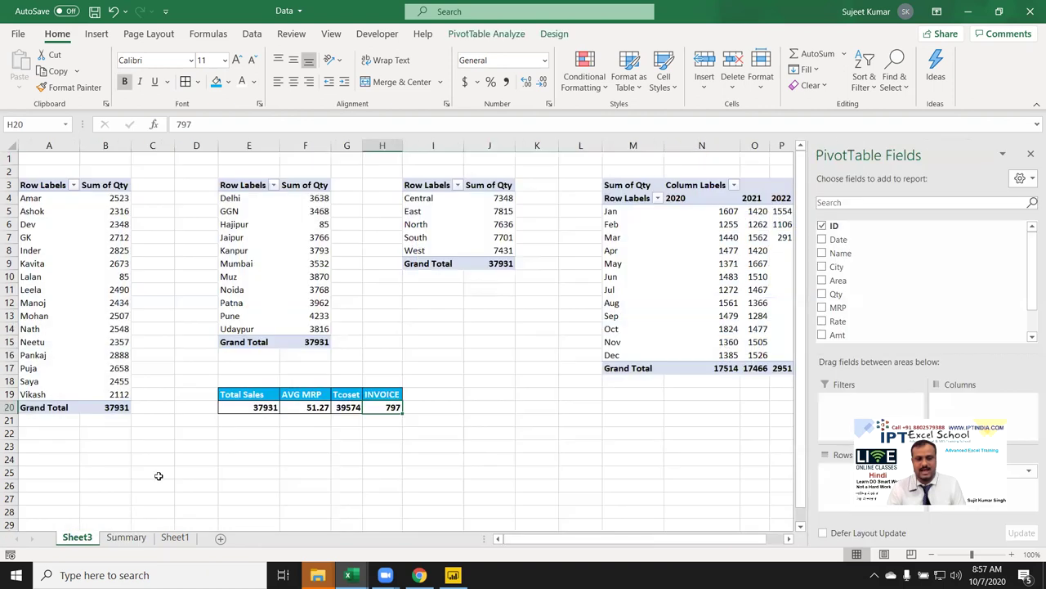
Review the KPI cells E19:H20 on Sheet3, then show the Summary dashboard with totals 37931, 51.27, 39574, 797.
drag(262, 395, 393, 406)
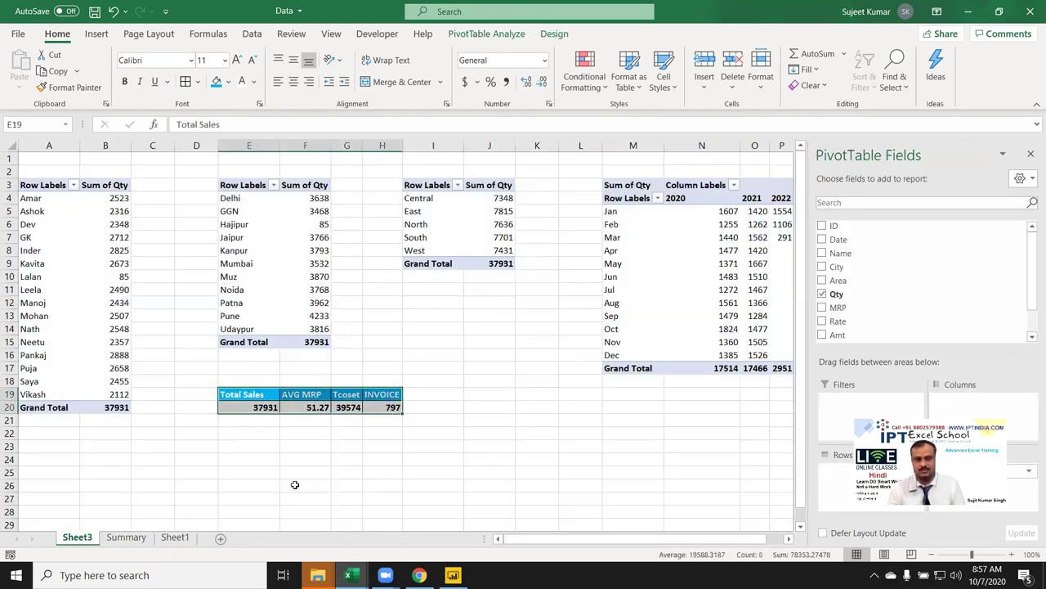
click(252, 407)
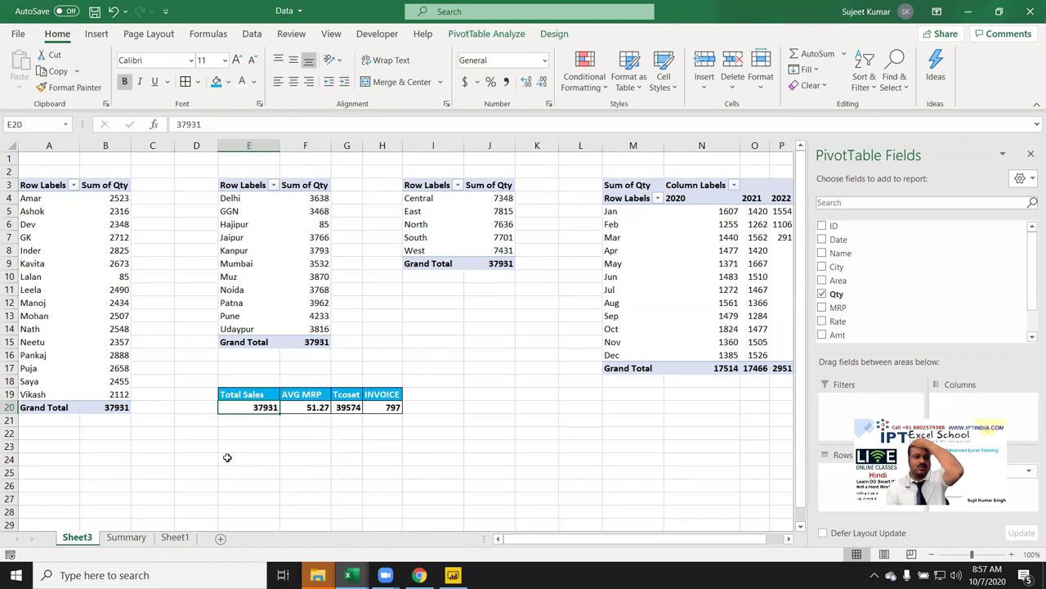
drag(240, 395, 347, 407)
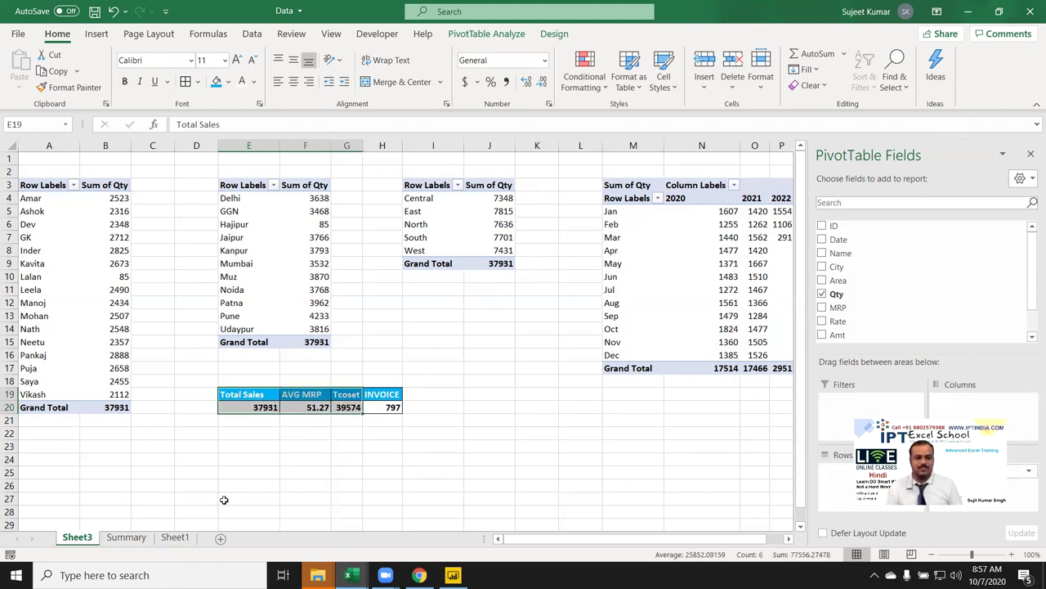
click(126, 537)
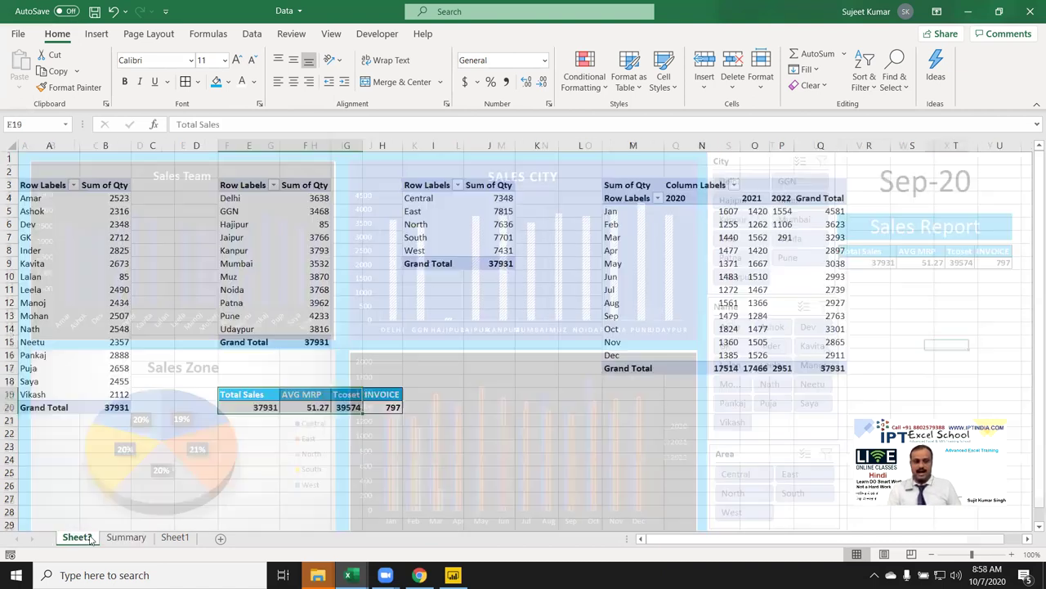
click(78, 536)
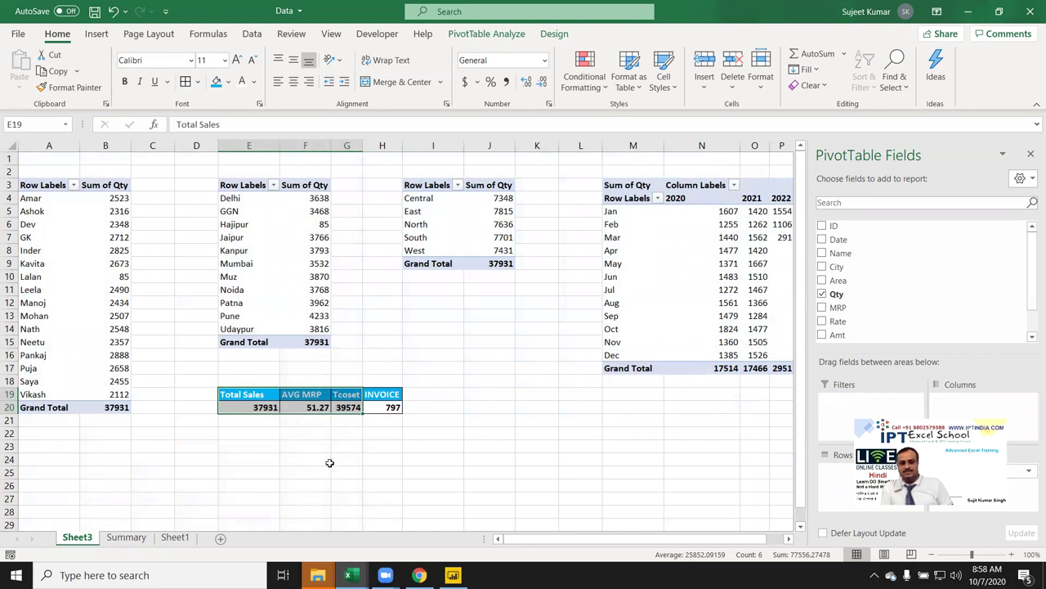
click(126, 537)
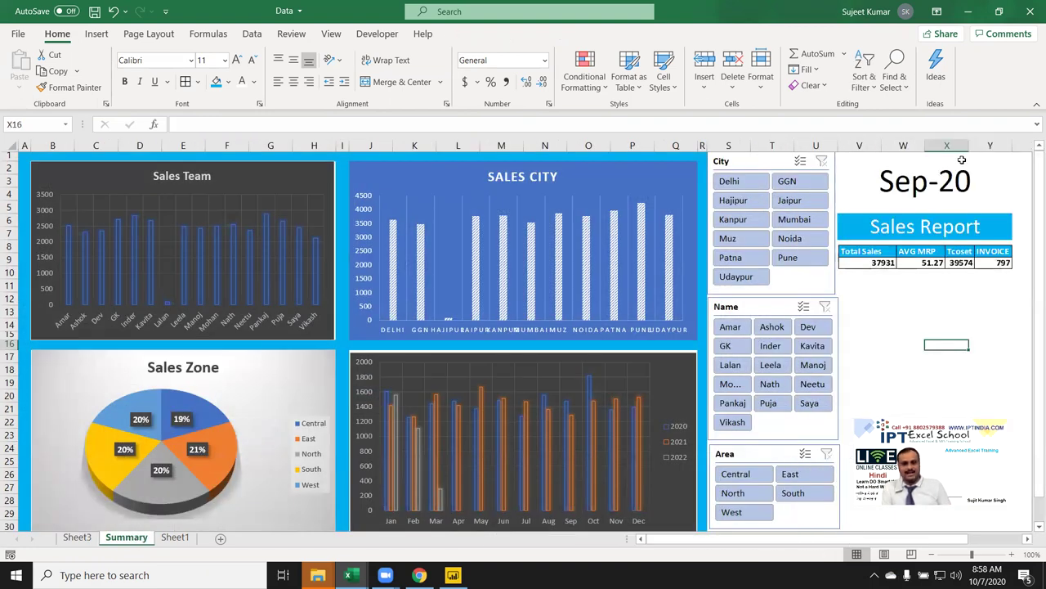
click(858, 311)
click(946, 312)
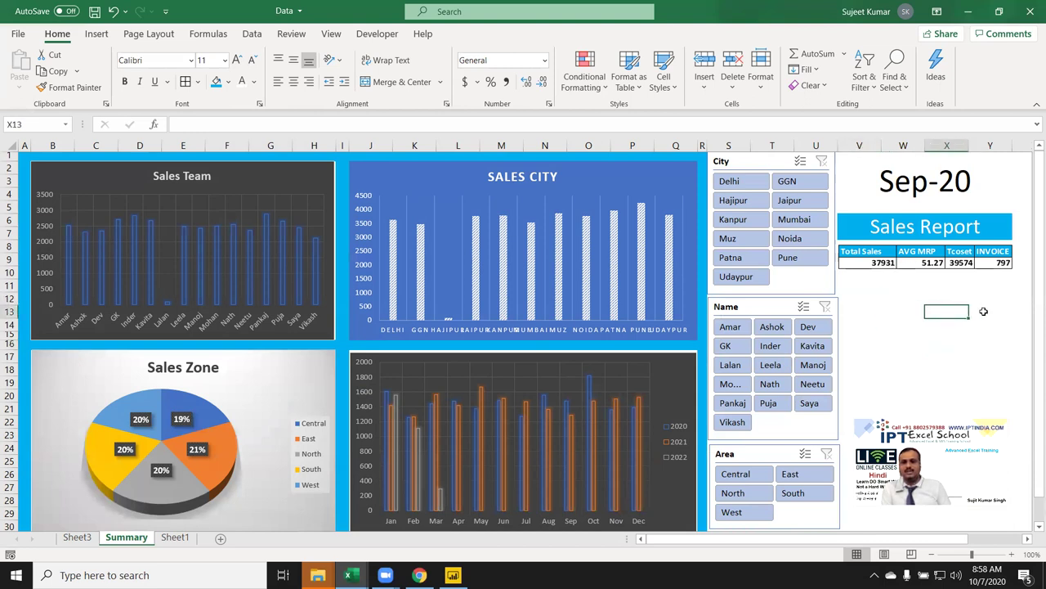
click(983, 311)
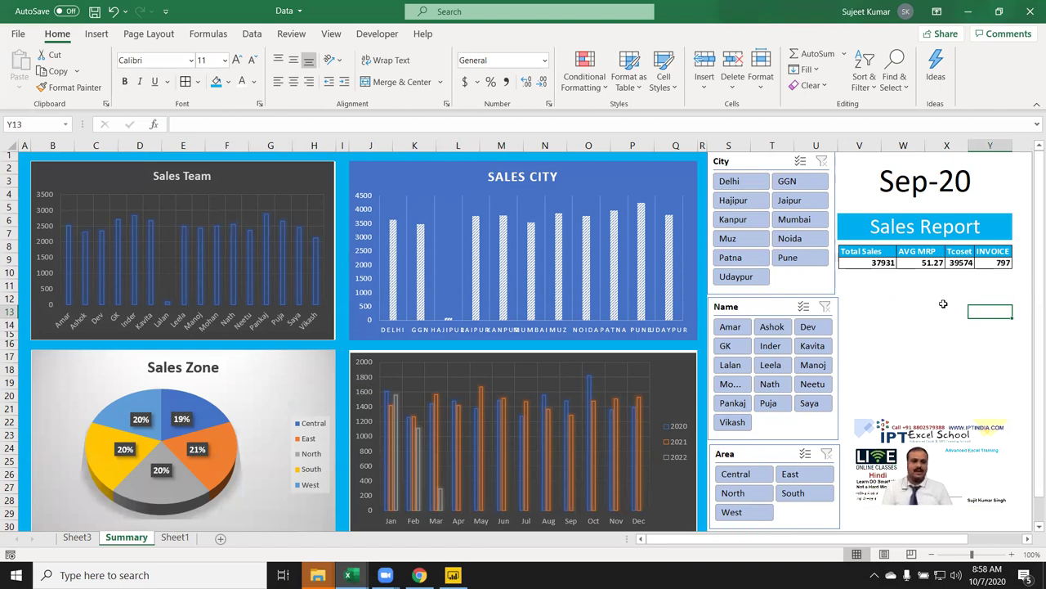
click(900, 335)
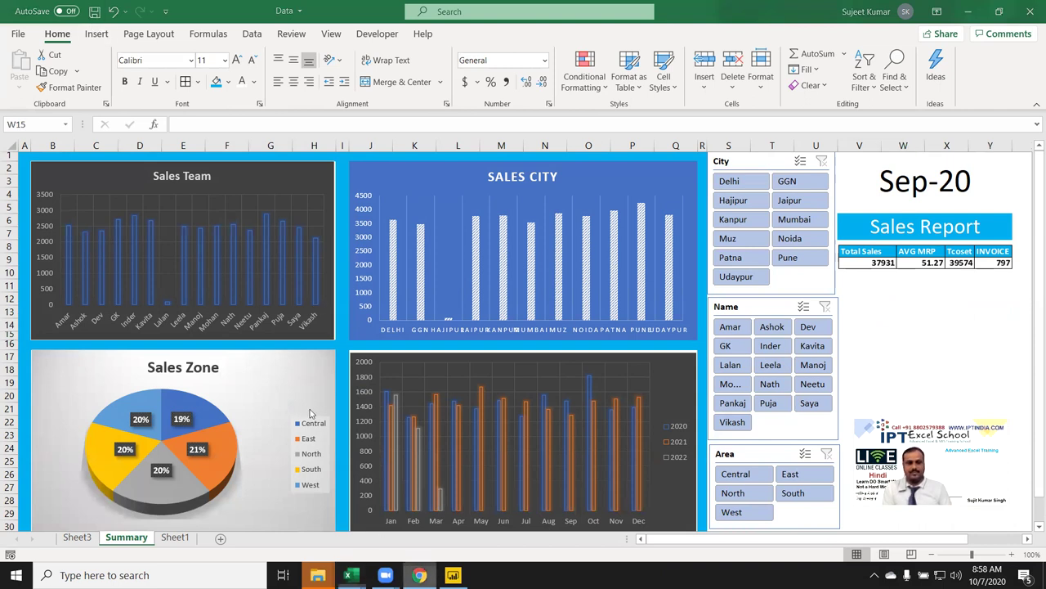
click(419, 574)
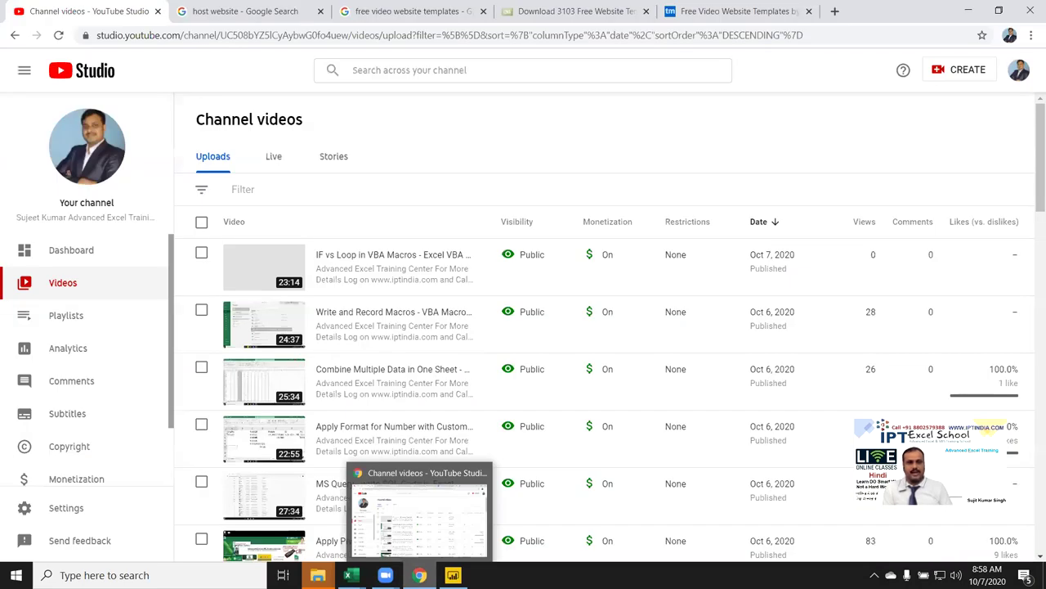
Replace the host-website search tab's address with gmail to load Gmail.
click(260, 15)
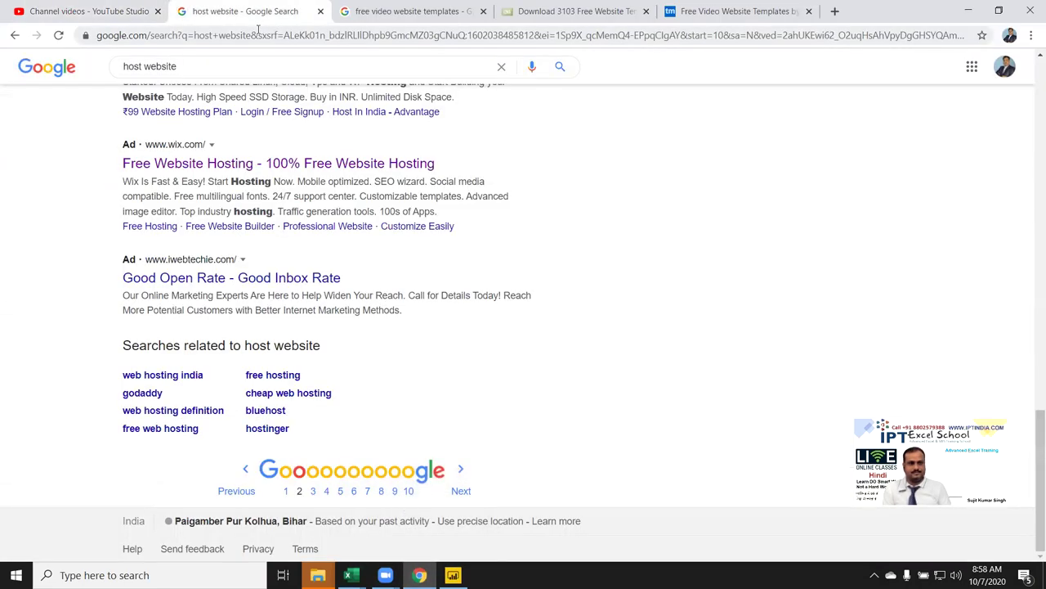
click(260, 37)
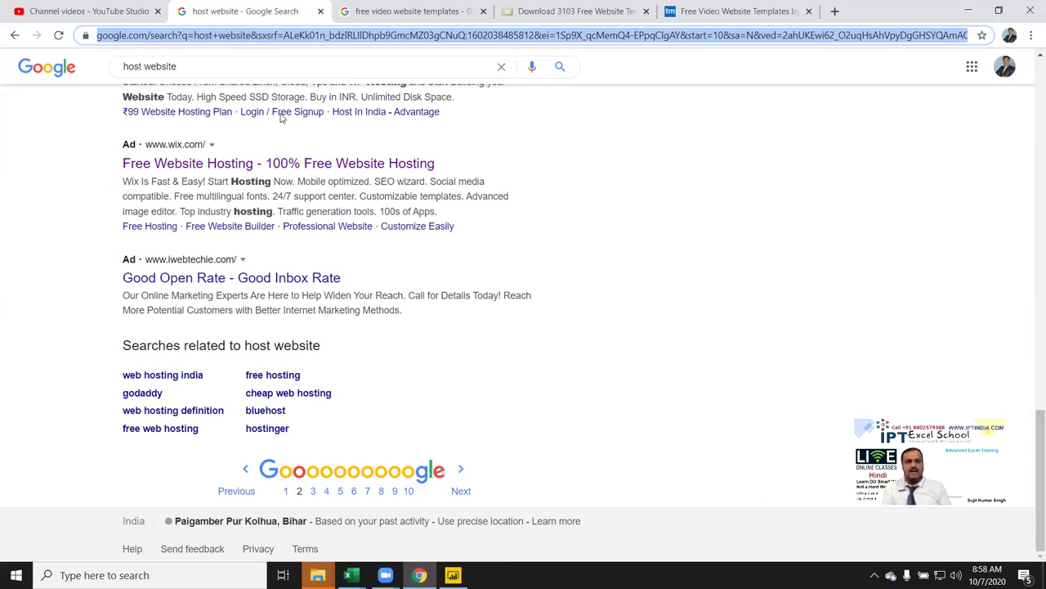
text(gm)
click(256, 18)
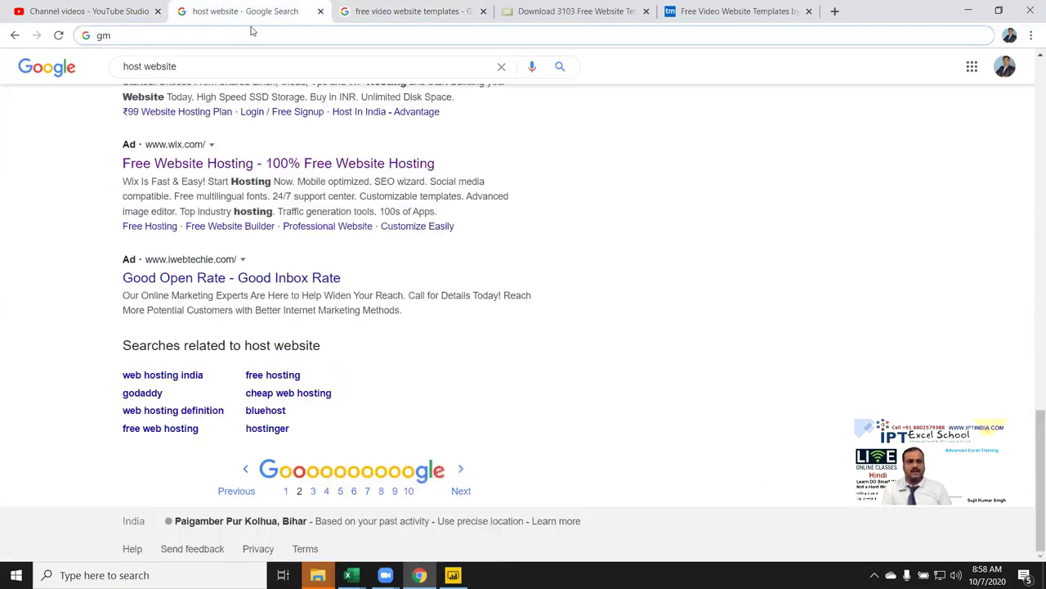
key(BackSpace)
key(BackSpace)
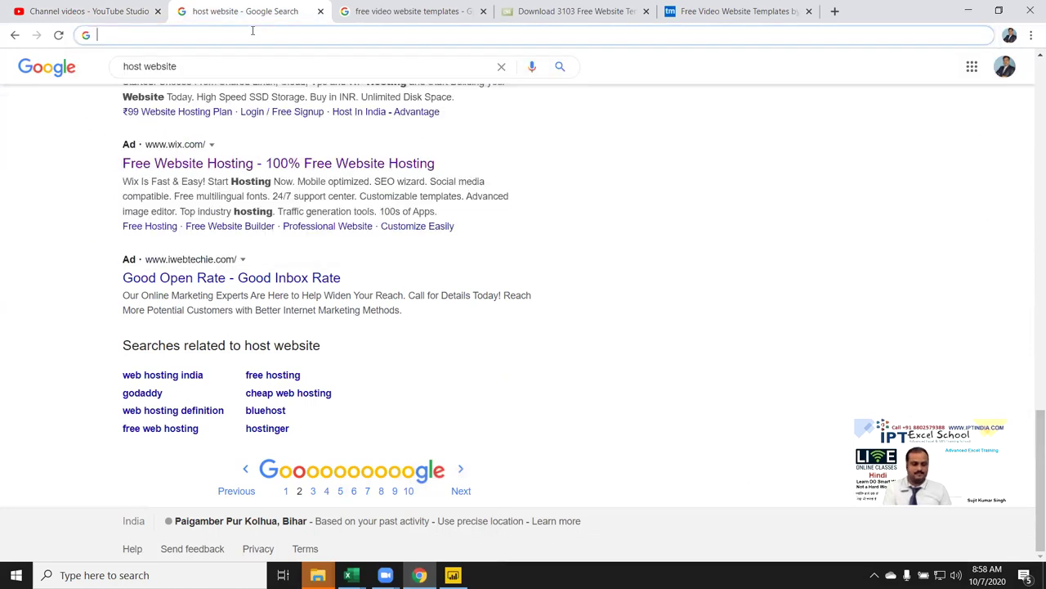
text(gmail)
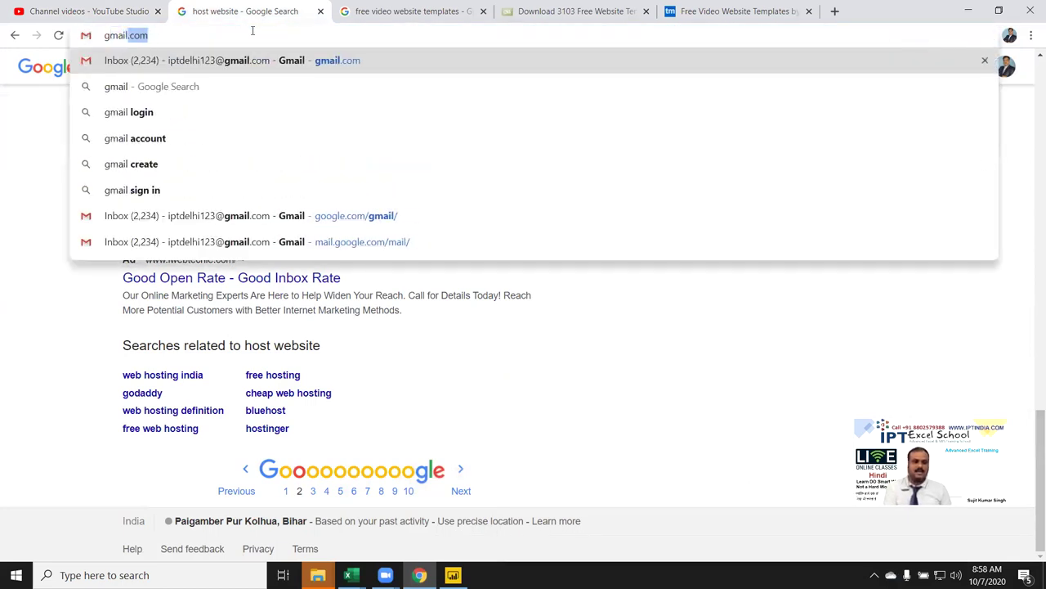
key(Return)
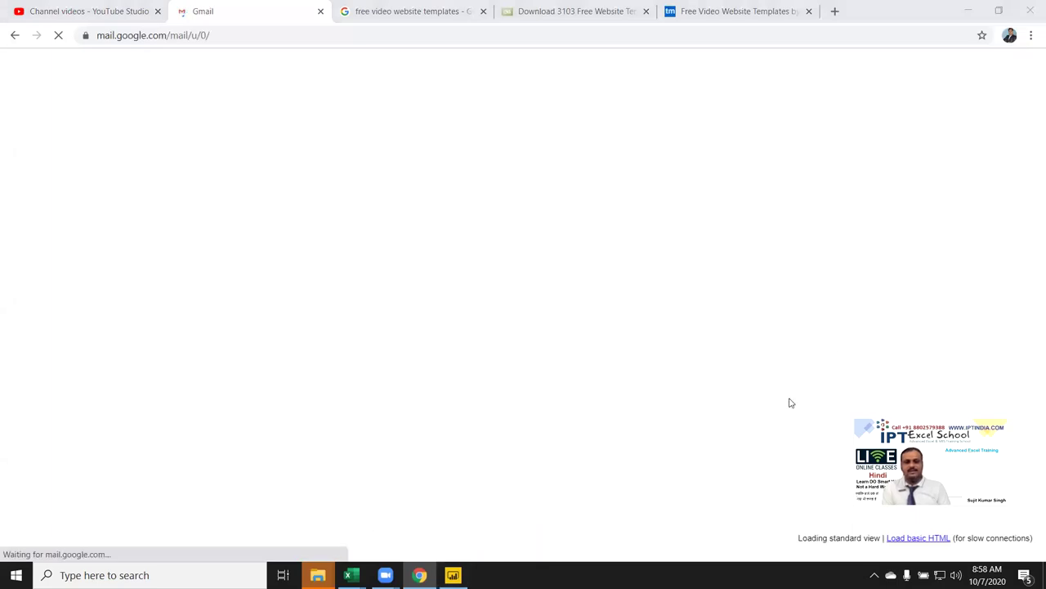
Briefly switch to Power BI Desktop, then return to the loaded Gmail inbox in Chrome.
click(454, 570)
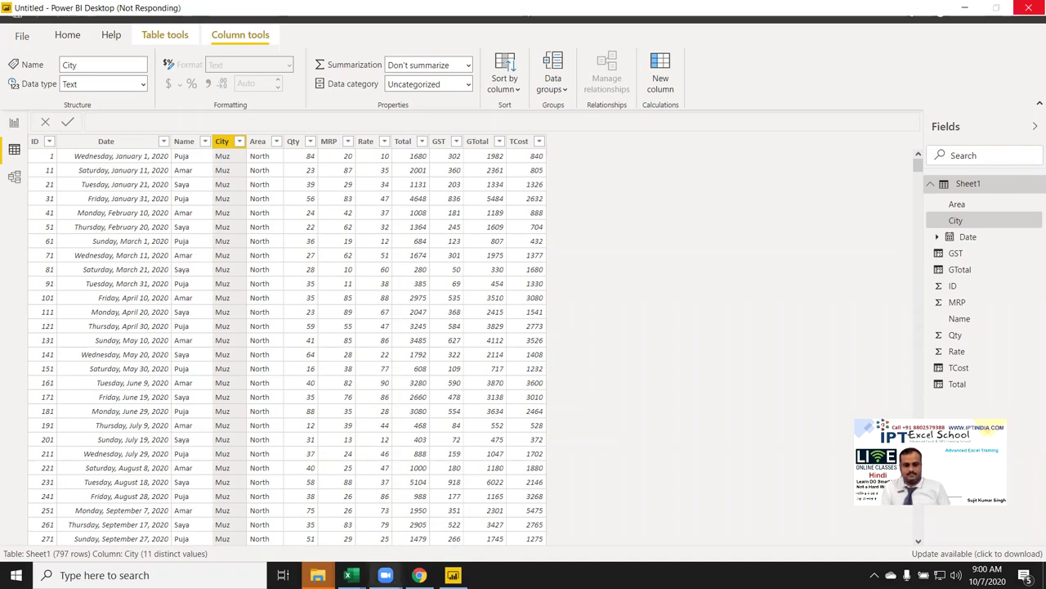
click(419, 574)
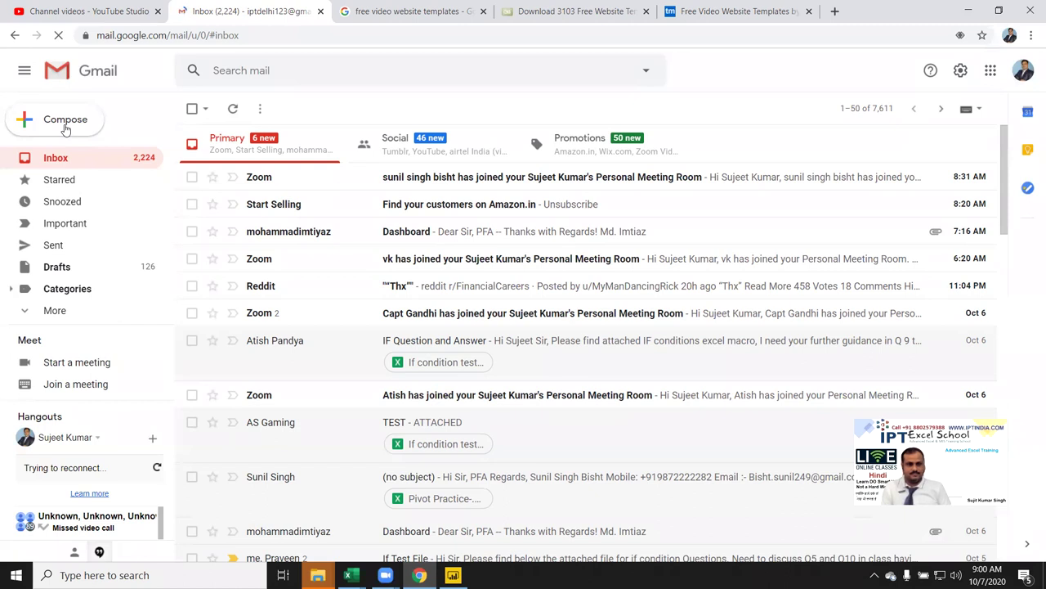
click(65, 128)
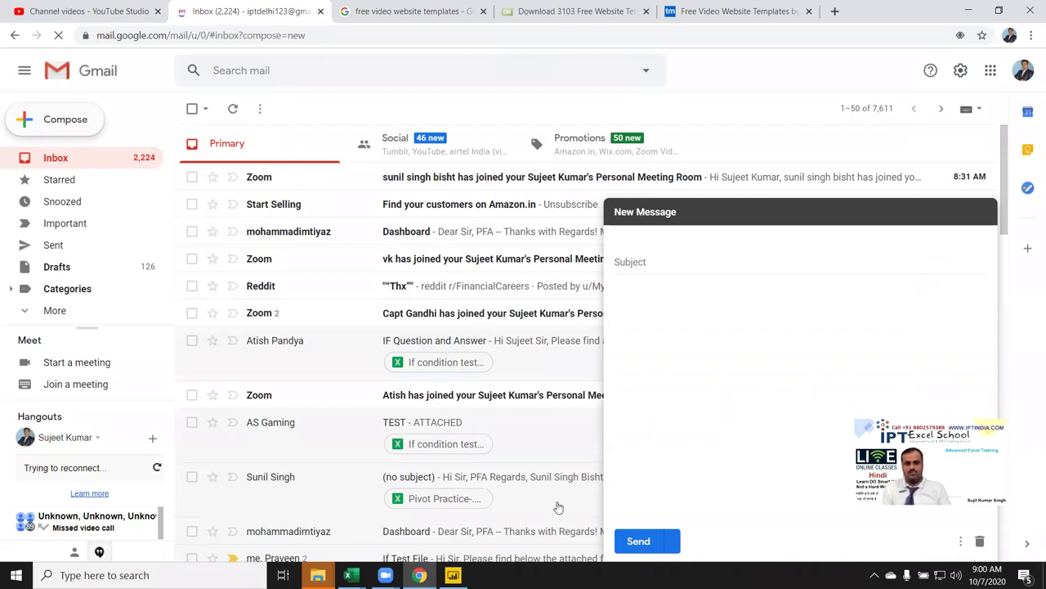
click(1030, 8)
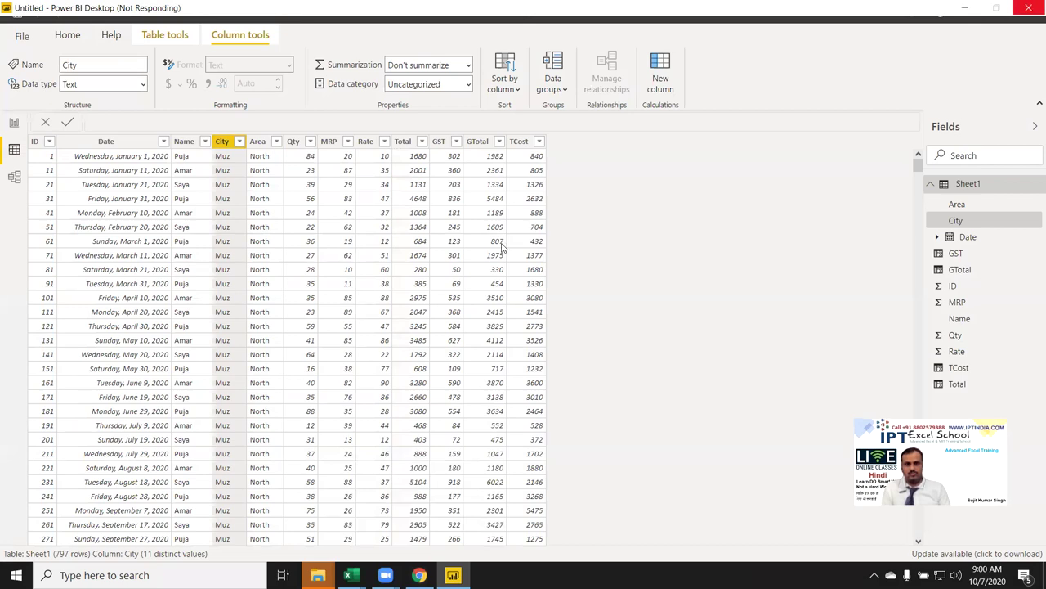
click(418, 574)
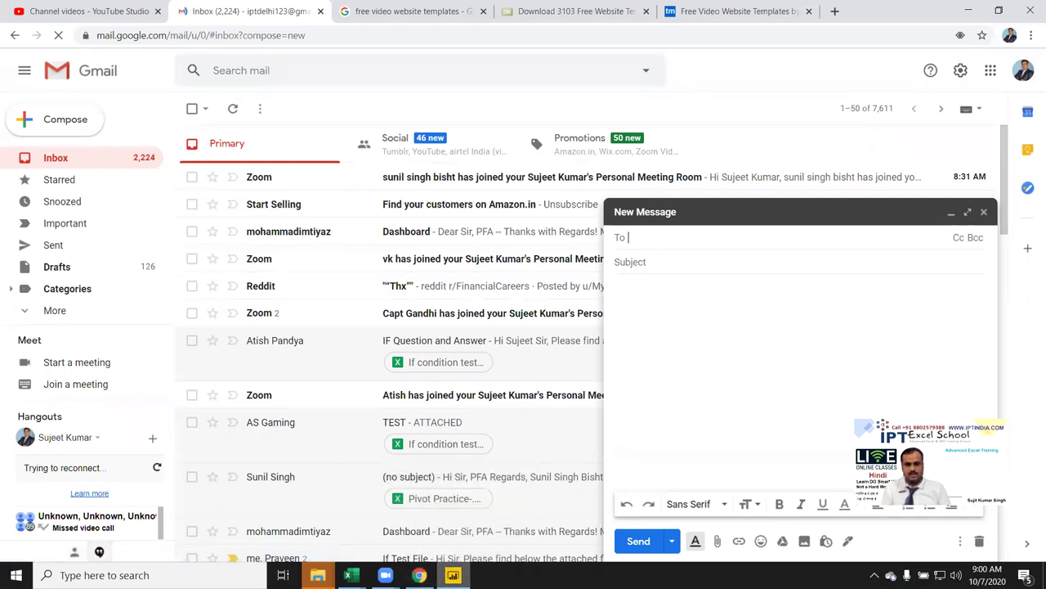
click(452, 574)
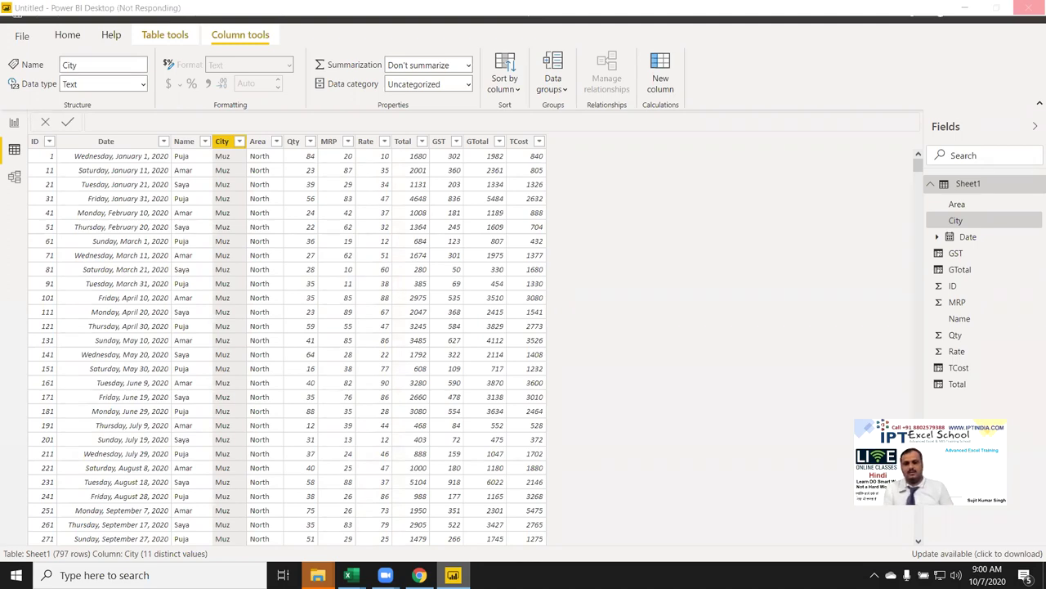
key(alt+Tab)
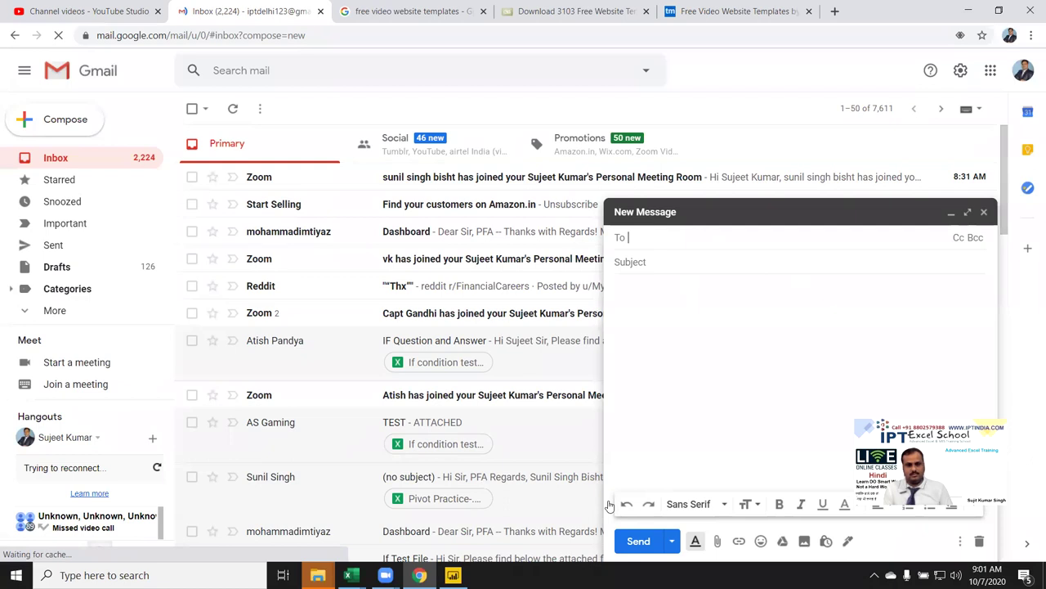
key(alt+Tab)
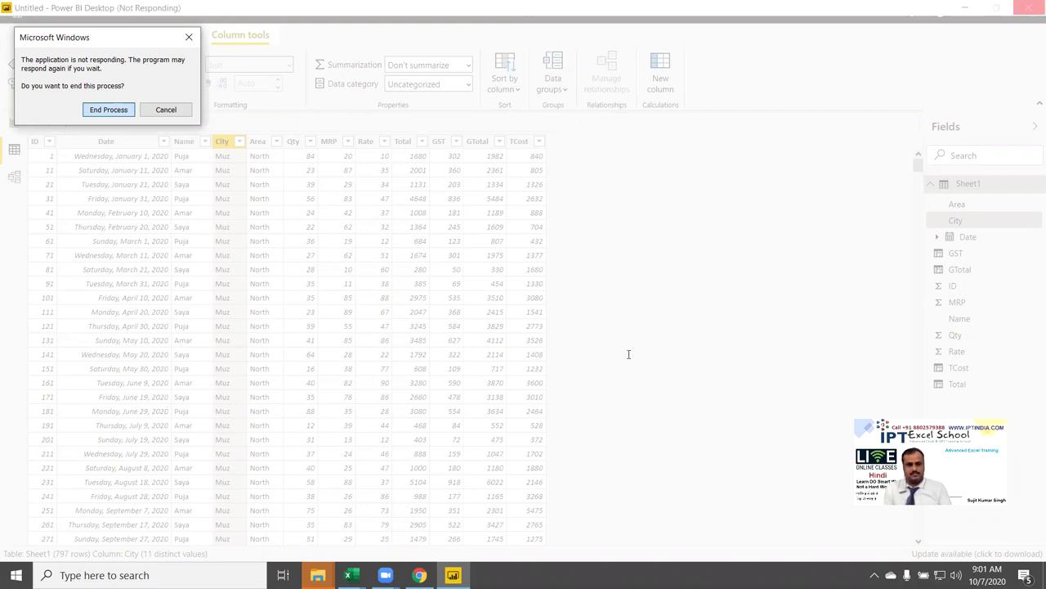
key(alt+Tab)
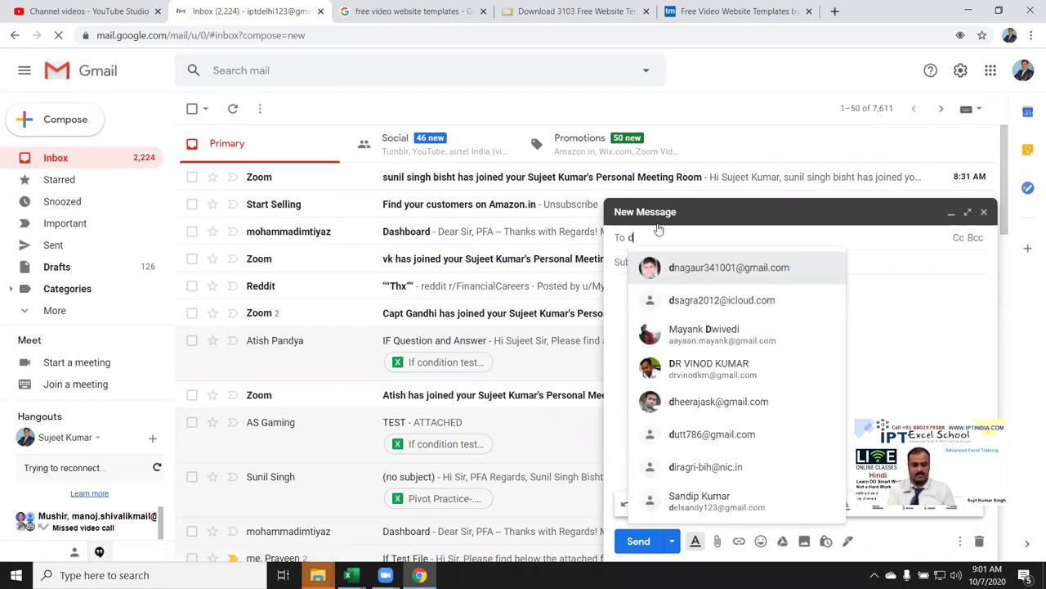
Add three contacts to the To field from autocomplete suggestions, then move to Subject.
text(n)
click(733, 263)
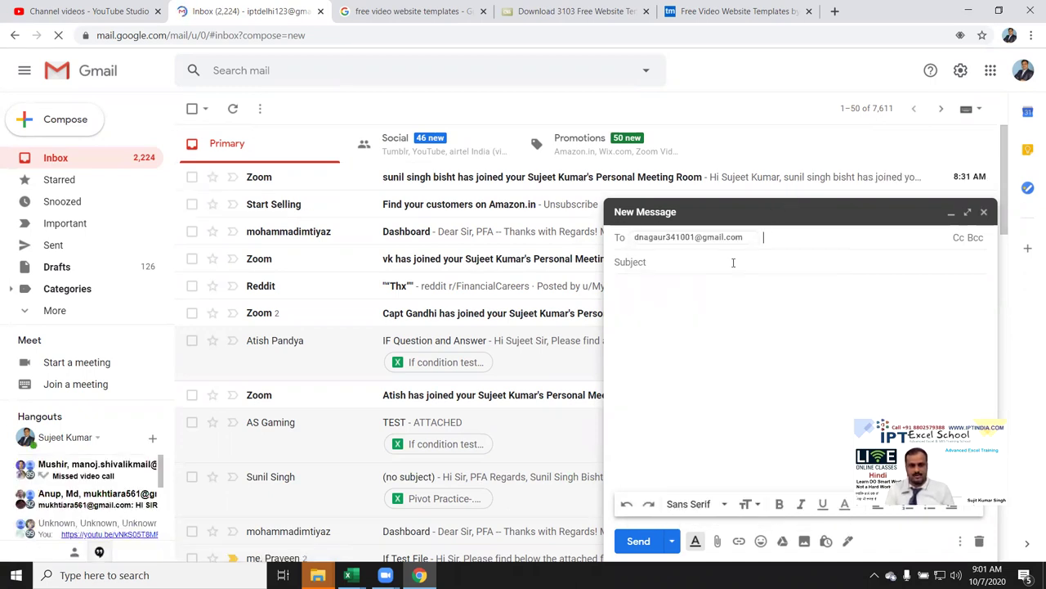
text(sun)
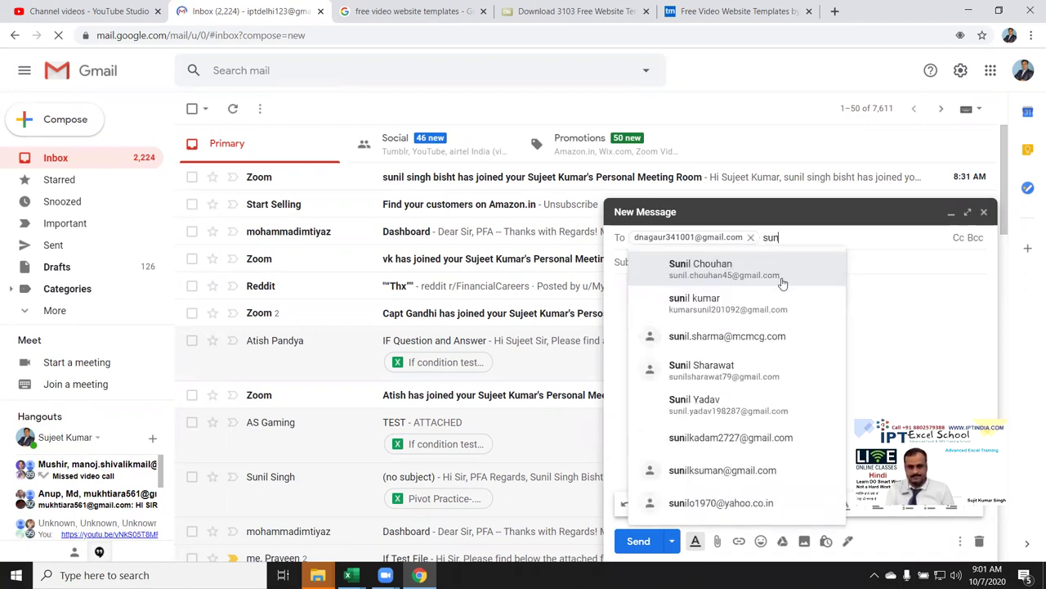
key(BackSpace)
key(BackSpace)
key(BackSpace)
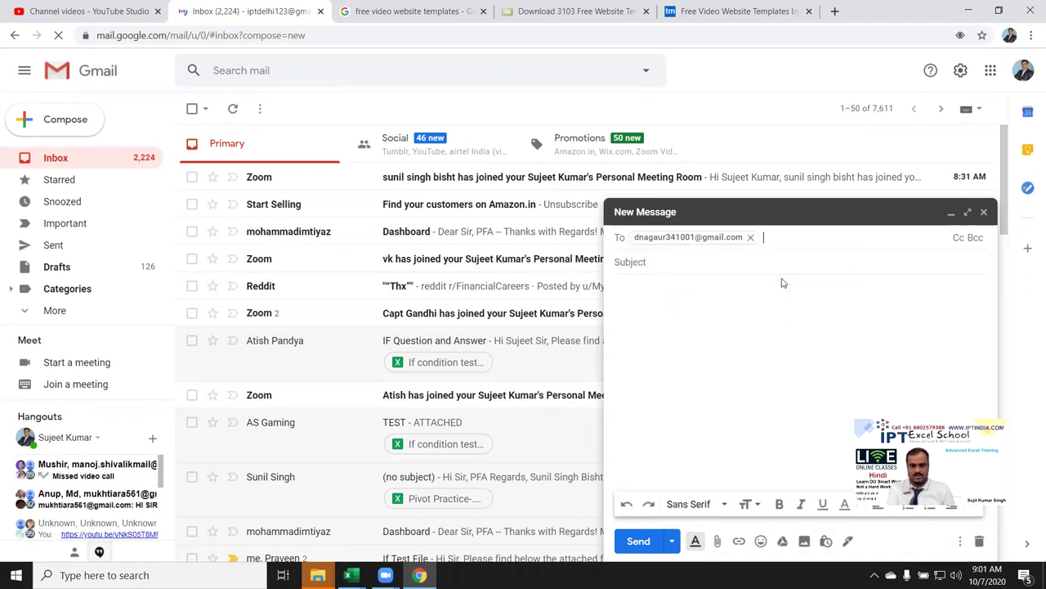
text(bi)
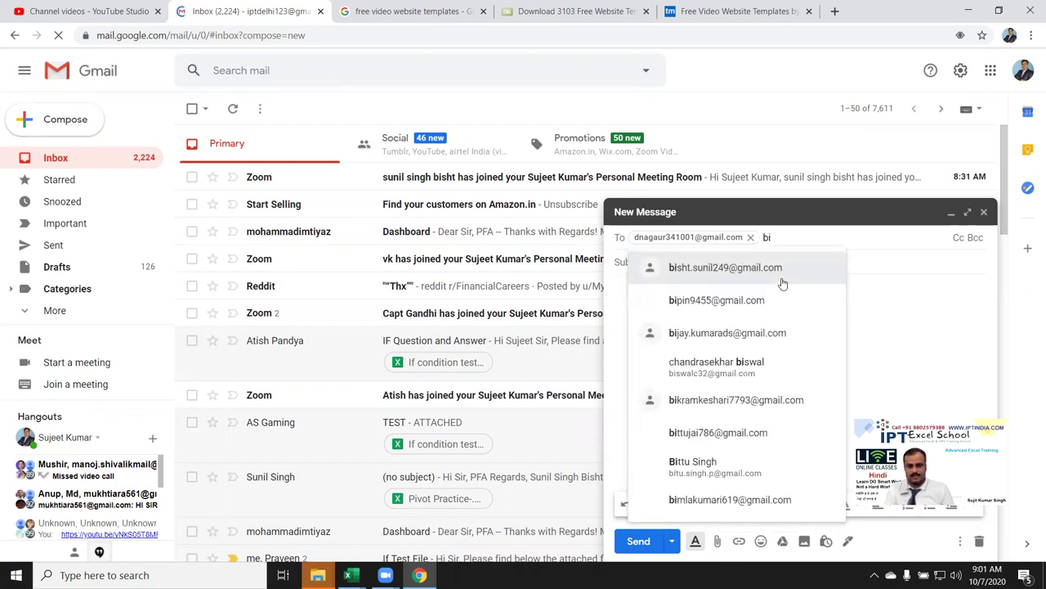
click(782, 283)
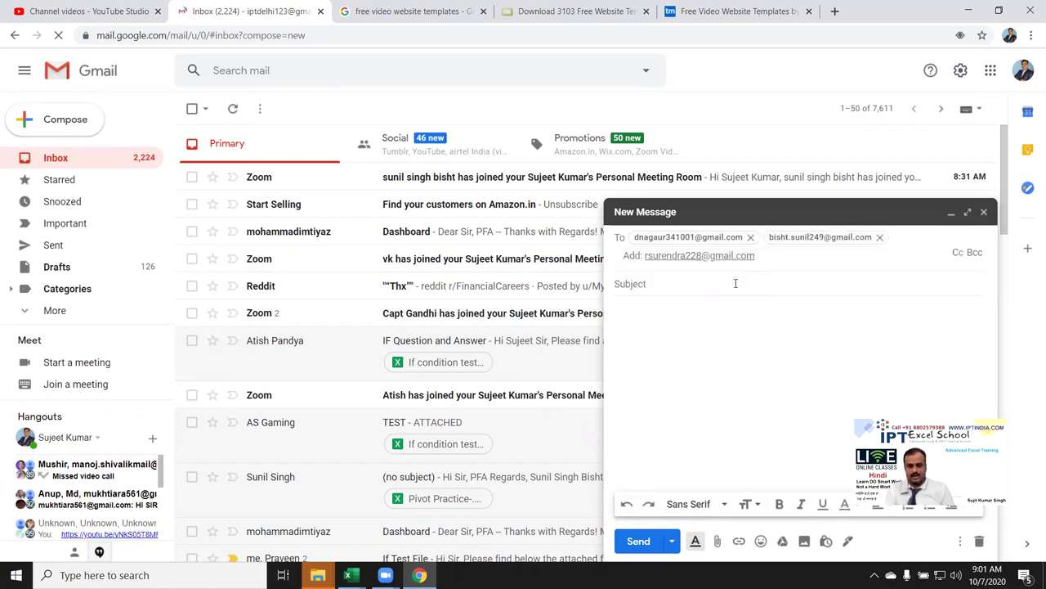
click(709, 256)
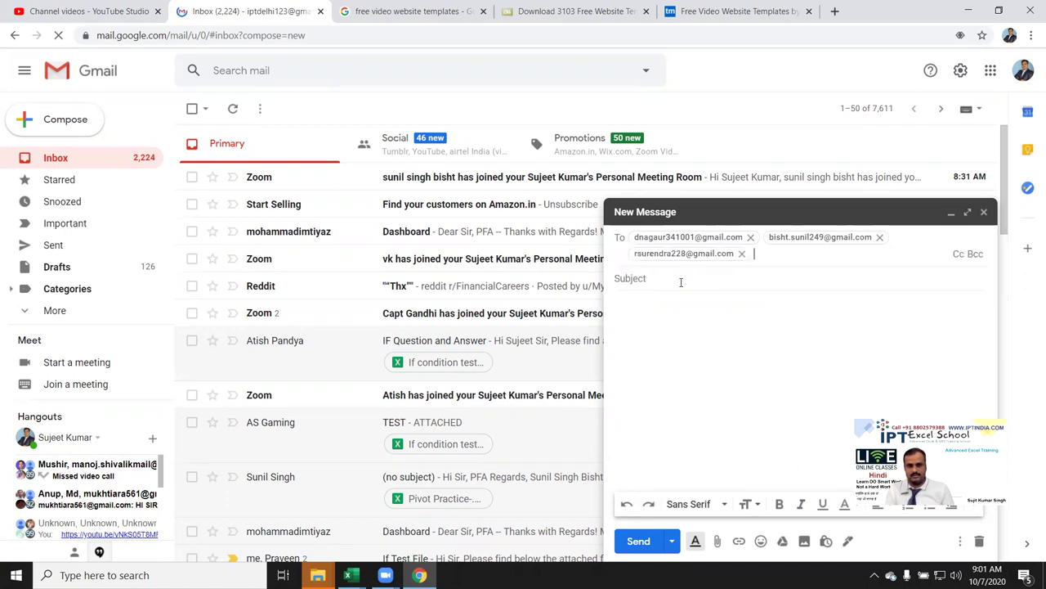
click(679, 280)
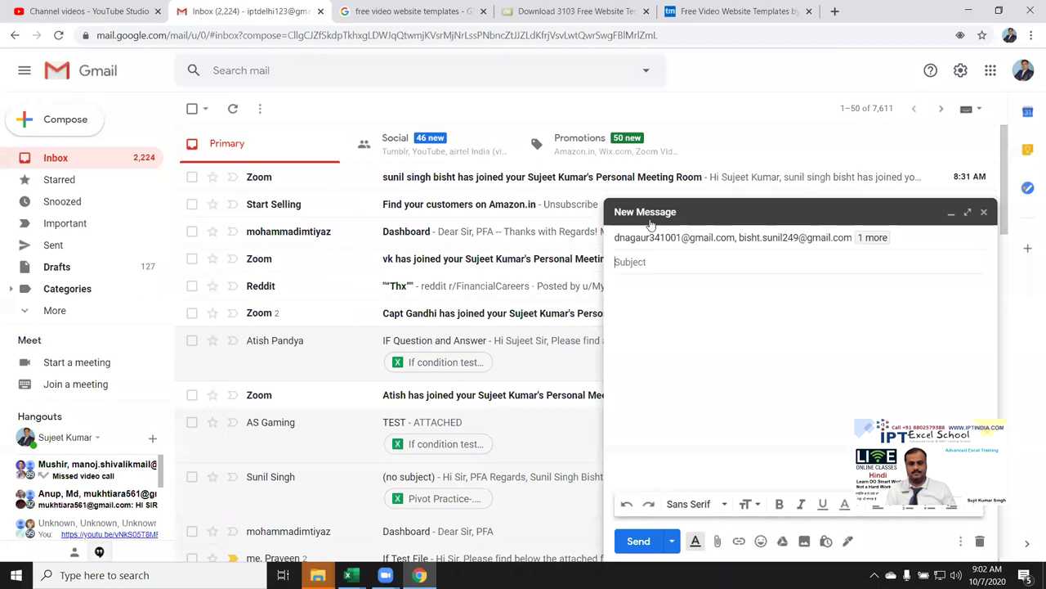
Enter 'File' as the message subject.
click(641, 264)
text(File)
click(648, 293)
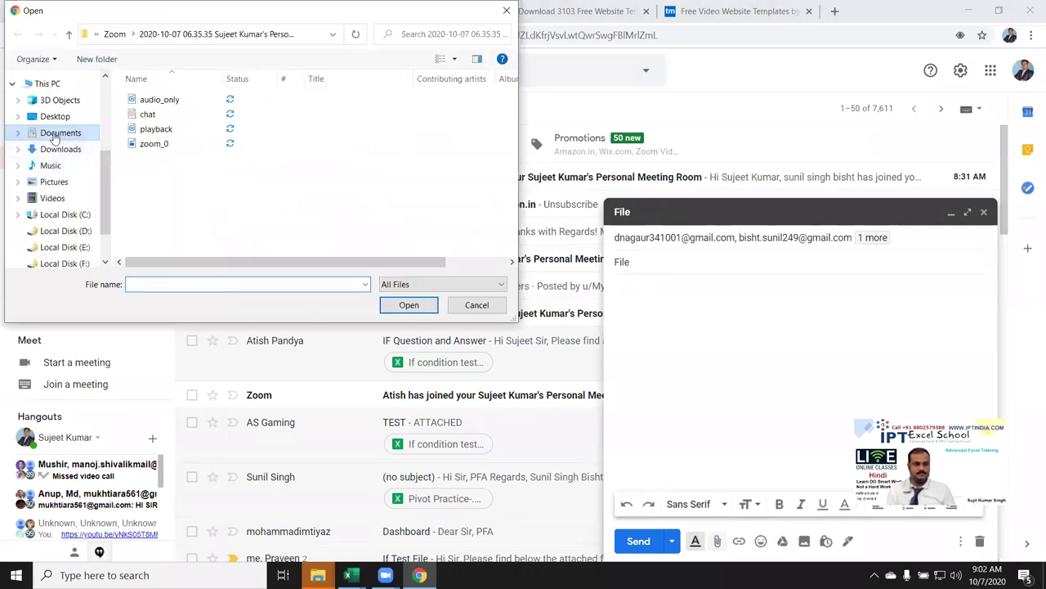
Browse the Documents folder in the attachment dialog and check which Excel workbooks are open.
click(54, 134)
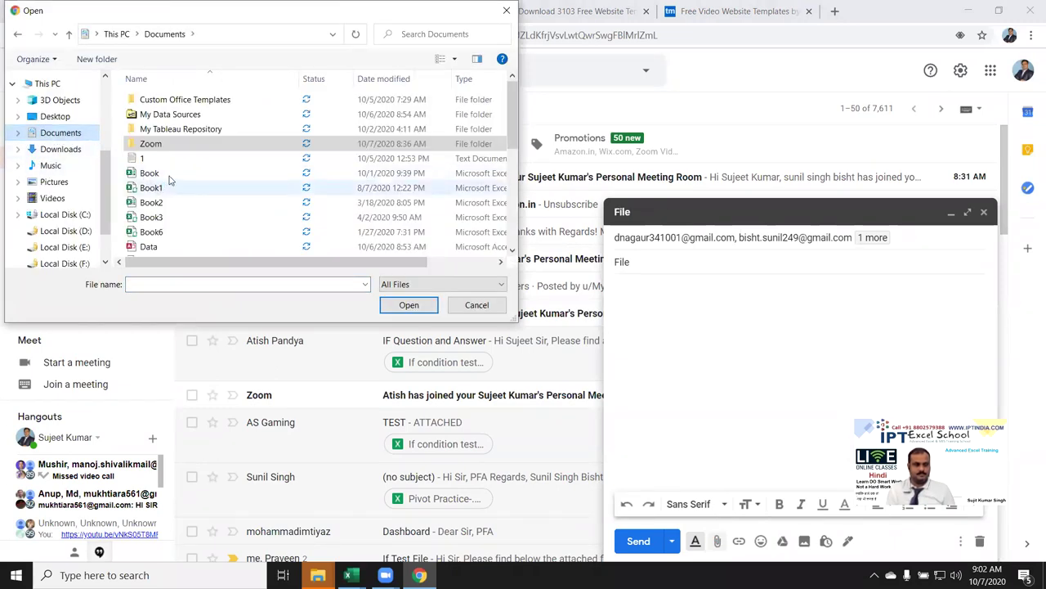
scroll(181, 188, down, 3)
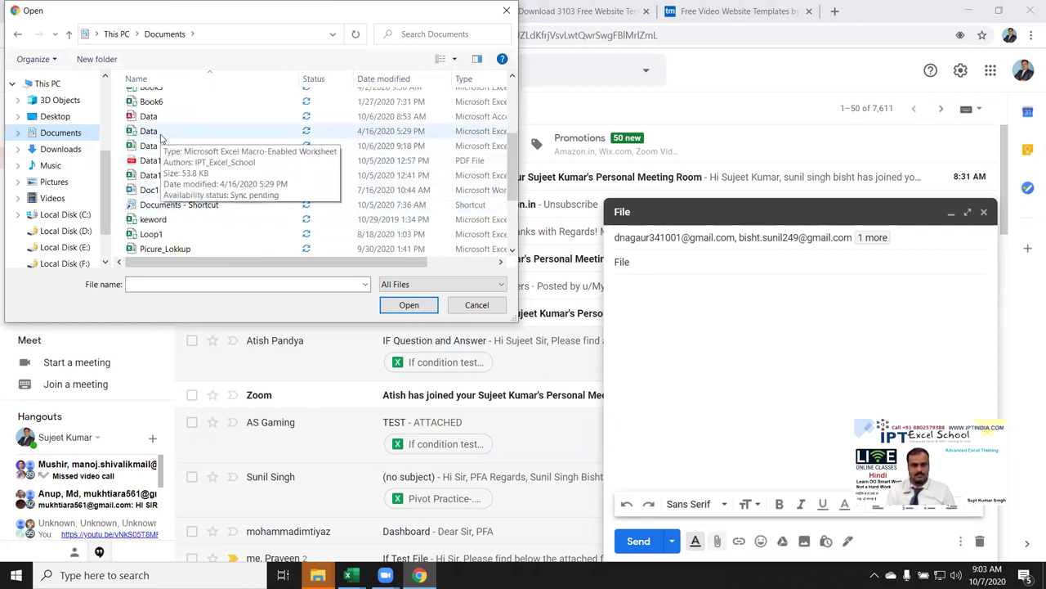
mouse_move(149, 146)
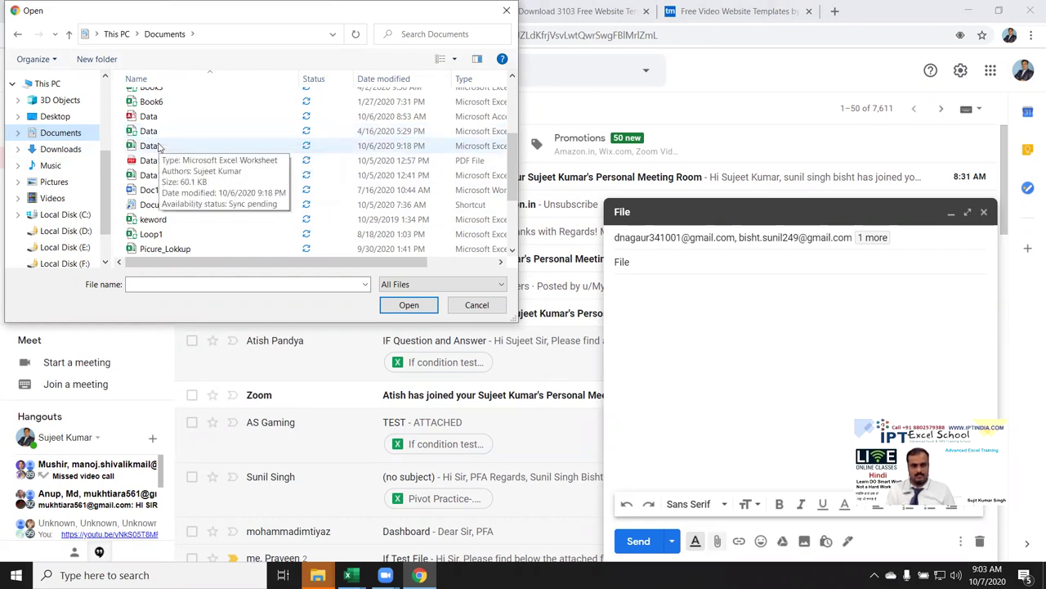
scroll(161, 147, up, 3)
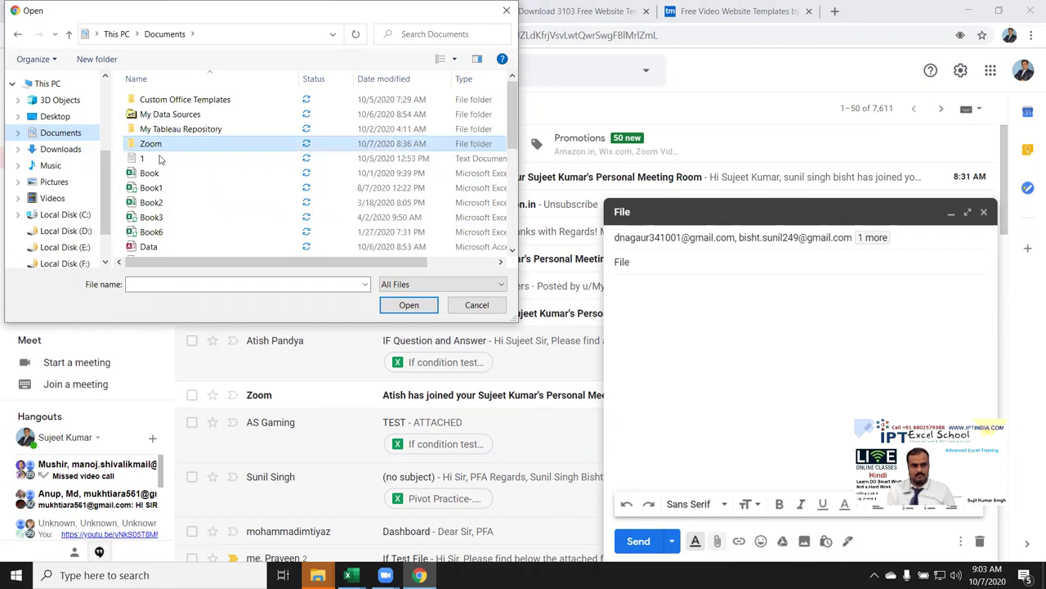
scroll(161, 155, down, 1)
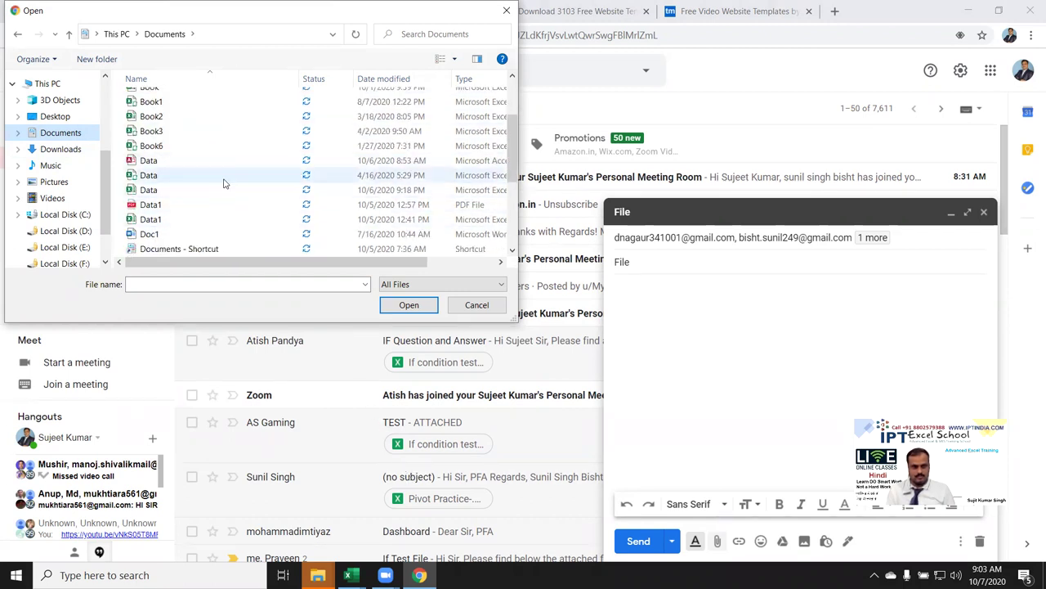
mouse_move(149, 175)
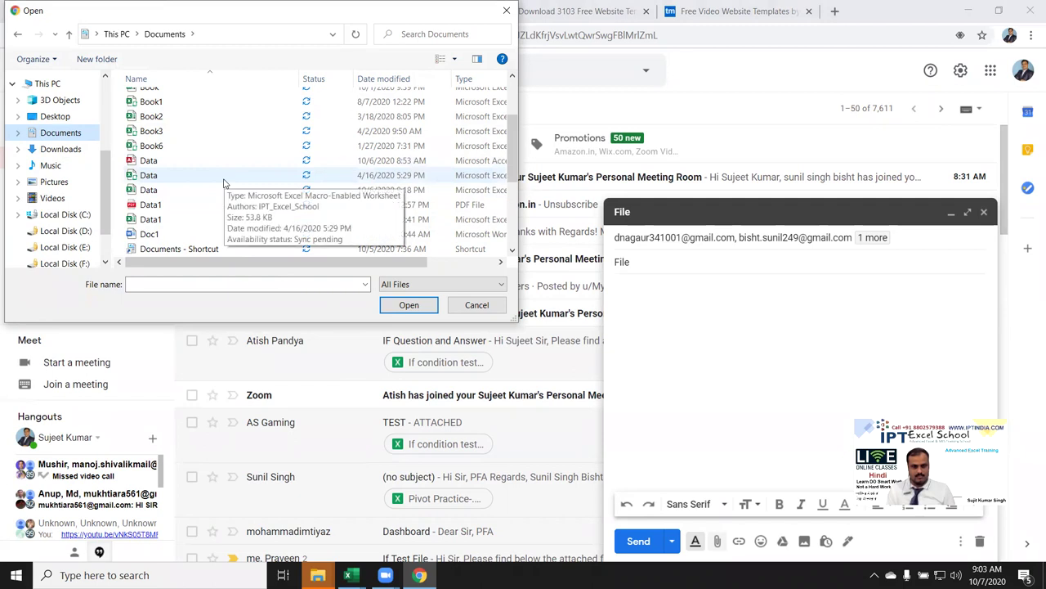
click(351, 575)
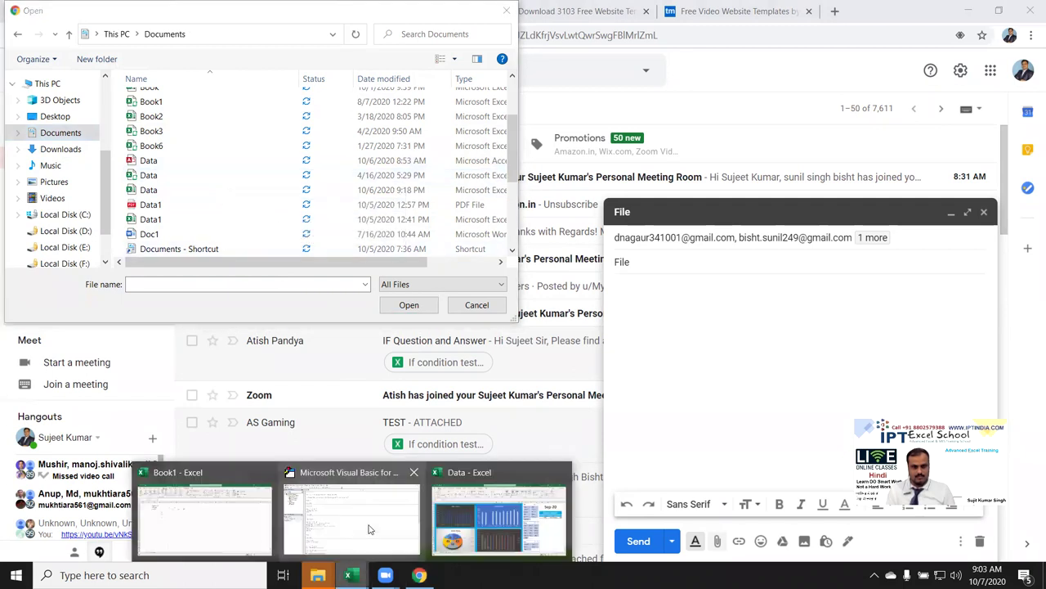
Copy the Data workbook's full file path from File > Info, then return to the file-open dialog.
click(446, 524)
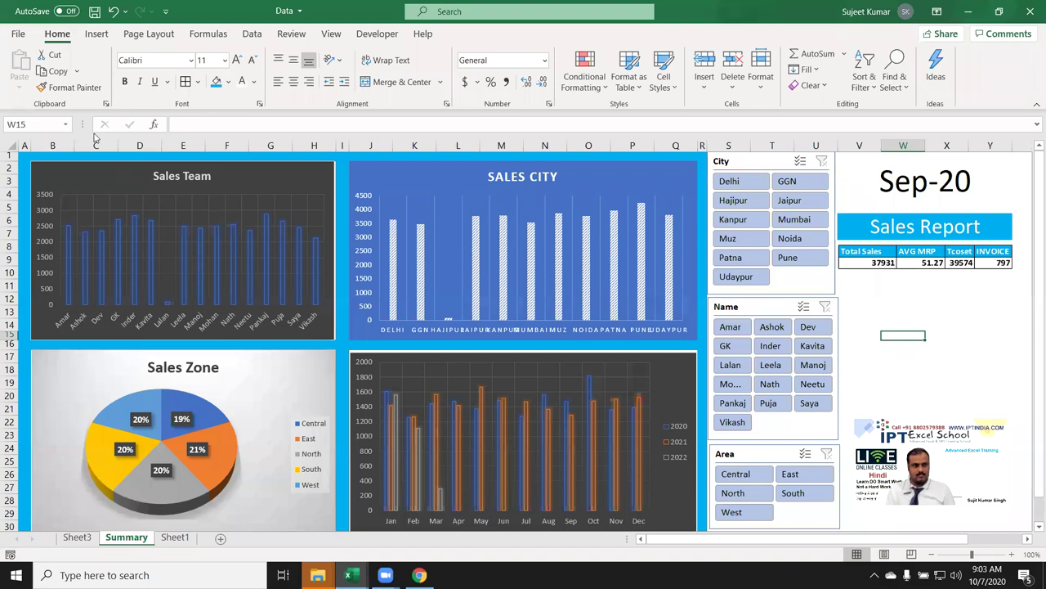
click(21, 38)
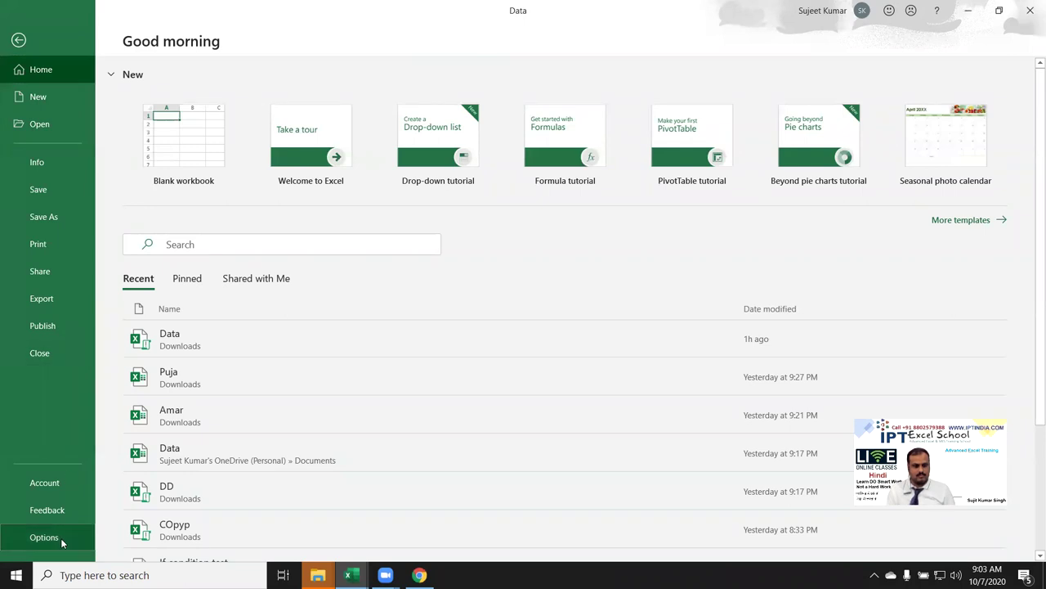
click(56, 166)
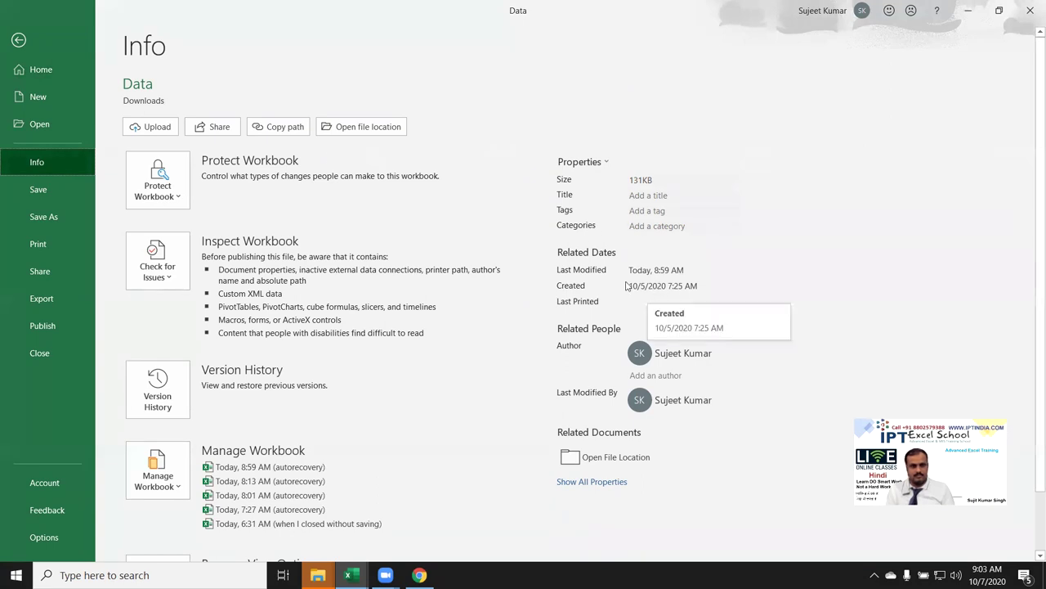
click(289, 126)
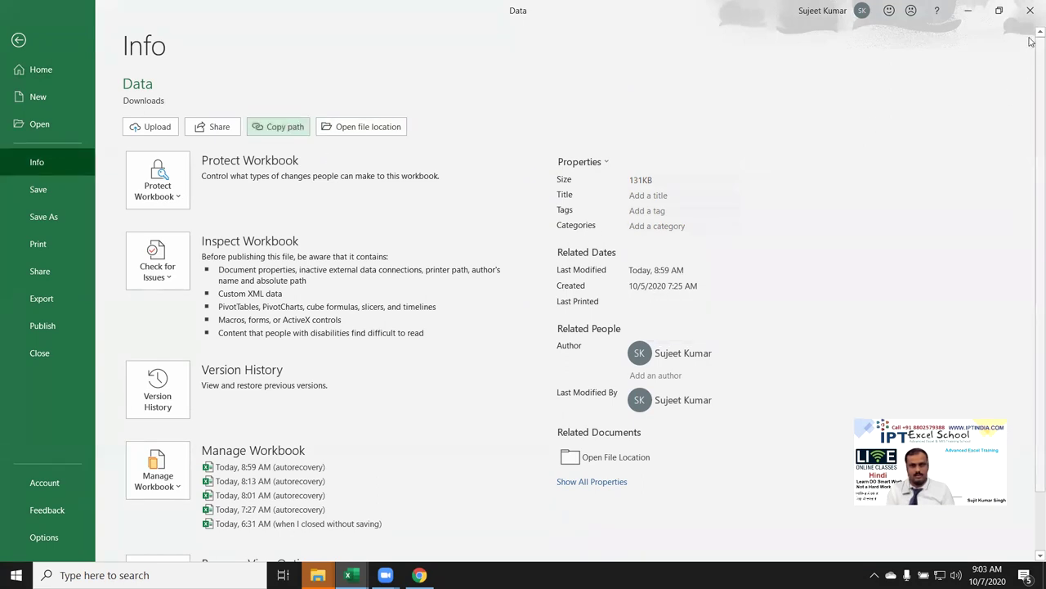
key(Escape)
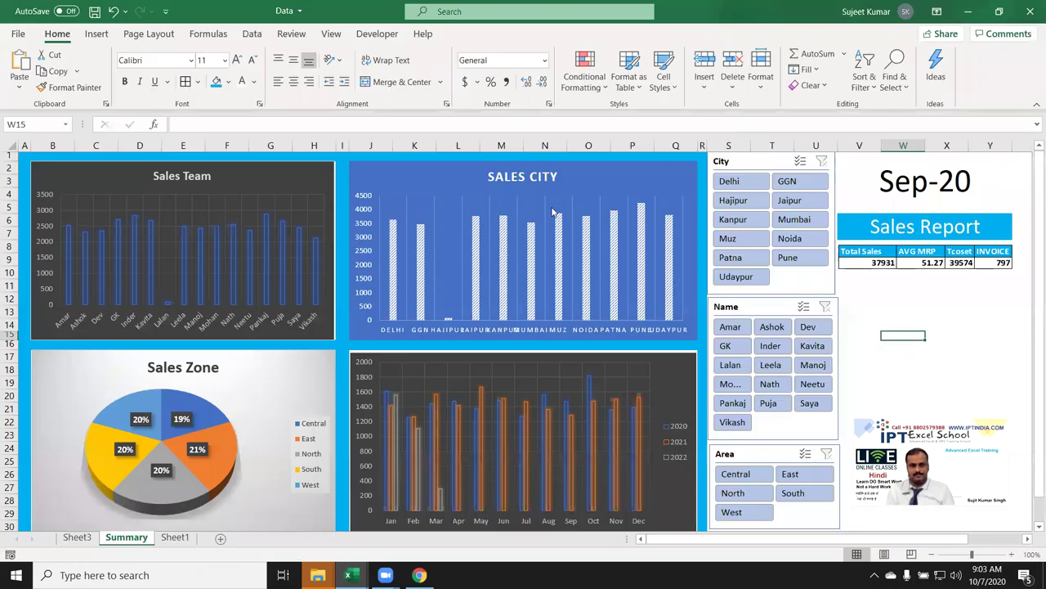
key(alt+F4)
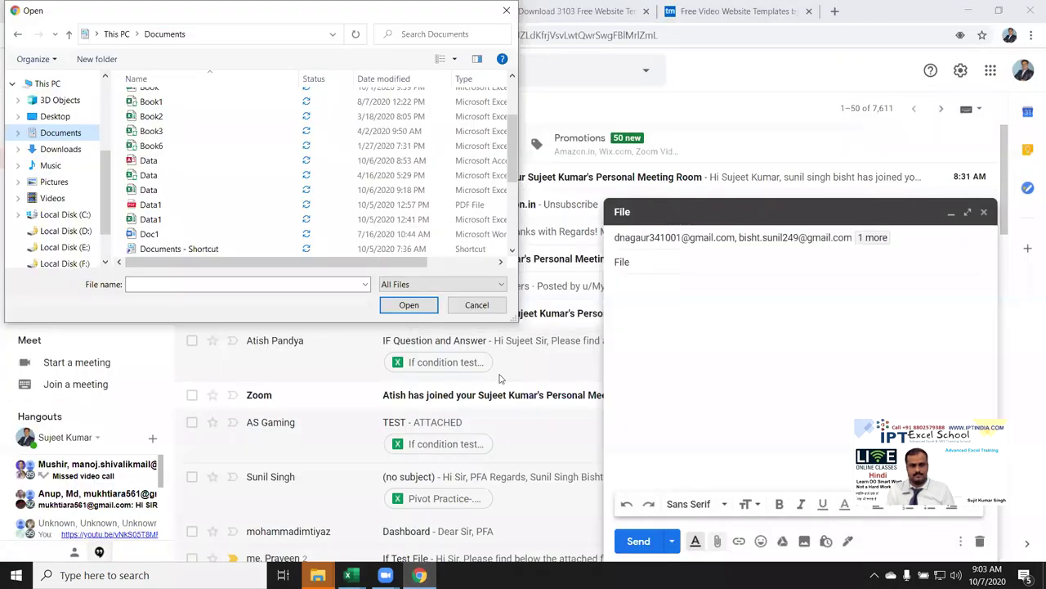
Attach Data.xlsm by pasting its copied path as the file name, then send the message.
key(ctrl+v)
right_click(276, 285)
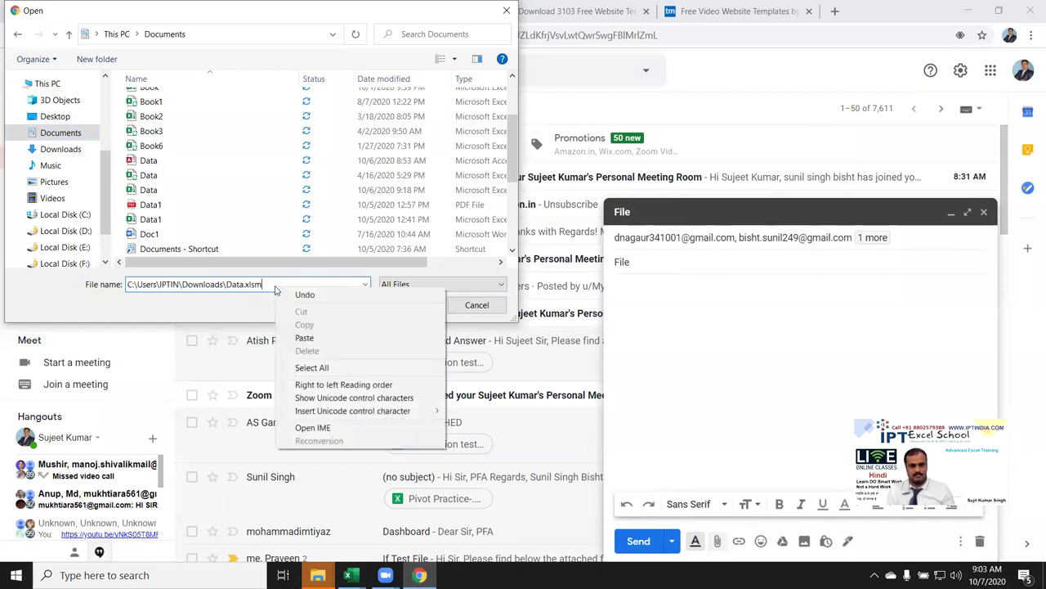
click(251, 310)
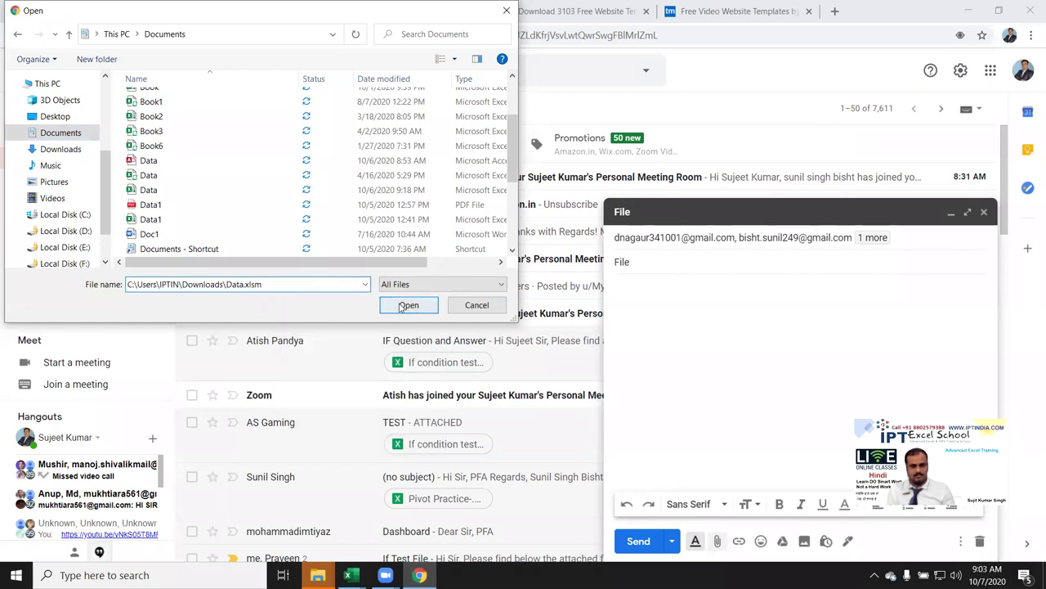
click(403, 306)
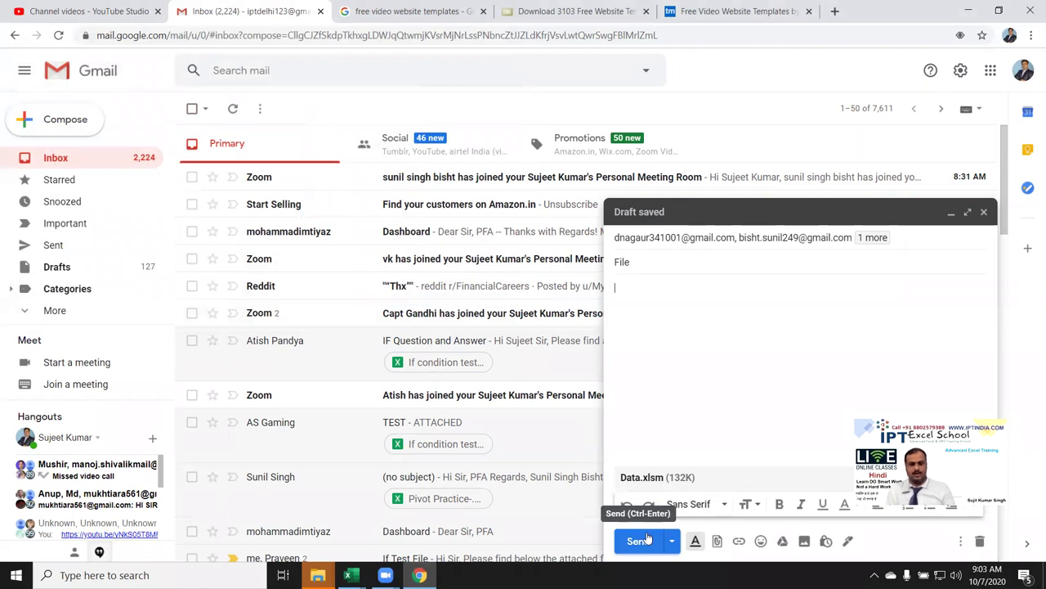
click(639, 540)
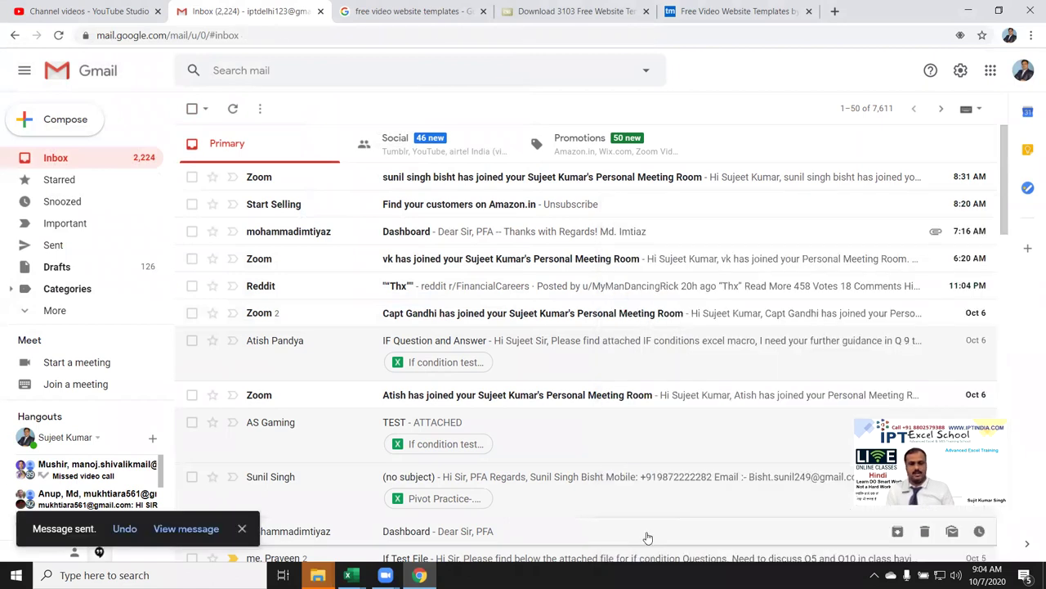